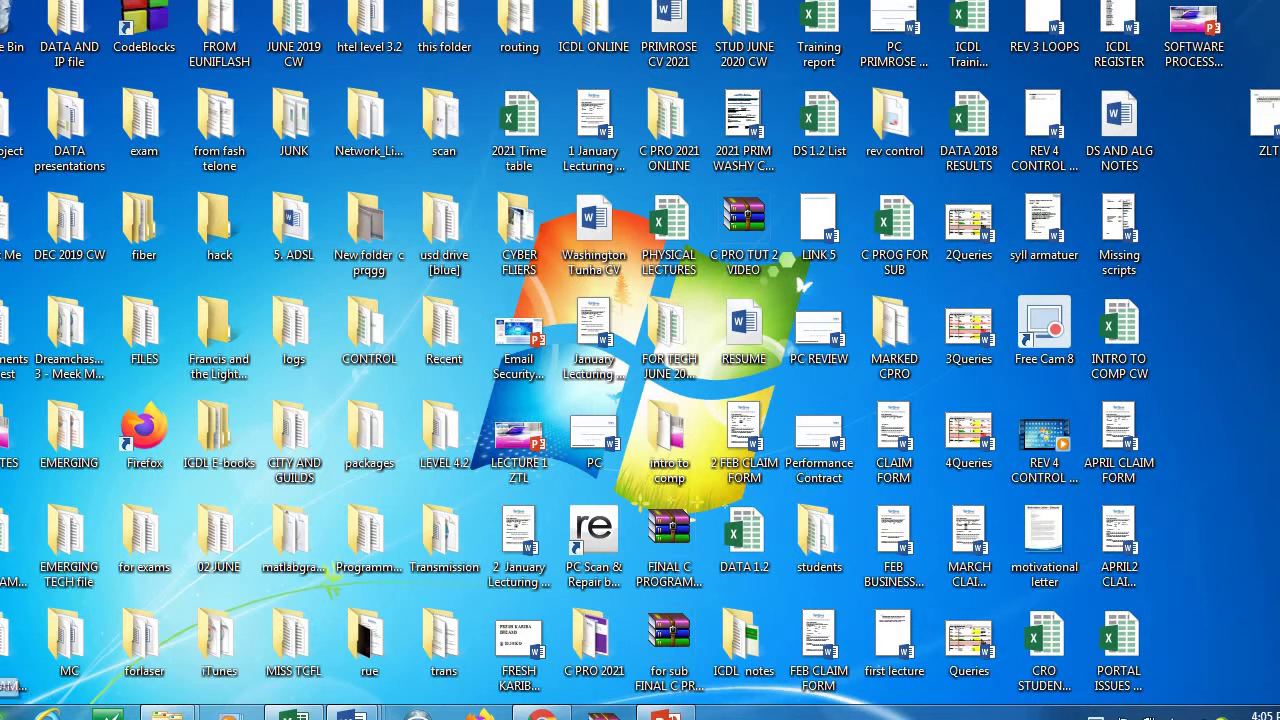
# - Launch Excel 2013 with a blank workbook and maximize its window
pyautogui.press('super')
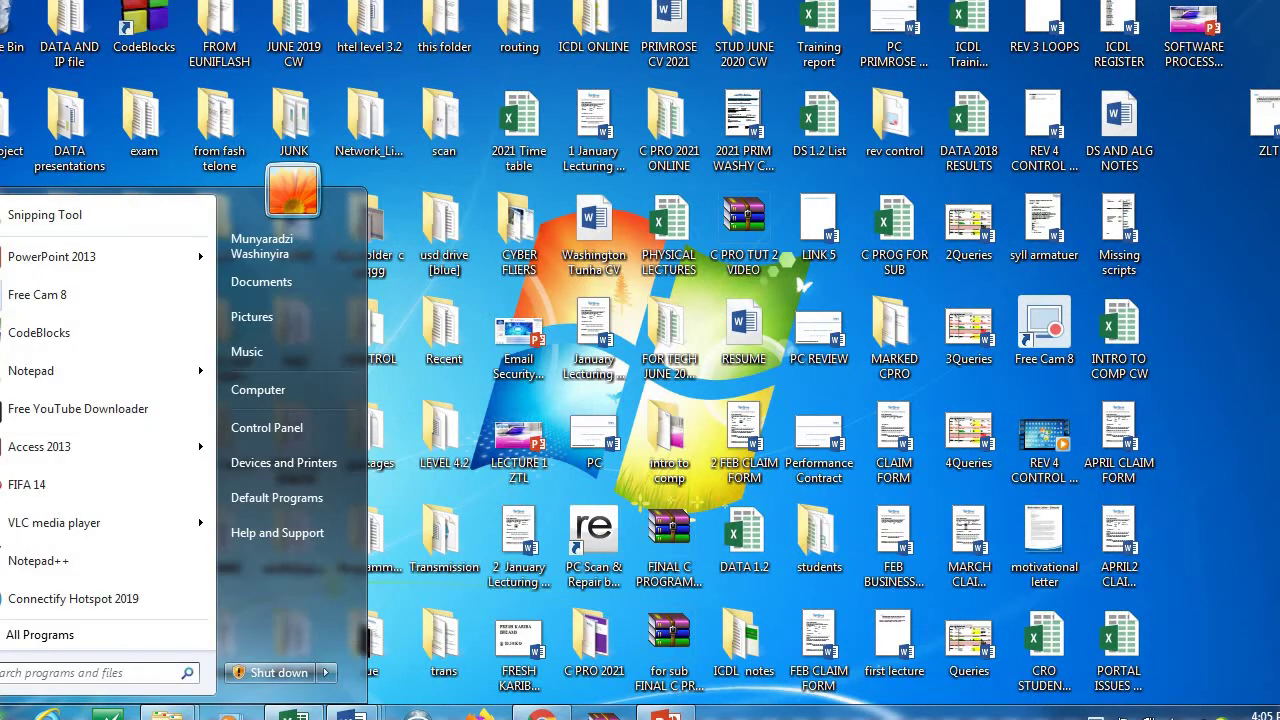
pyautogui.write('EXCEL')
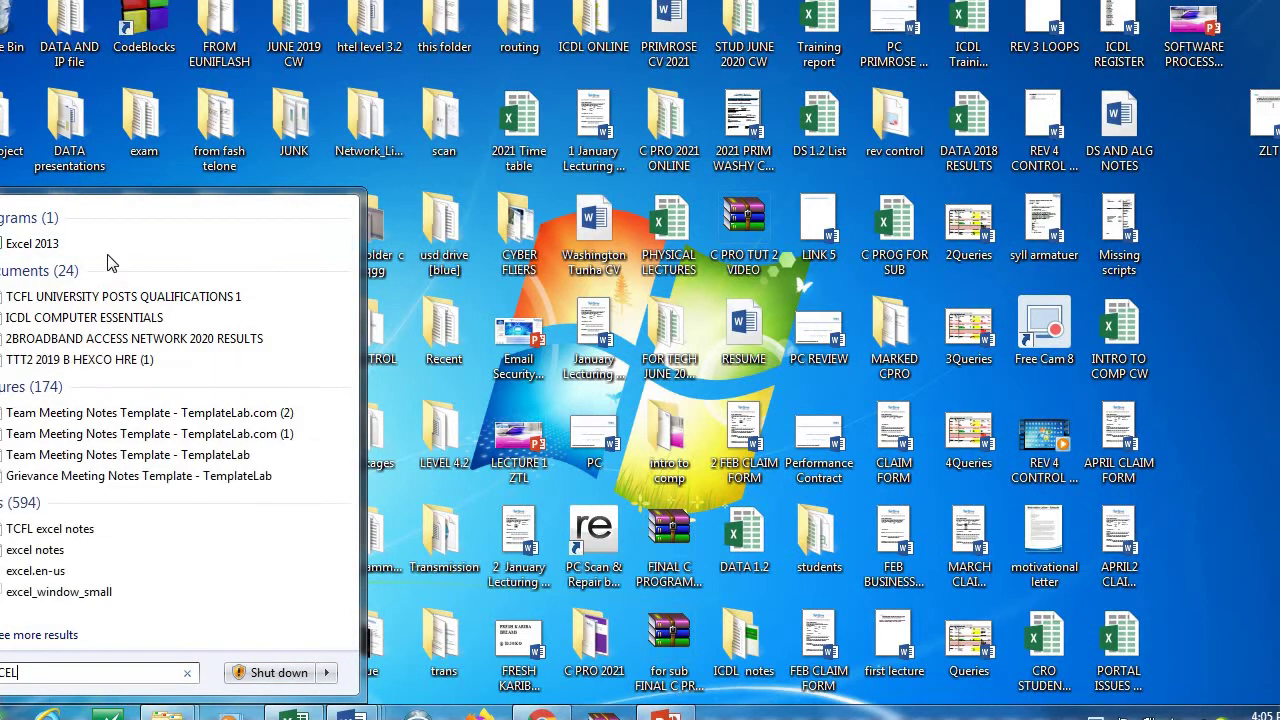
pyautogui.click(107, 248)
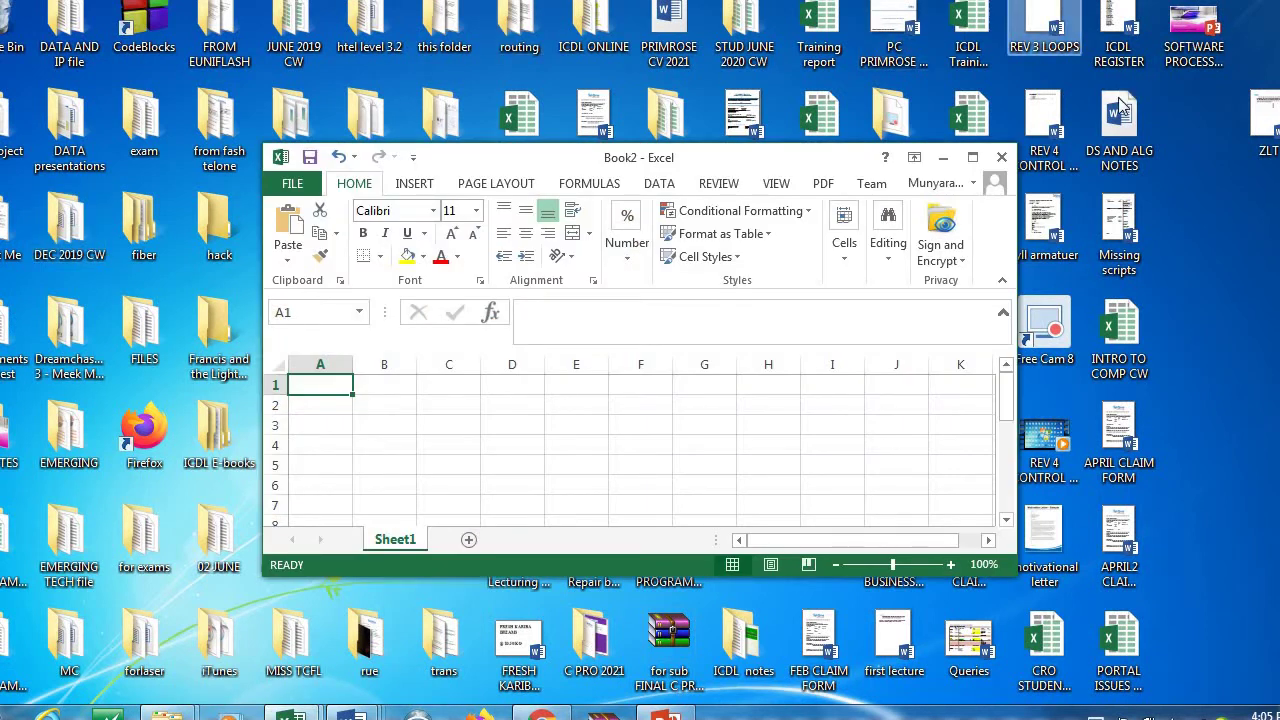
pyautogui.click(972, 158)
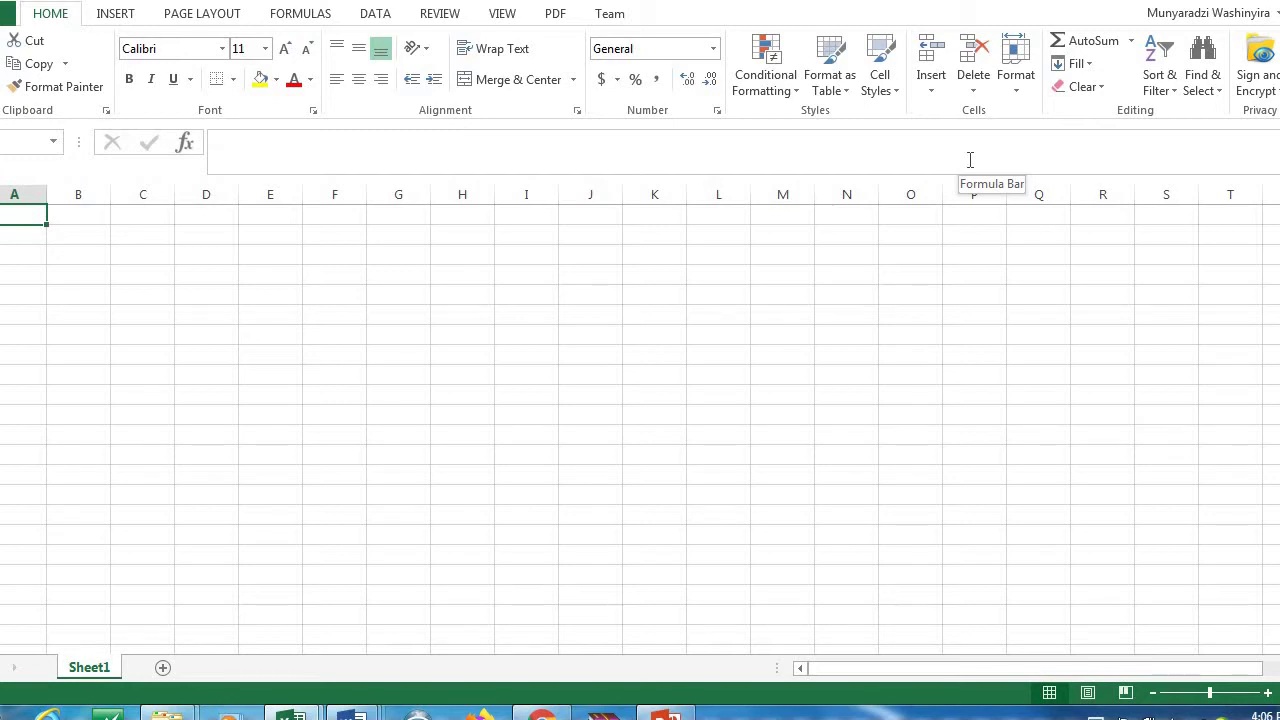
# - Add two new worksheets to the workbook after Sheet1
pyautogui.click(161, 669)
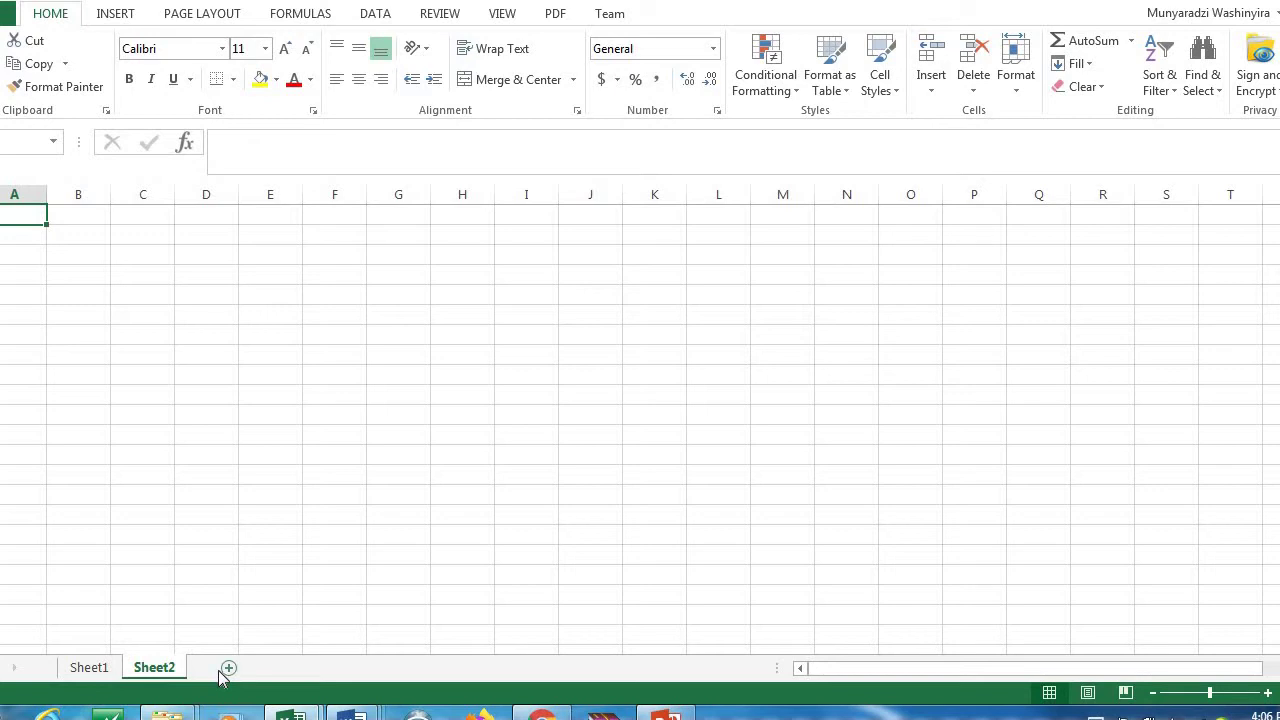
pyautogui.click(226, 669)
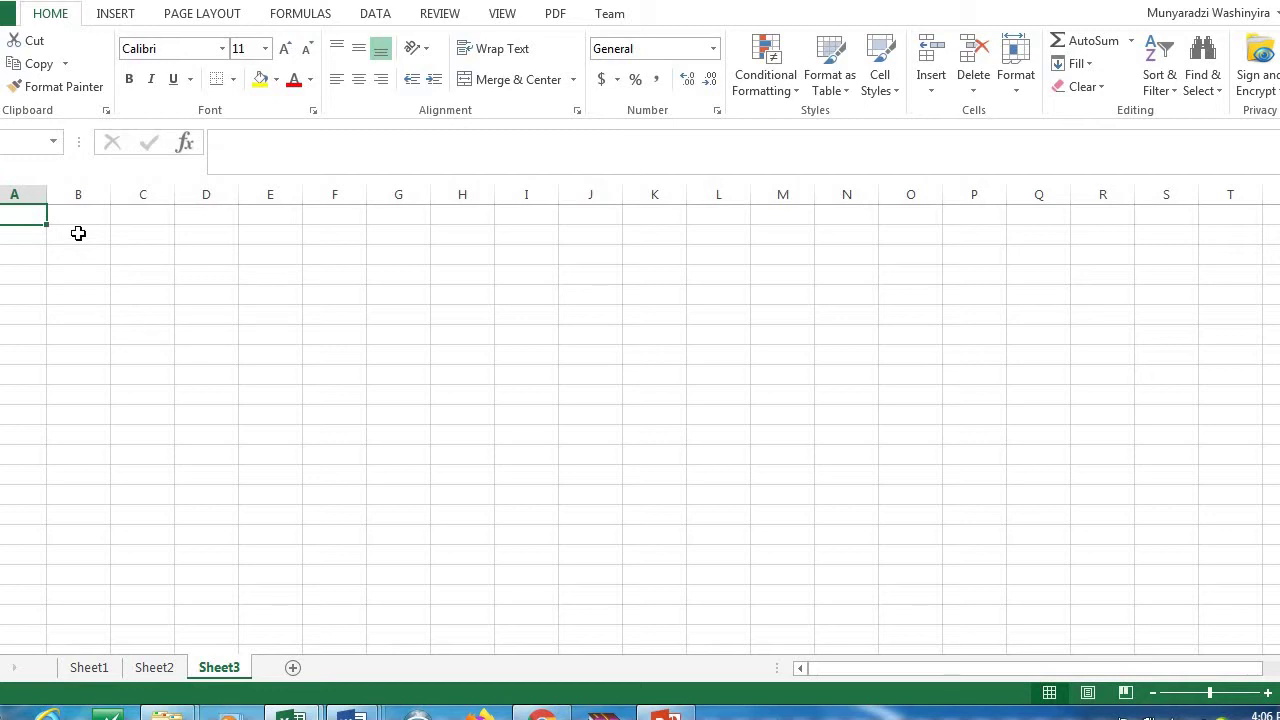
# - Select the whole of column B and the whole of row 2 on Sheet3
pyautogui.click(80, 195)
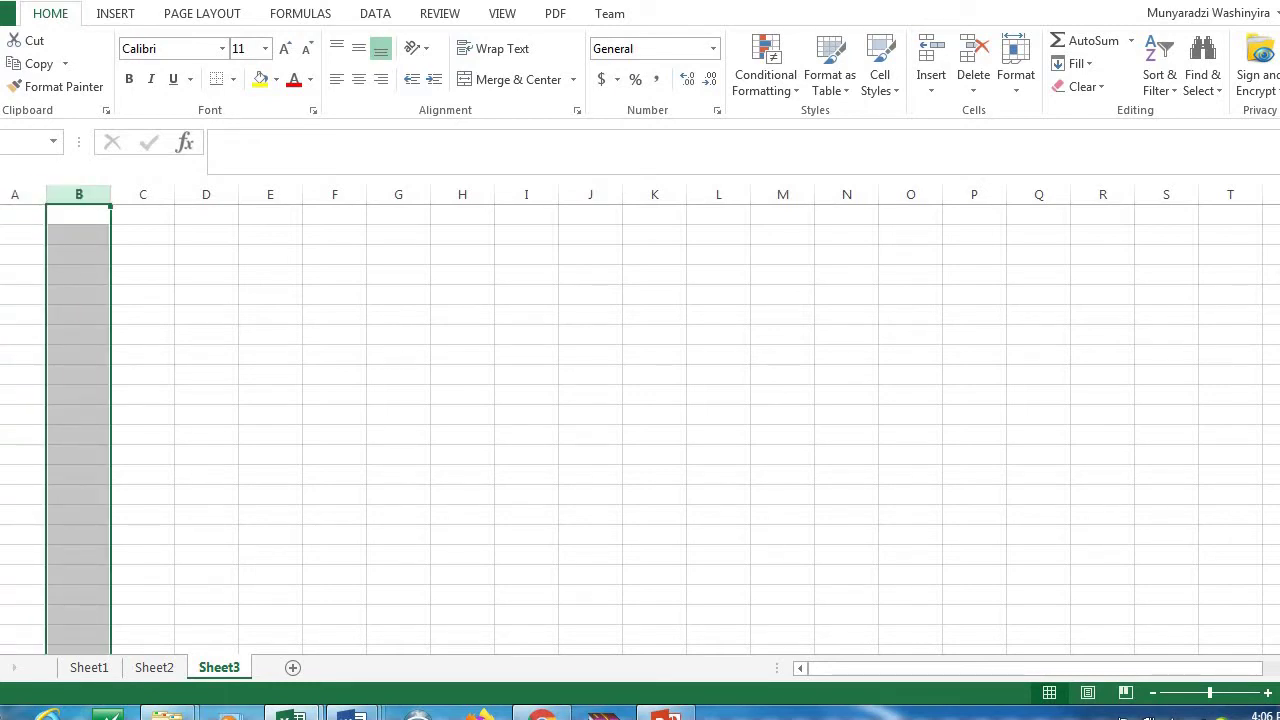
pyautogui.click(2, 234)
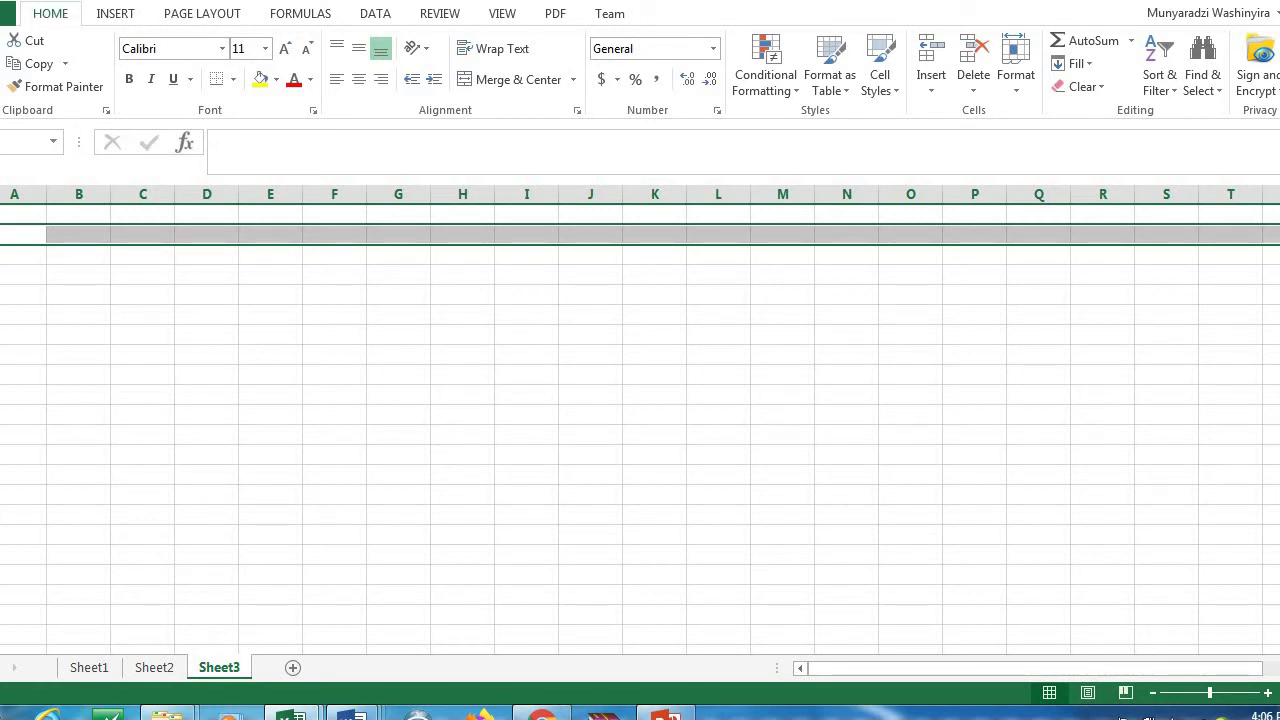
# - Examine the Quick Access Toolbar customization options and the Insert, Page Layout, Formulas, Data, Review and View commands, returning to the Home commands
pyautogui.click(108, 2)
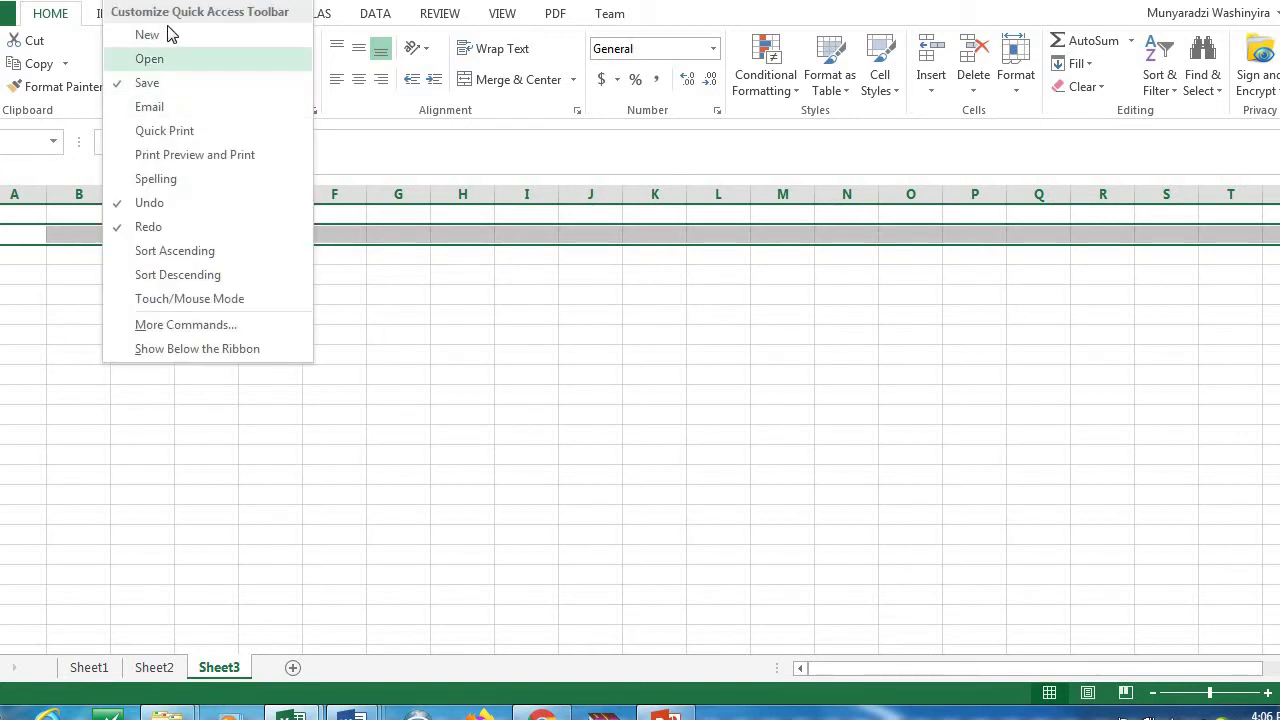
pyautogui.click(348, 376)
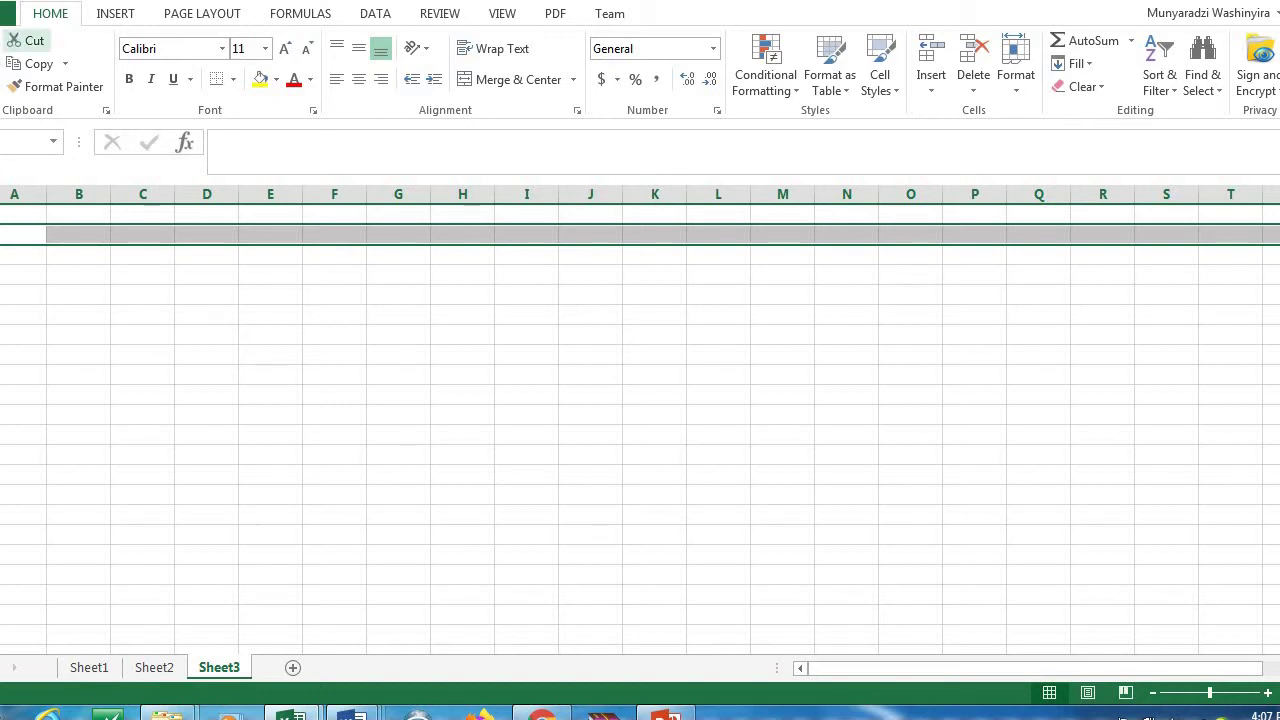
pyautogui.hotkey('shift', 'space')
pyautogui.click(113, 14)
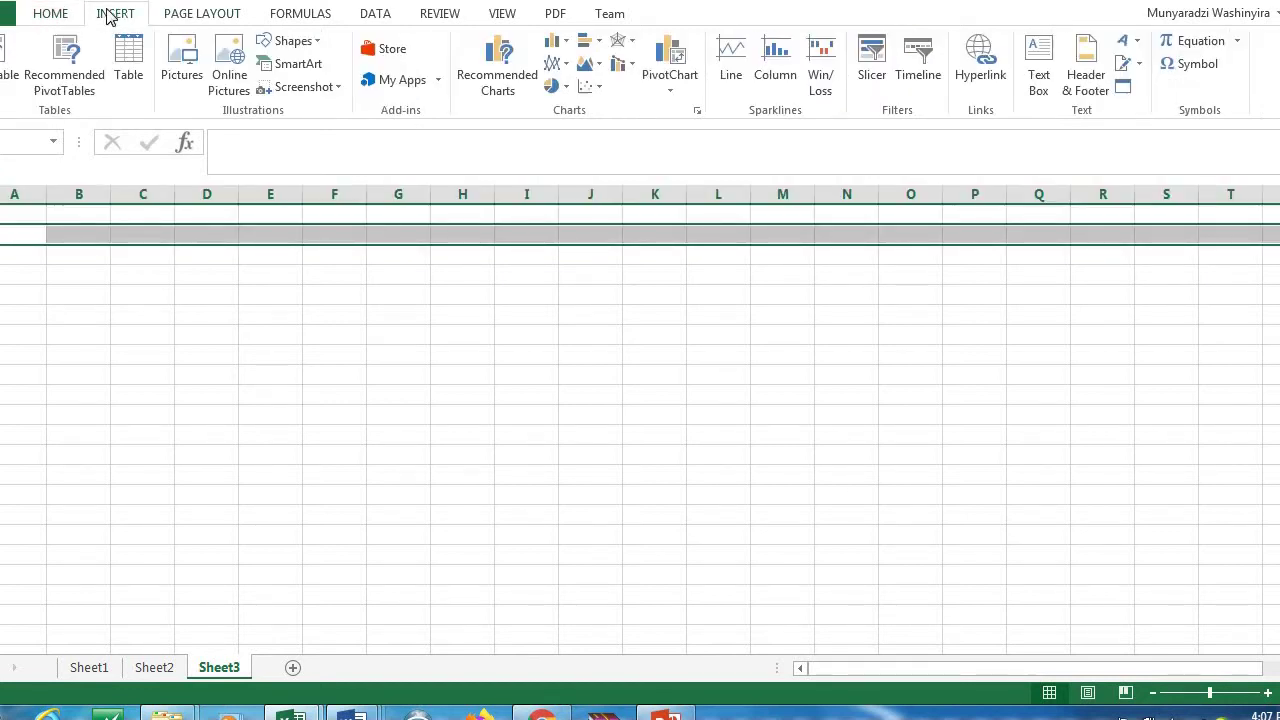
pyautogui.click(221, 16)
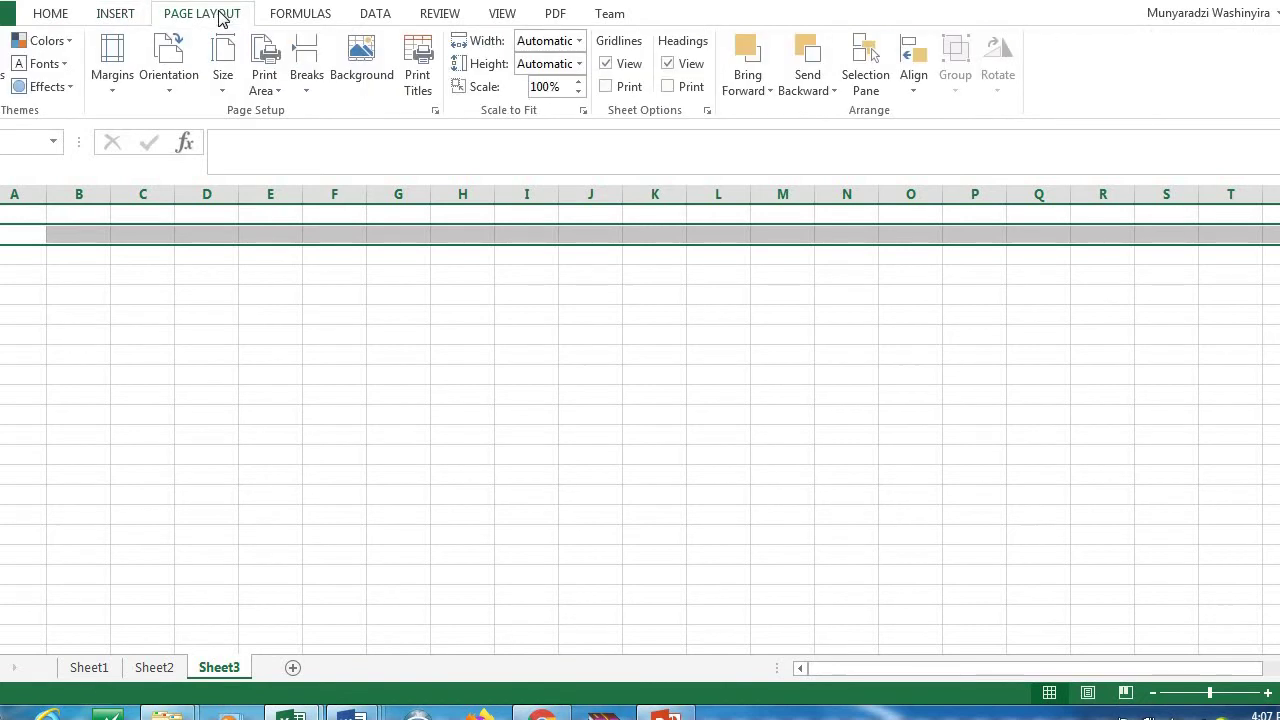
pyautogui.click(308, 15)
pyautogui.click(392, 22)
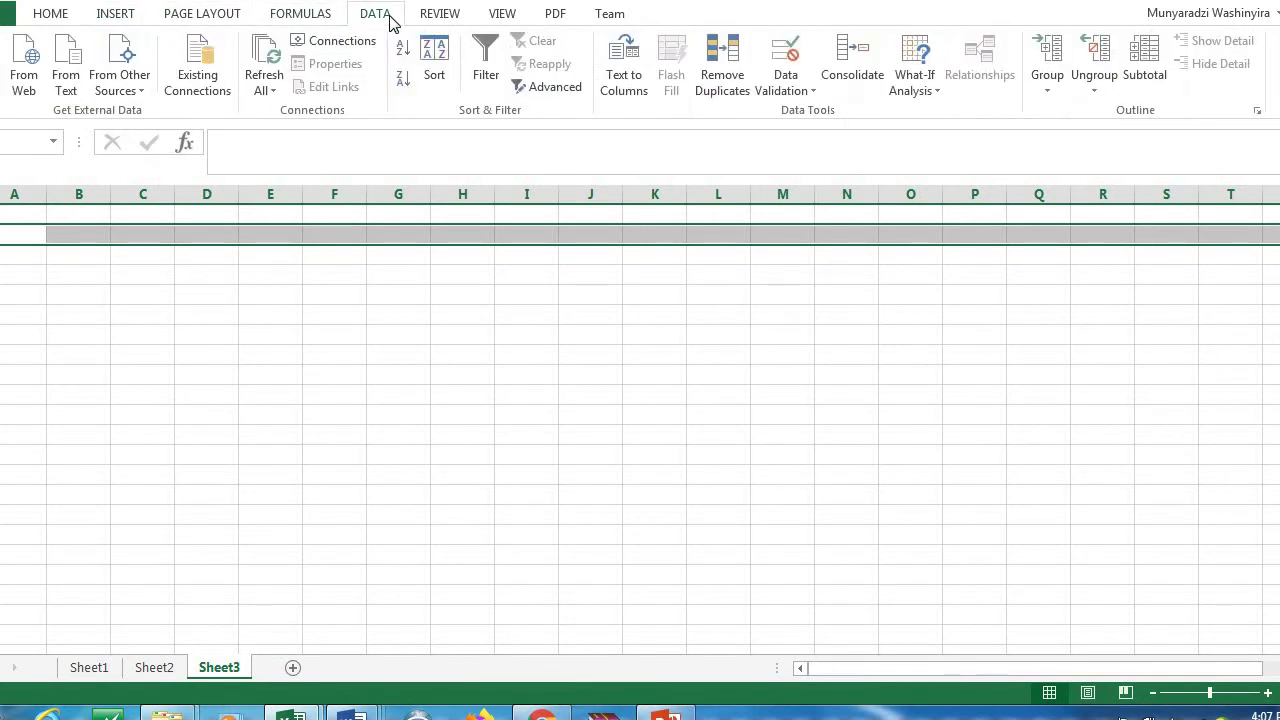
pyautogui.click(457, 17)
pyautogui.click(500, 15)
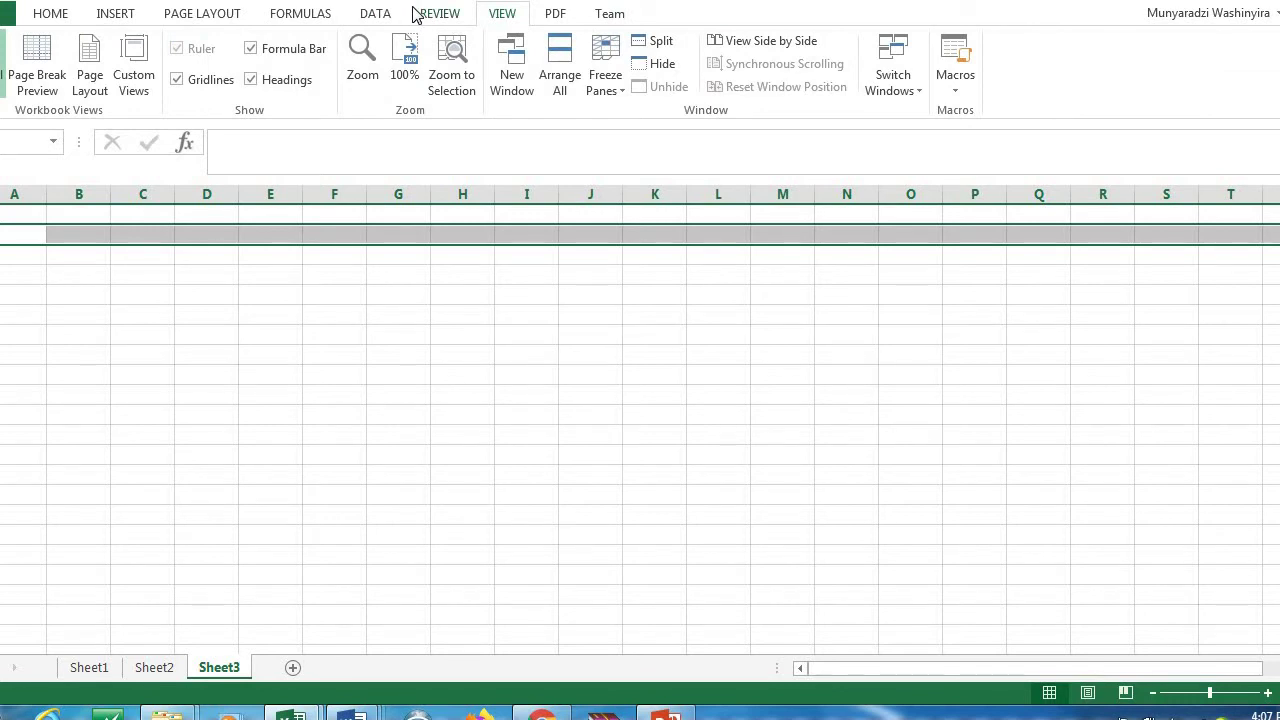
pyautogui.click(44, 16)
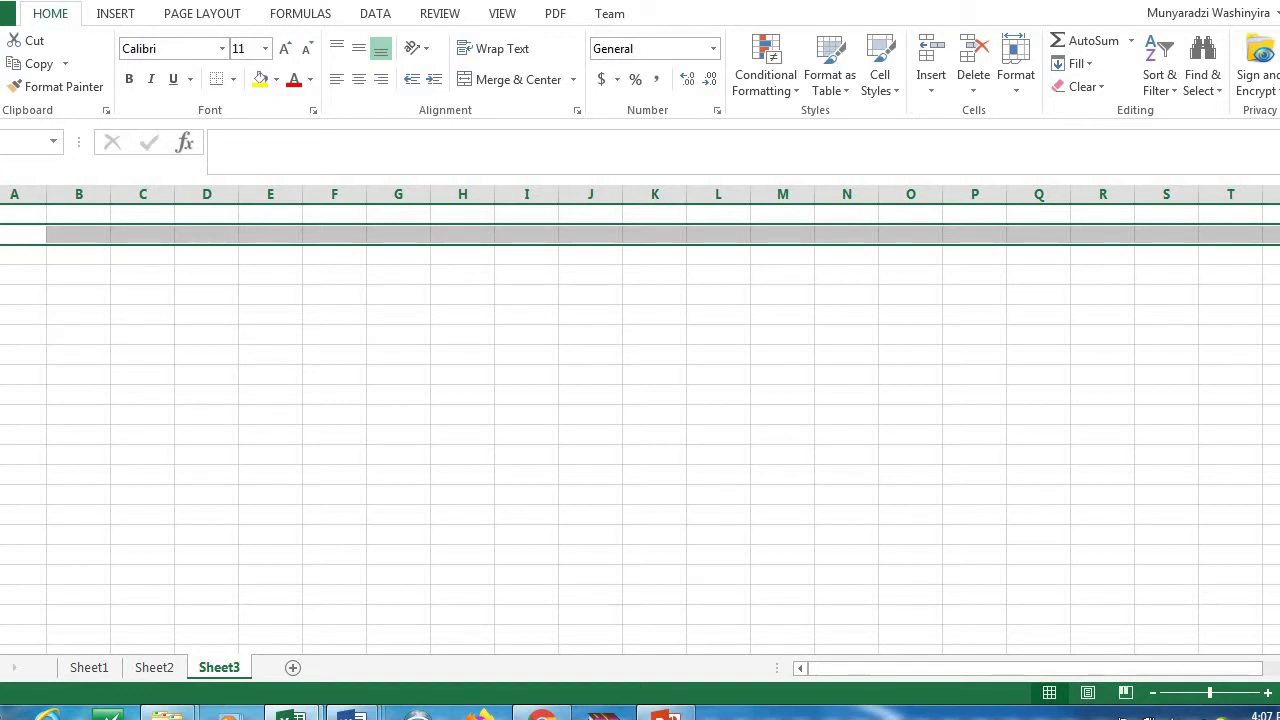
# - Alternate between selecting entire column B and entire rows 1 and 2 to show how they intersect
pyautogui.click(85, 185)
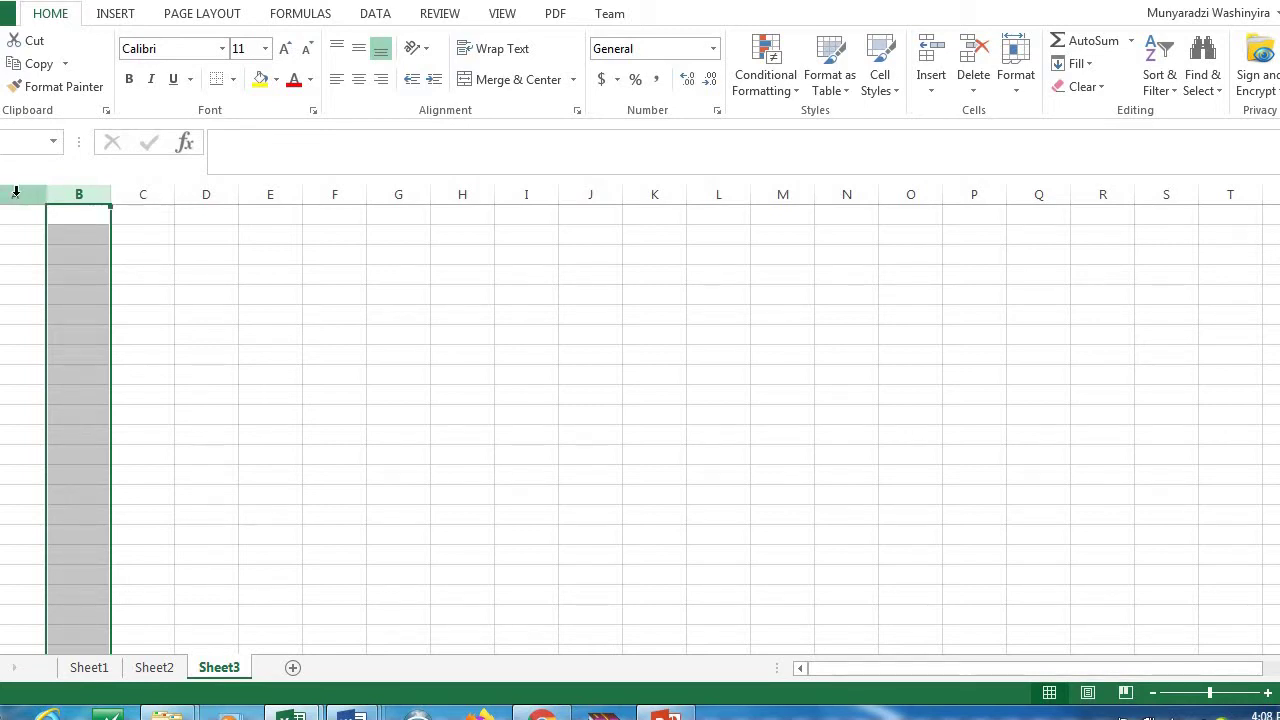
pyautogui.hotkey('shift', 'space')
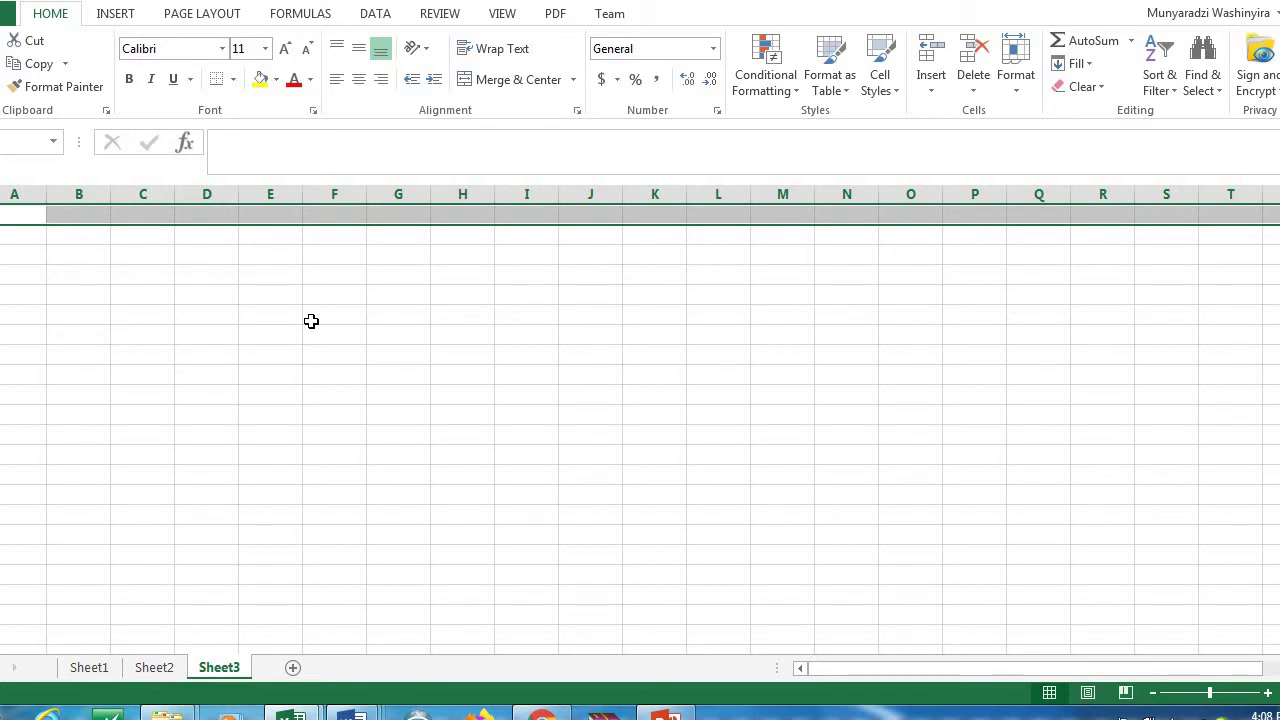
pyautogui.click(94, 193)
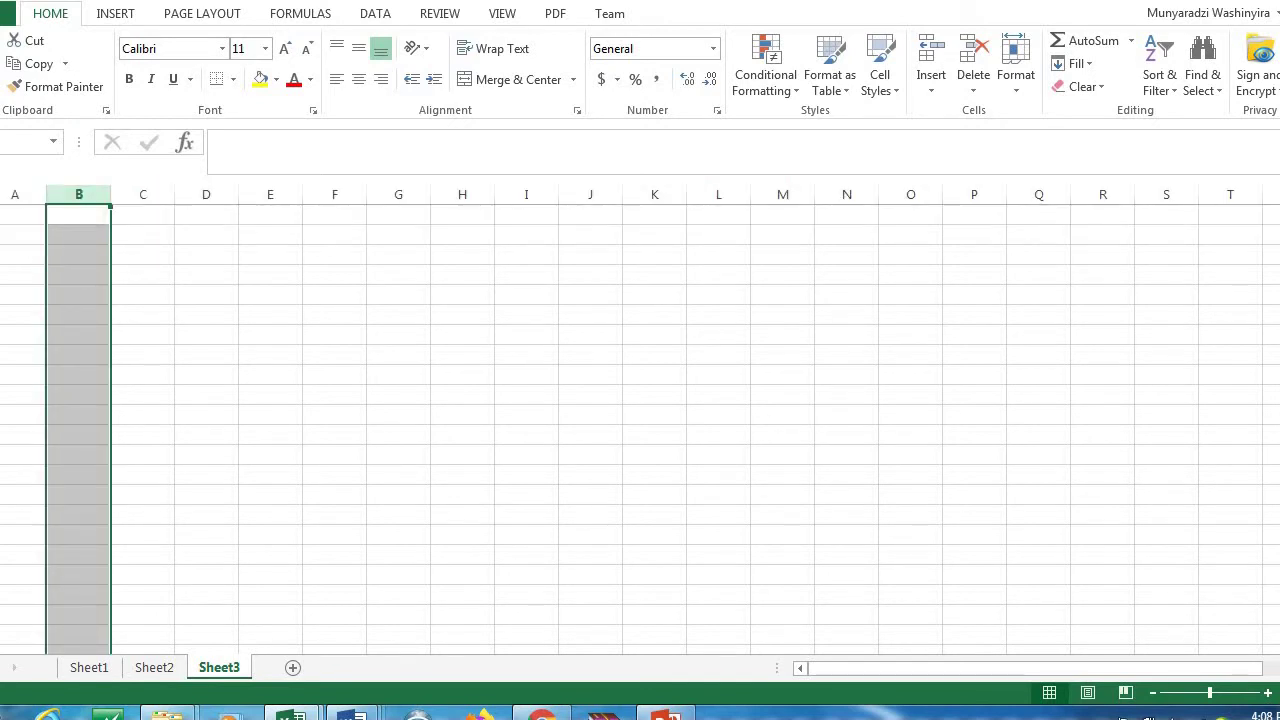
pyautogui.moveTo(1, 214); pyautogui.dragTo(1, 234)
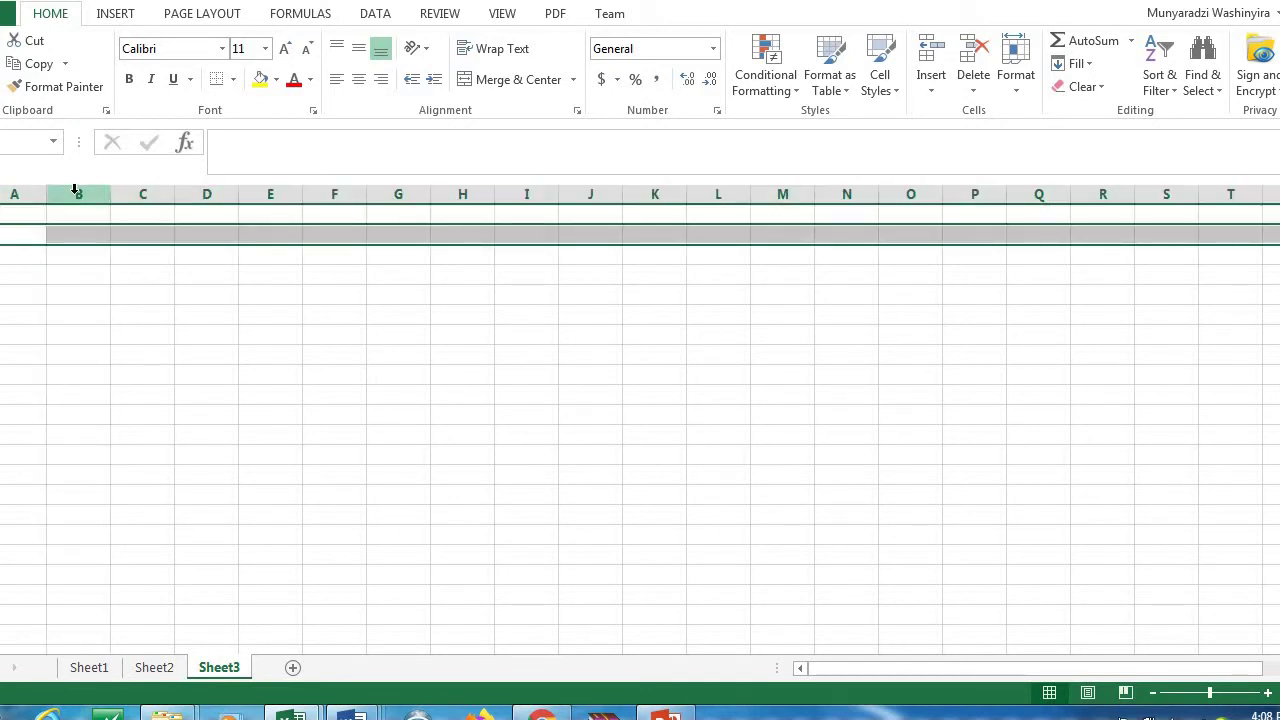
pyautogui.click(75, 190)
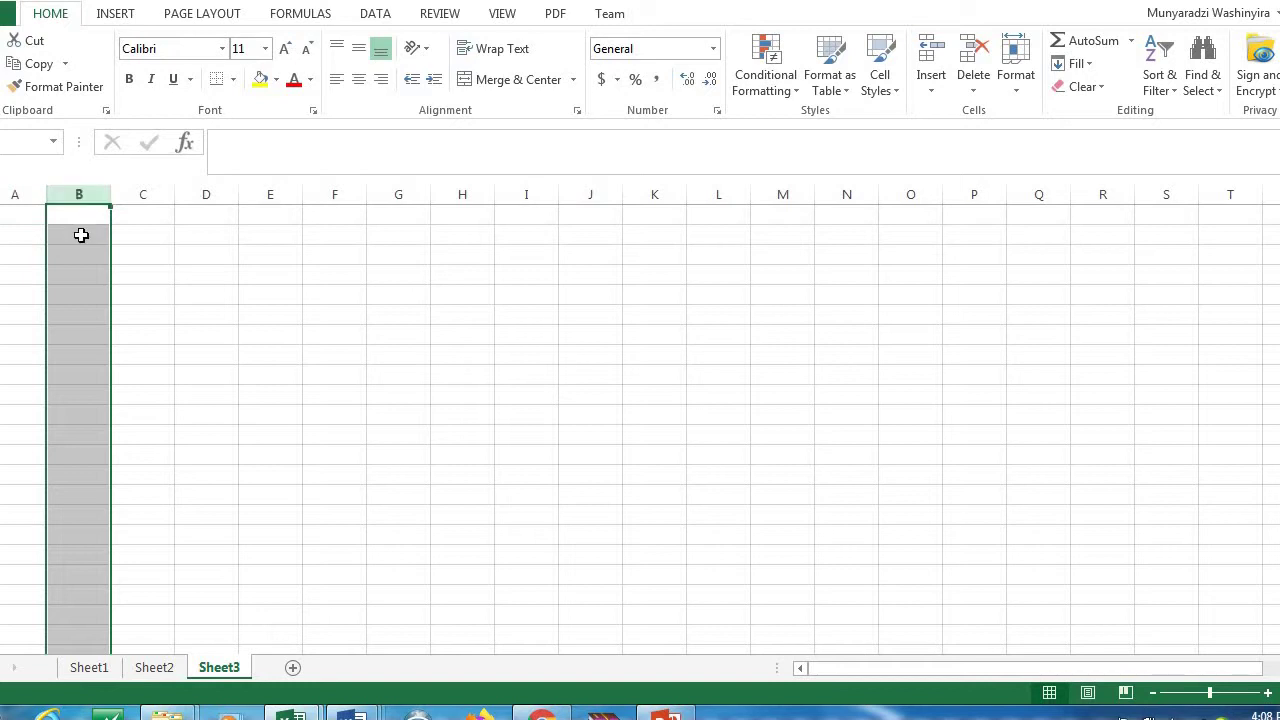
# - Enter HIE in cell B2 and select the range B2:F8 before clearing the selection
pyautogui.click(81, 234)
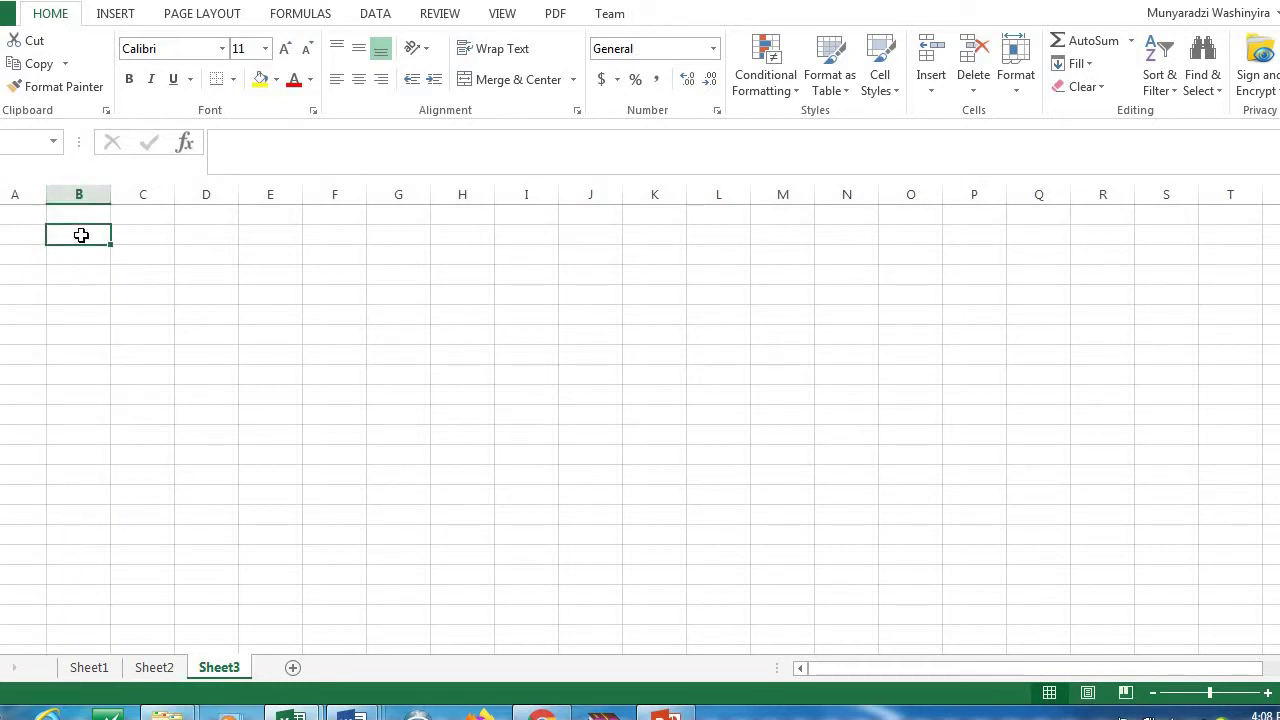
pyautogui.write('HIE')
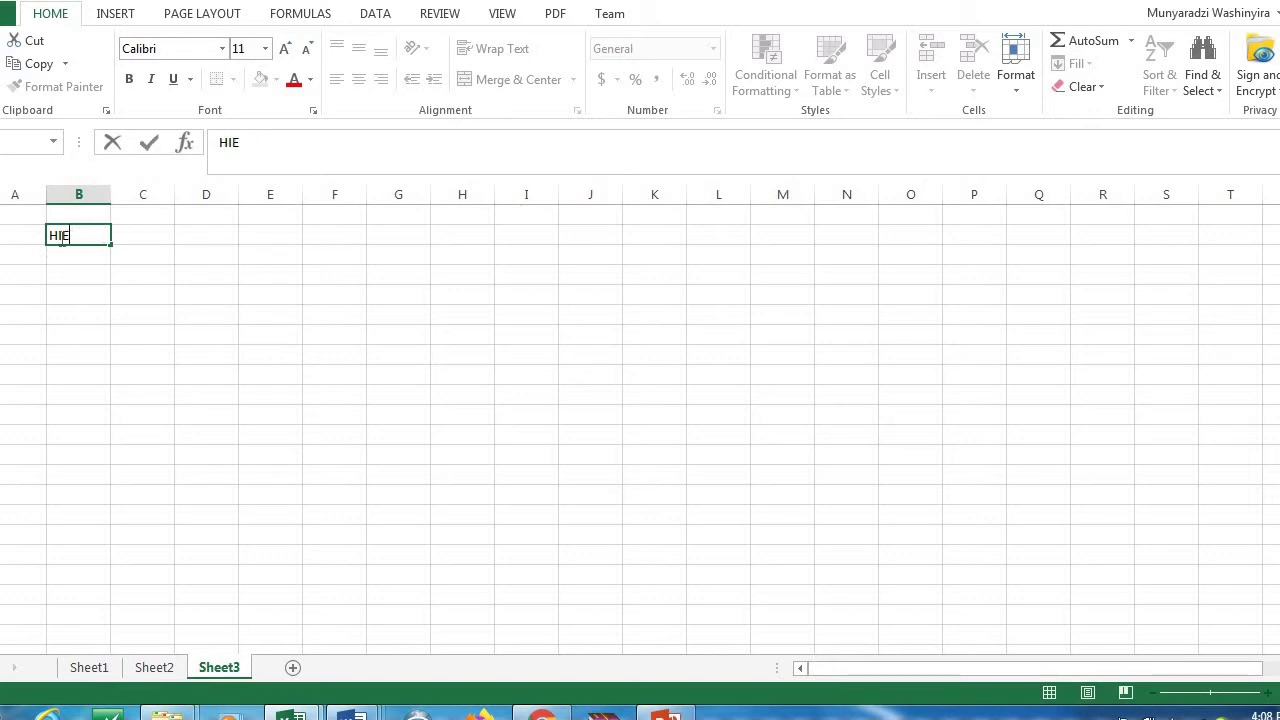
pyautogui.click(132, 236)
pyautogui.moveTo(66, 240); pyautogui.dragTo(337, 351)
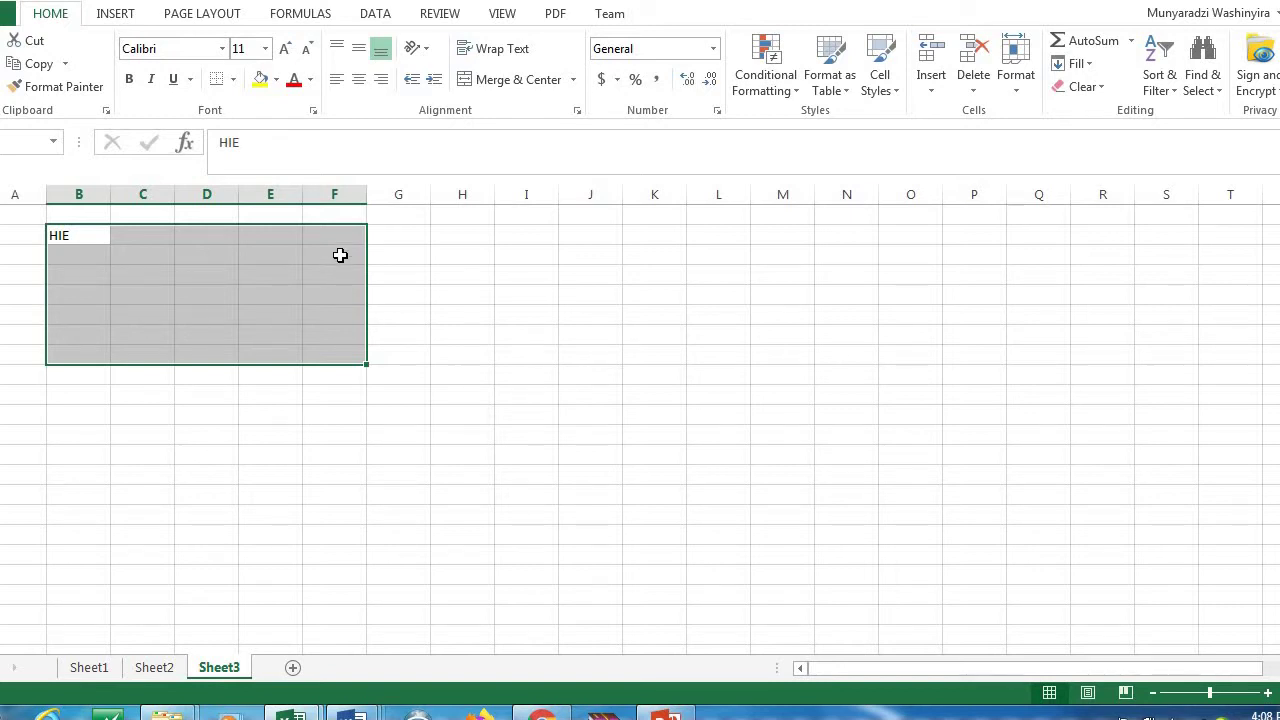
pyautogui.click(420, 295)
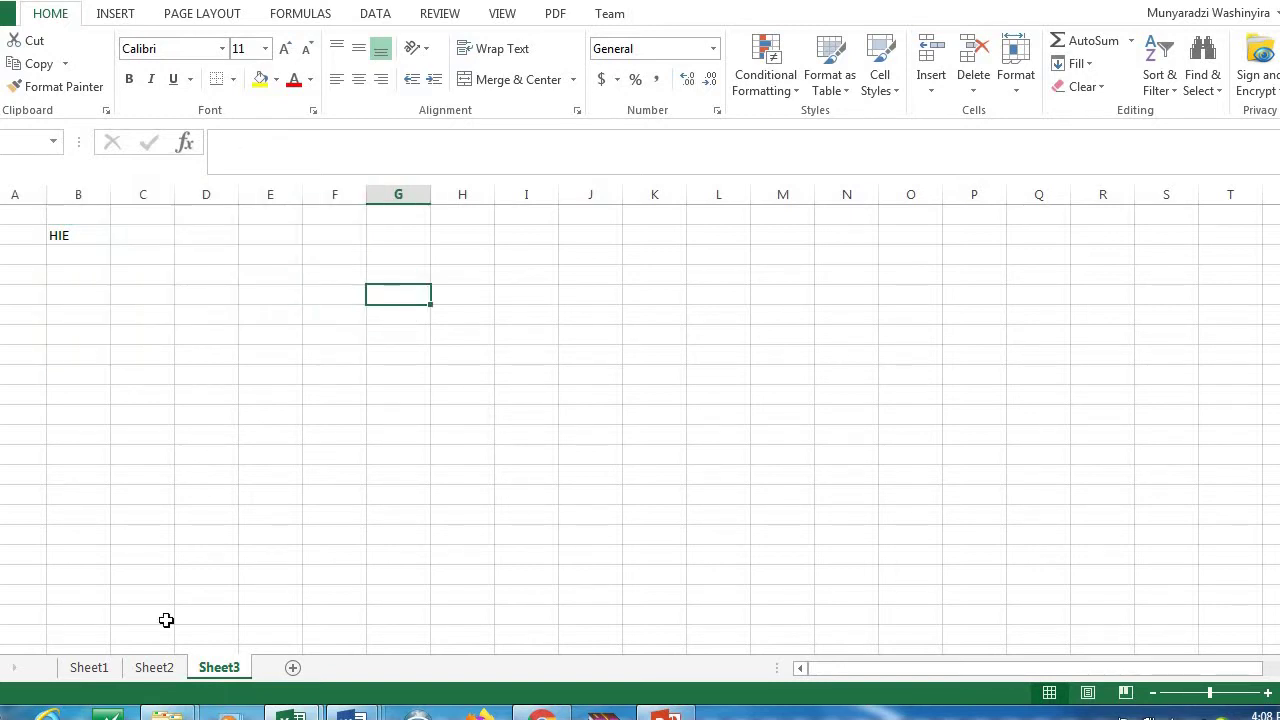
# - Rename Sheet1 as STUDENT DEATAILS
pyautogui.click(88, 667)
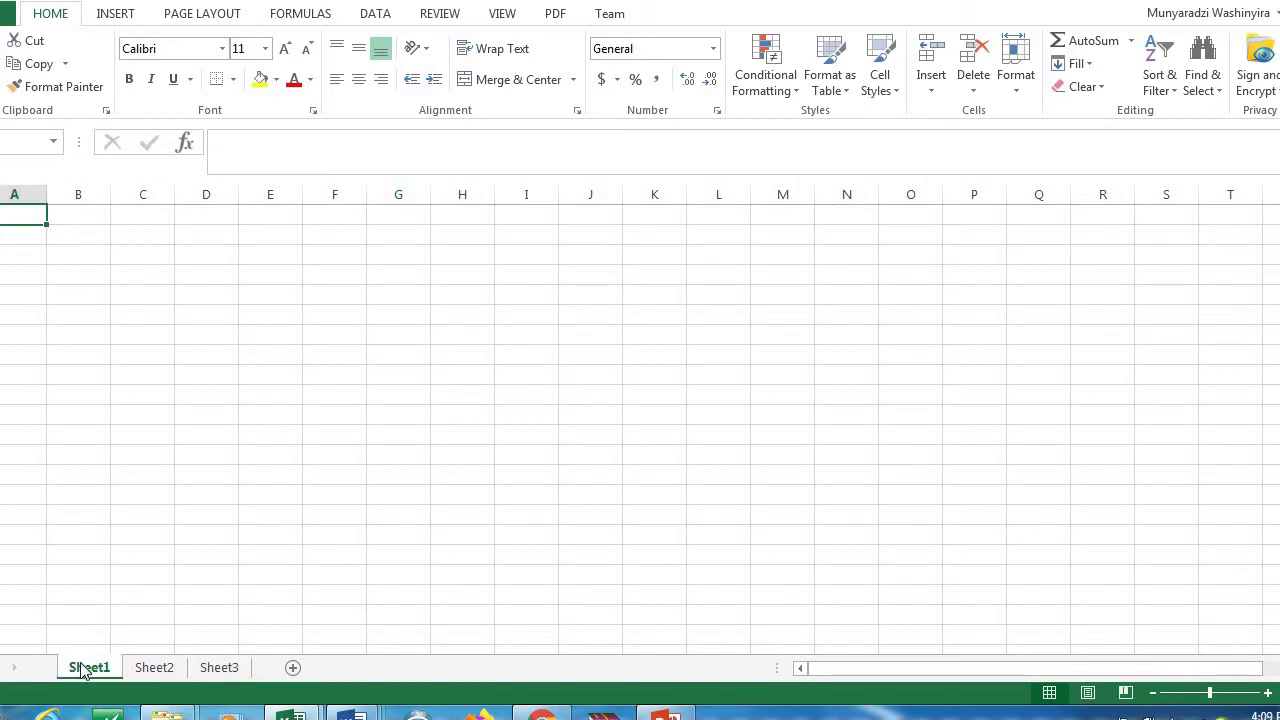
pyautogui.doubleClick(86, 668)
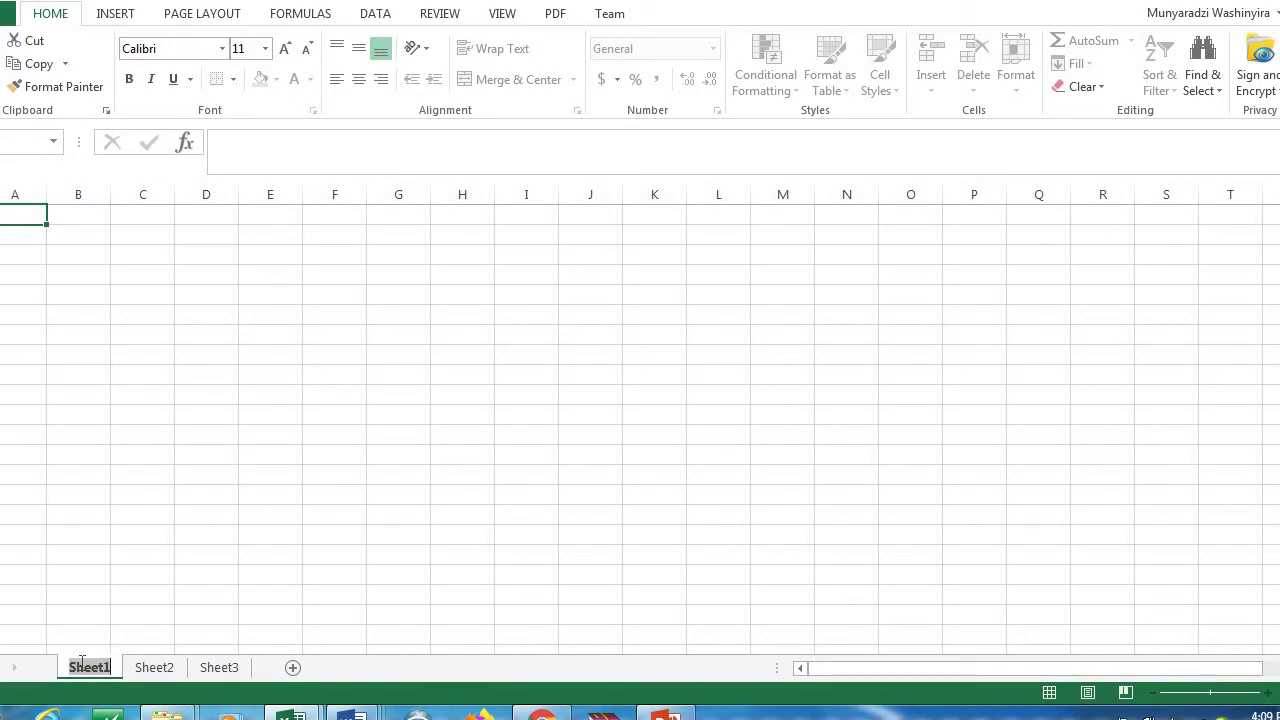
pyautogui.write('S')
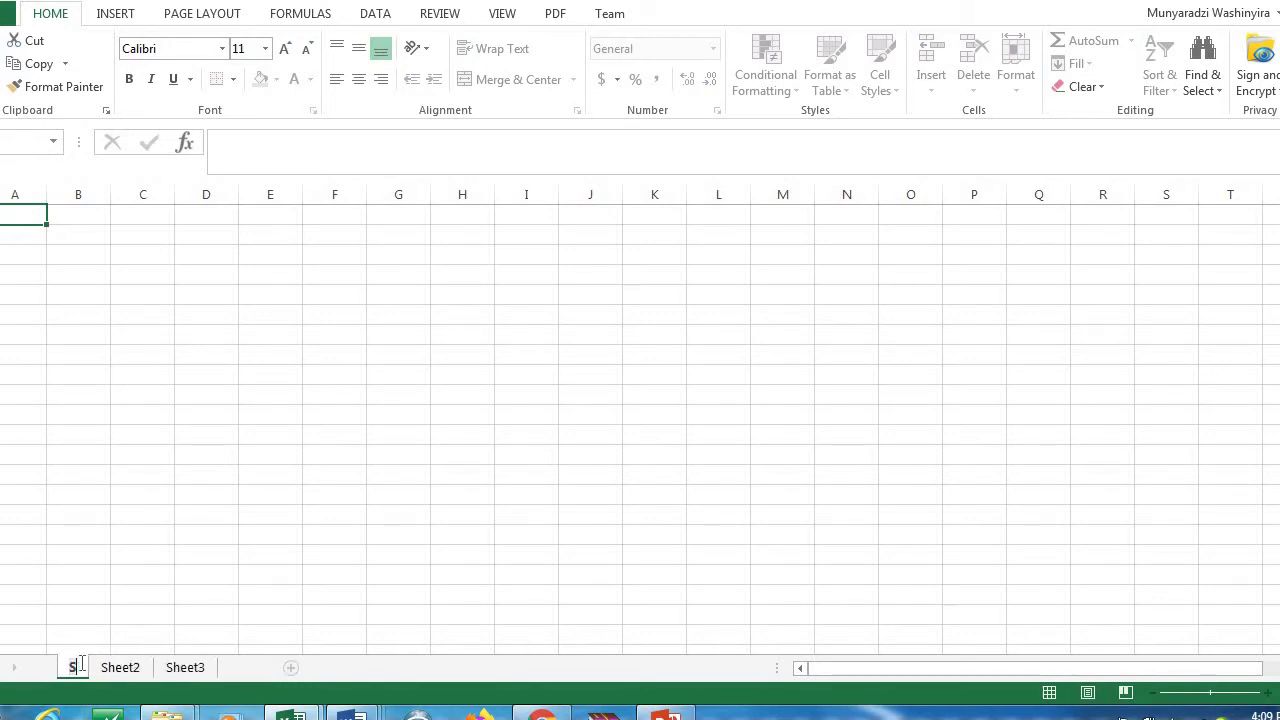
pyautogui.write('TUDENT')
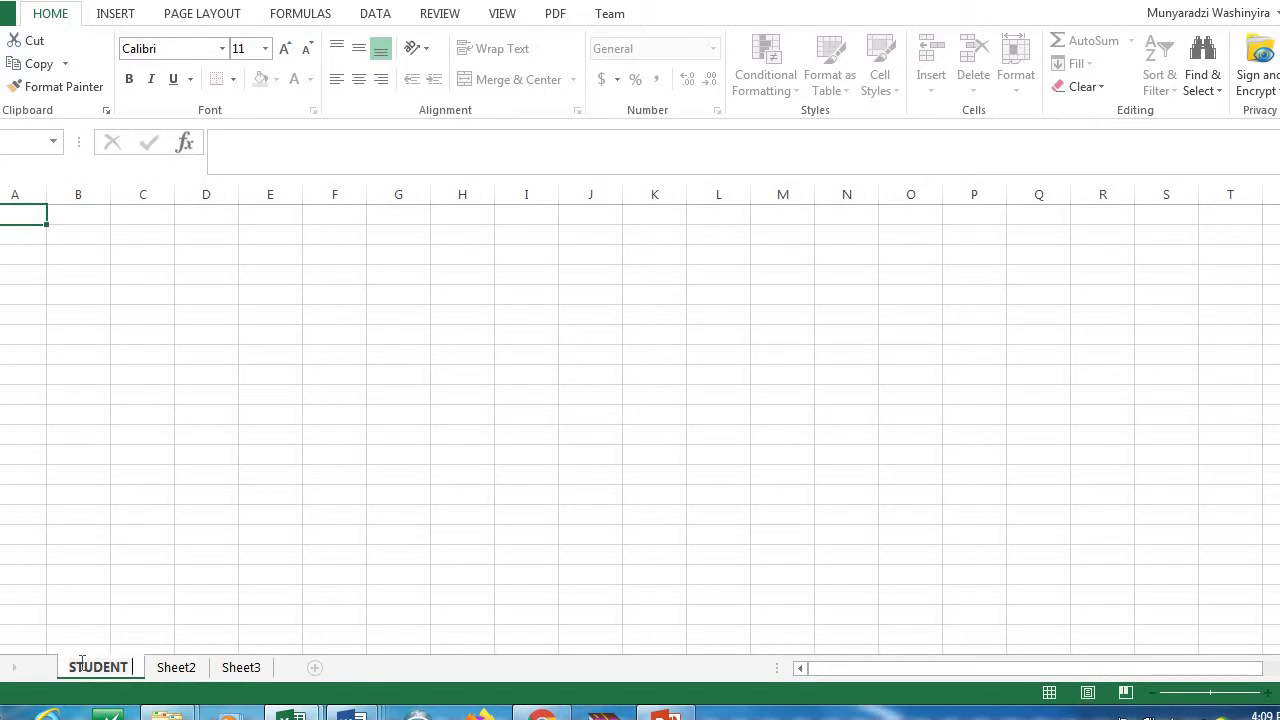
pyautogui.write(' DEATAILS')
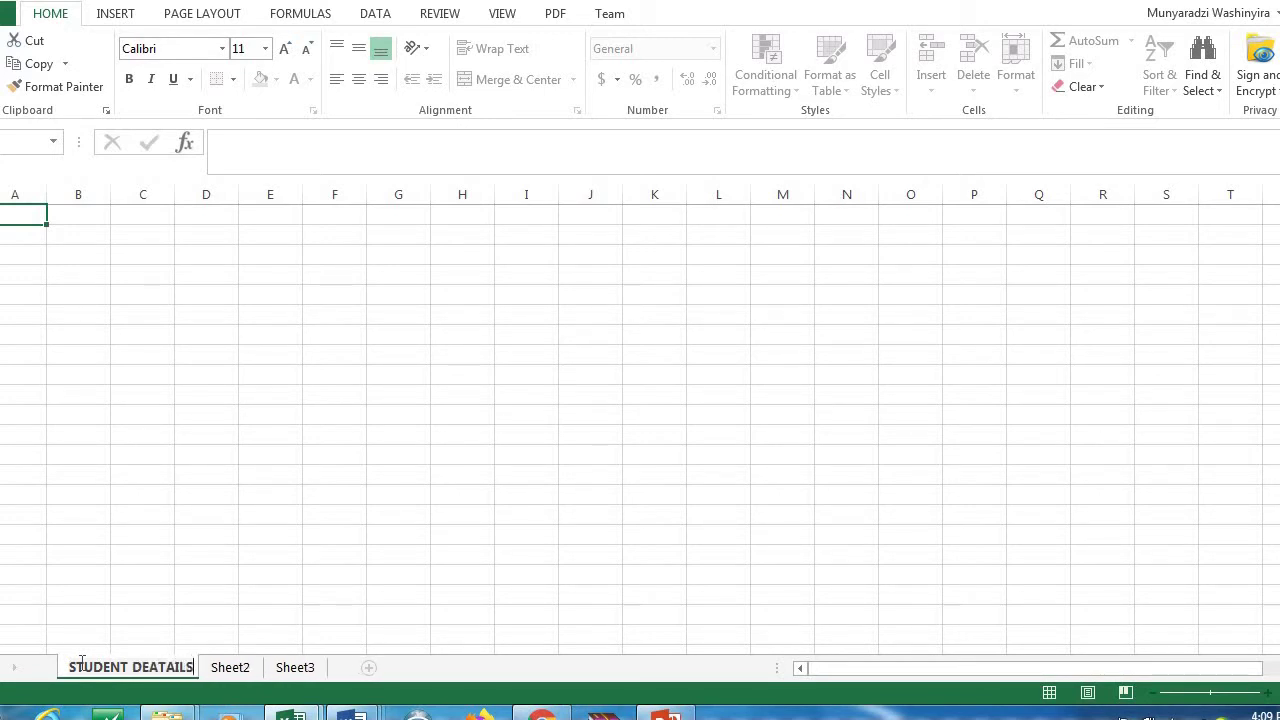
pyautogui.press('Return')
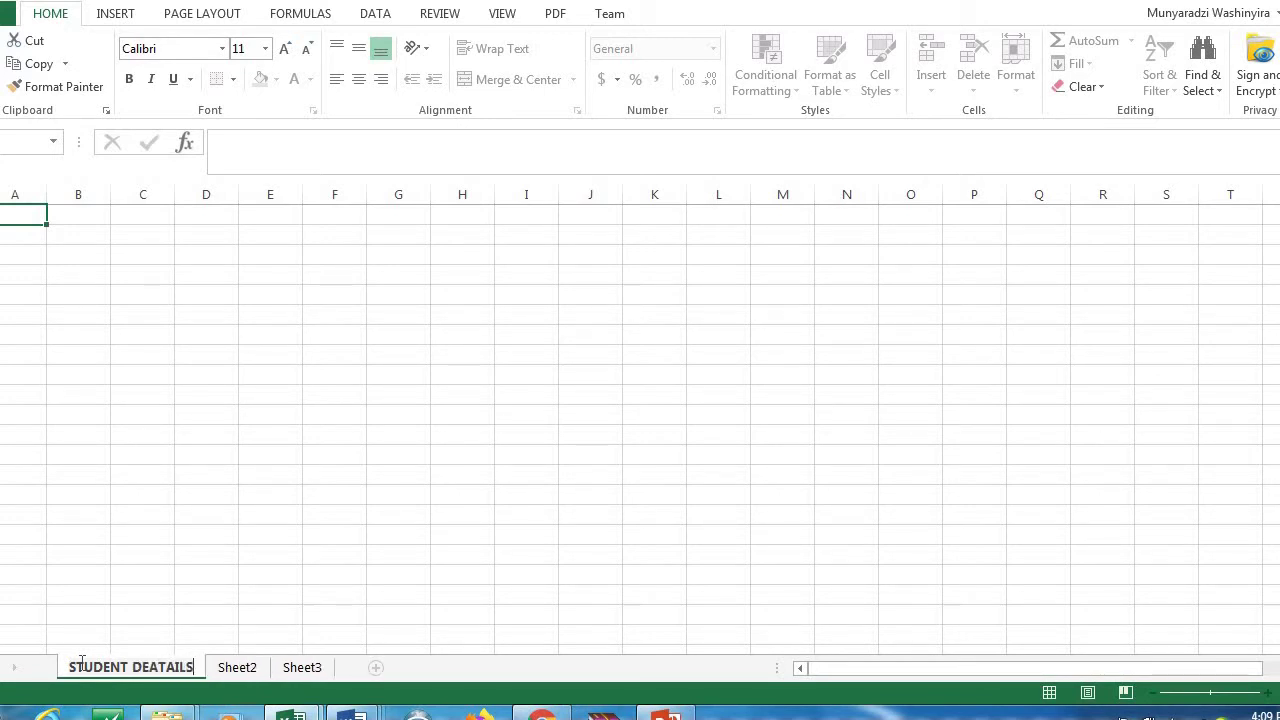
pyautogui.click(400, 541)
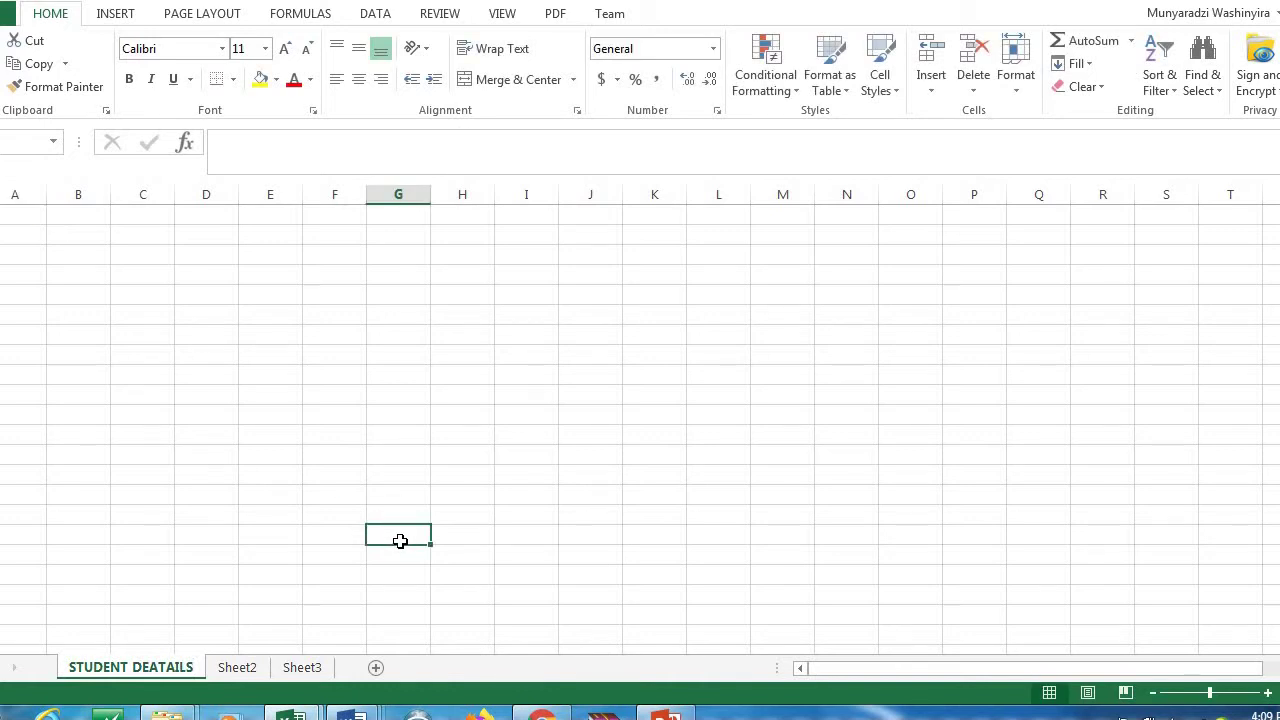
# - Rename Sheet2 as DATA
pyautogui.click(240, 664)
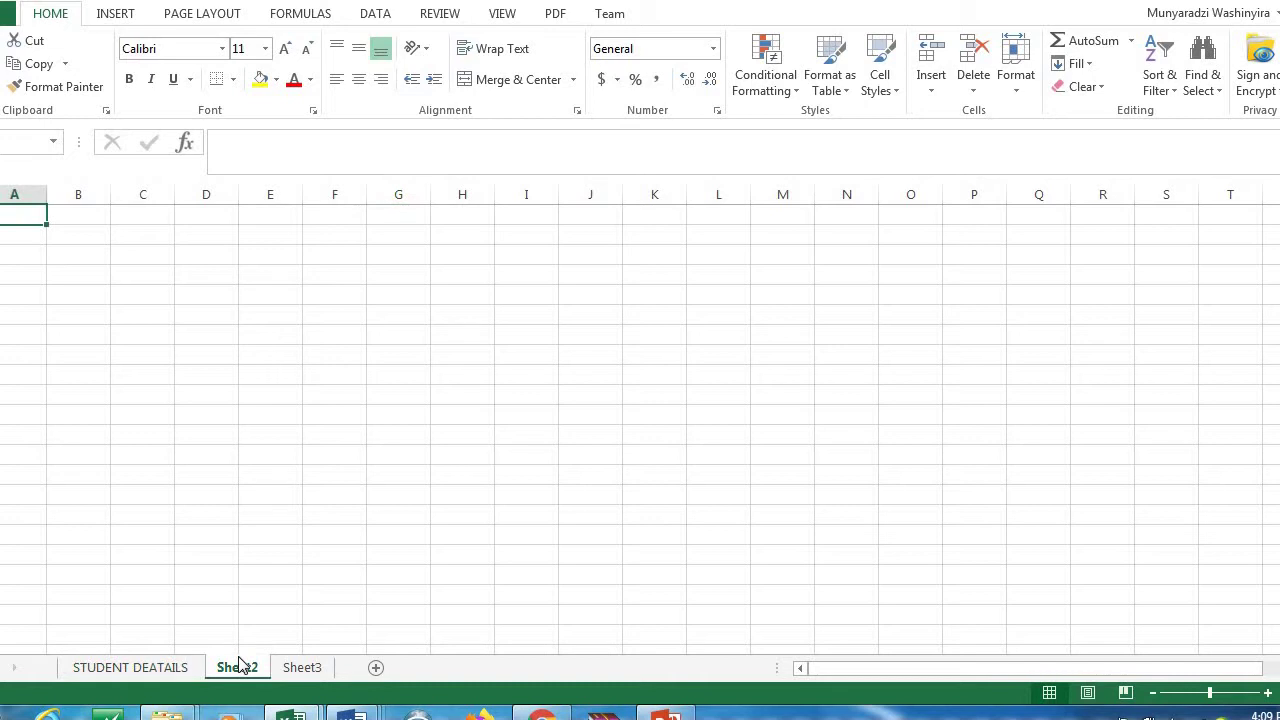
pyautogui.rightClick(238, 658)
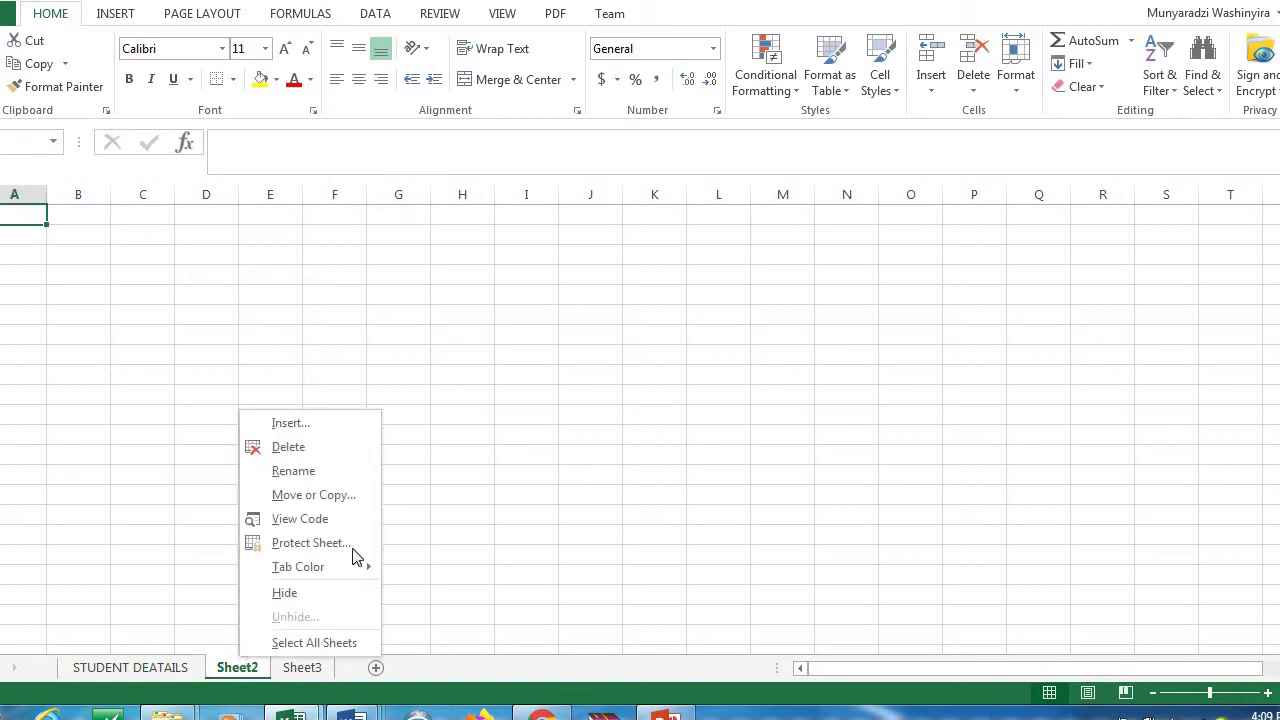
pyautogui.click(293, 471)
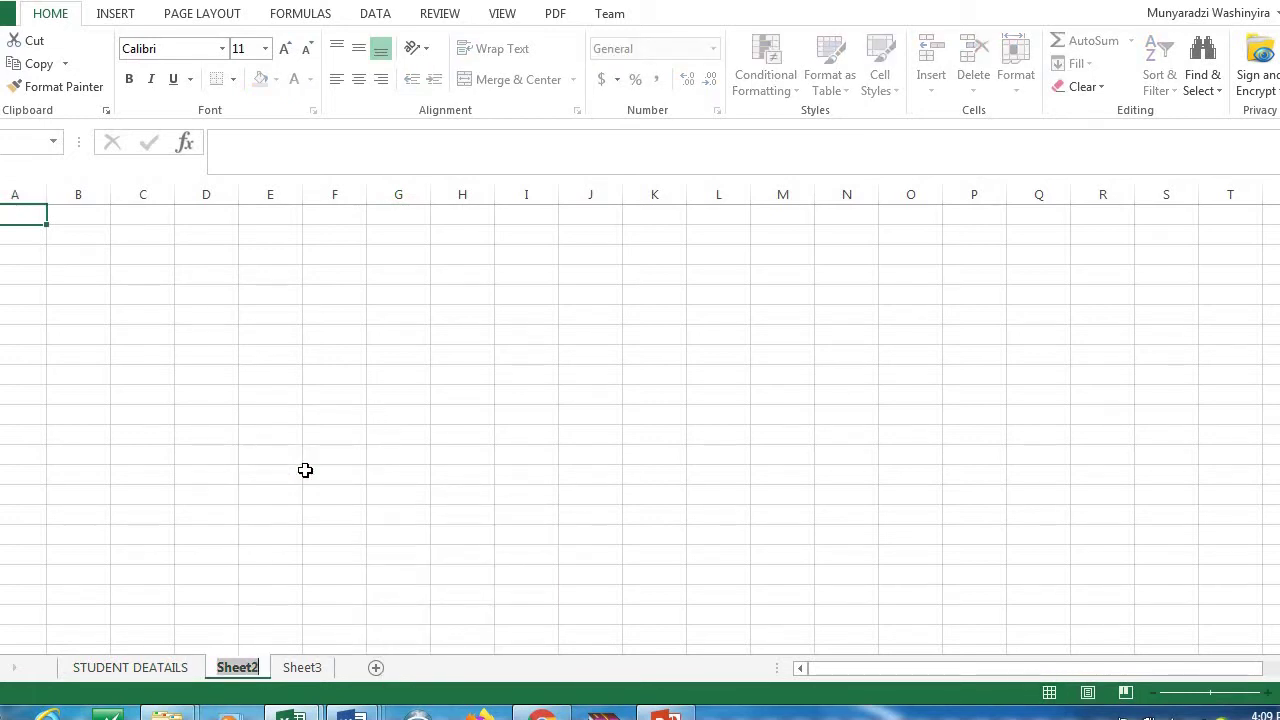
pyautogui.write('DATA')
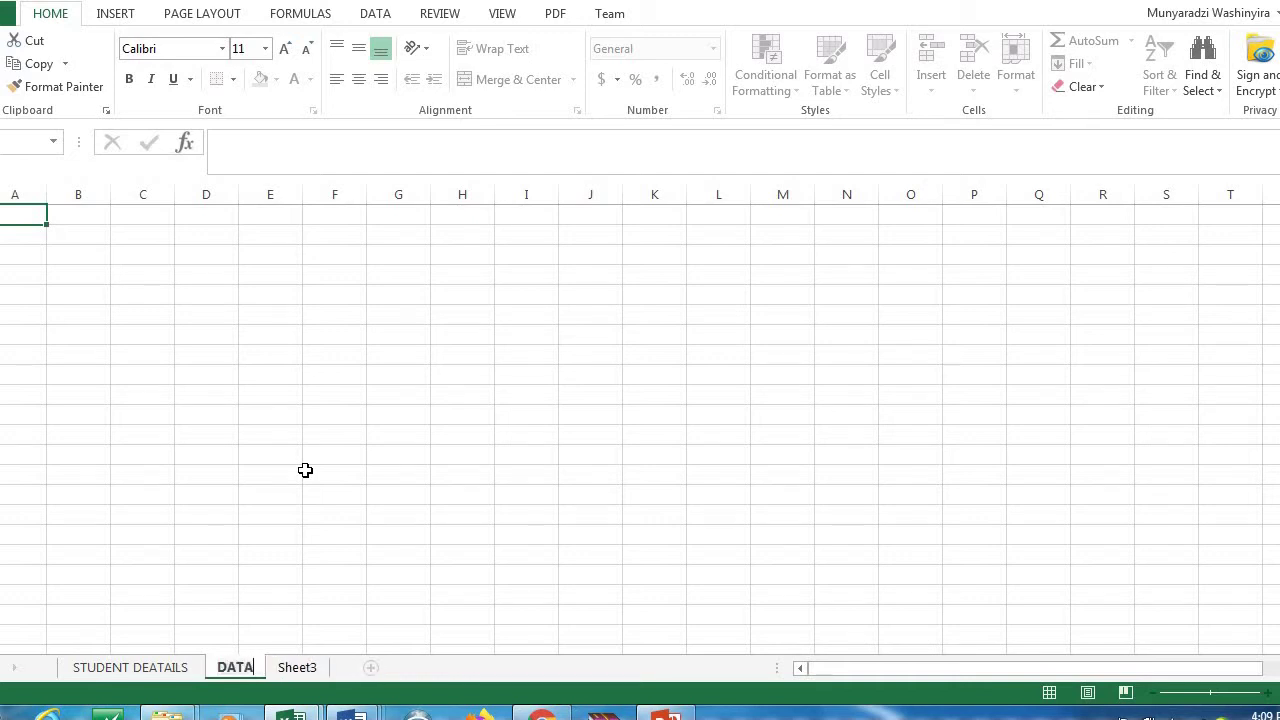
pyautogui.press('Return')
pyautogui.click(70, 212)
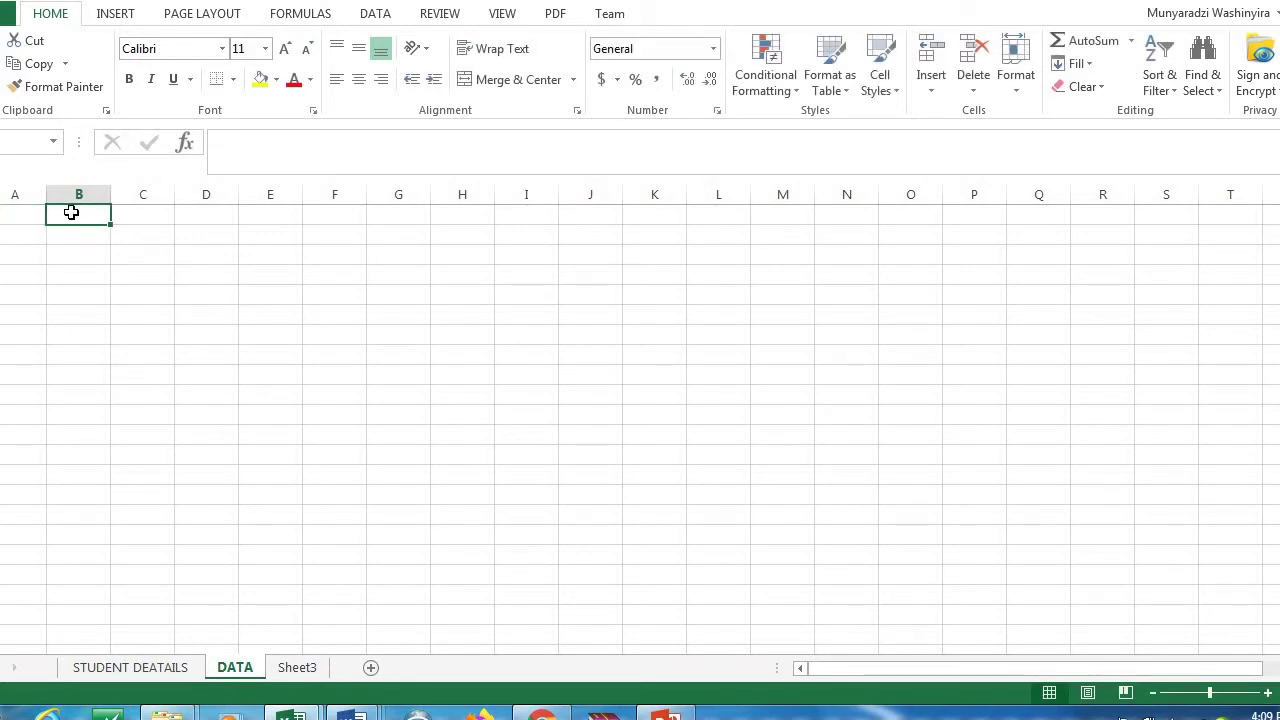
pyautogui.write('RE')
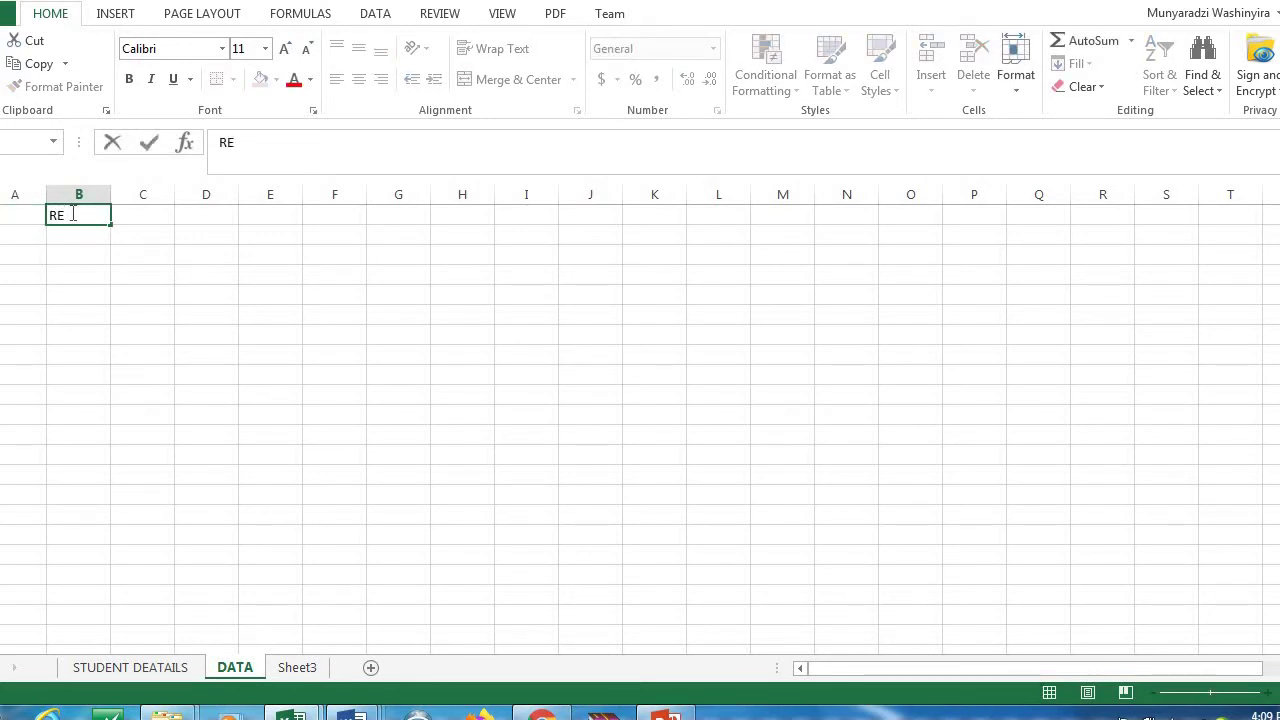
pyautogui.press('BackSpace')
pyautogui.press('BackSpace')
# - Enter the headings NAME, REG and MARK 1 in cells A1 to C1 of the DATA sheet
pyautogui.click(24, 221)
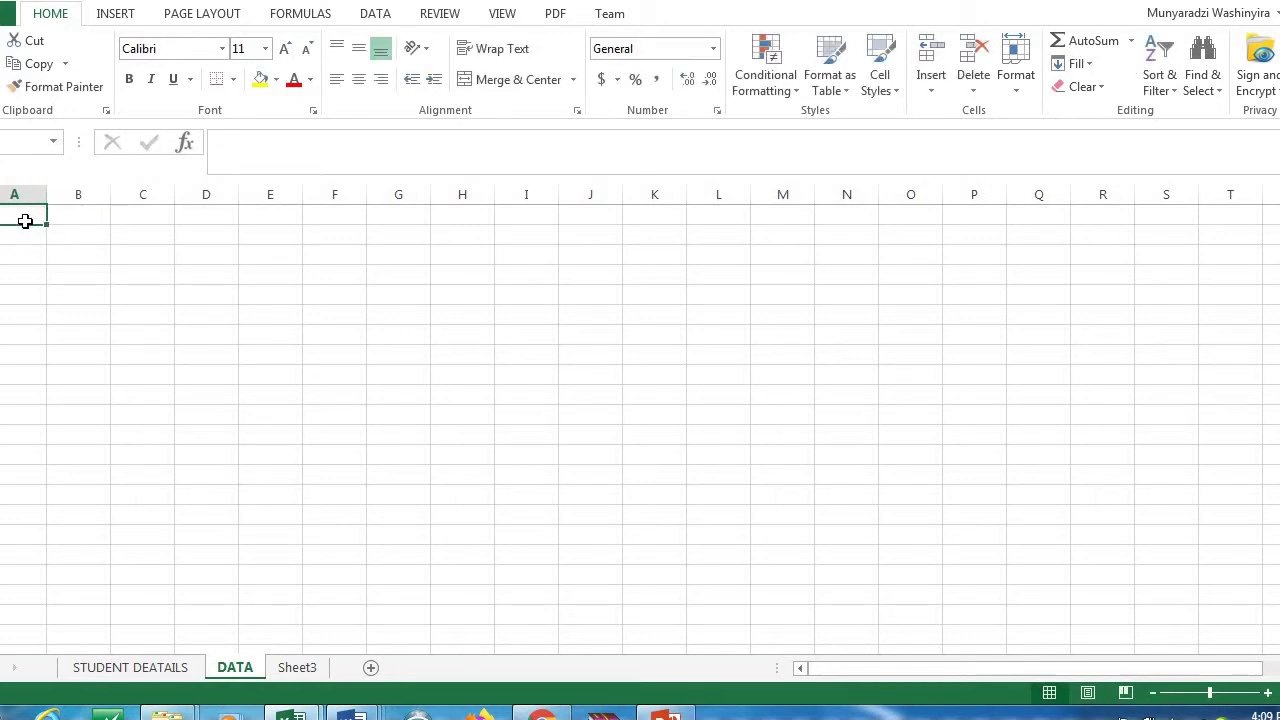
pyautogui.write('NAME')
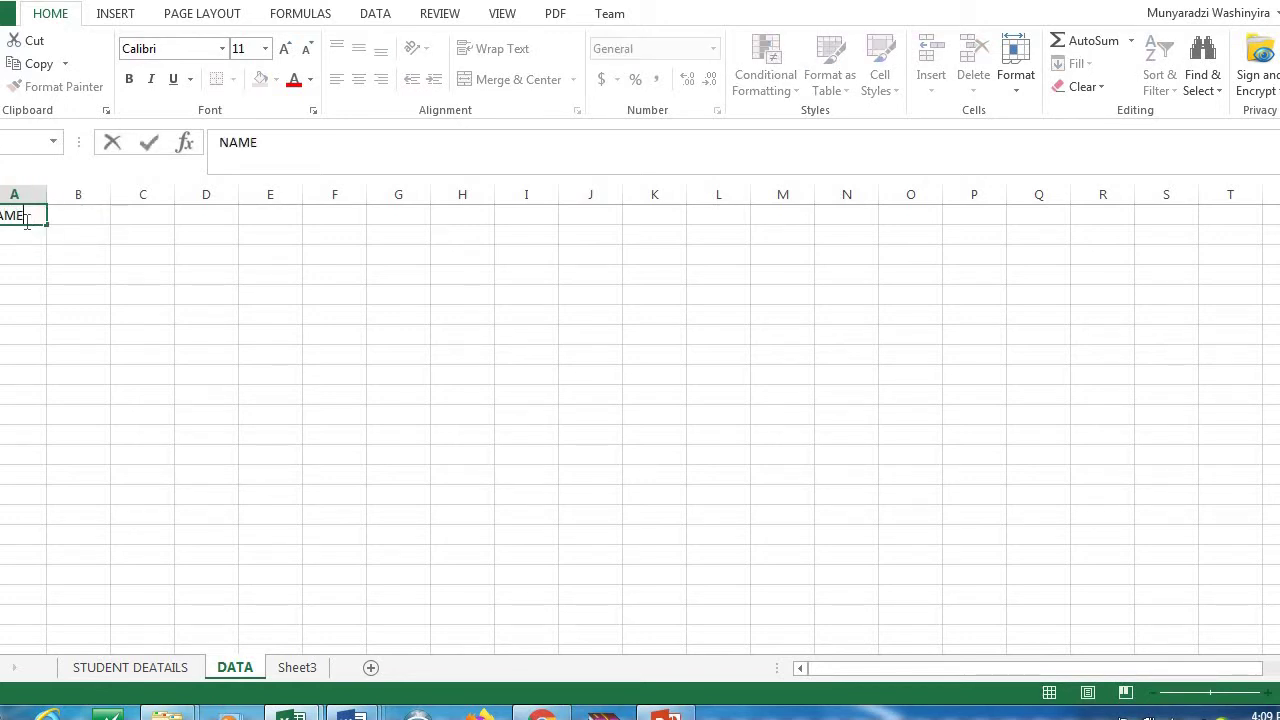
pyautogui.click(100, 218)
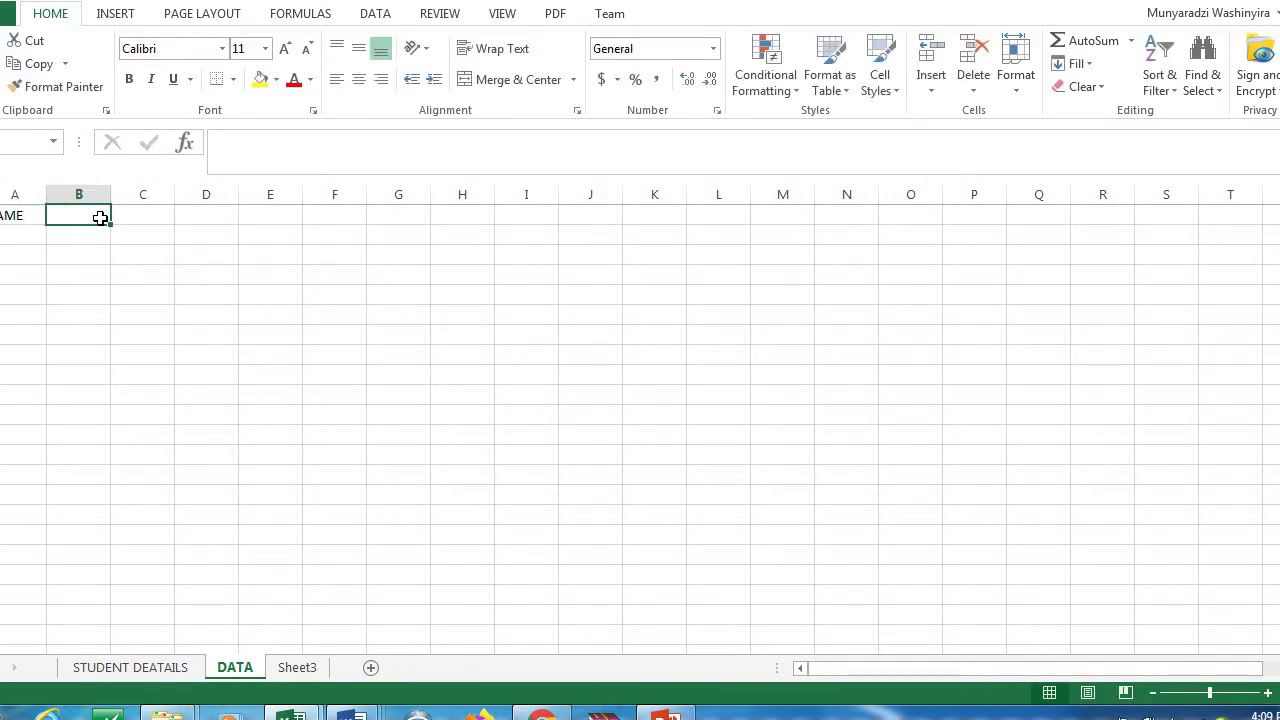
pyautogui.write('REG')
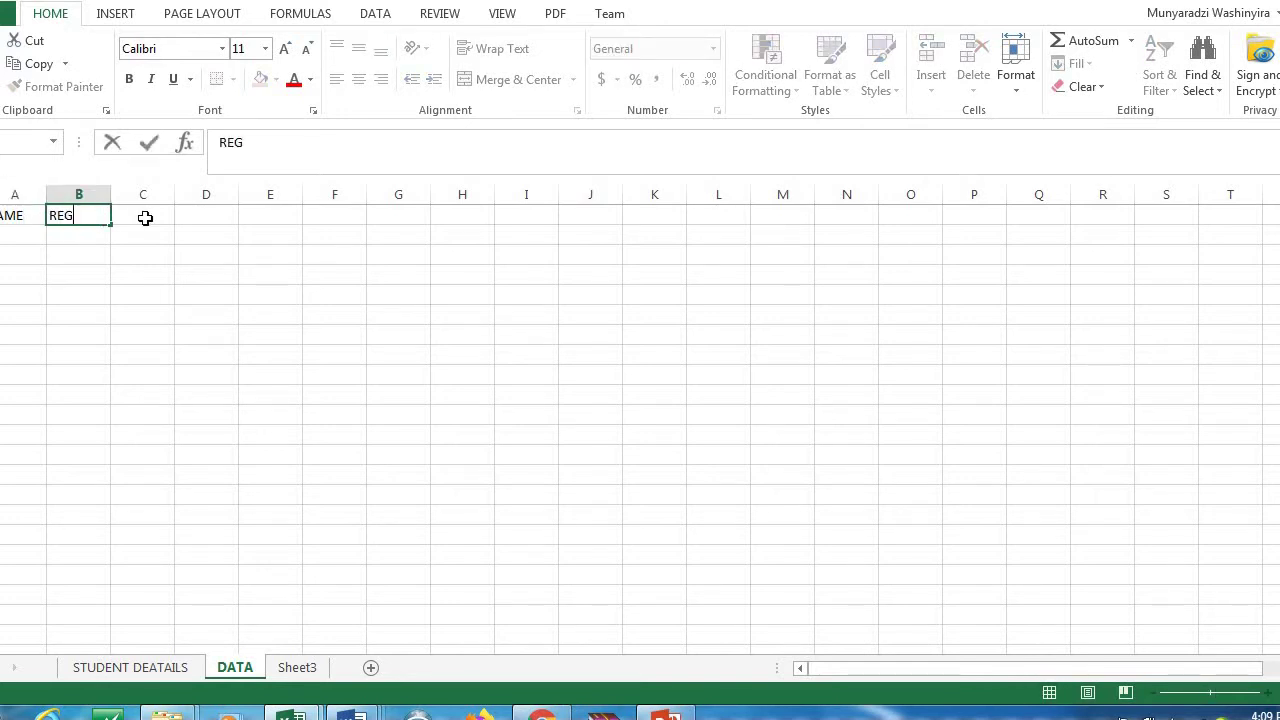
pyautogui.click(145, 215)
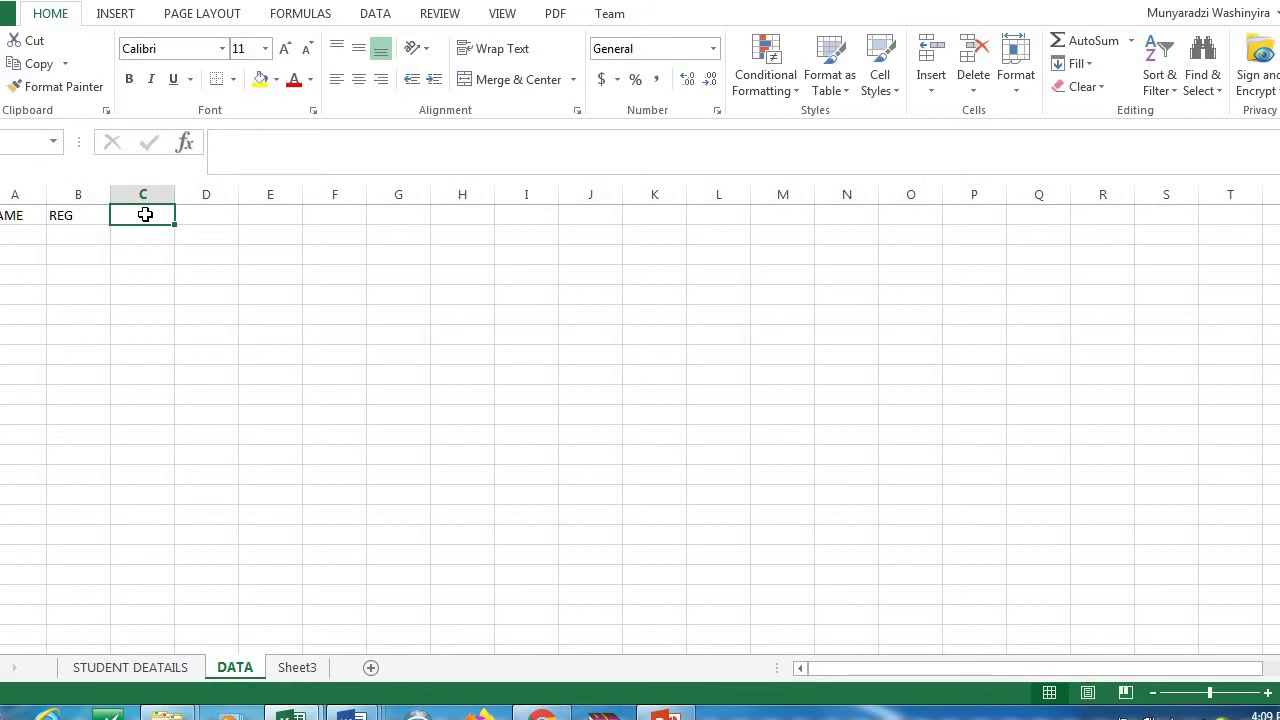
pyautogui.write('MARK')
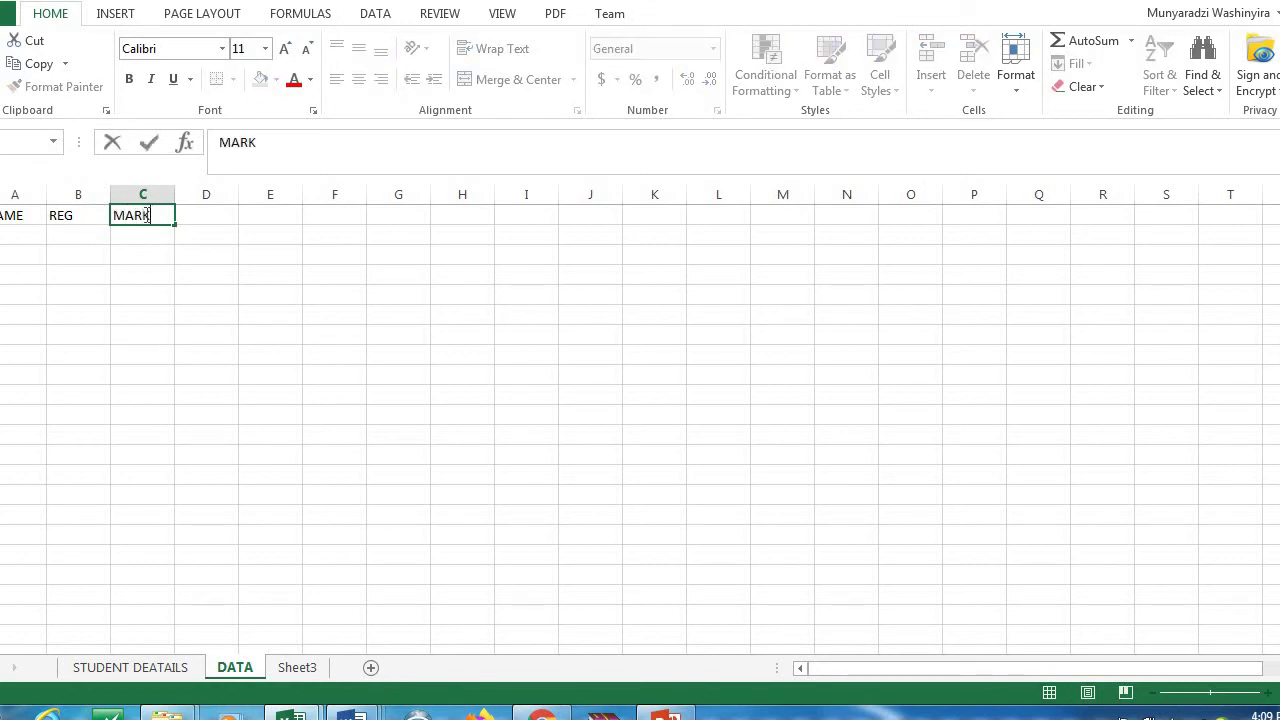
pyautogui.write(' 1')
# - Complete the heading row with MARK 2, MARK 3 and FINAL in cells D1 to F1
pyautogui.click(210, 218)
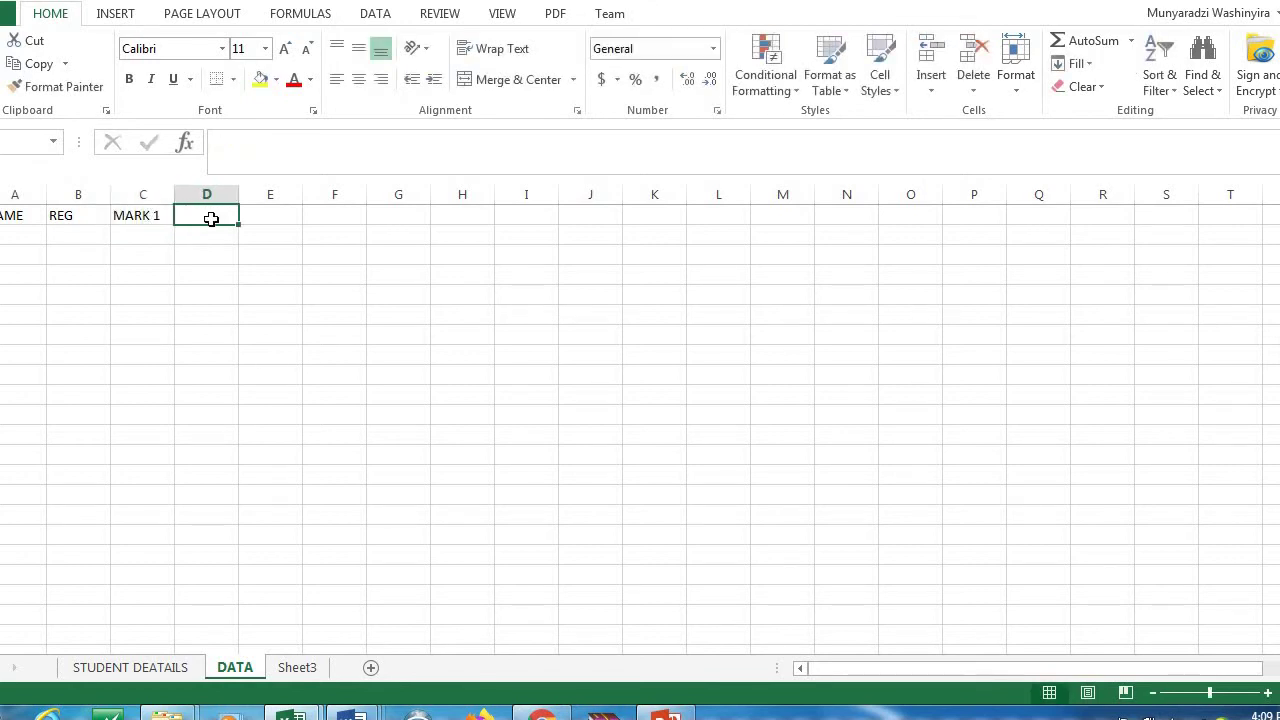
pyautogui.write('MARK')
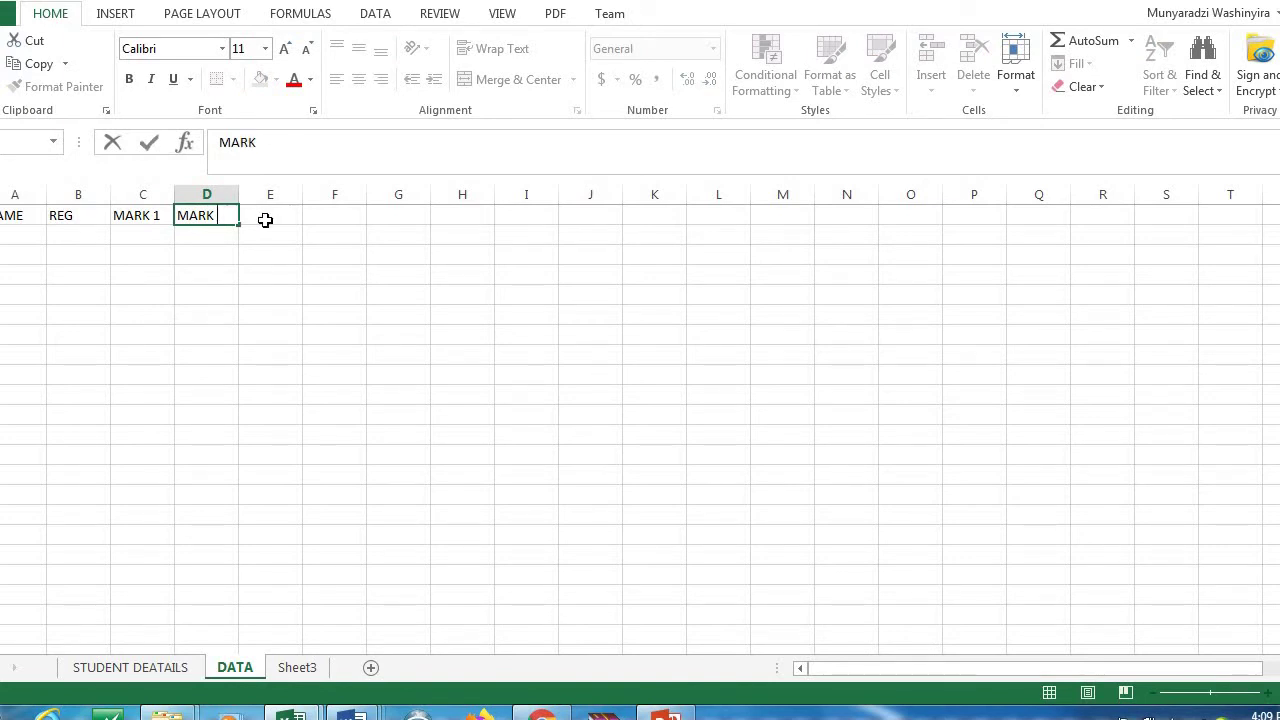
pyautogui.write(' 2')
pyautogui.click(305, 194)
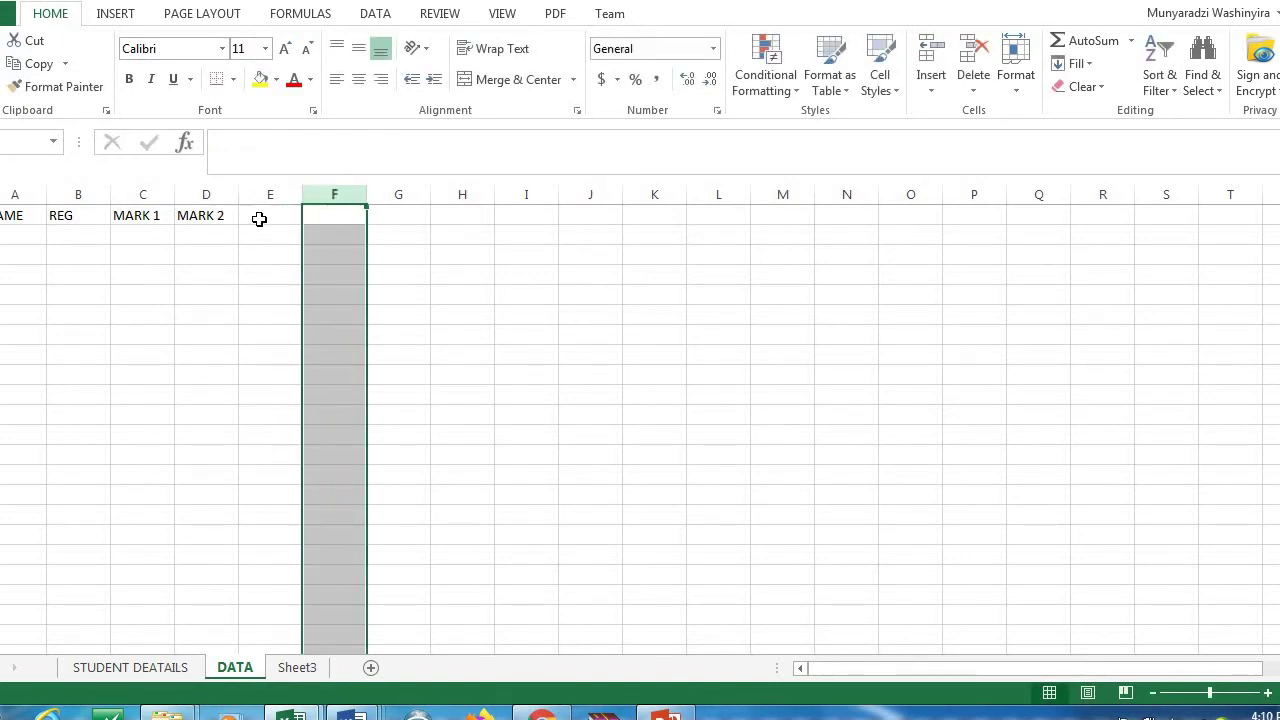
pyautogui.click(259, 219)
pyautogui.write('M')
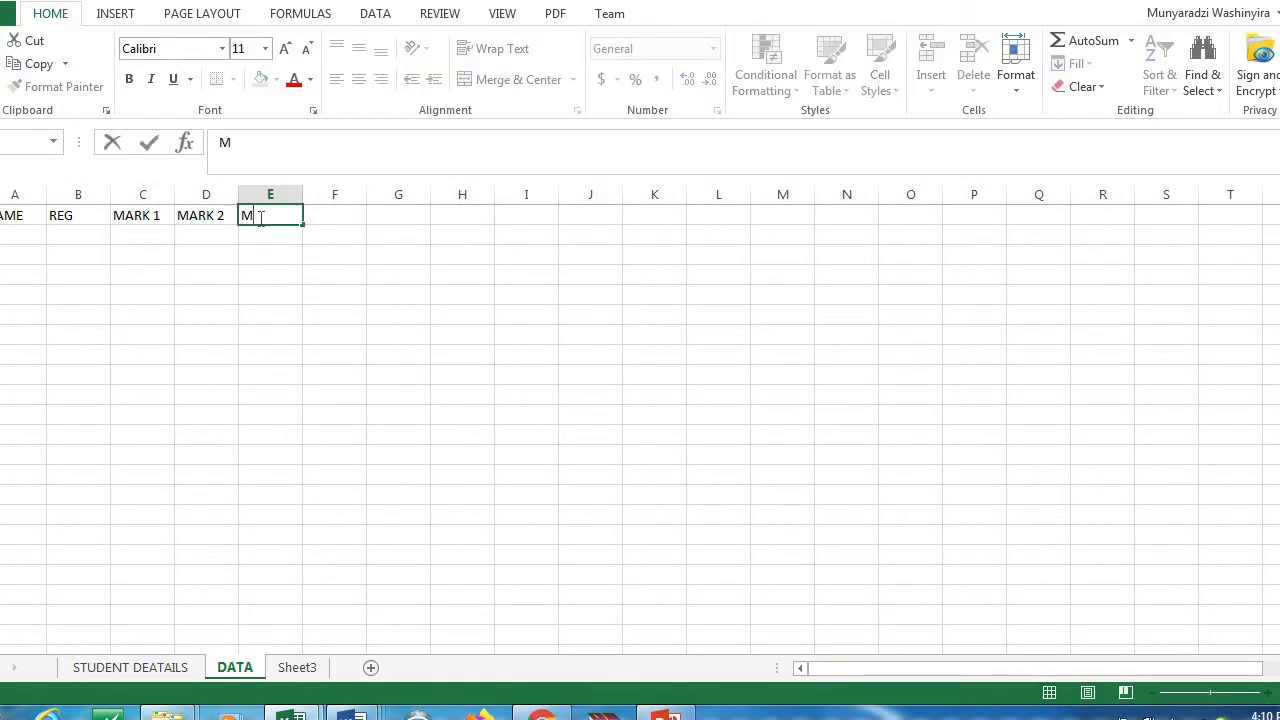
pyautogui.write('ARK 3')
pyautogui.click(331, 228)
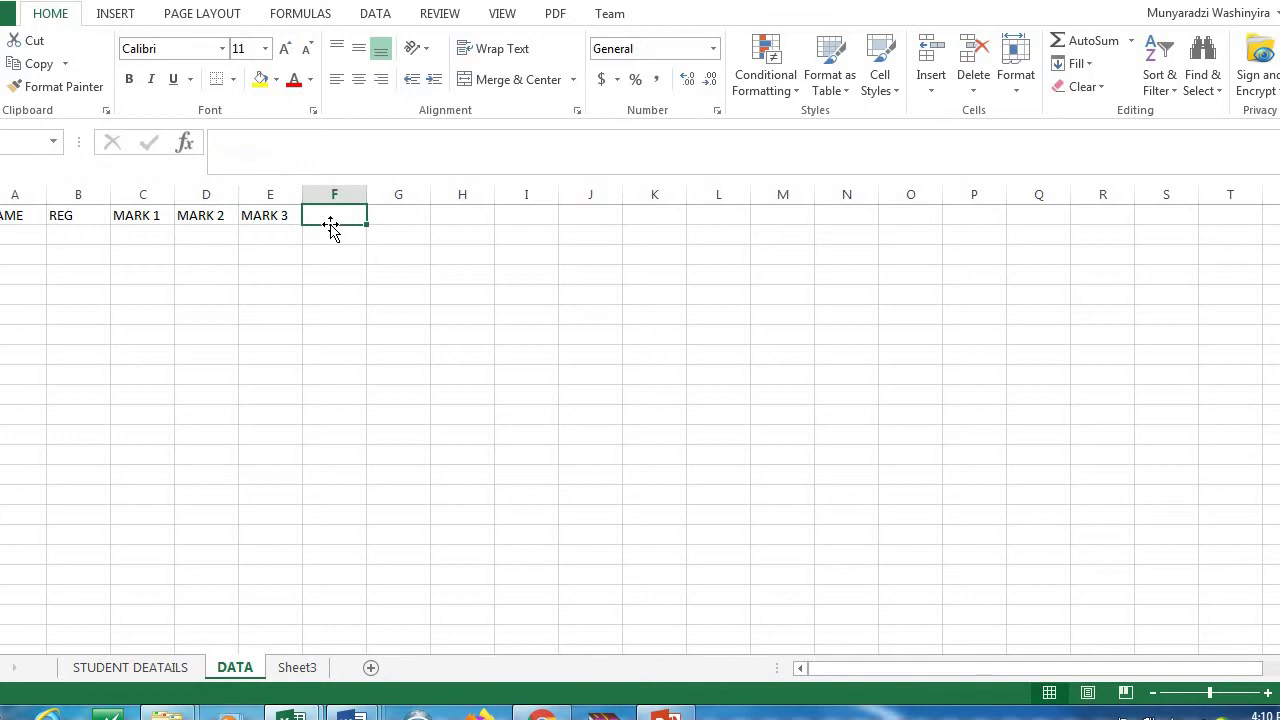
pyautogui.write('FINAL')
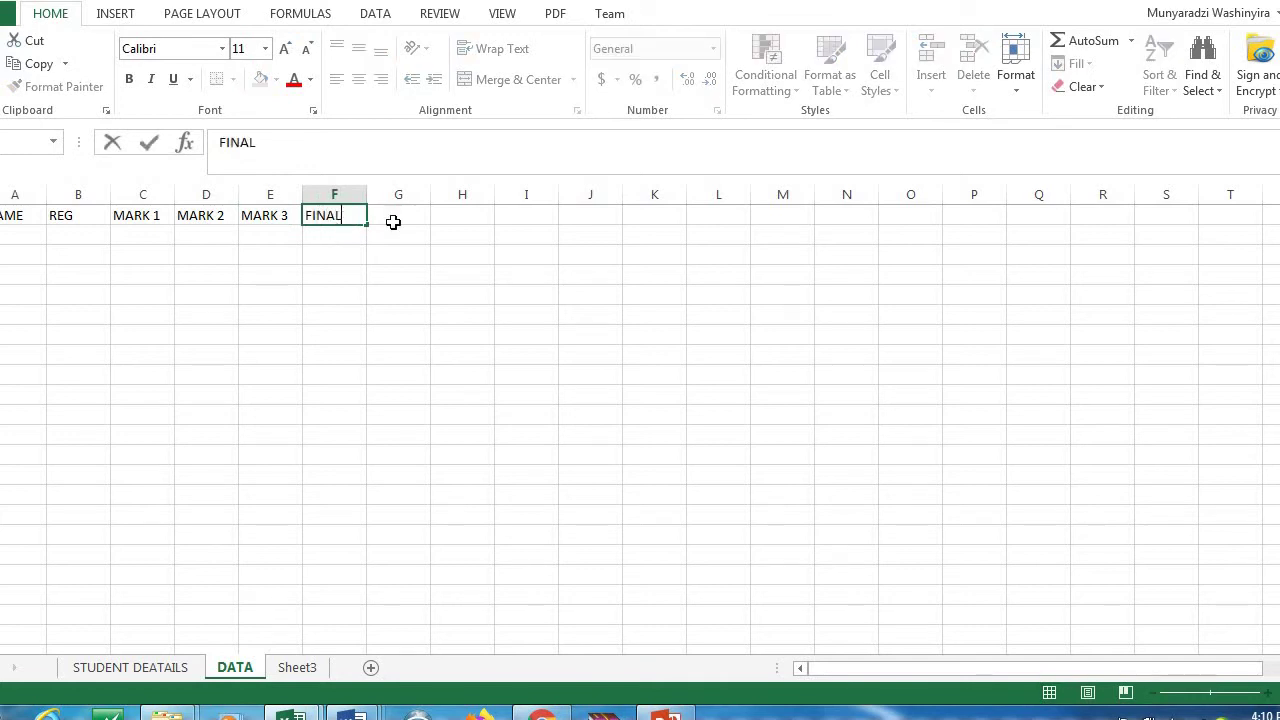
pyautogui.click(403, 231)
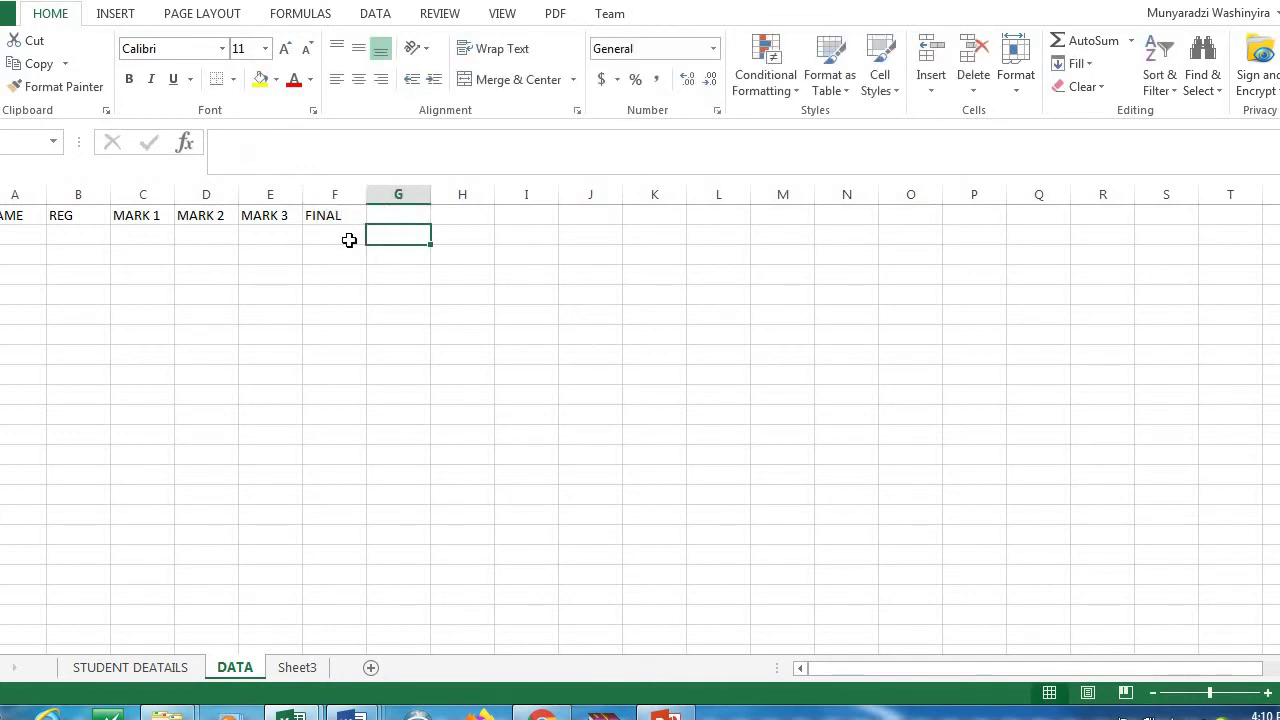
# - Format the entire heading row 1 in Calibri, size 18 and bold, trying Calibri Light first
pyautogui.click(0, 215)
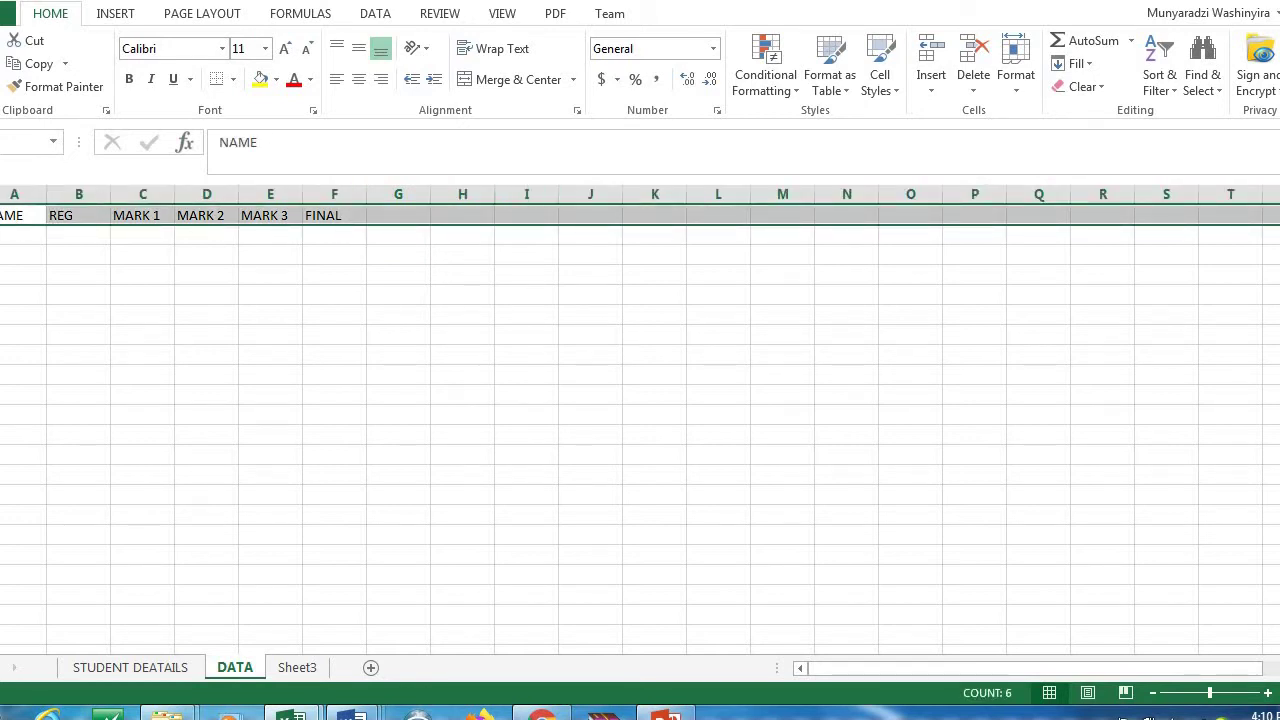
pyautogui.click(222, 49)
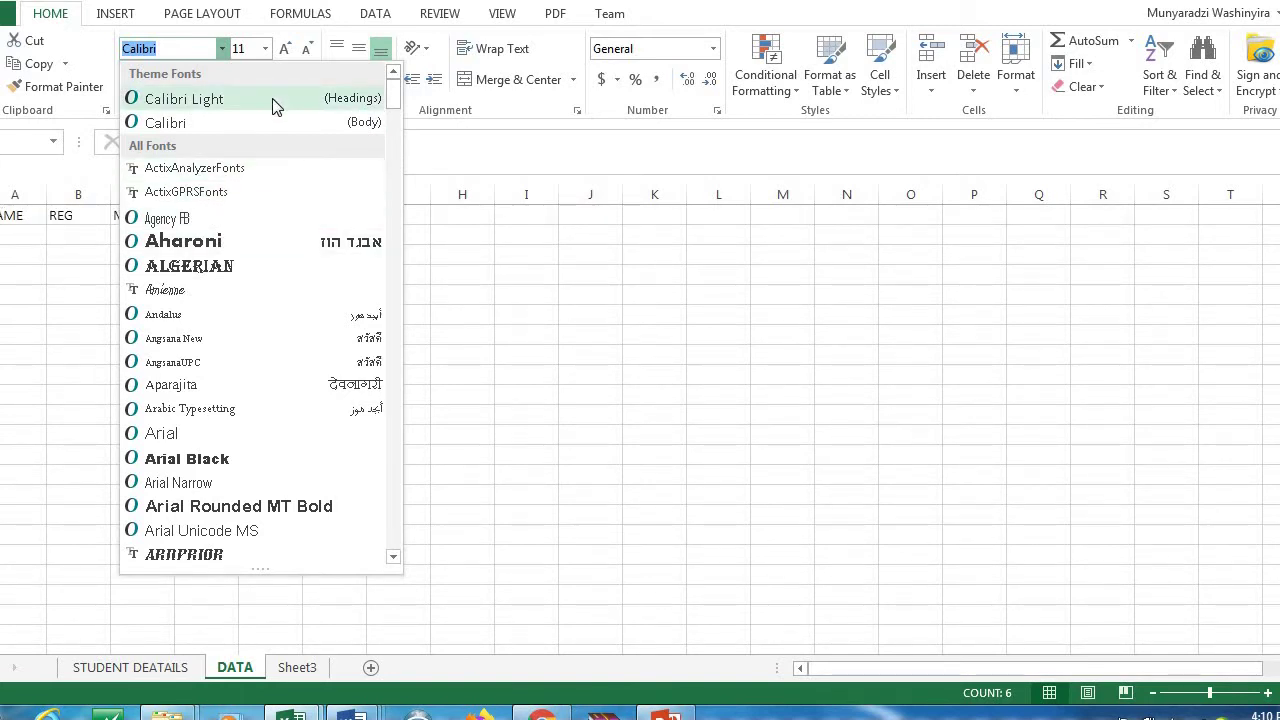
pyautogui.click(276, 107)
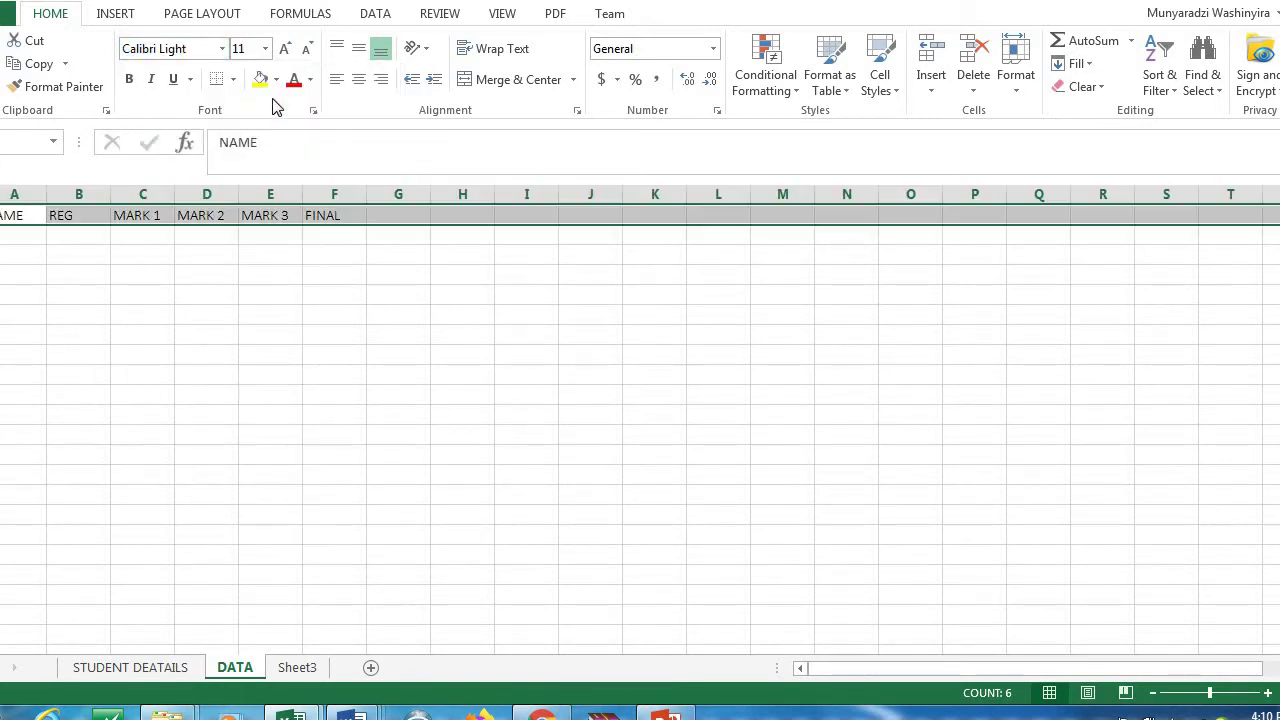
pyautogui.click(221, 48)
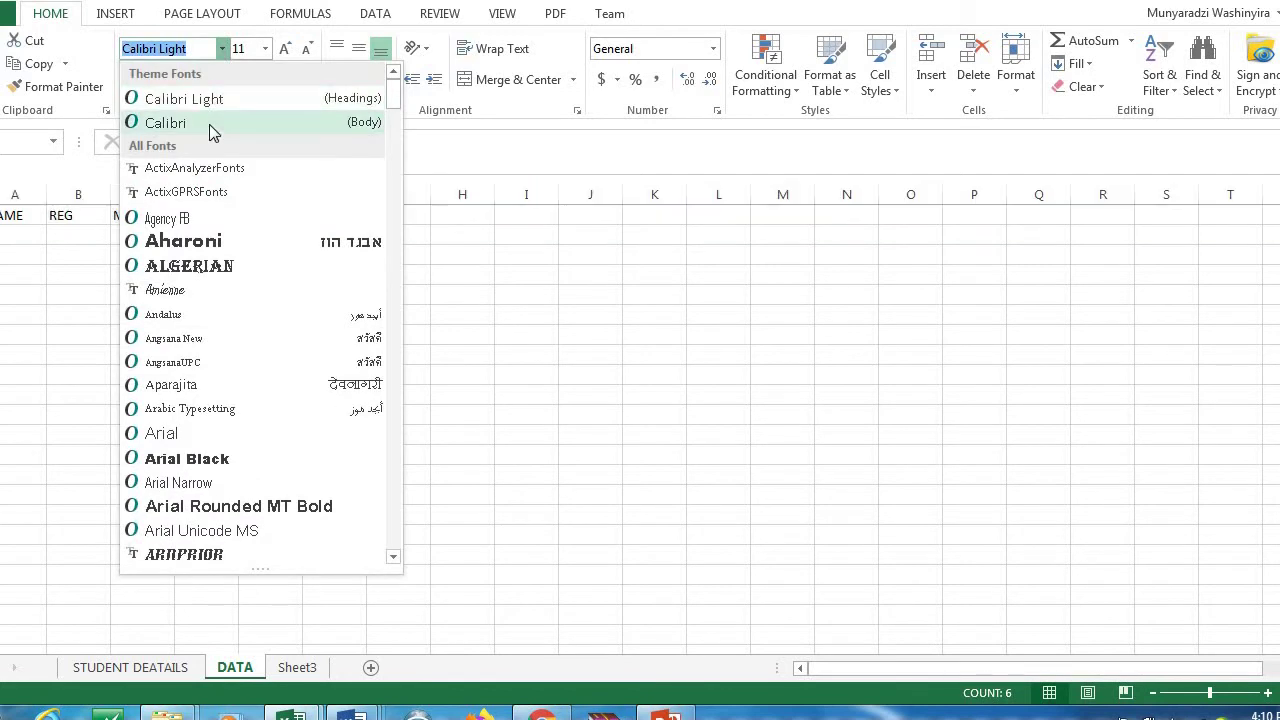
pyautogui.click(209, 124)
pyautogui.click(265, 48)
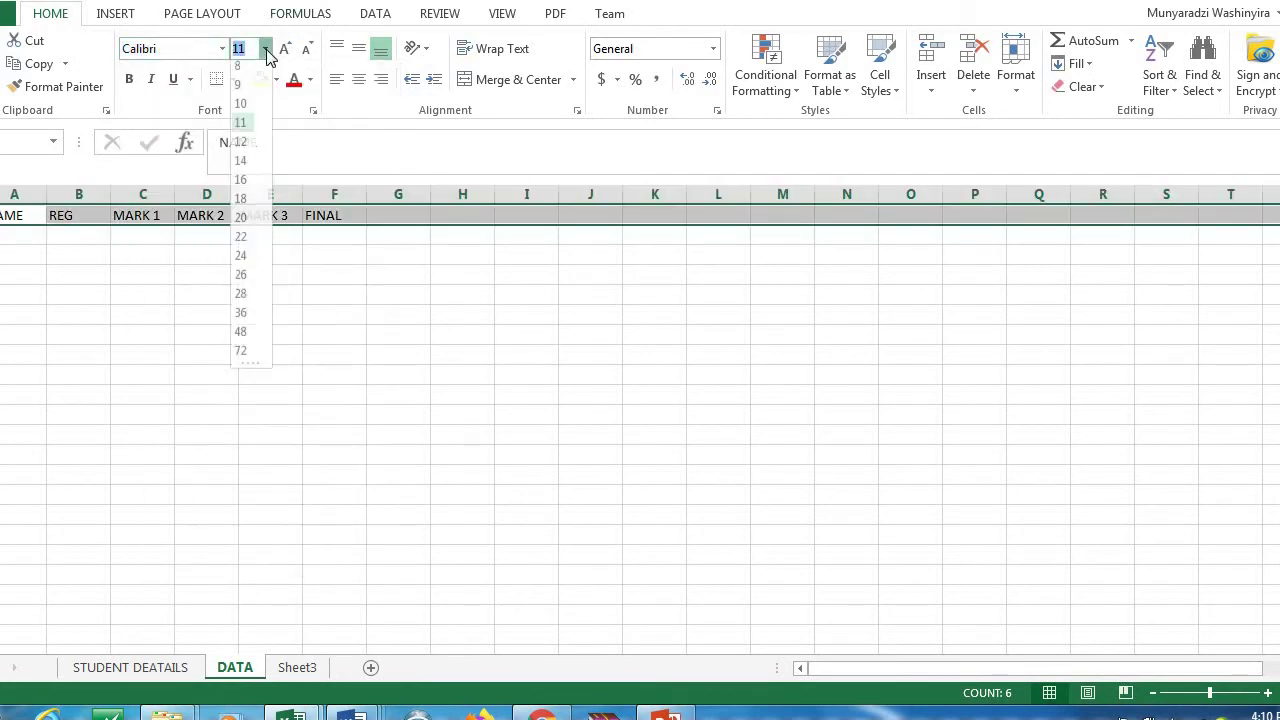
pyautogui.click(240, 204)
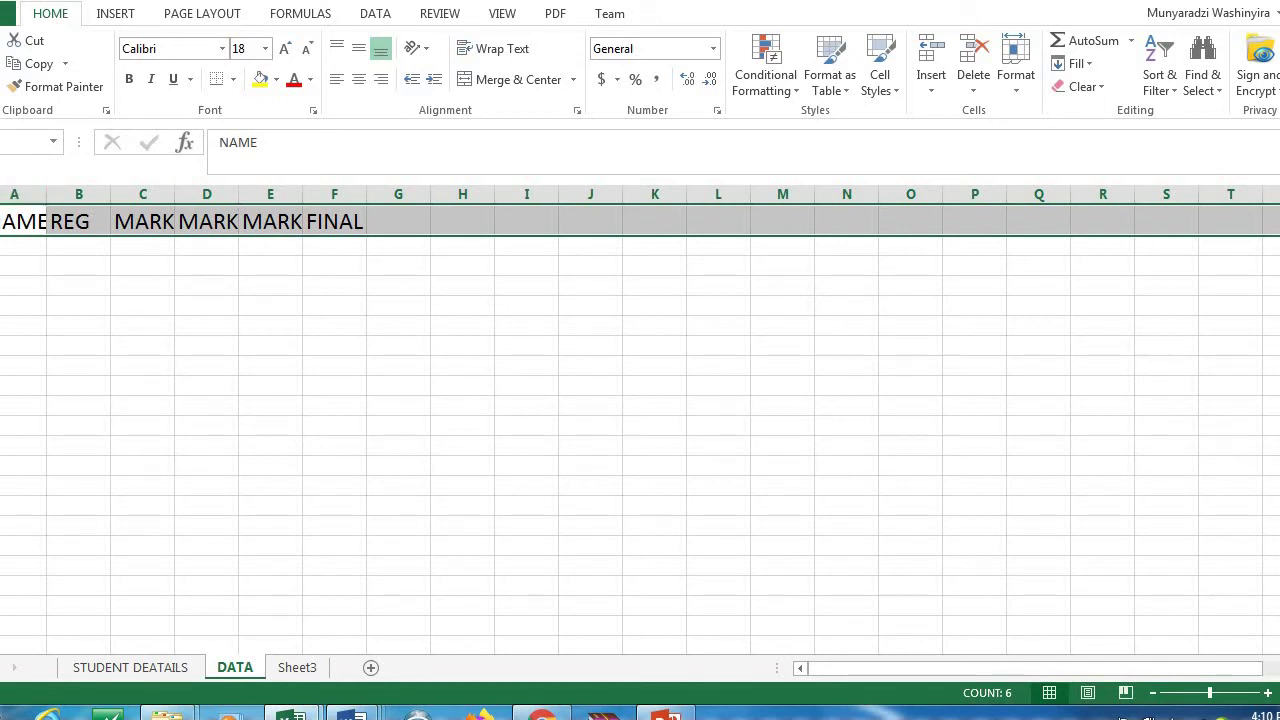
pyautogui.click(128, 80)
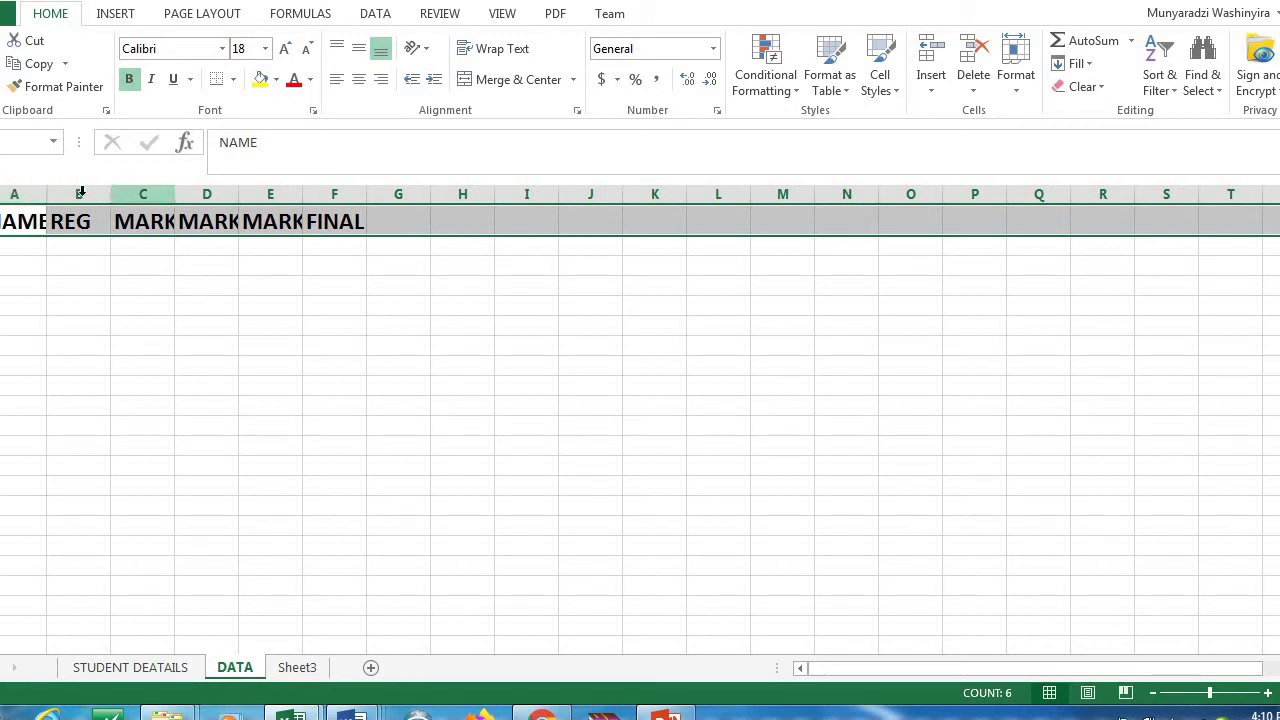
# - Widen columns A, C, D and E so that the NAME and MARK headings fit completely
pyautogui.click(35, 193)
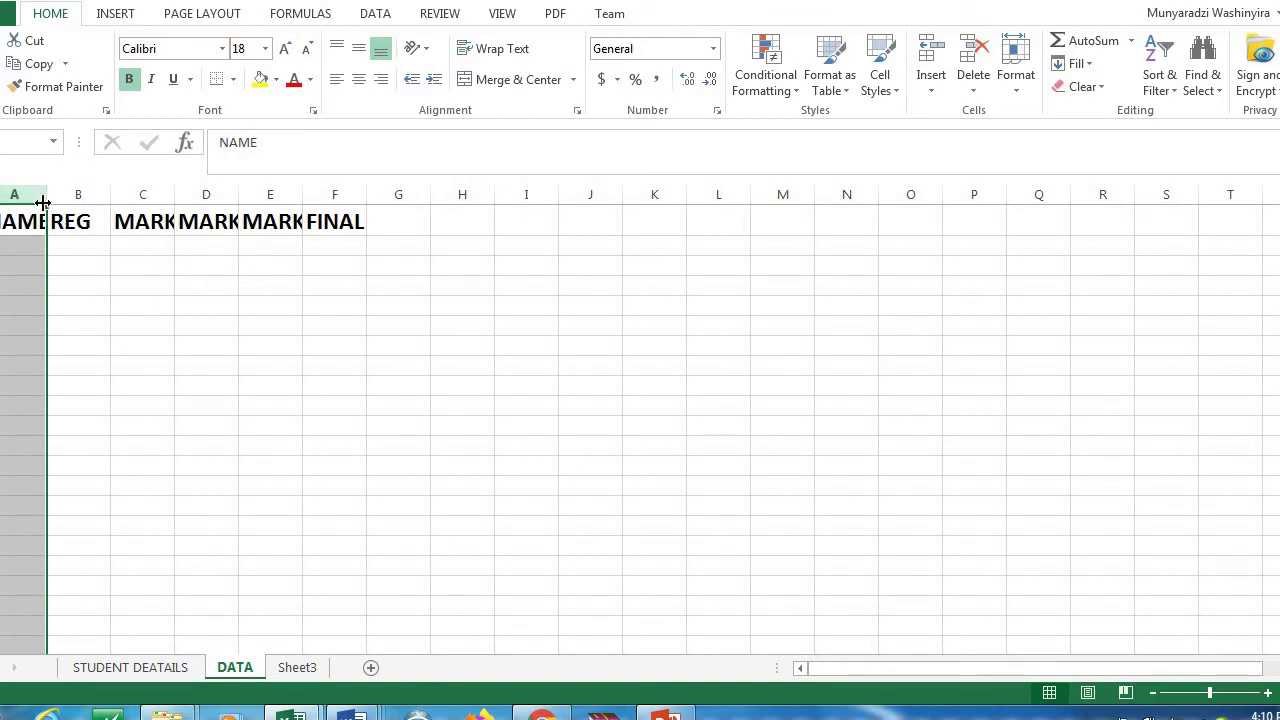
pyautogui.moveTo(43, 202); pyautogui.dragTo(65, 209)
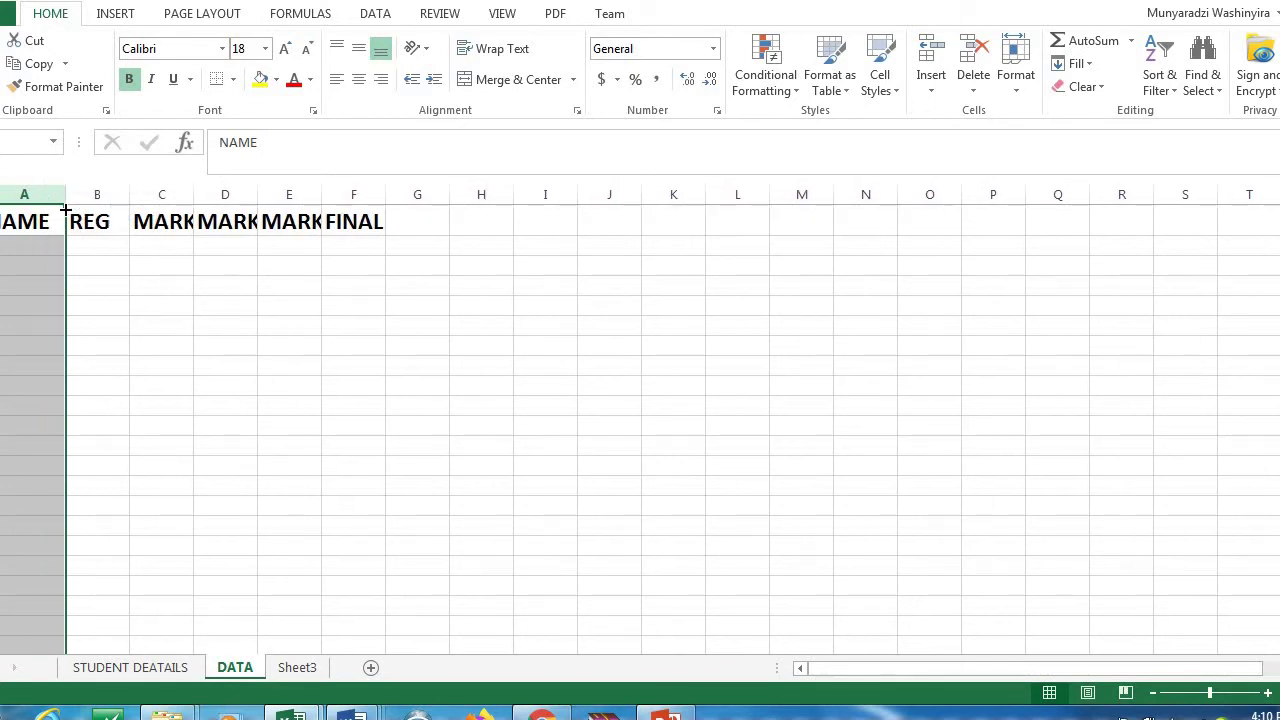
pyautogui.click(95, 194)
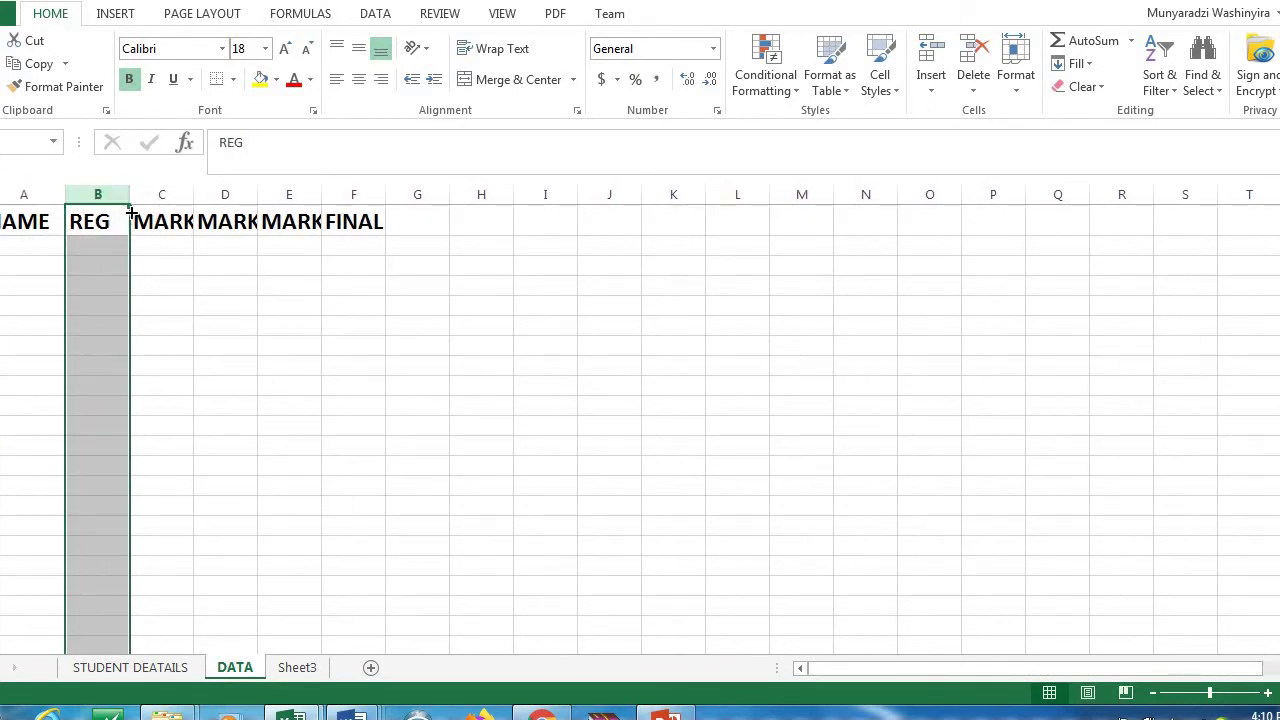
pyautogui.click(162, 194)
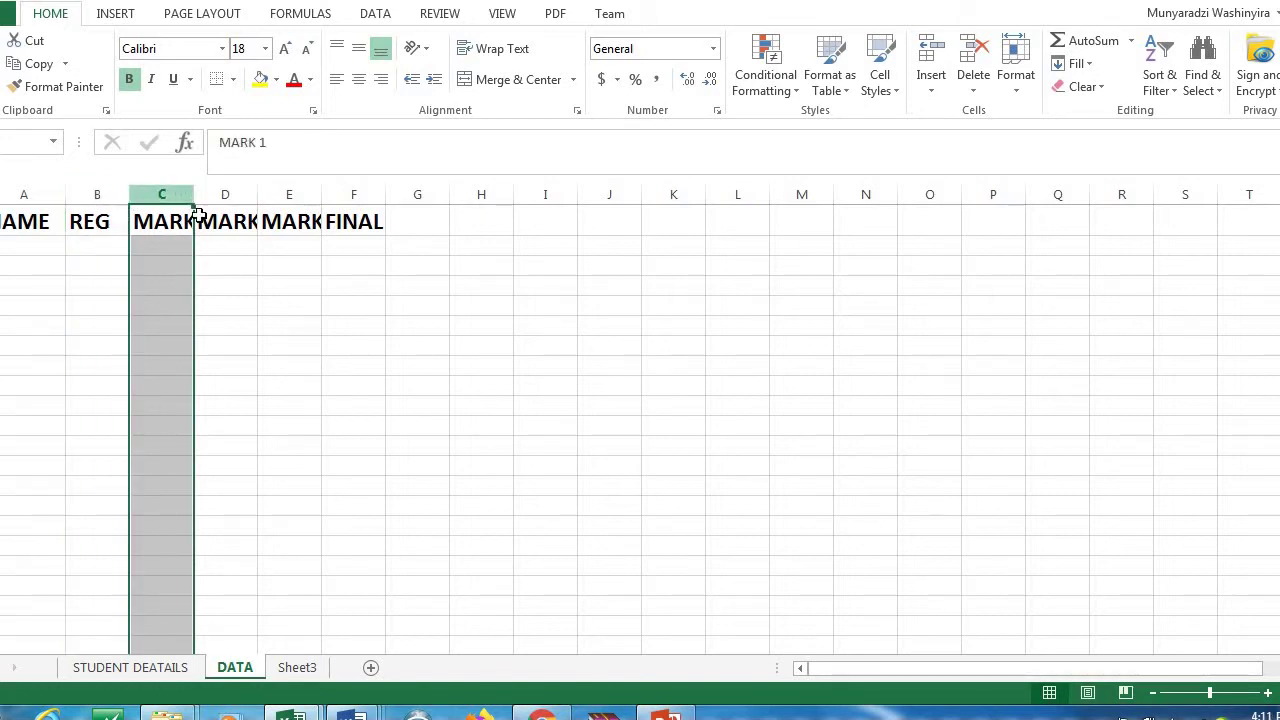
pyautogui.moveTo(194, 199); pyautogui.dragTo(409, 207)
pyautogui.click(255, 194)
pyautogui.click(345, 194)
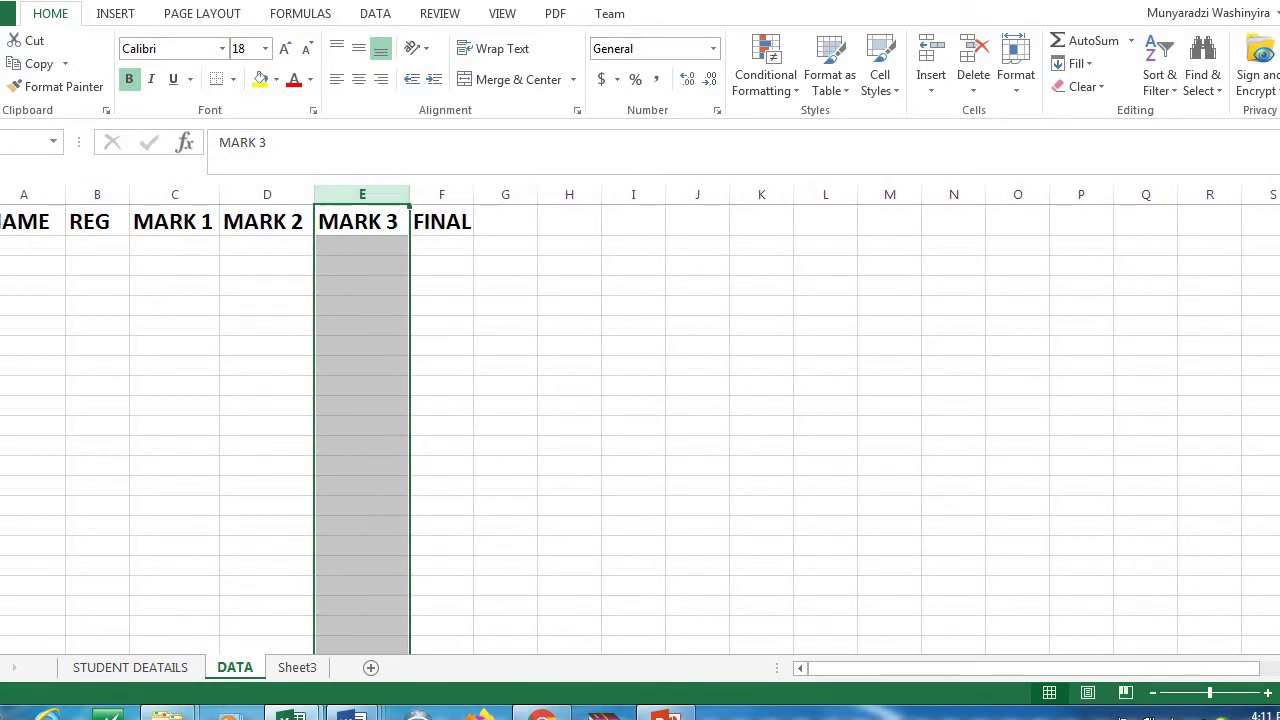
# - Apply a Thick Box Border to the entire heading row 1 and deselect the row
pyautogui.click(0, 221)
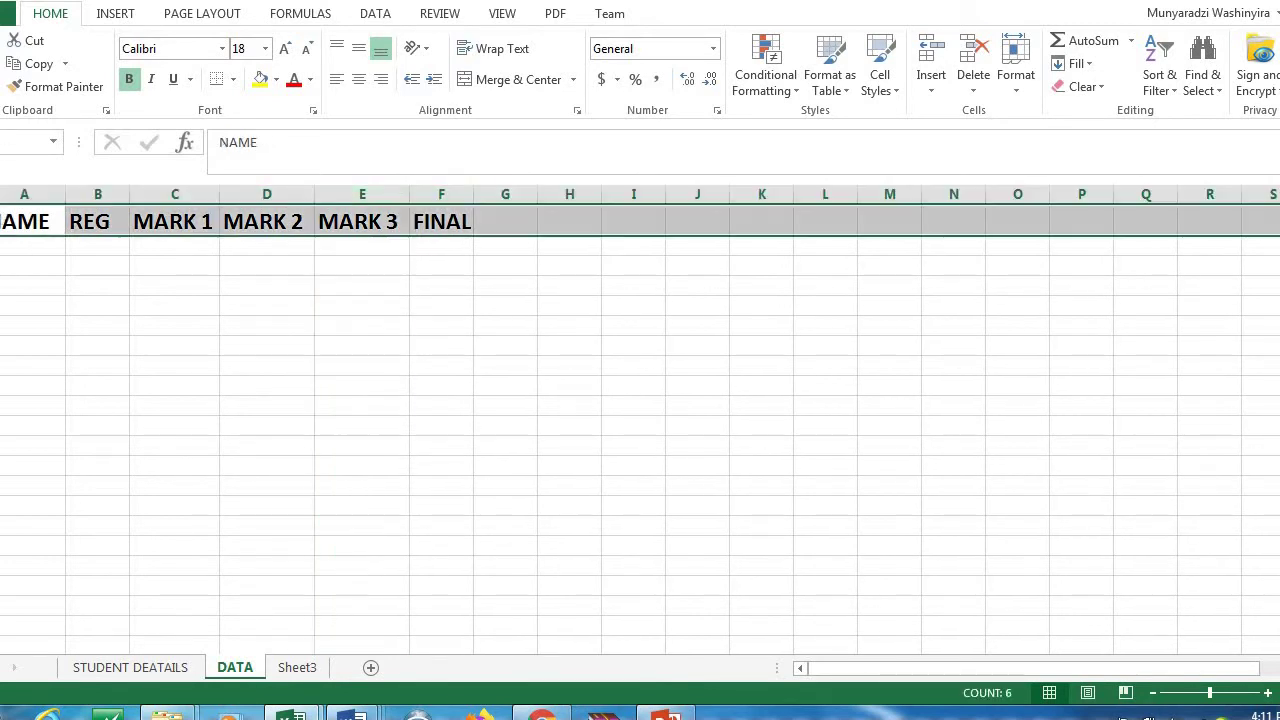
pyautogui.click(234, 80)
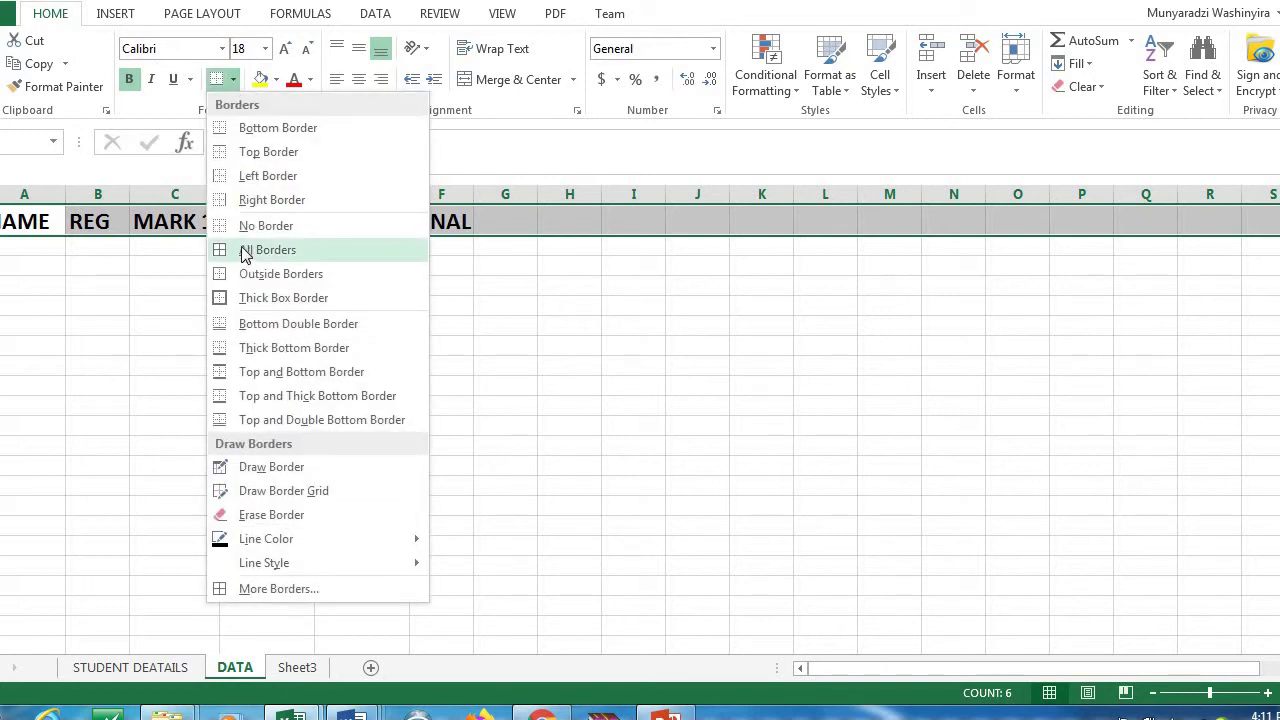
pyautogui.click(231, 297)
pyautogui.click(143, 325)
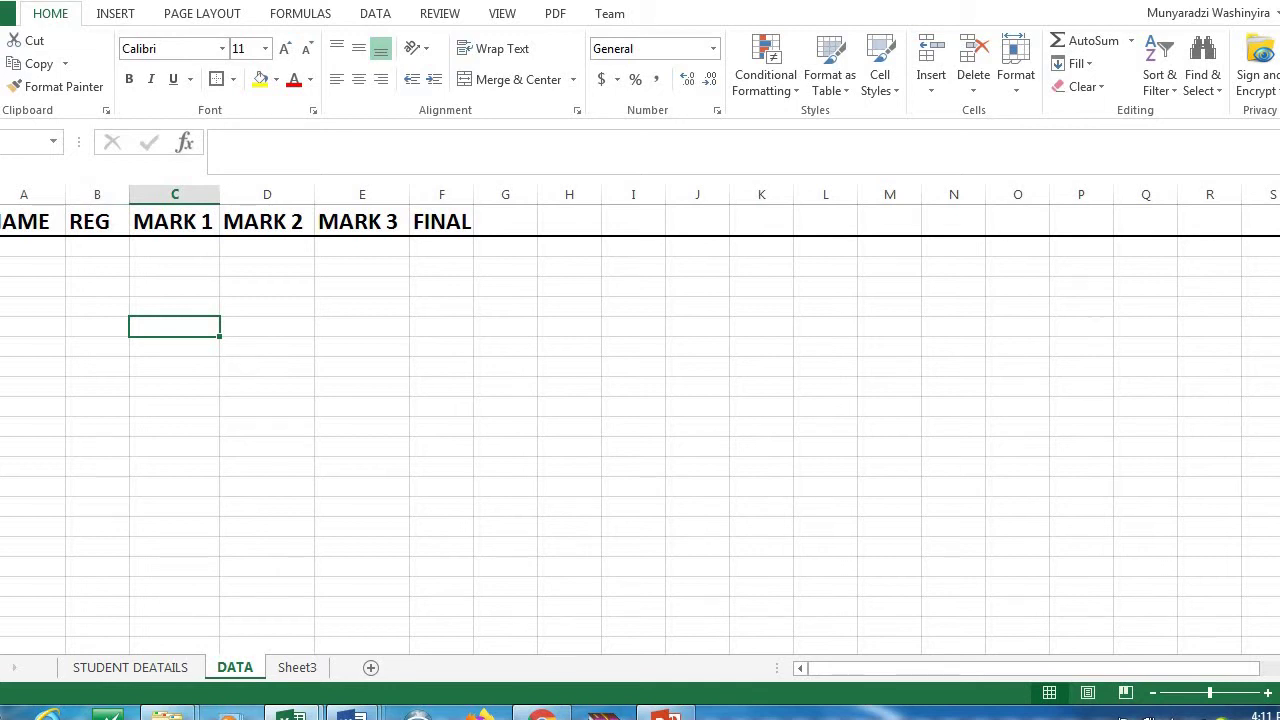
# - Apply the Heading 2 cell style to the entire heading row 1 and deselect the row
pyautogui.click(2, 221)
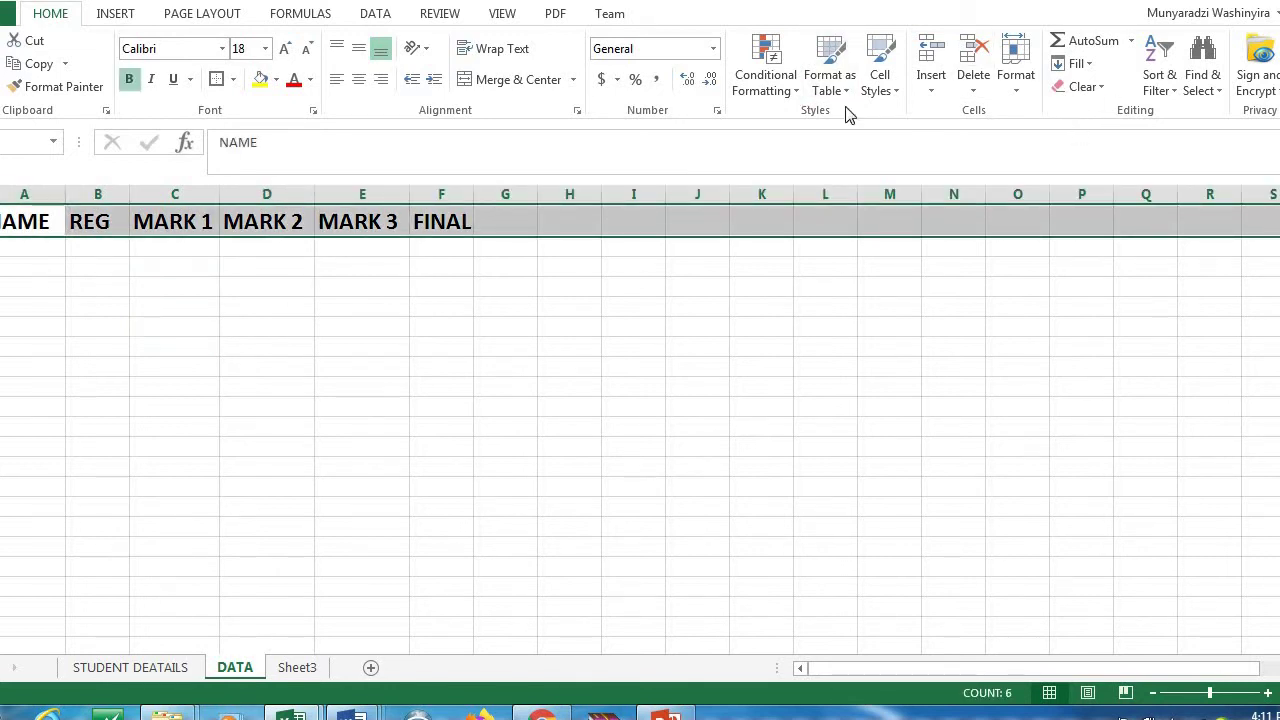
pyautogui.click(895, 94)
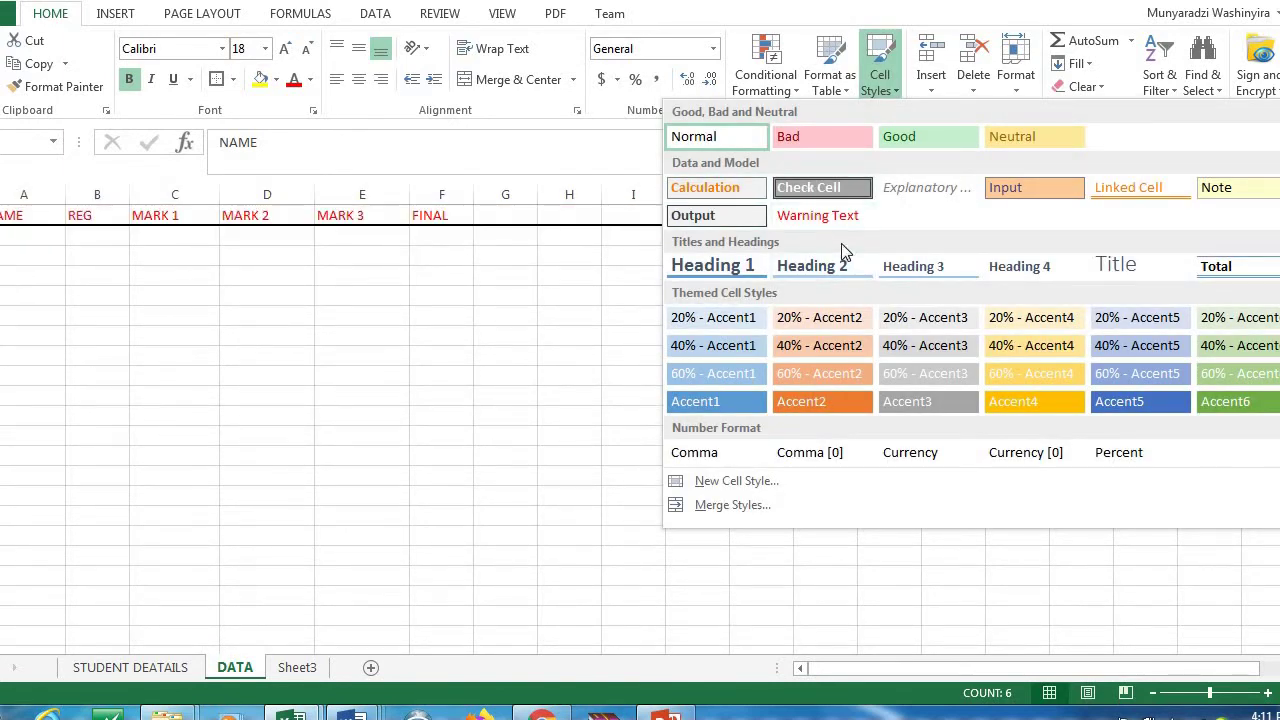
pyautogui.click(821, 266)
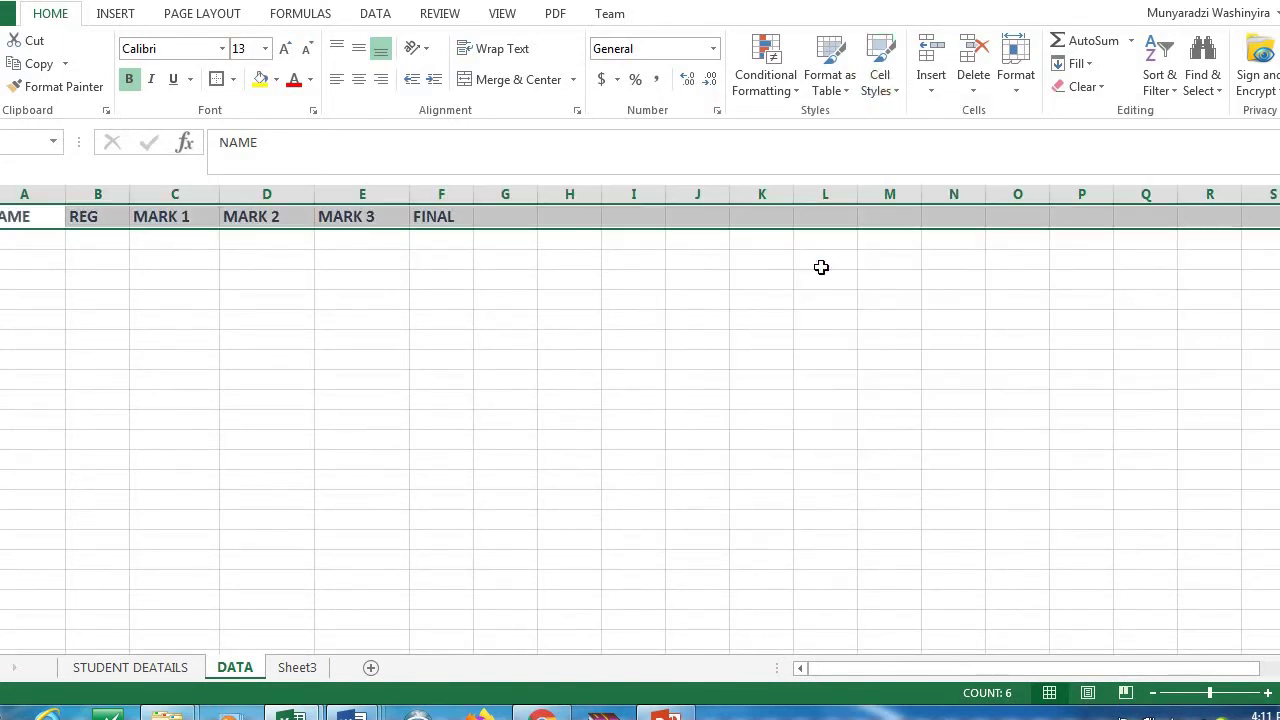
pyautogui.click(470, 284)
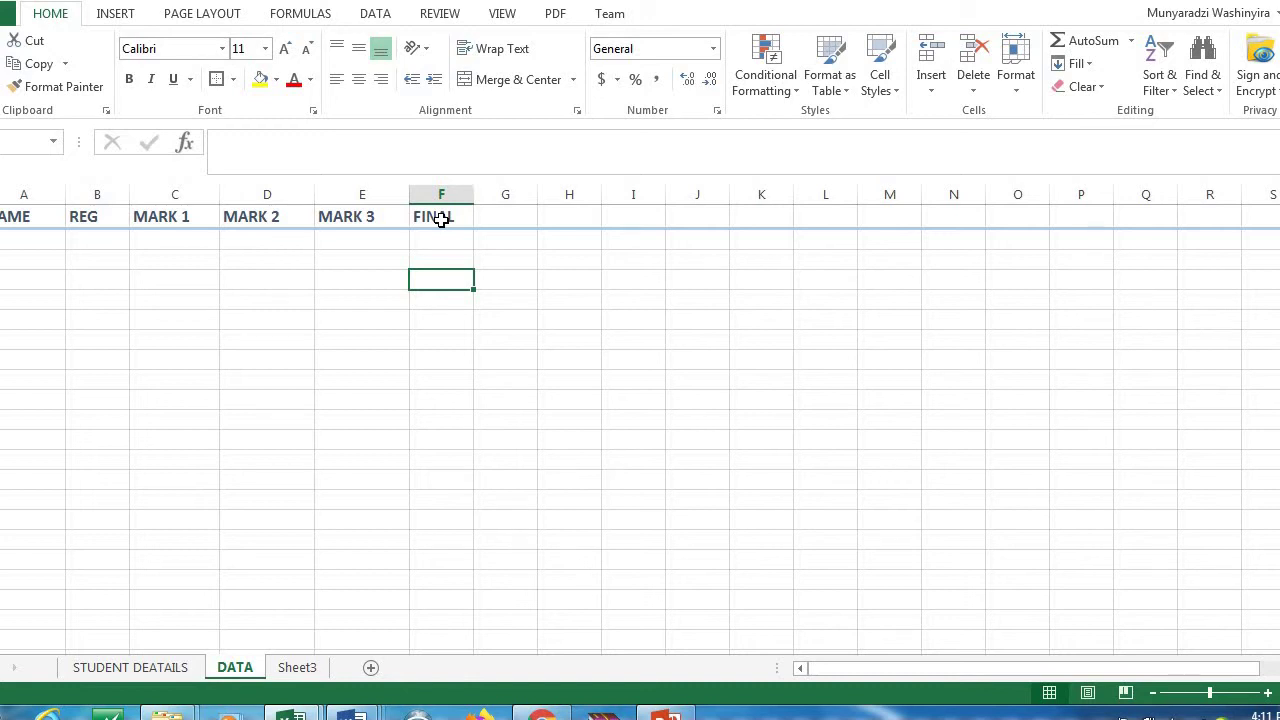
# - Enter the first student's name, registration number and a MARK 1 of 45 in cells A2 to C2
pyautogui.click(39, 241)
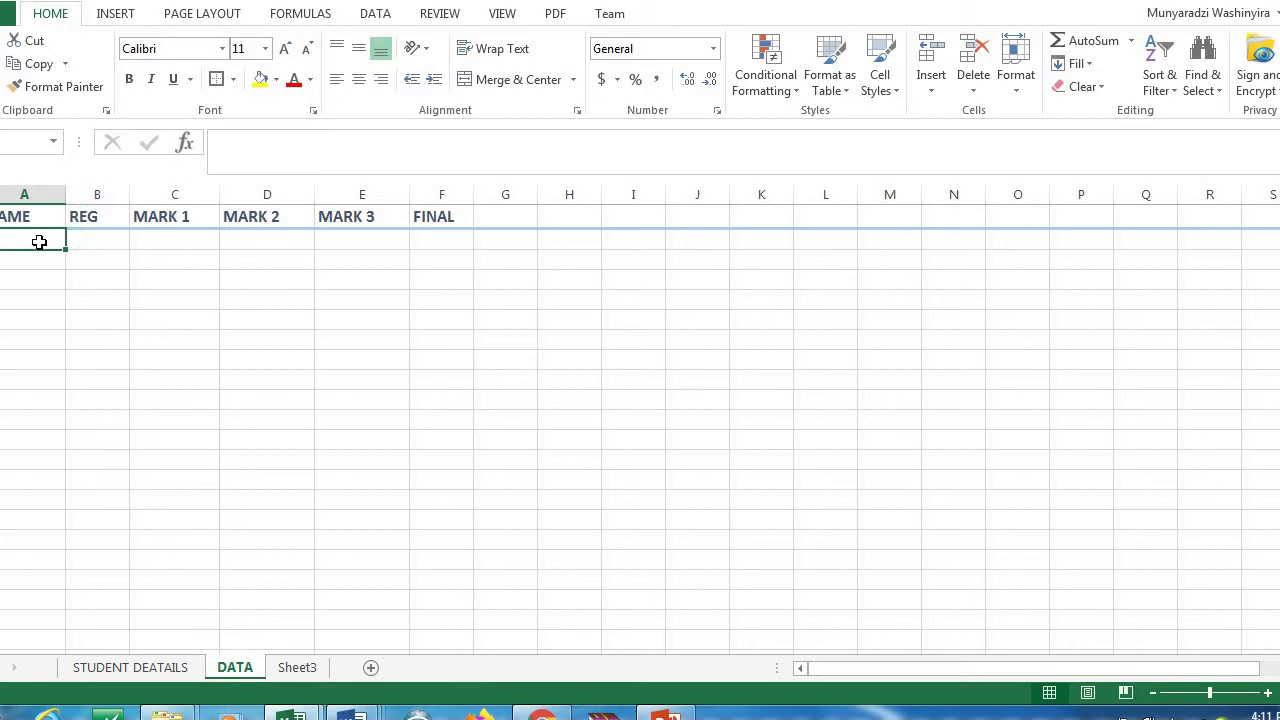
pyautogui.write('RUDO')
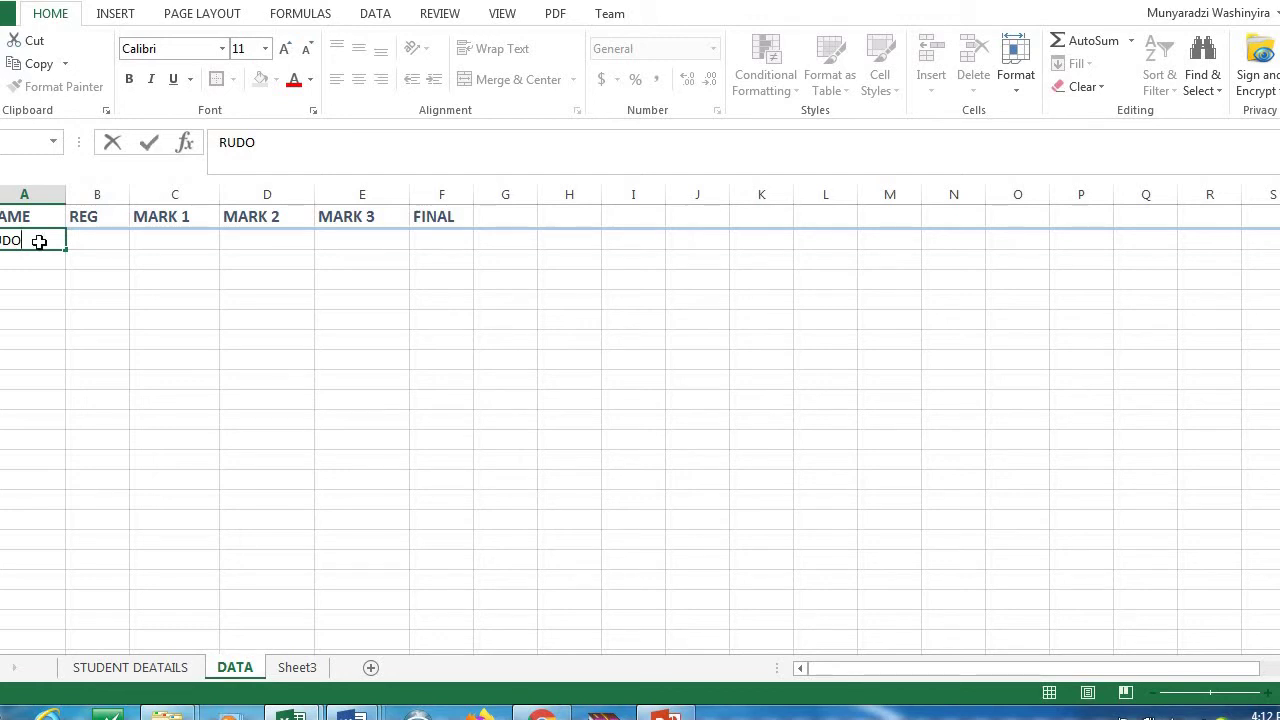
pyautogui.press('Tab')
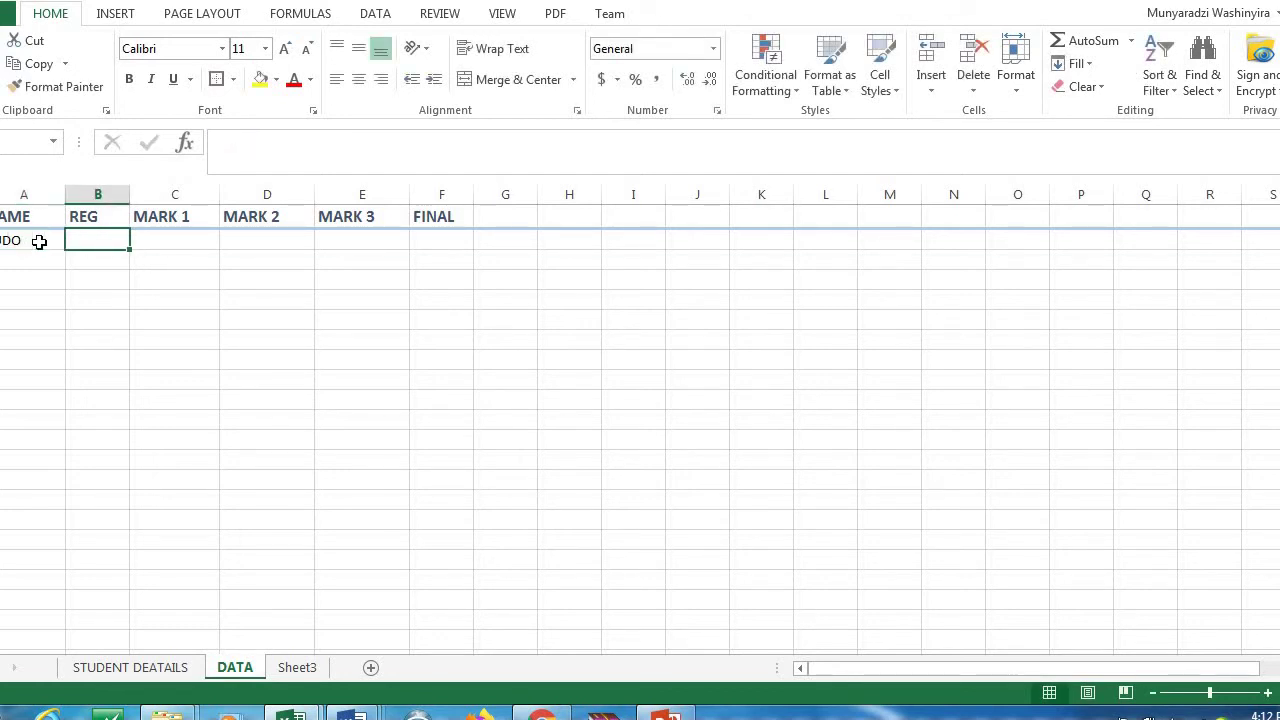
pyautogui.write('2118')
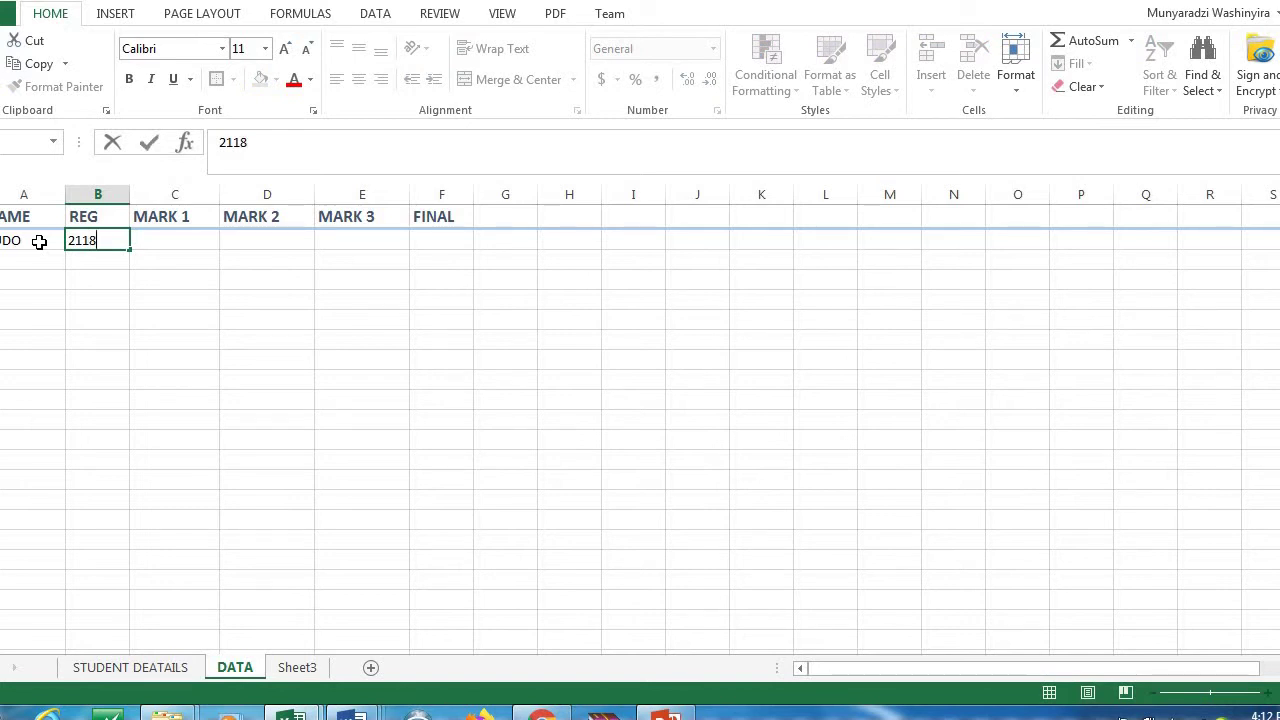
pyautogui.press('Tab')
pyautogui.write('45')
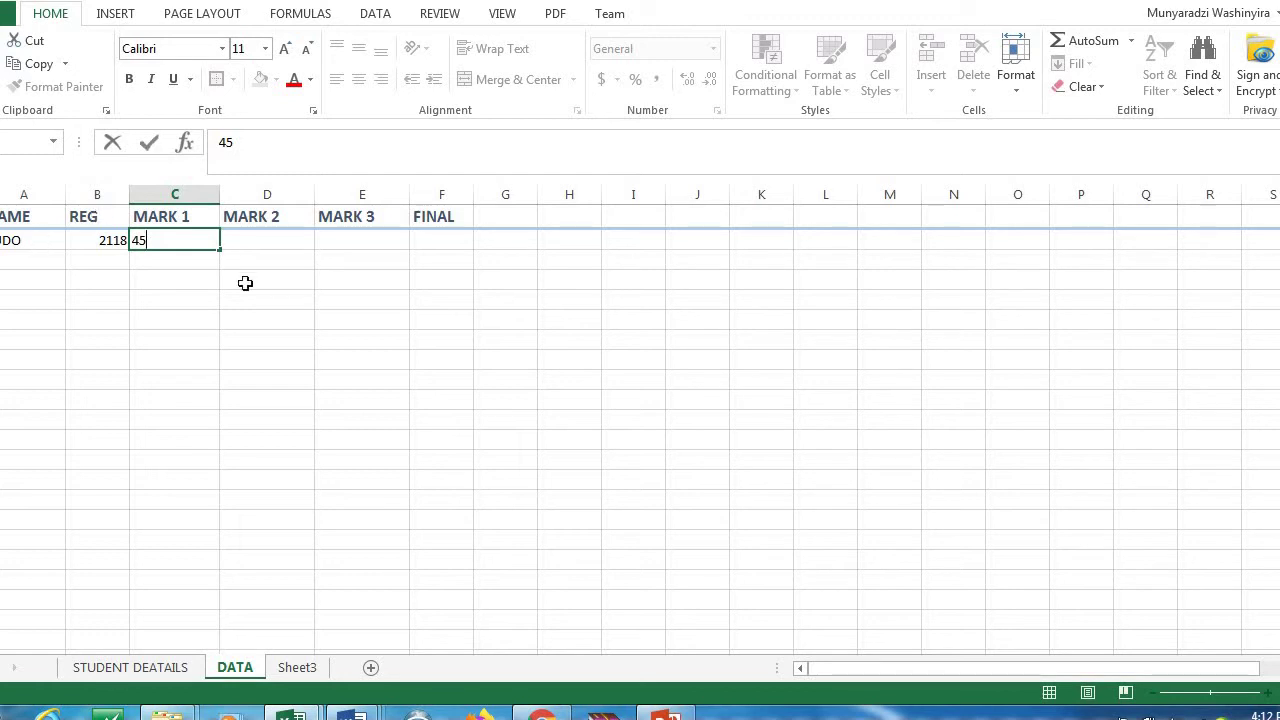
pyautogui.click(272, 246)
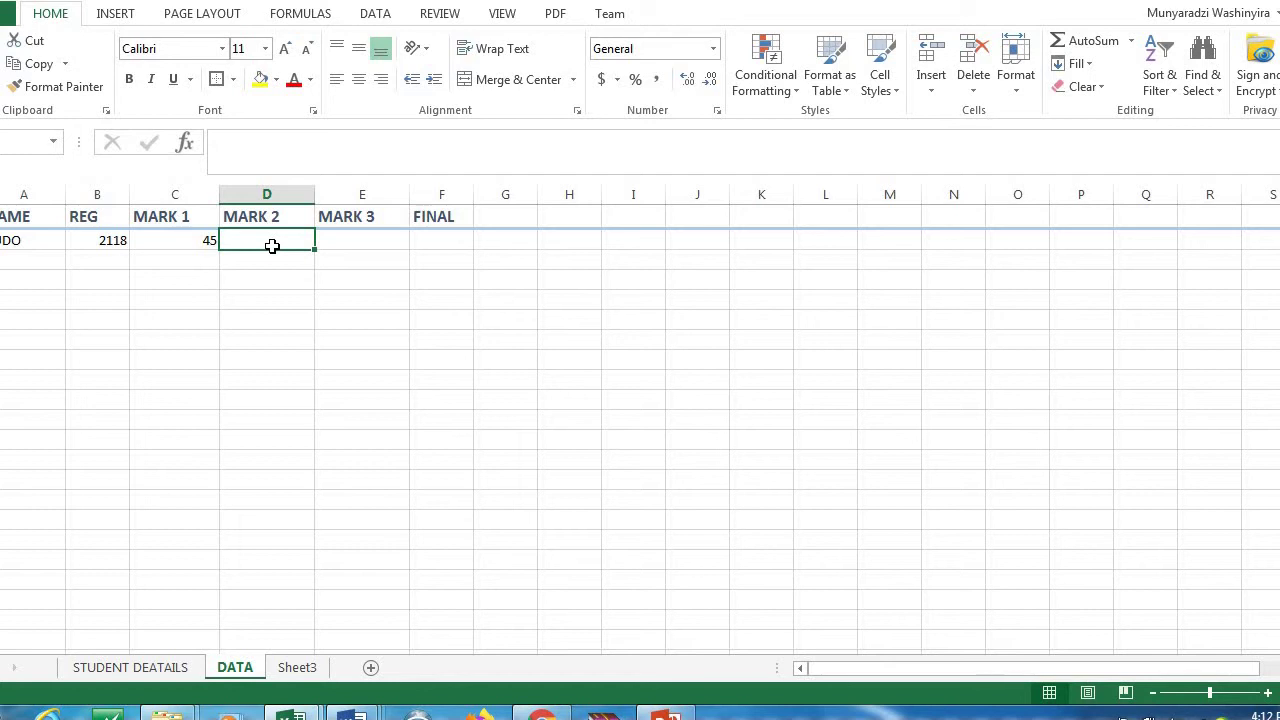
# - Move the active cell down column A from A2 to A5 and back along the heading row from E1 to B1, ending in D2
pyautogui.click(32, 245)
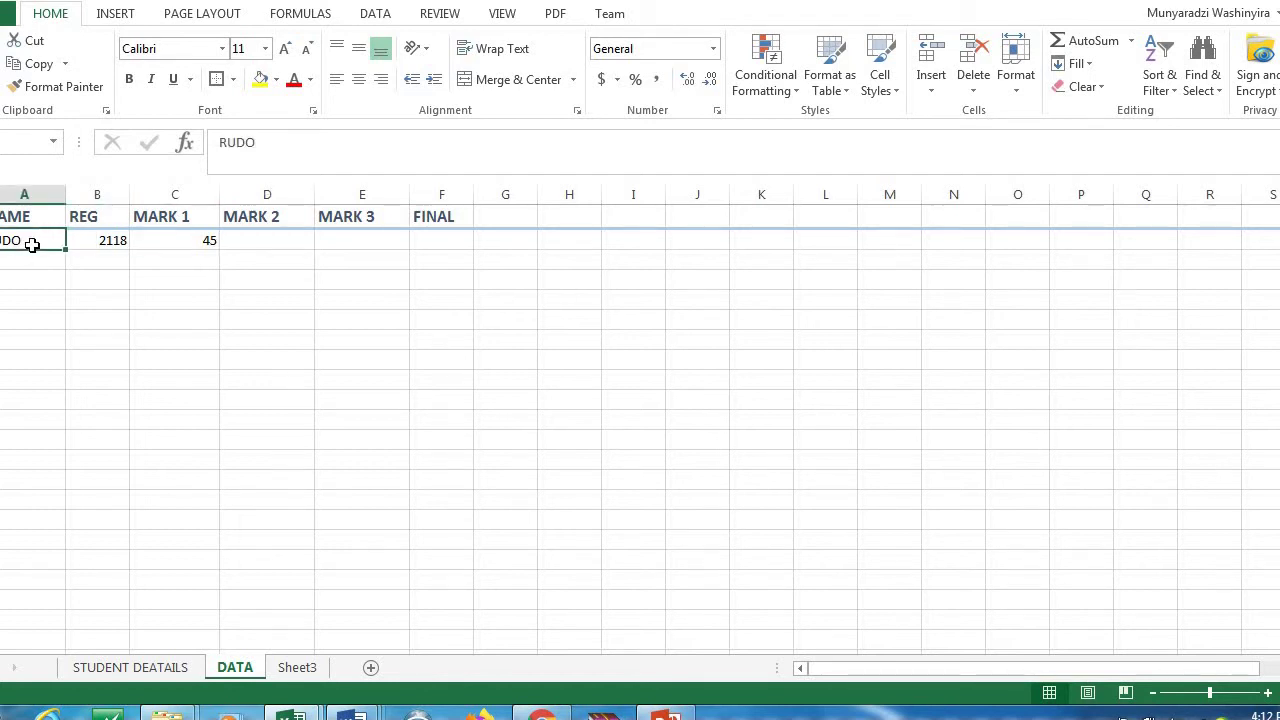
pyautogui.press('Down')
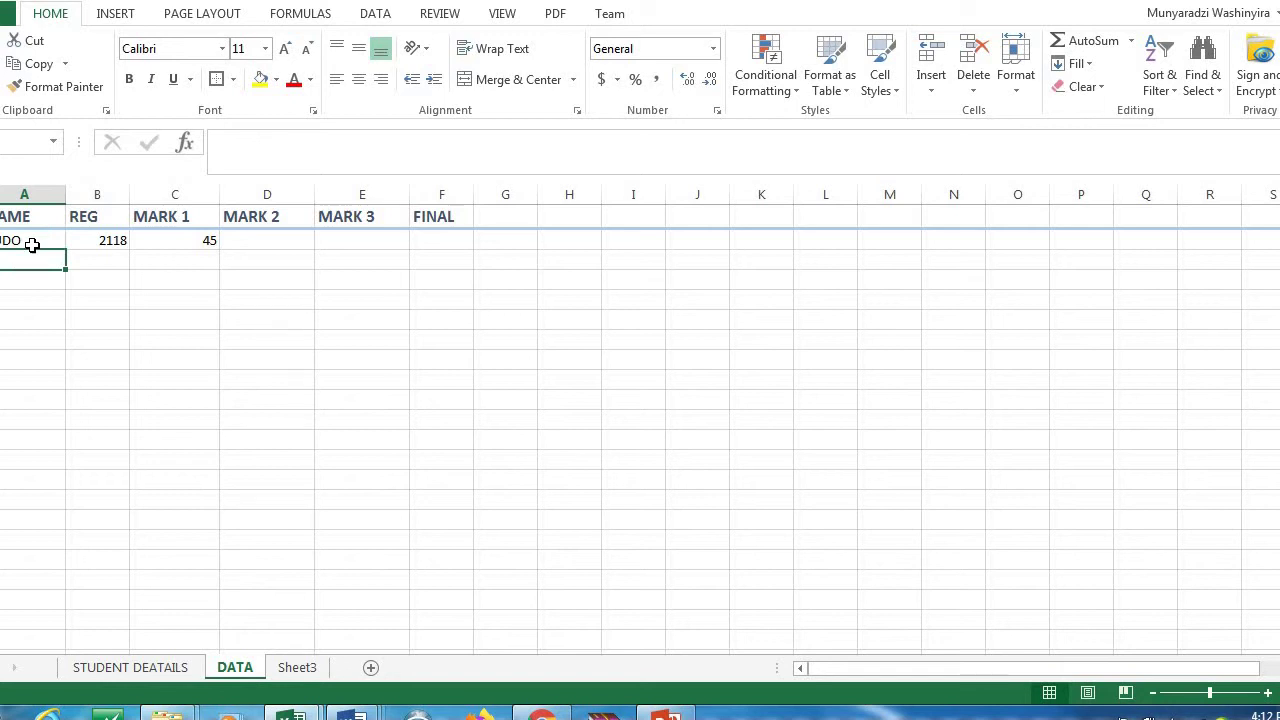
pyautogui.press('Down')
pyautogui.press('Down')
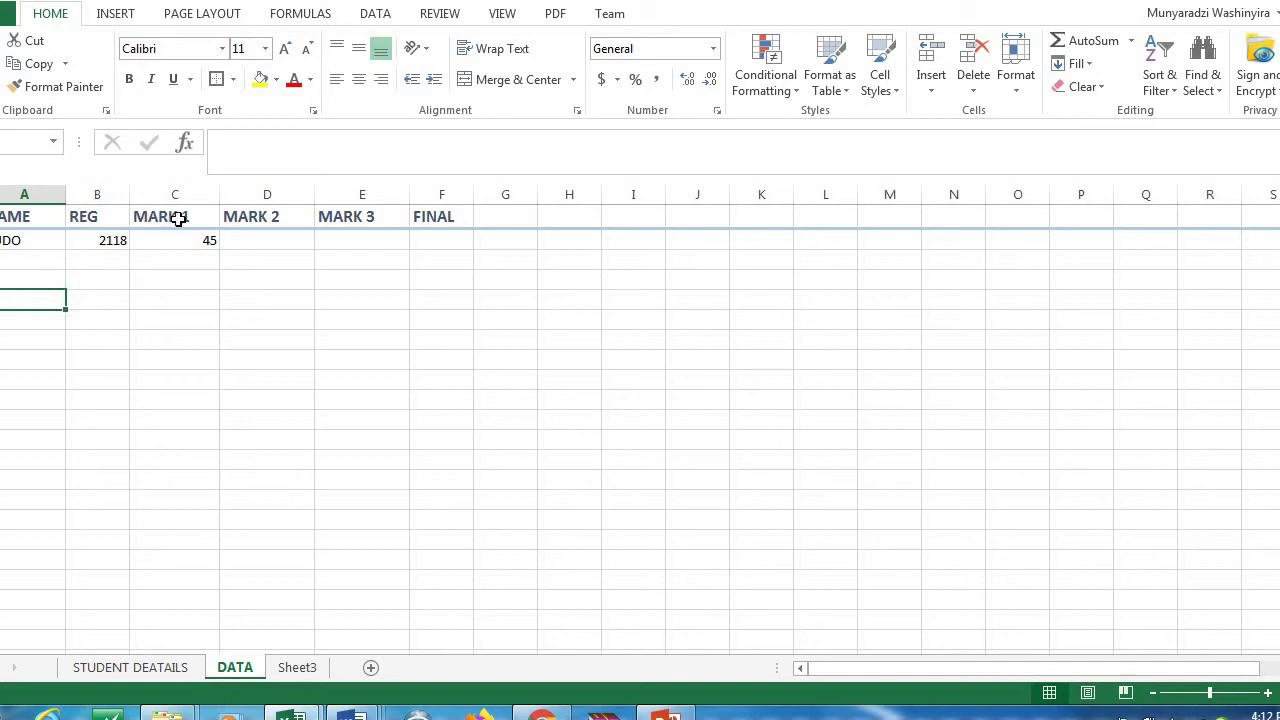
pyautogui.click(381, 215)
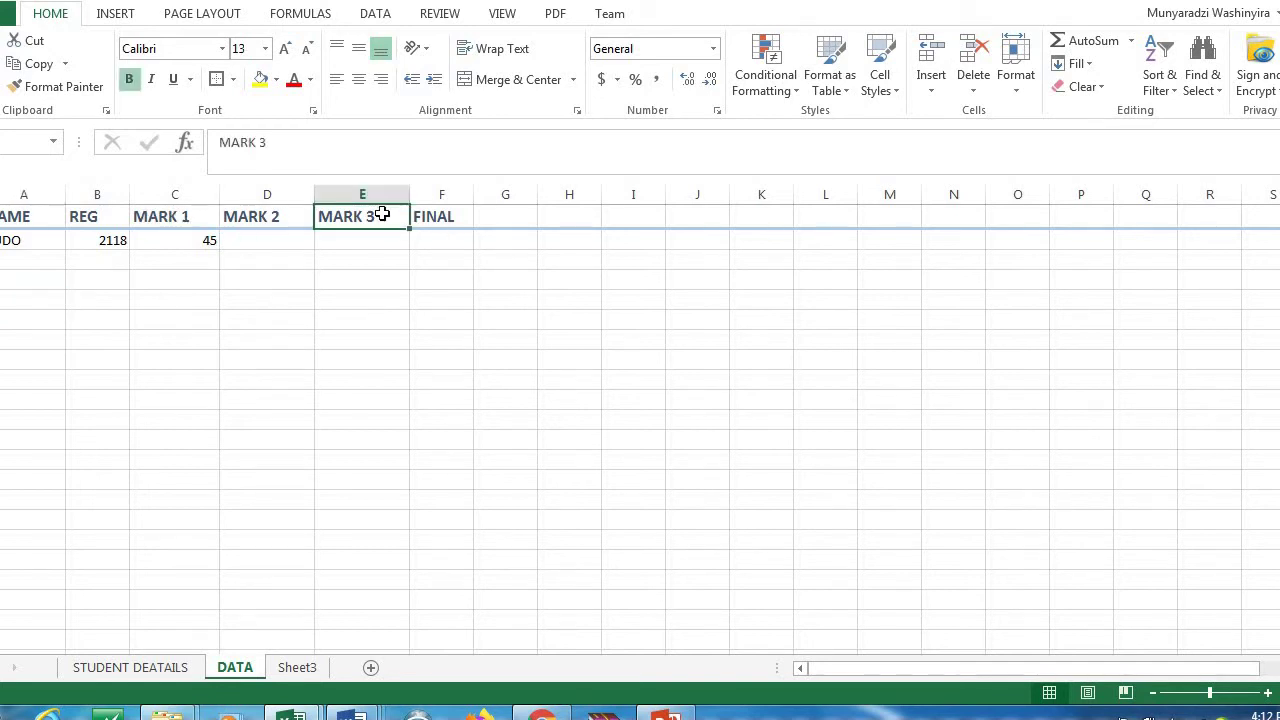
pyautogui.press('Left')
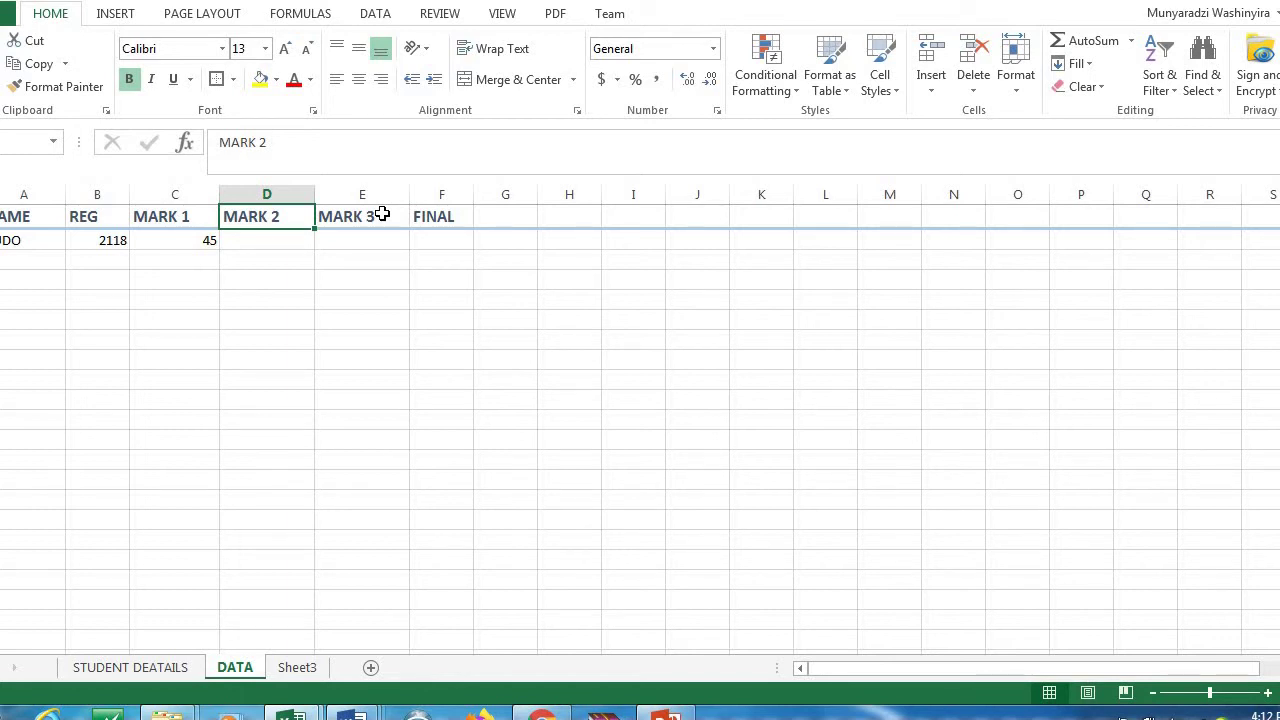
pyautogui.press('Left')
pyautogui.press('Left')
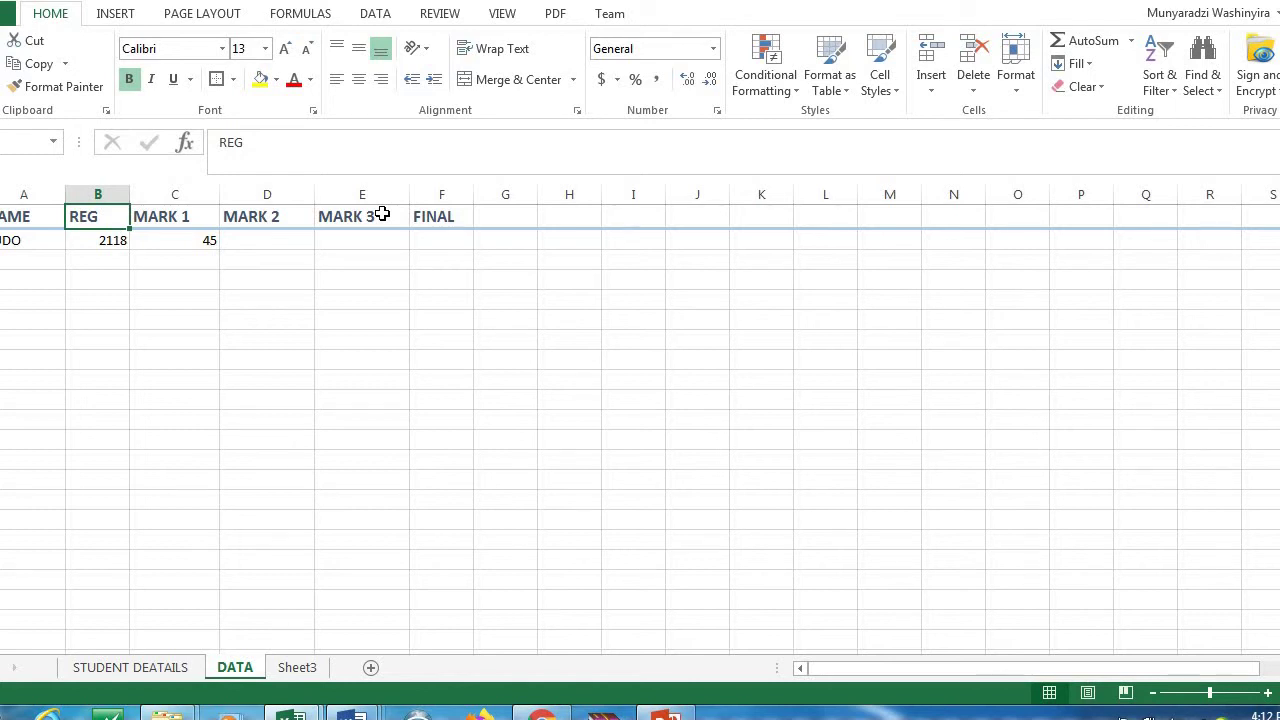
pyautogui.click(232, 241)
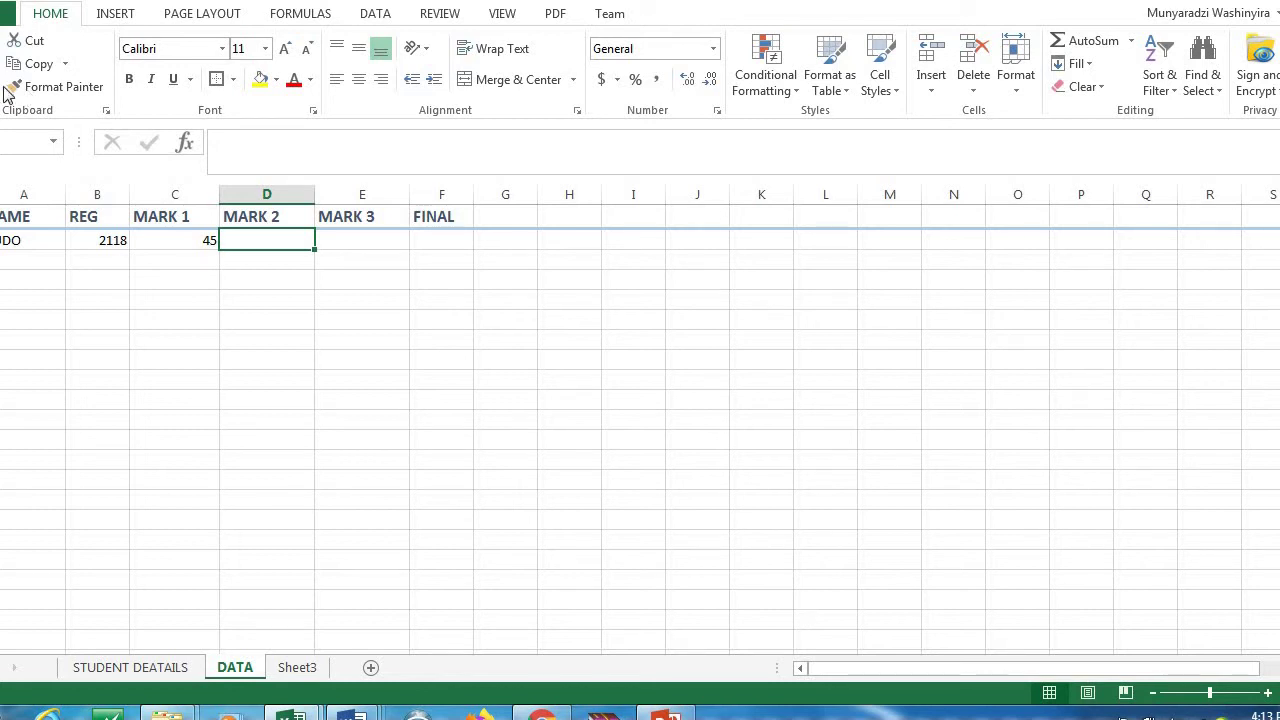
# - Widen the FINAL column F to about the width of the MARK columns and select the whole of column G
pyautogui.click(445, 223)
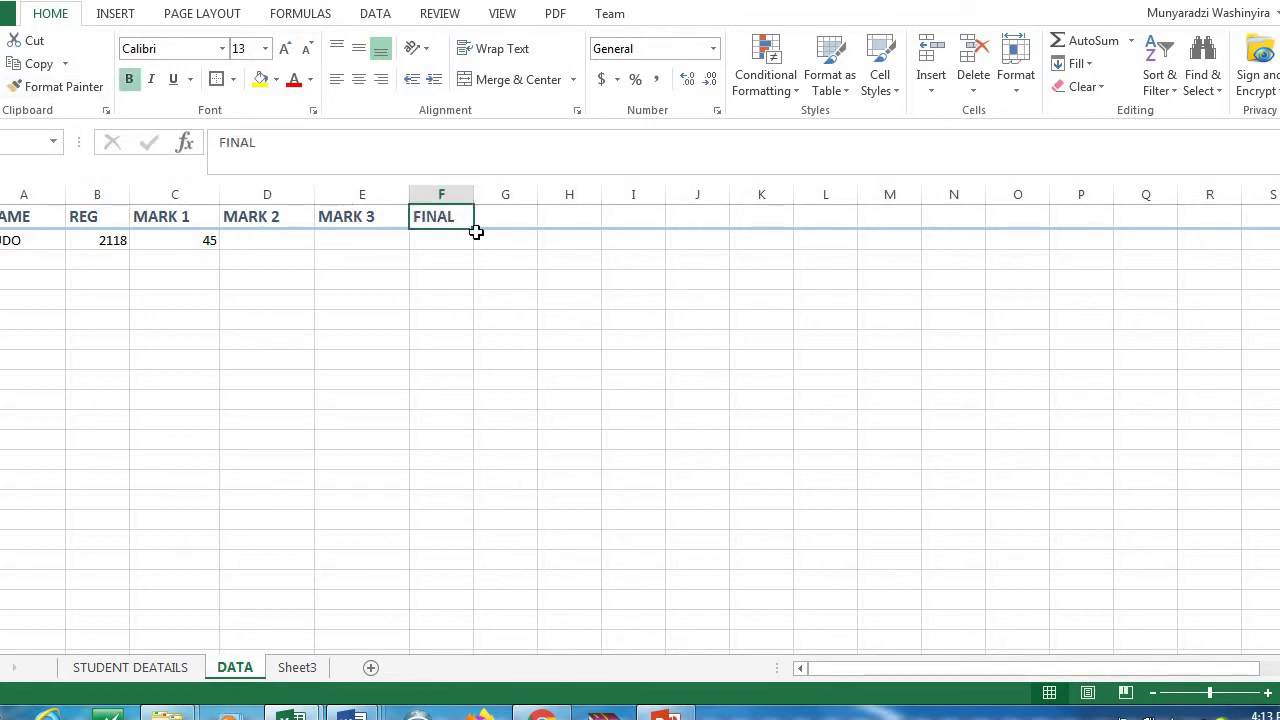
pyautogui.click(449, 195)
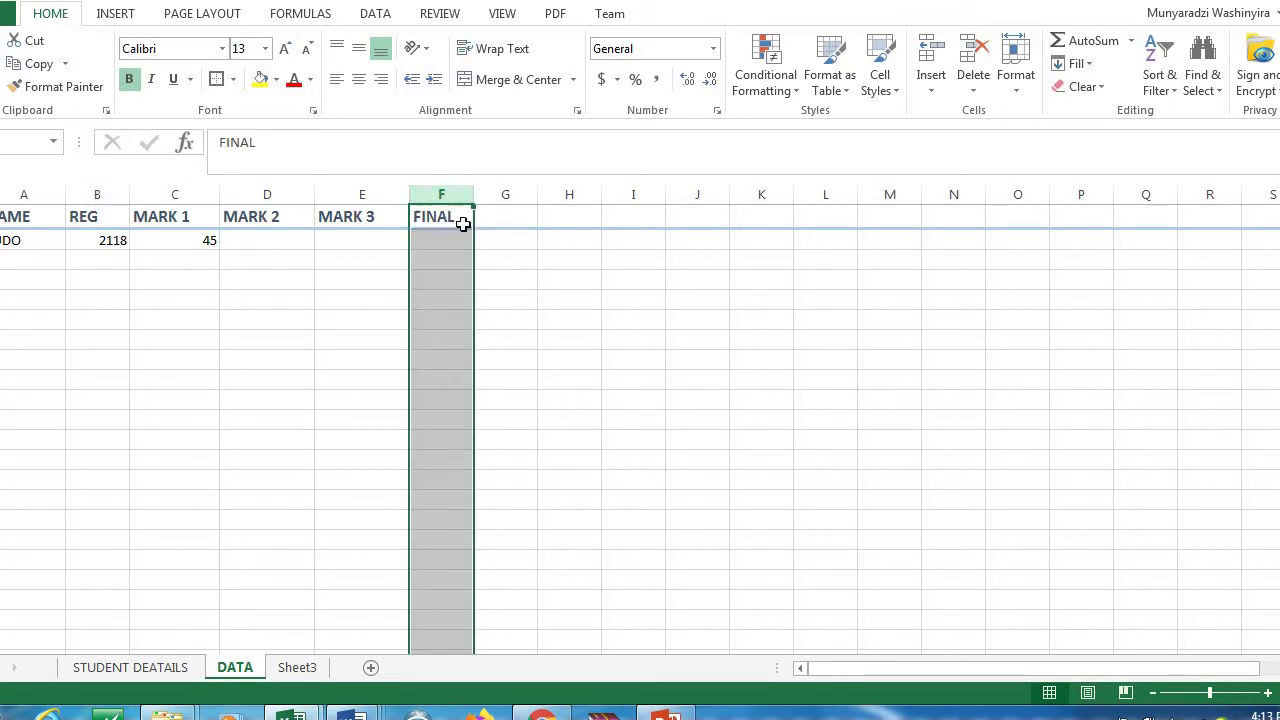
pyautogui.moveTo(474, 196); pyautogui.dragTo(500, 200)
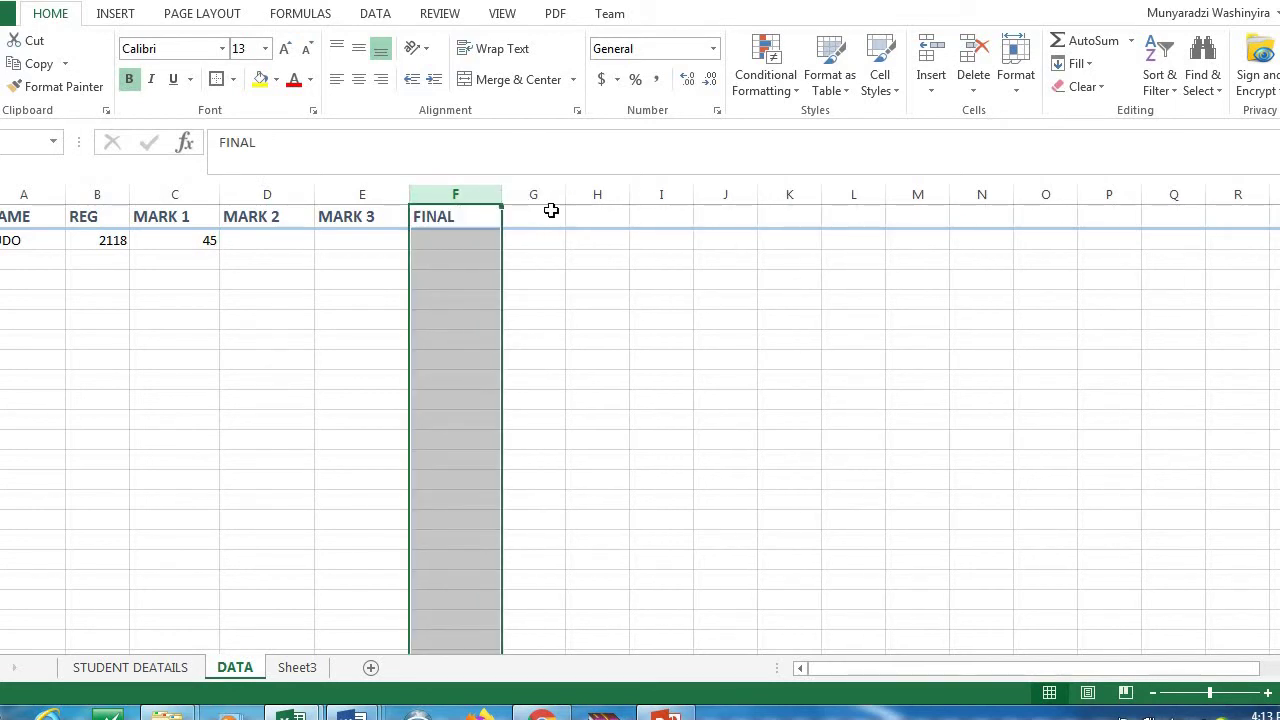
pyautogui.click(543, 195)
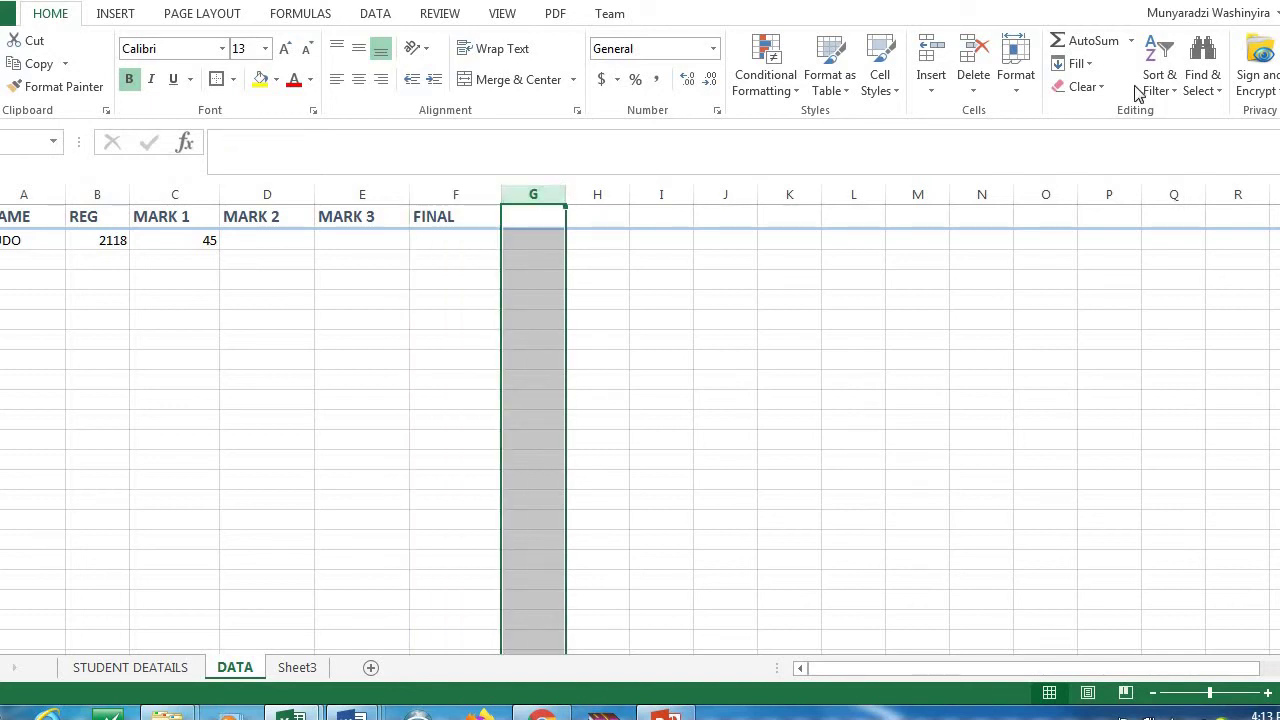
pyautogui.click(1016, 90)
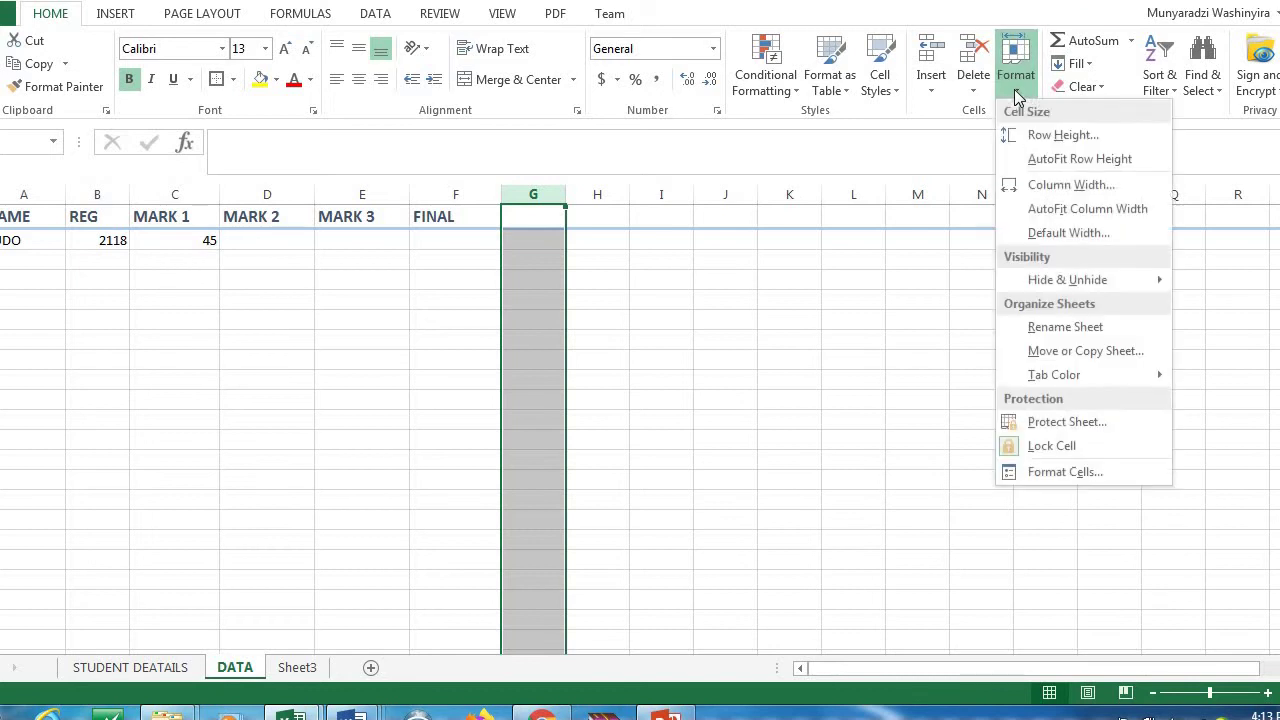
pyautogui.click(1053, 185)
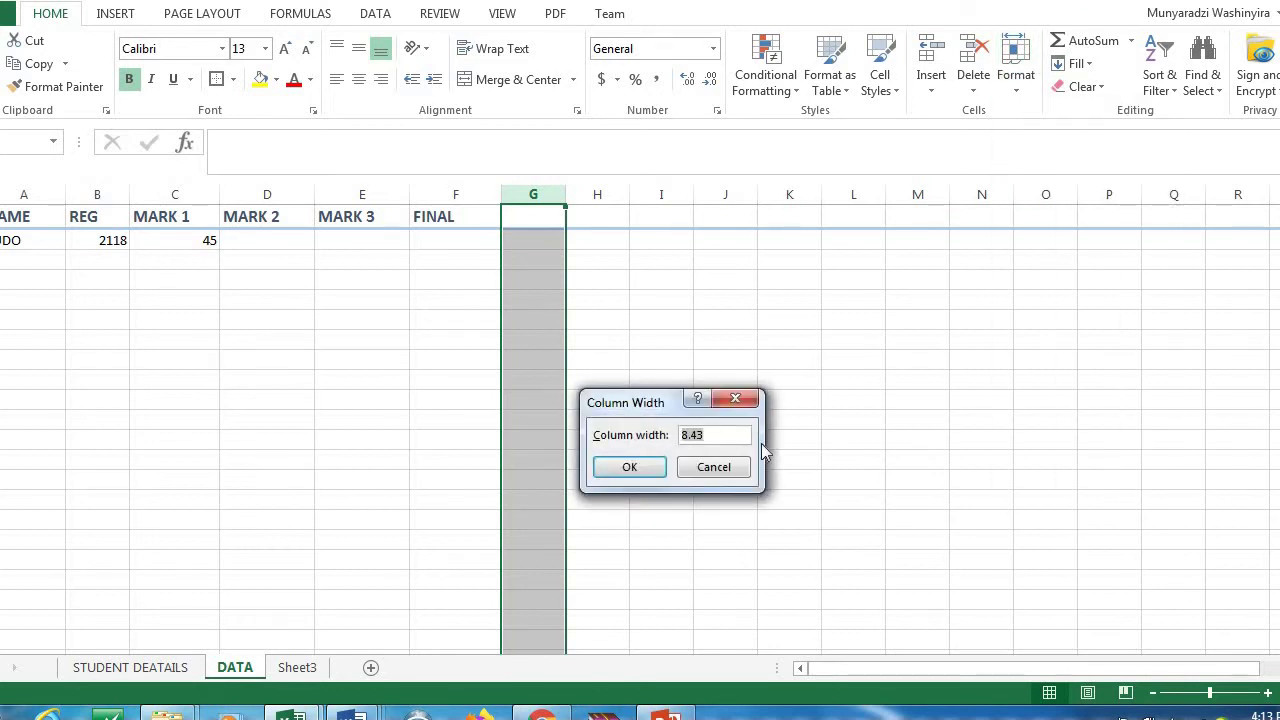
pyautogui.press('BackSpace')
pyautogui.write('15')
pyautogui.click(736, 399)
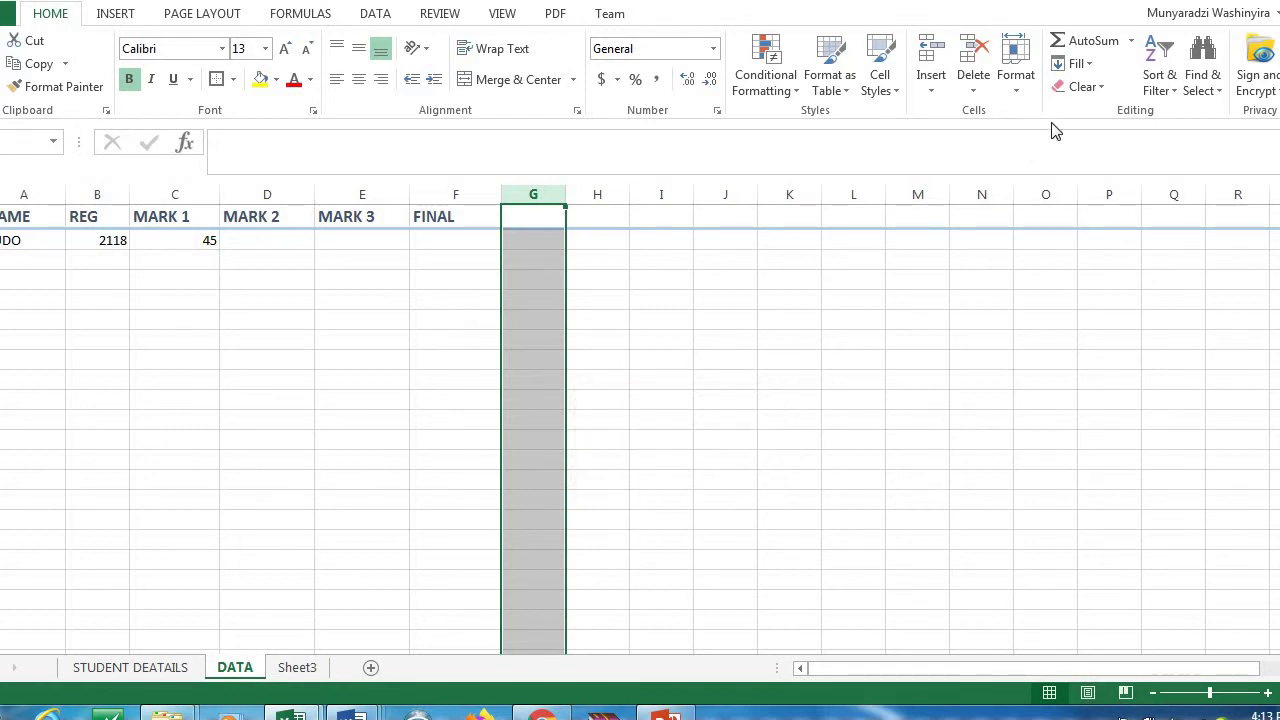
# - Set the width of the selected column G to exactly 15 and deselect the column
pyautogui.click(1016, 86)
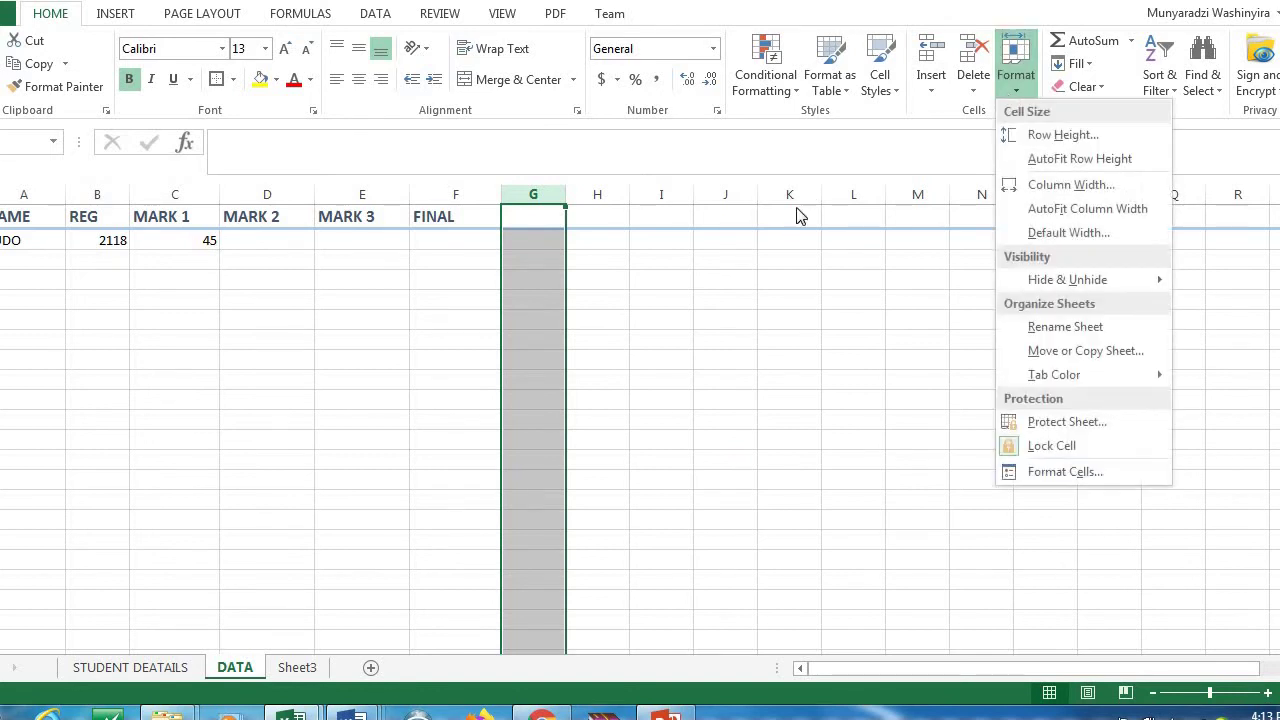
pyautogui.click(1070, 185)
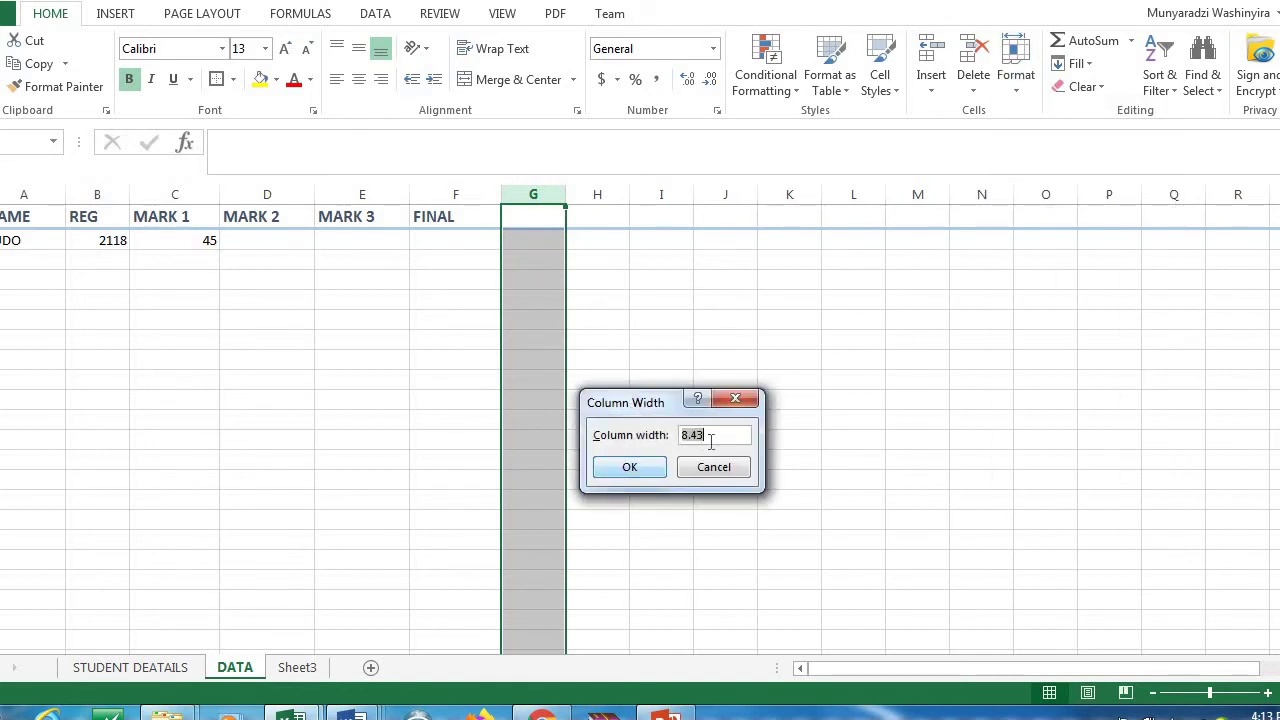
pyautogui.press('BackSpace')
pyautogui.write('15')
pyautogui.click(652, 467)
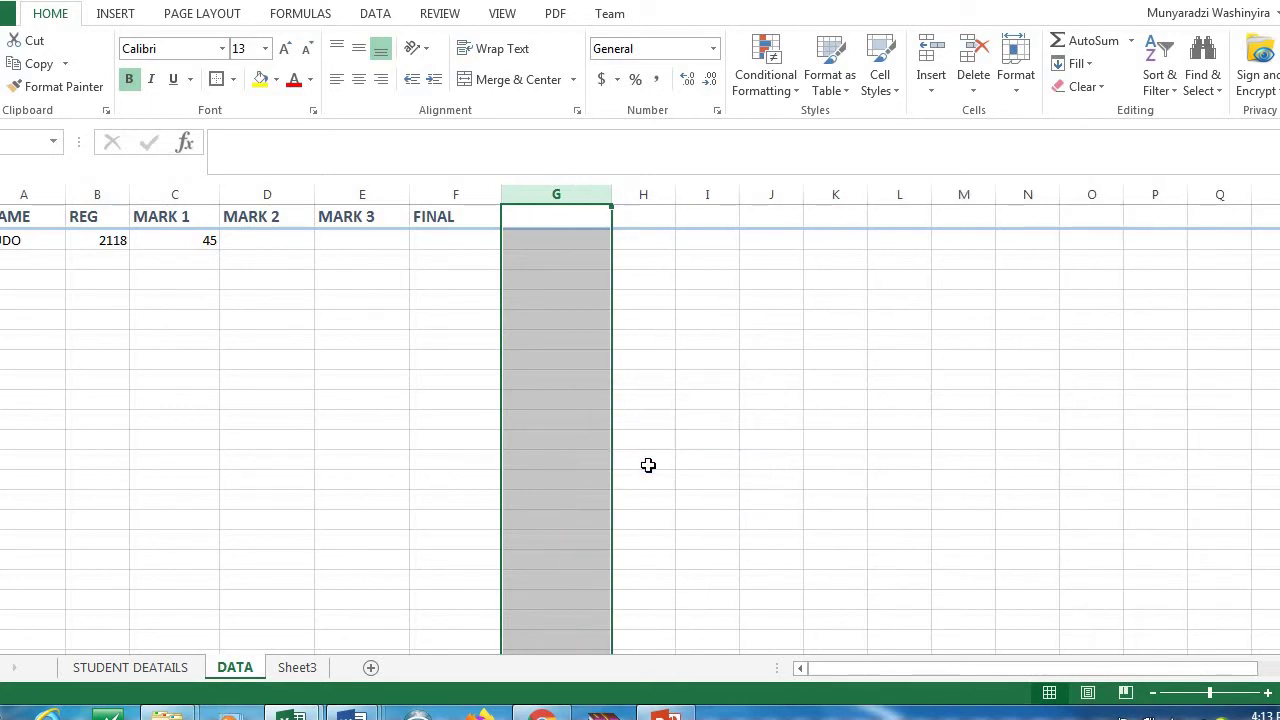
pyautogui.click(734, 352)
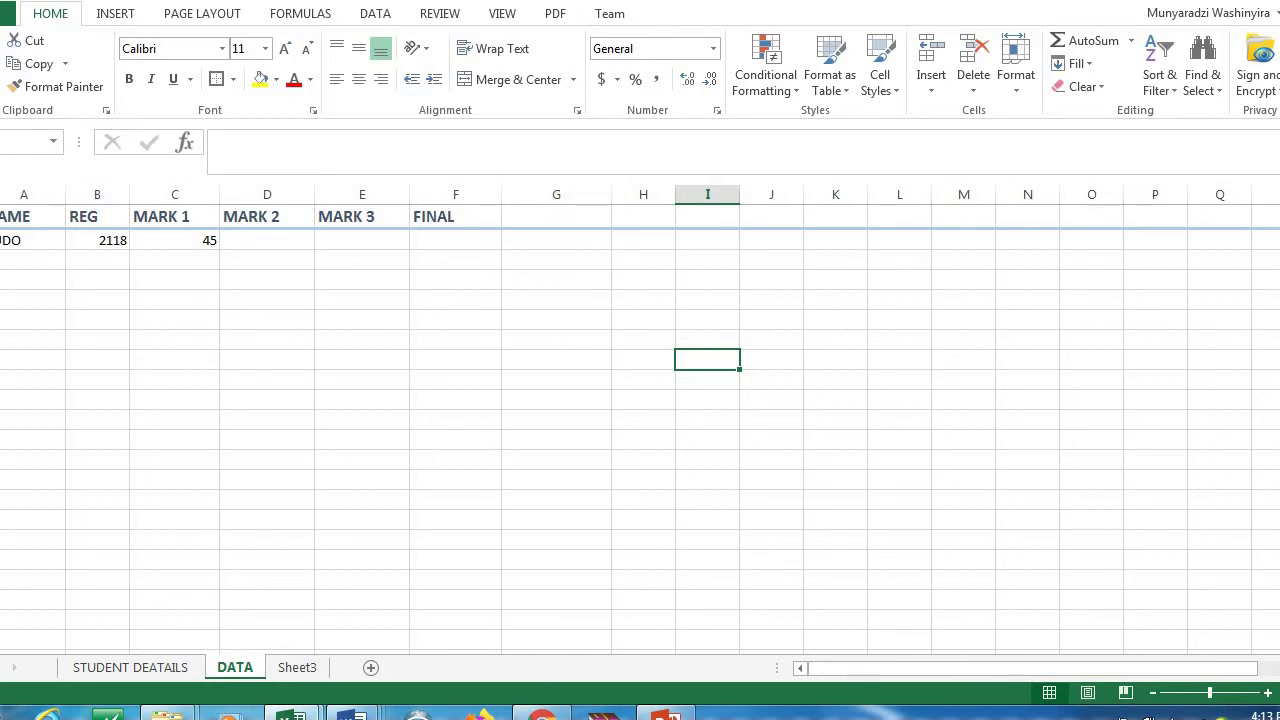
# - Make row 2 about twice as tall and set the height of row 3 to exactly 20
pyautogui.click(2, 240)
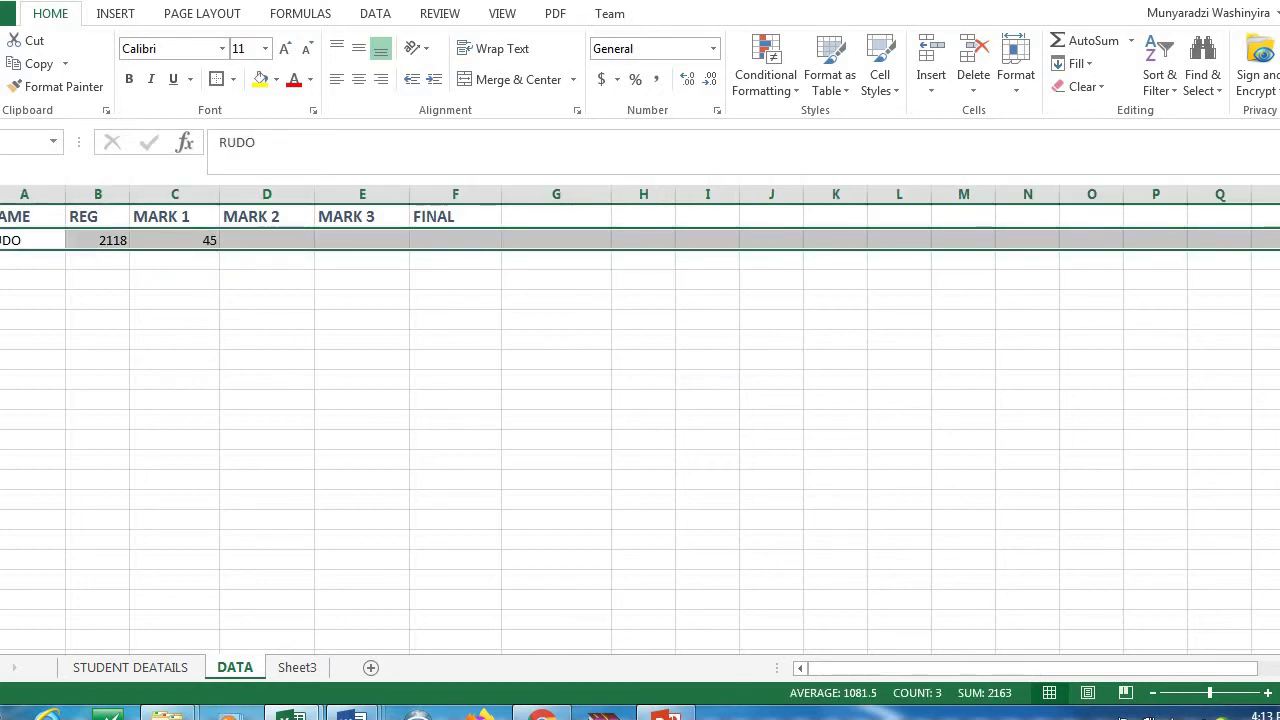
pyautogui.moveTo(2, 250); pyautogui.dragTo(2, 267)
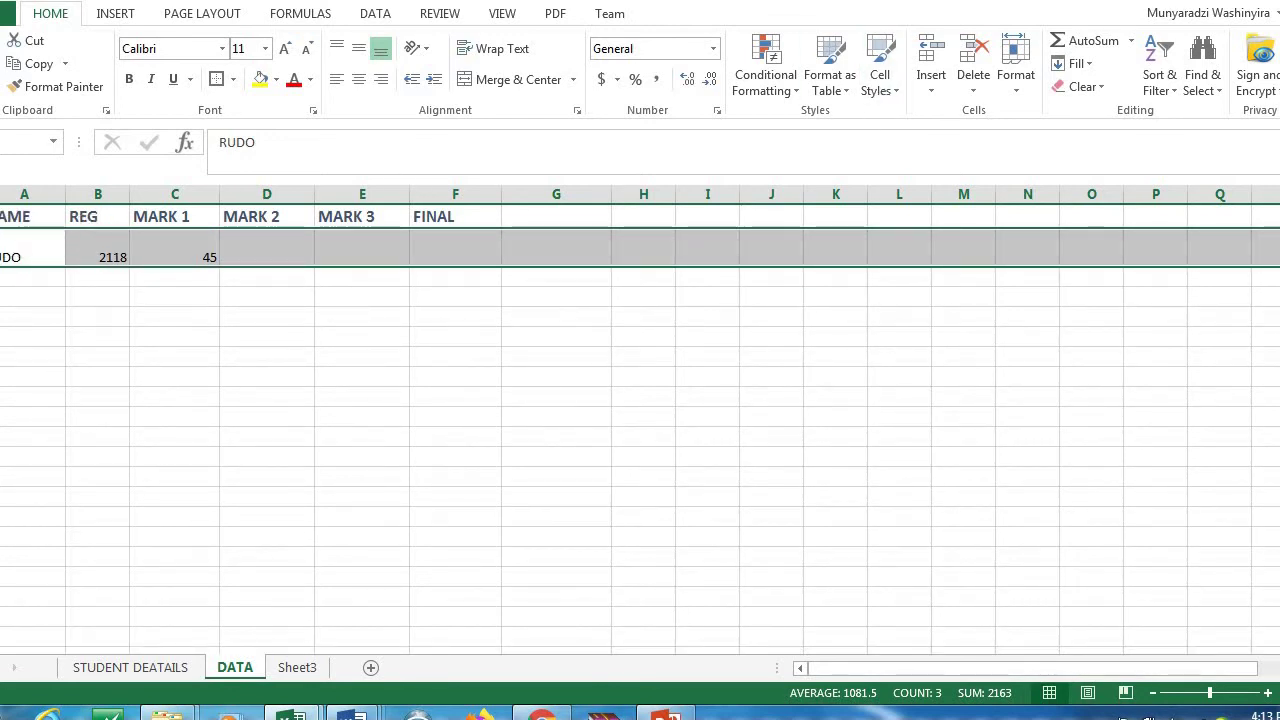
pyautogui.click(2, 276)
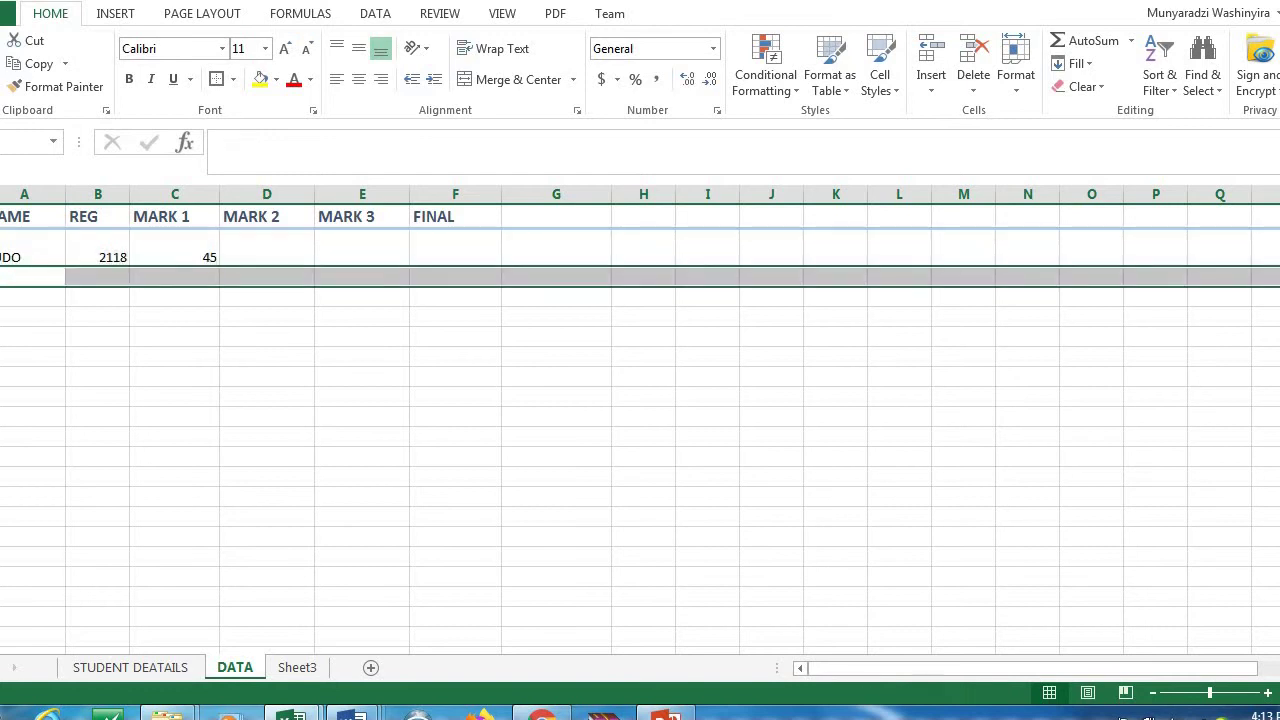
pyautogui.click(1018, 90)
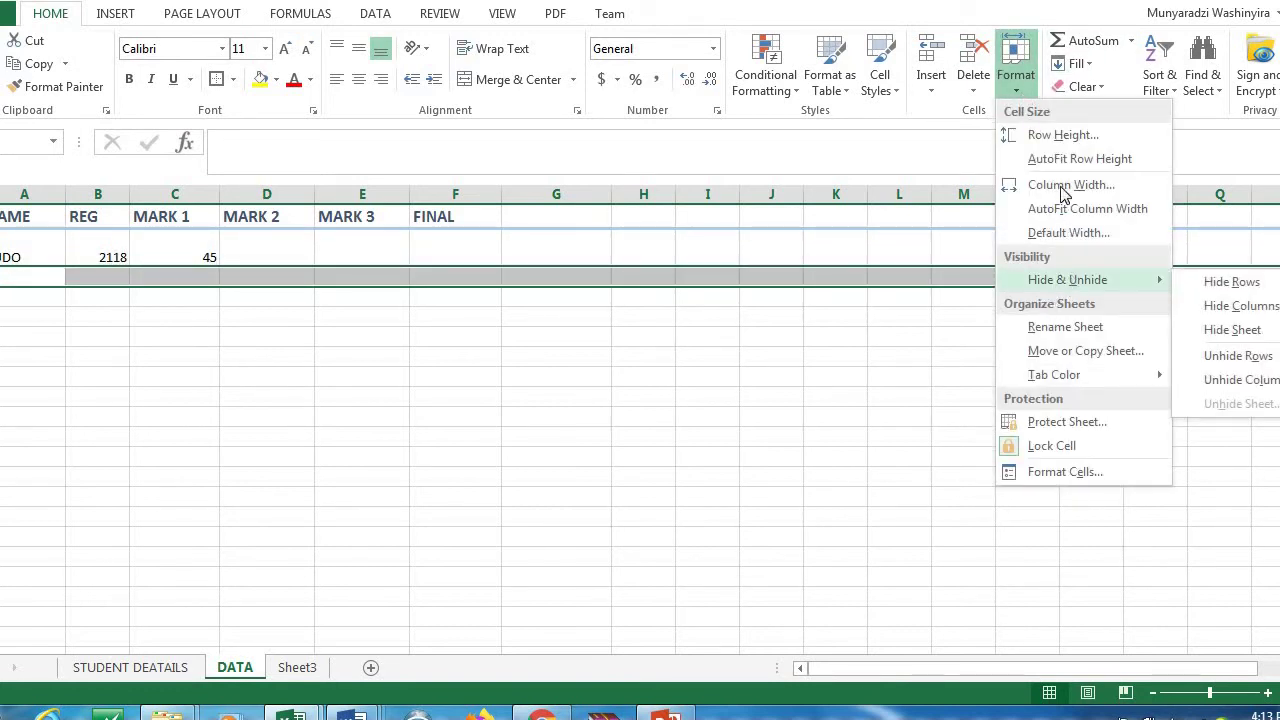
pyautogui.click(1063, 134)
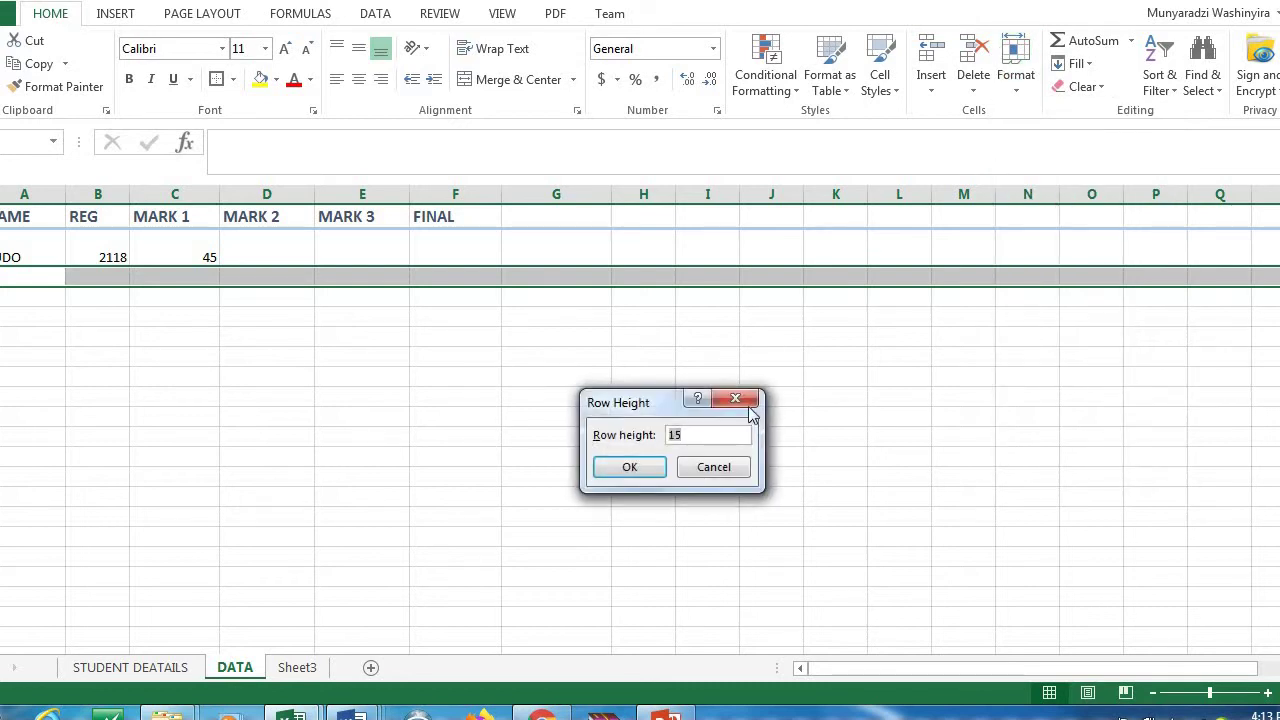
pyautogui.press('BackSpace')
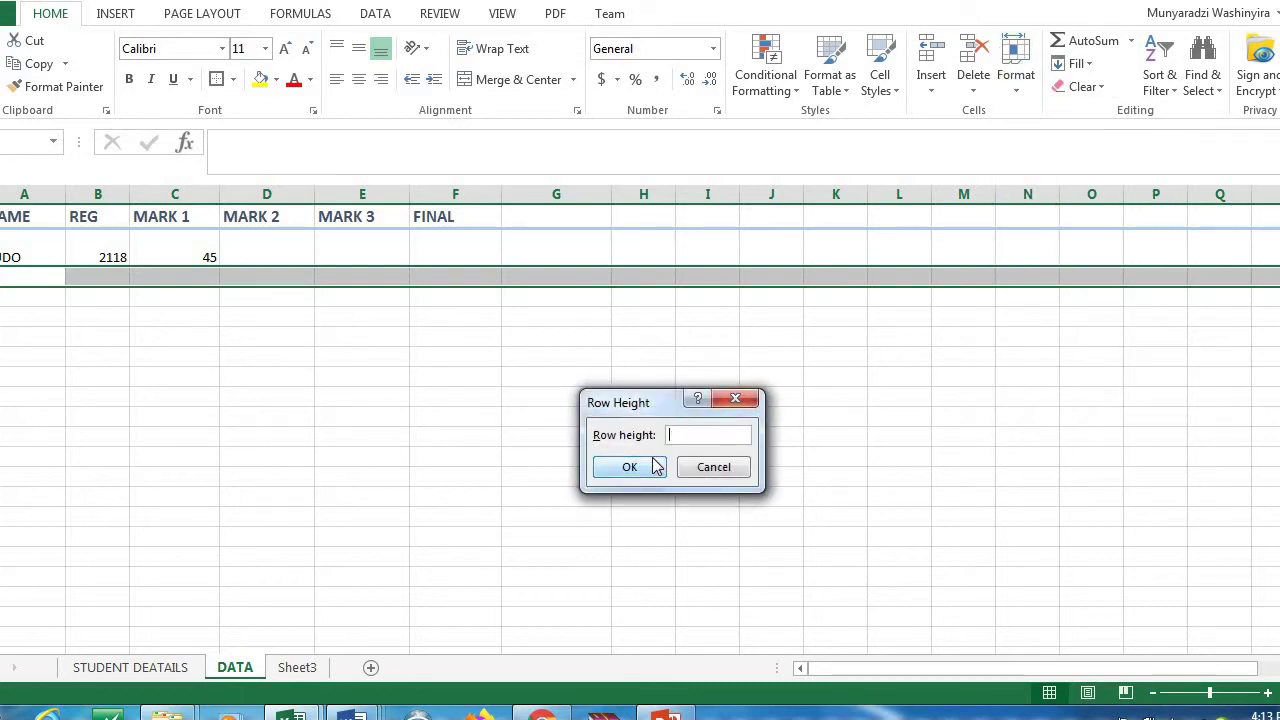
pyautogui.write('20')
pyautogui.click(632, 466)
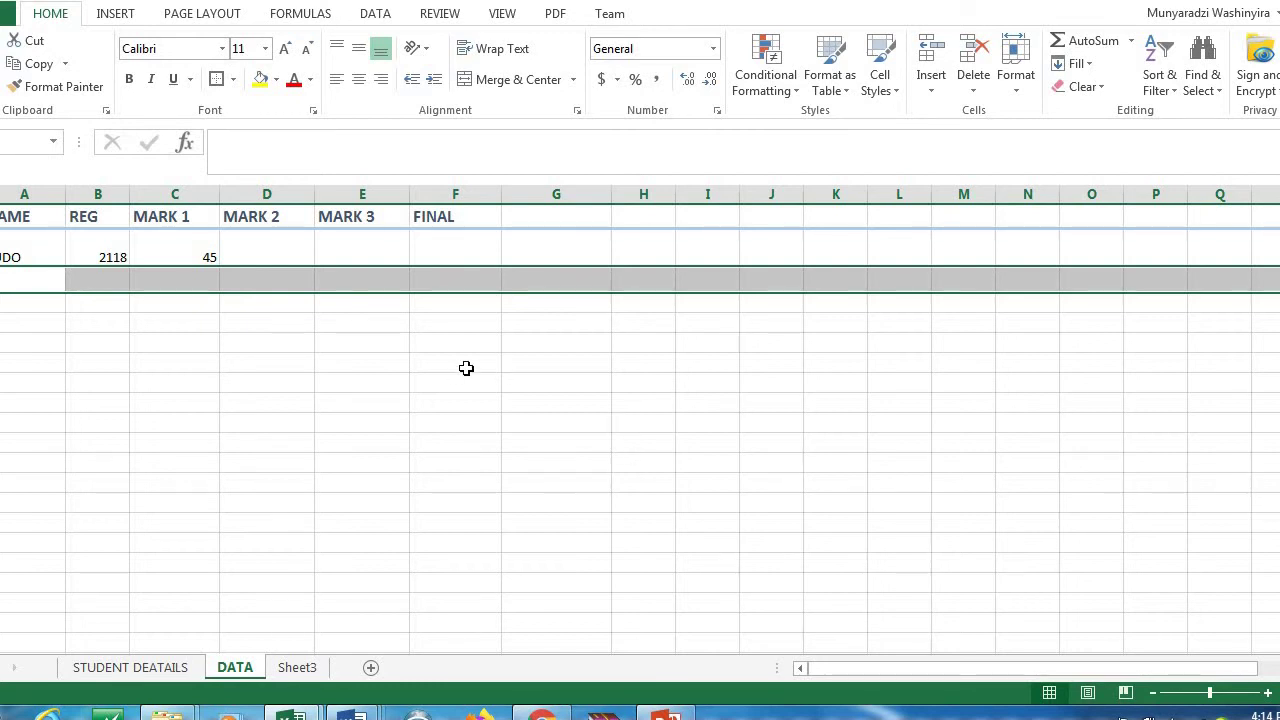
pyautogui.moveTo(69, 250); pyautogui.dragTo(8, 233)
pyautogui.click(8, 233)
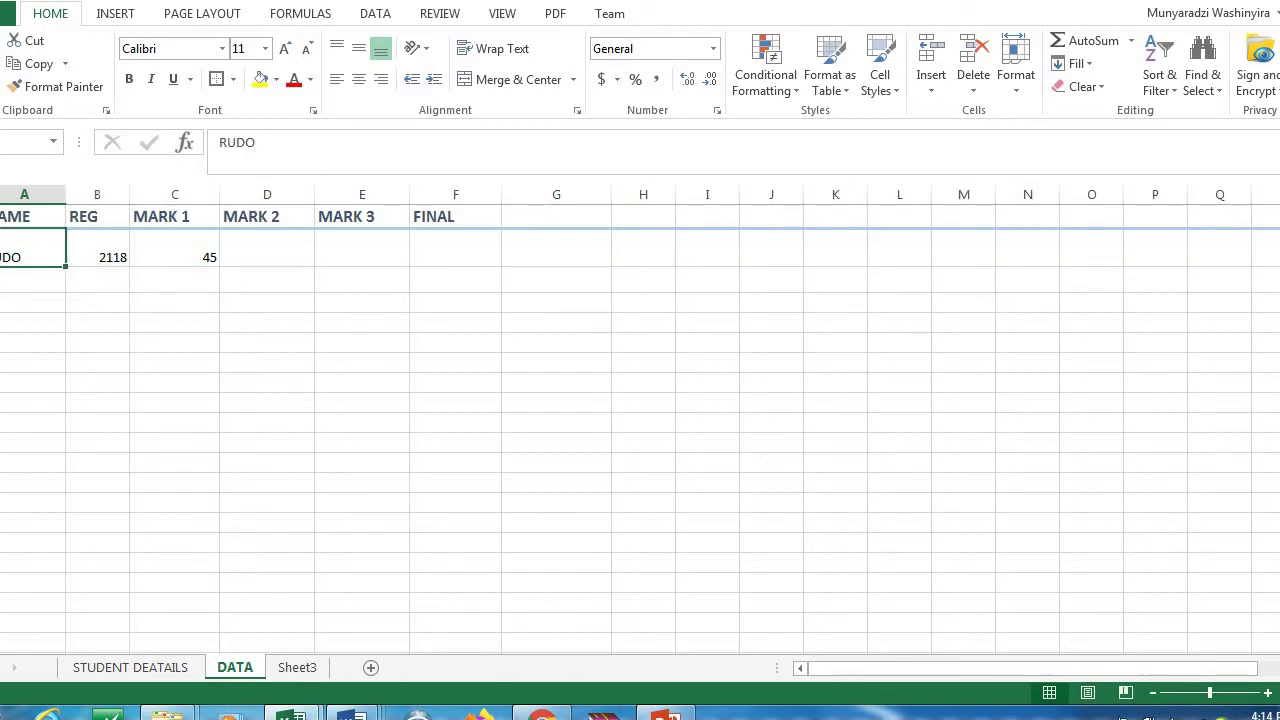
pyautogui.click(0, 216)
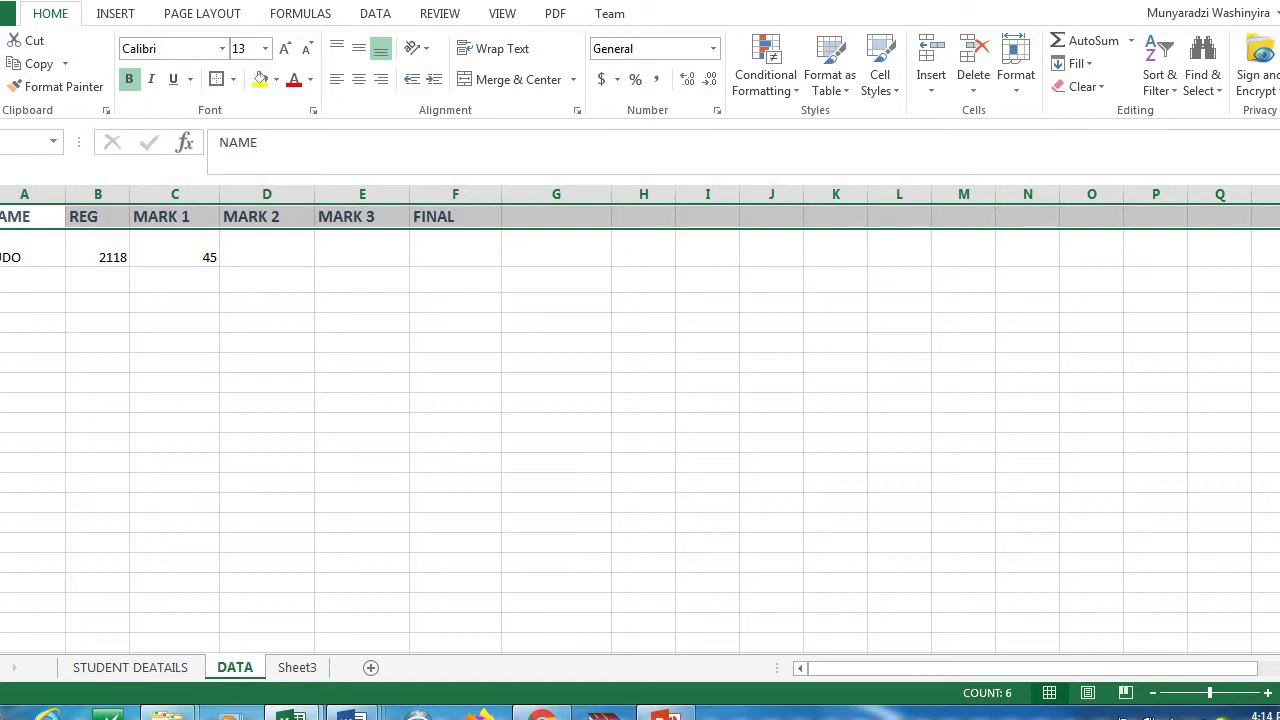
pyautogui.rightClick(2, 214)
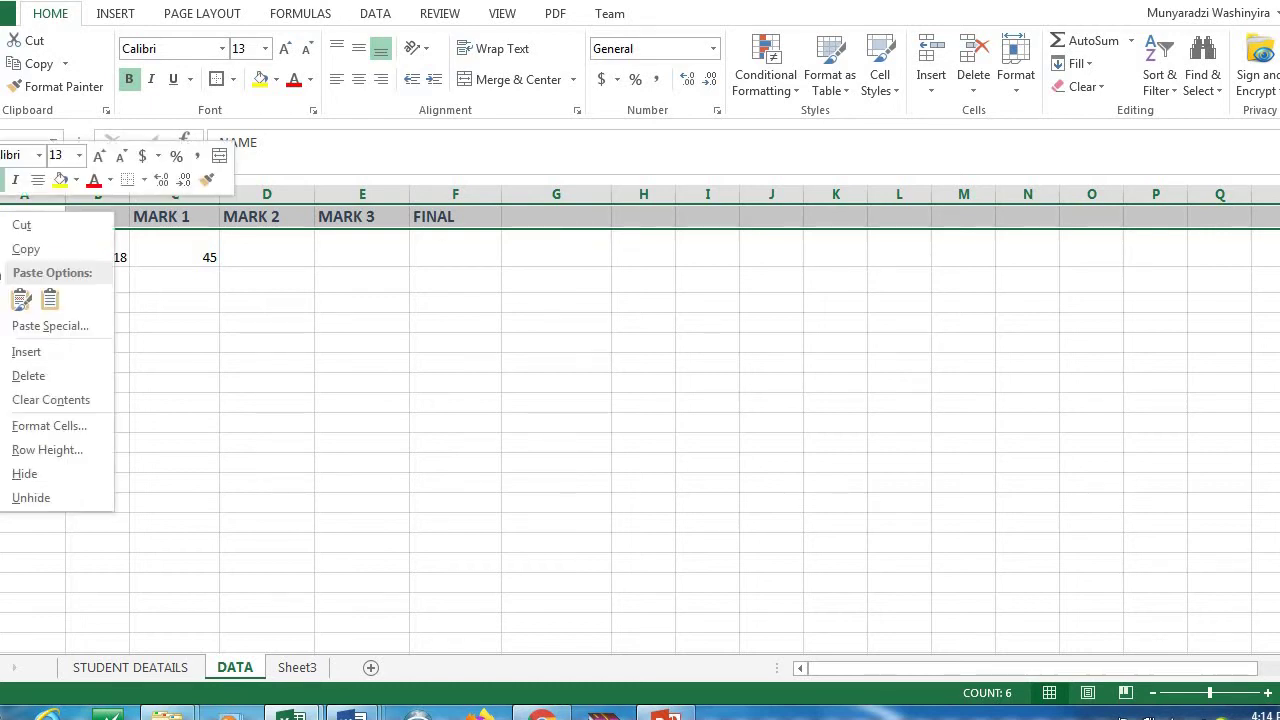
pyautogui.click(252, 345)
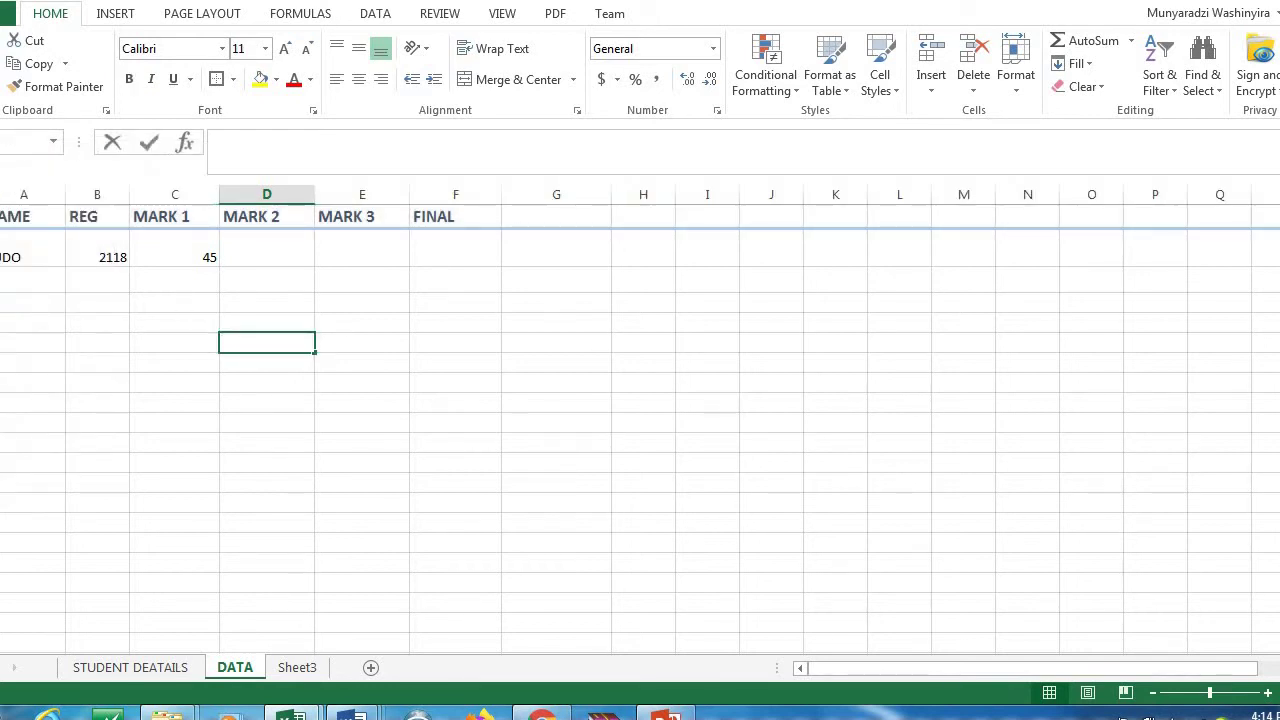
pyautogui.press('F2')
# - Insert two blank rows above the heading row of the marks table
pyautogui.click(2, 216)
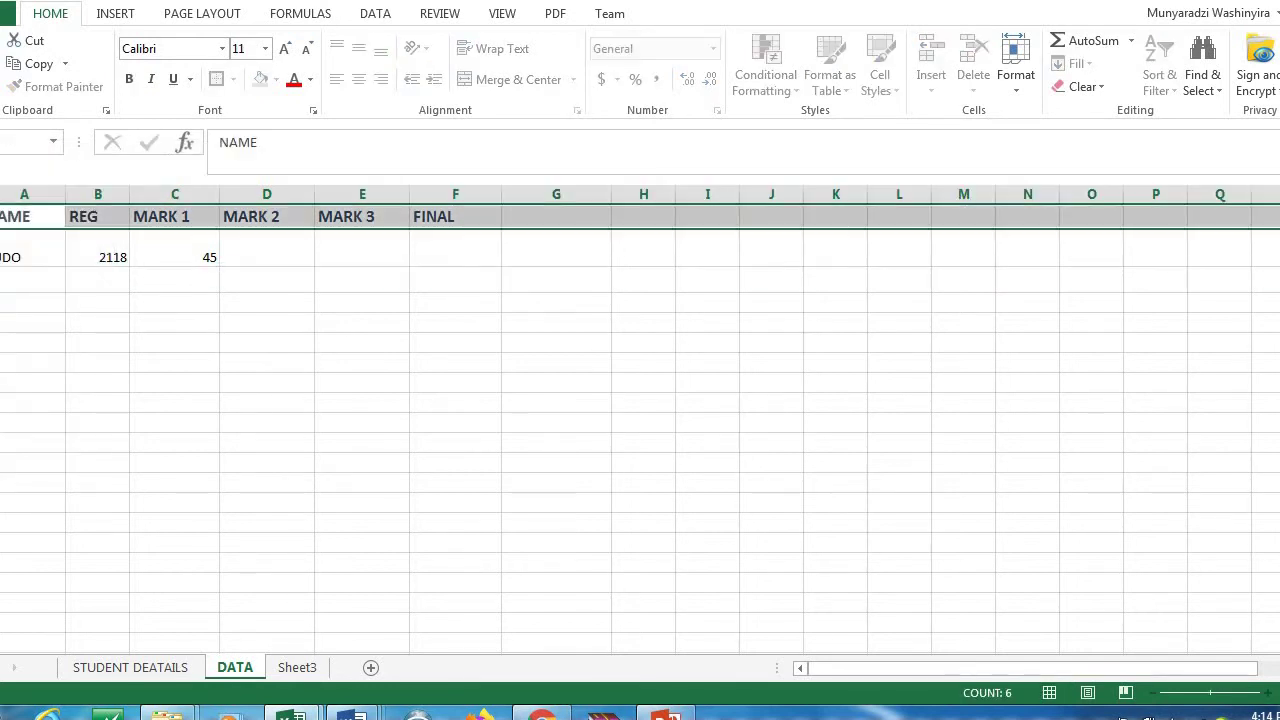
pyautogui.rightClick(2, 216)
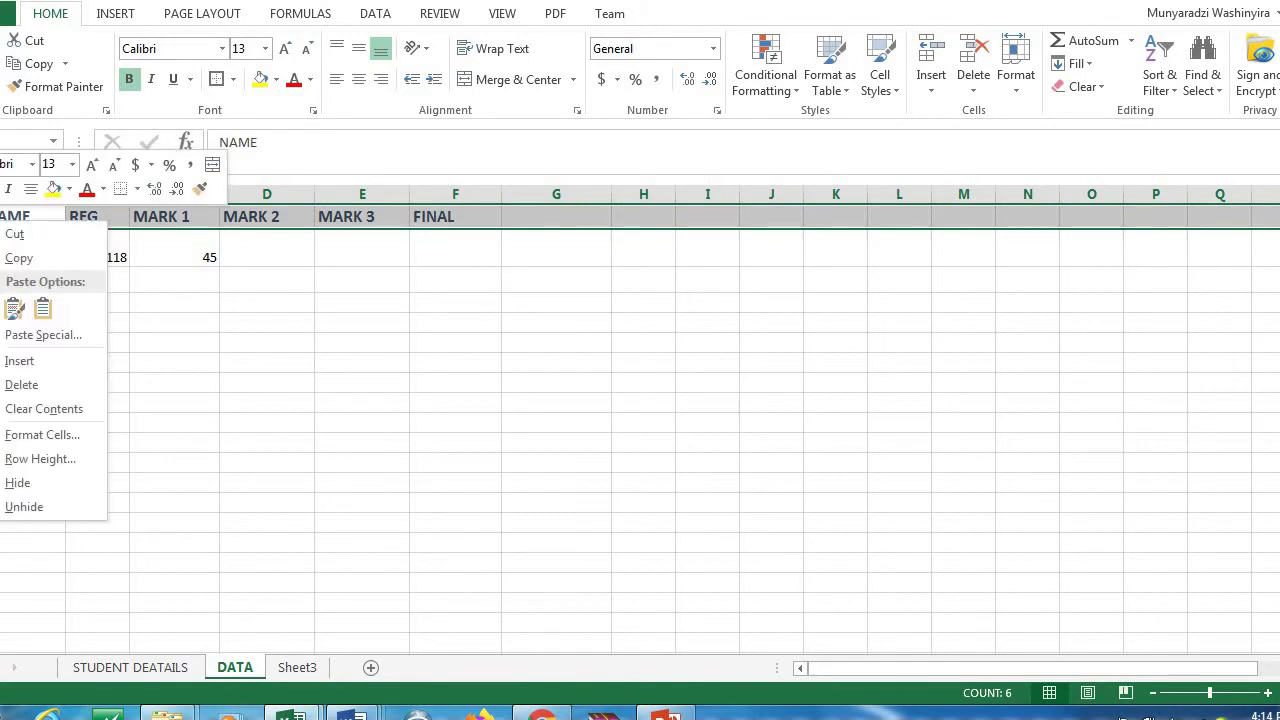
pyautogui.click(20, 362)
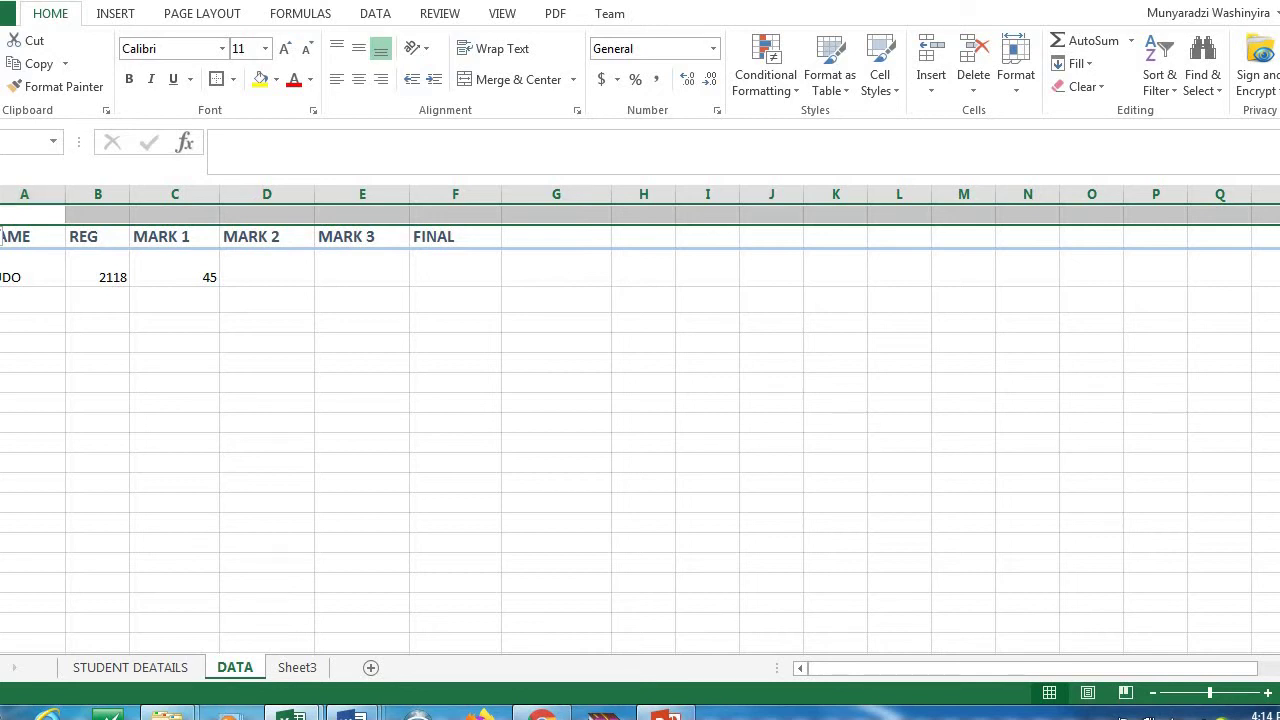
pyautogui.rightClick(2, 218)
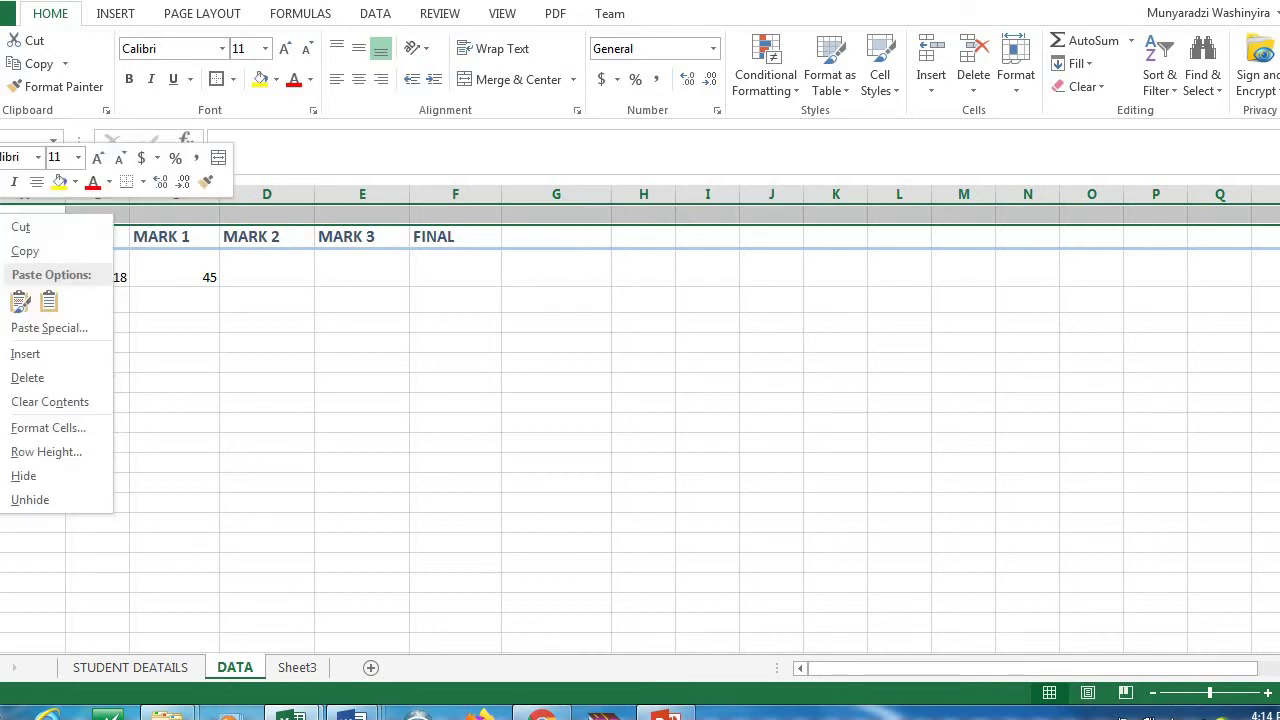
pyautogui.click(30, 357)
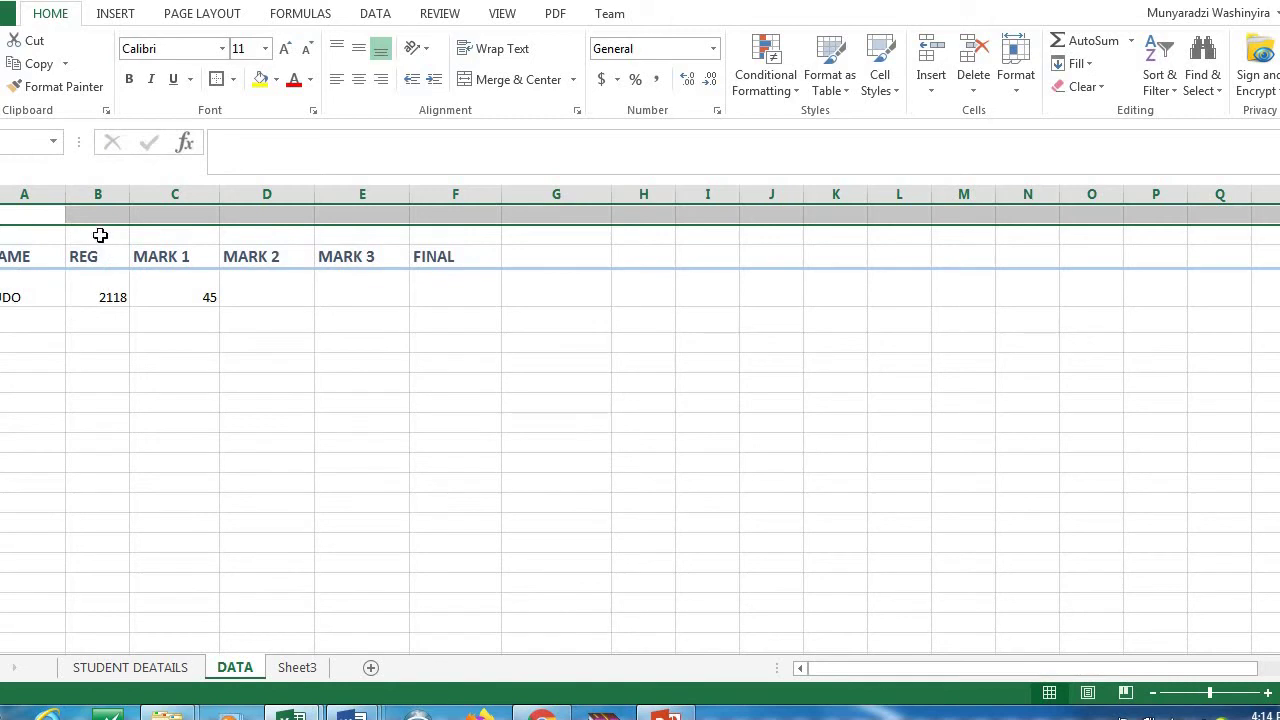
# - Enter the title STUDENTS COUSE WORK MARKS in cell A1 above the marks table
pyautogui.click(92, 214)
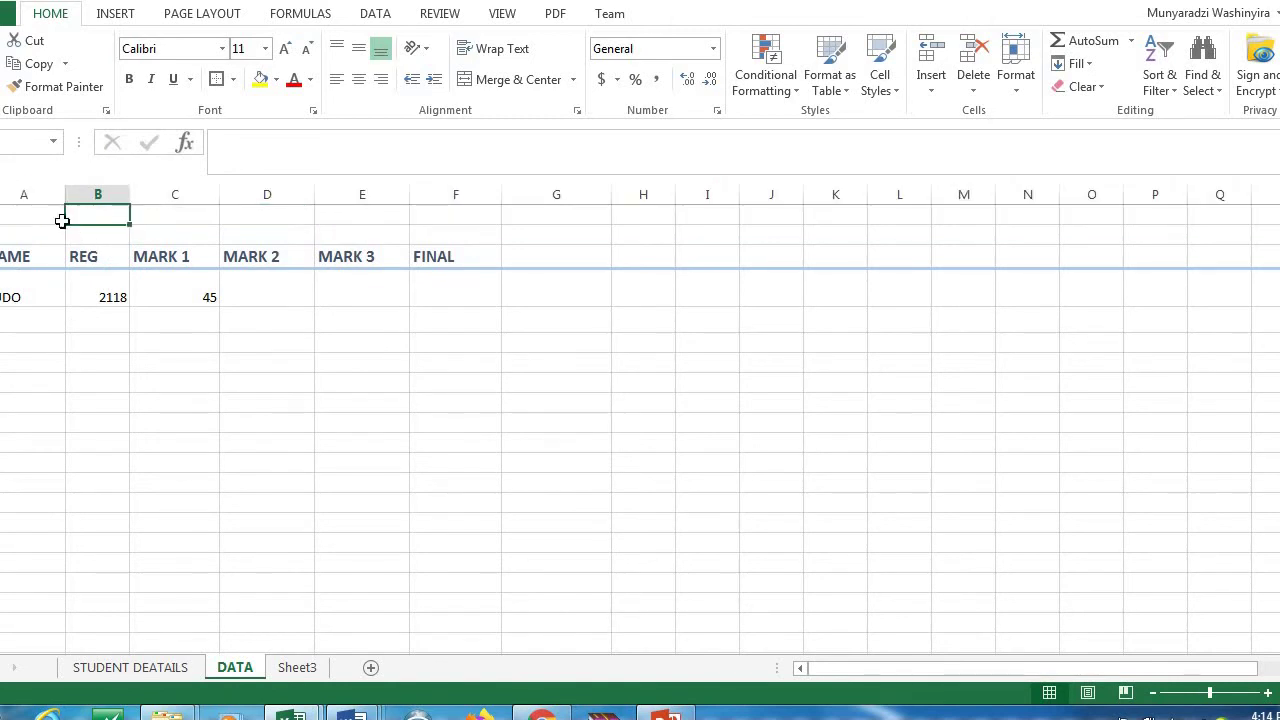
pyautogui.click(24, 207)
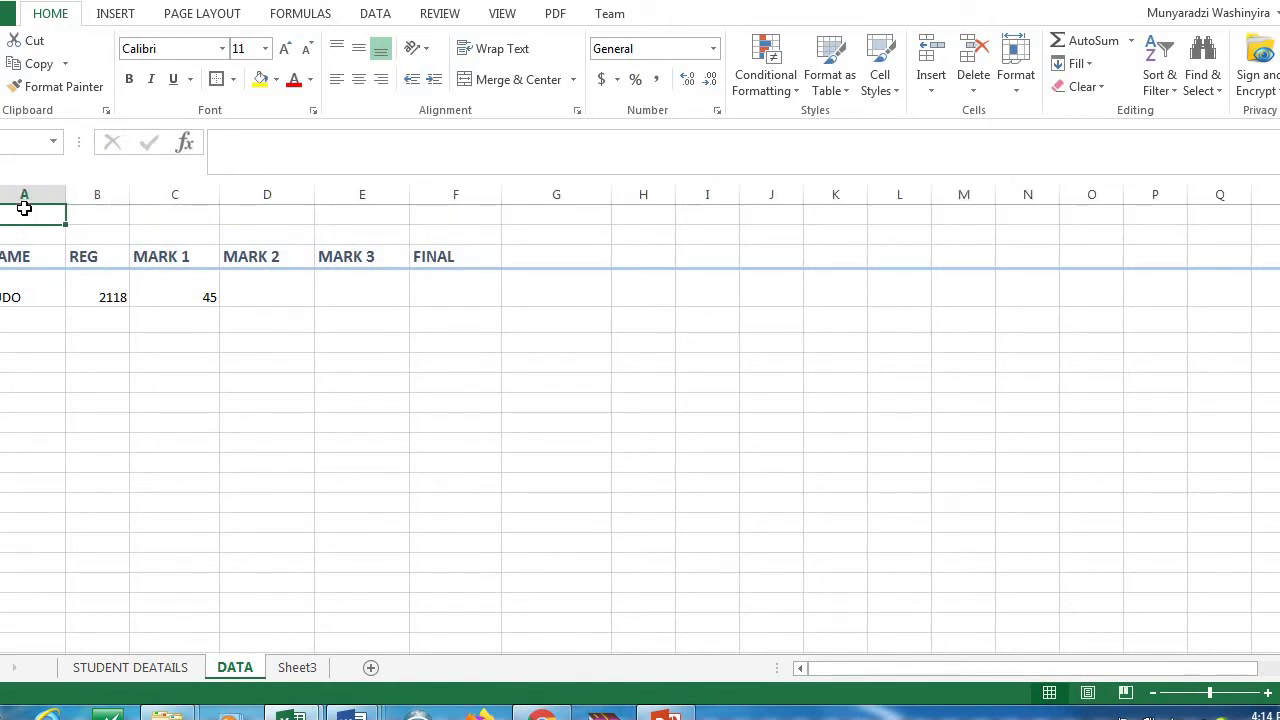
pyautogui.write('STU')
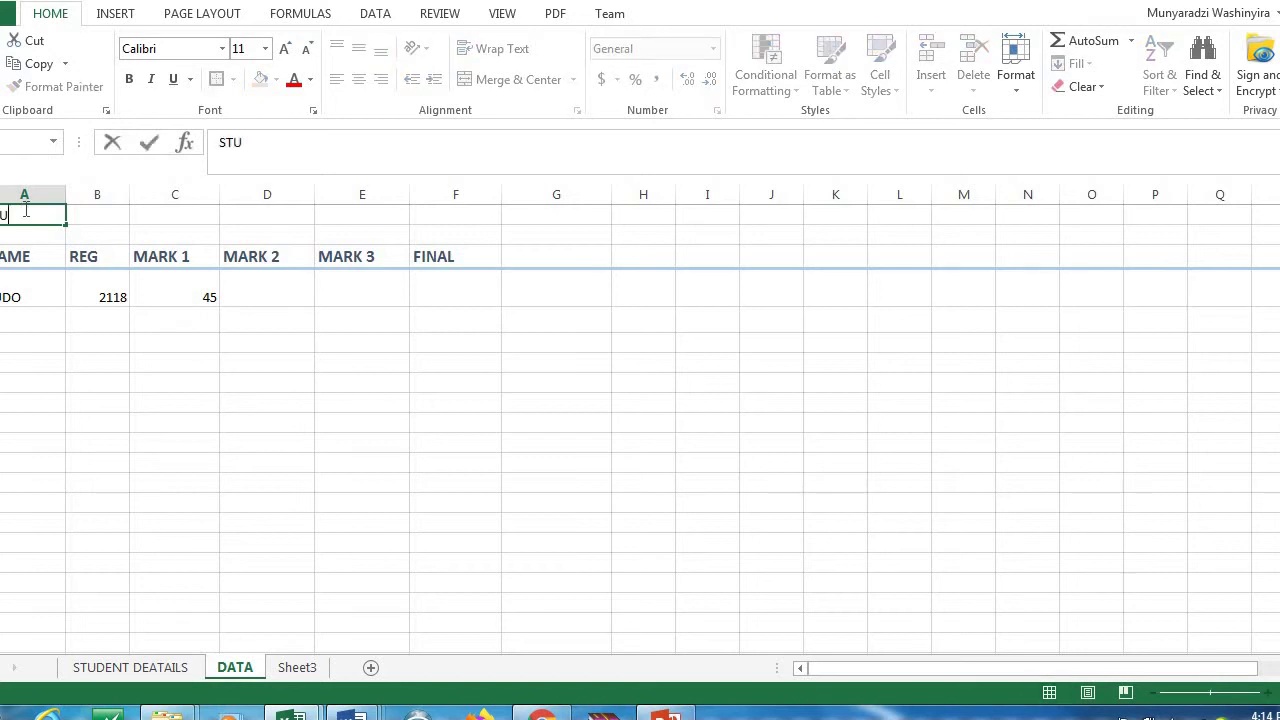
pyautogui.write('DENTS COUSE ')
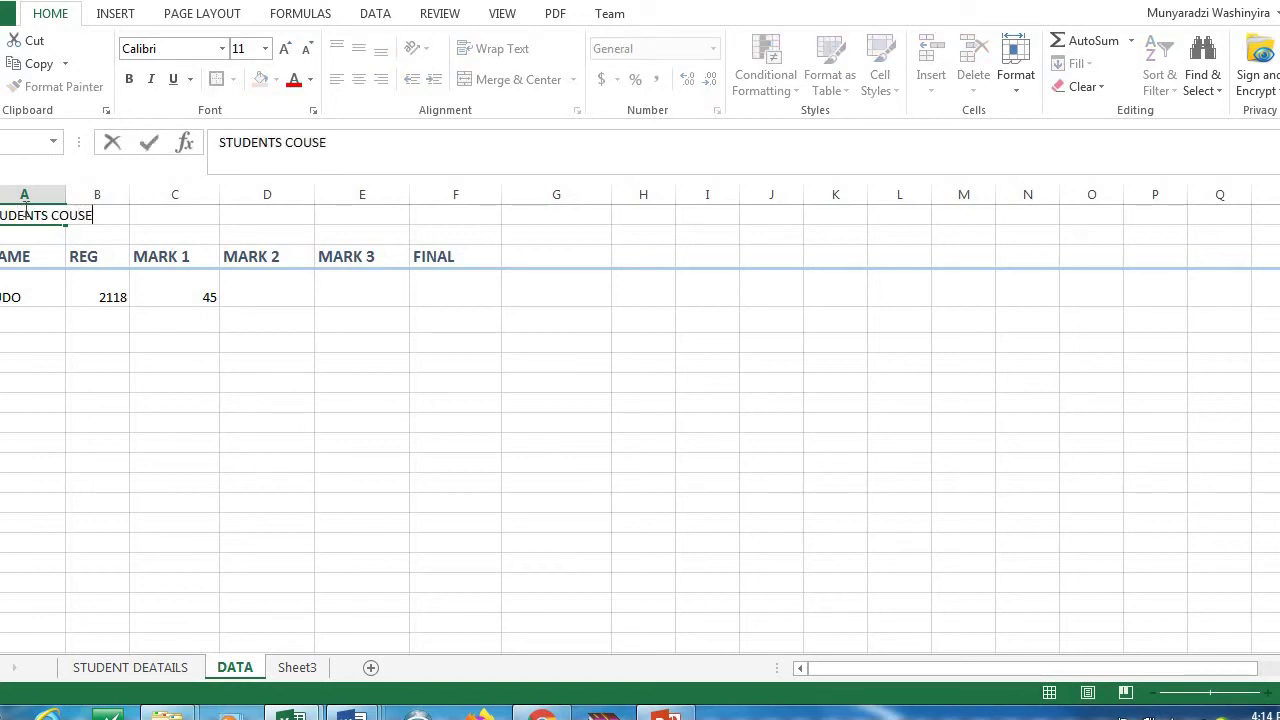
pyautogui.write('WORK MARKS')
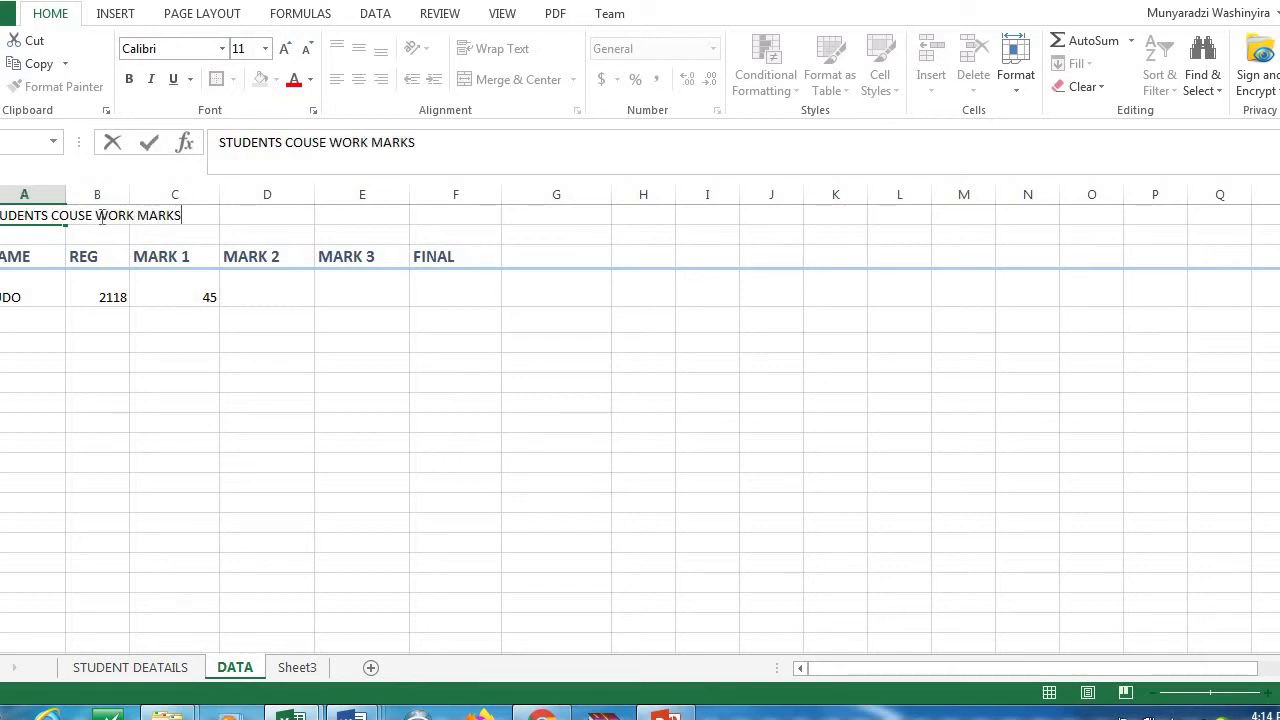
pyautogui.click(84, 224)
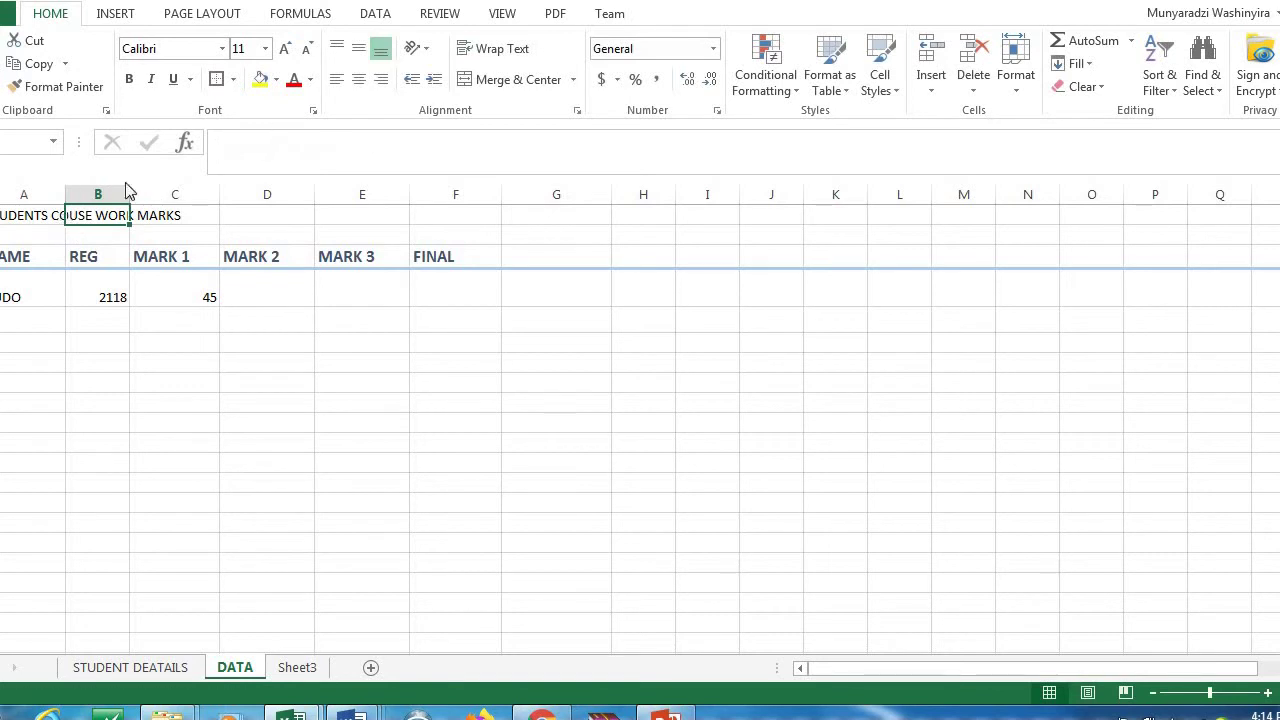
# - Try correcting COUSE to COURSE in the A1 title and undo the correction
pyautogui.click(34, 218)
pyautogui.click(314, 145)
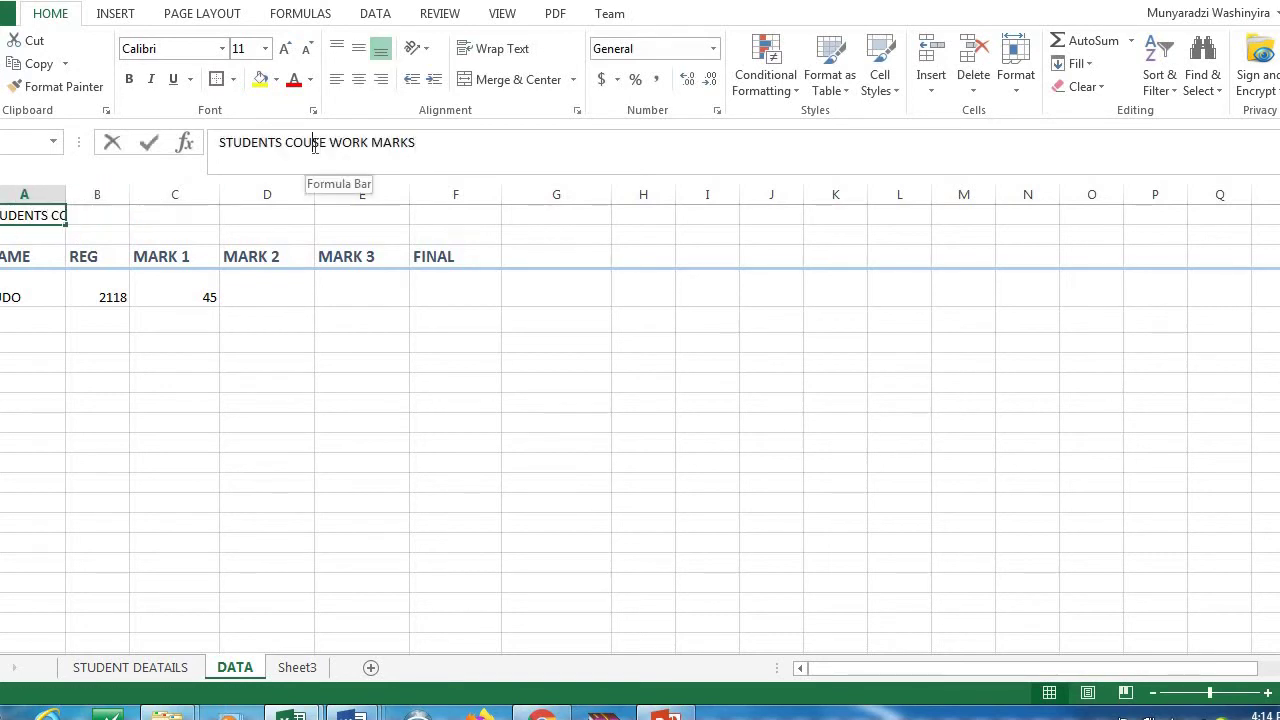
pyautogui.write('R')
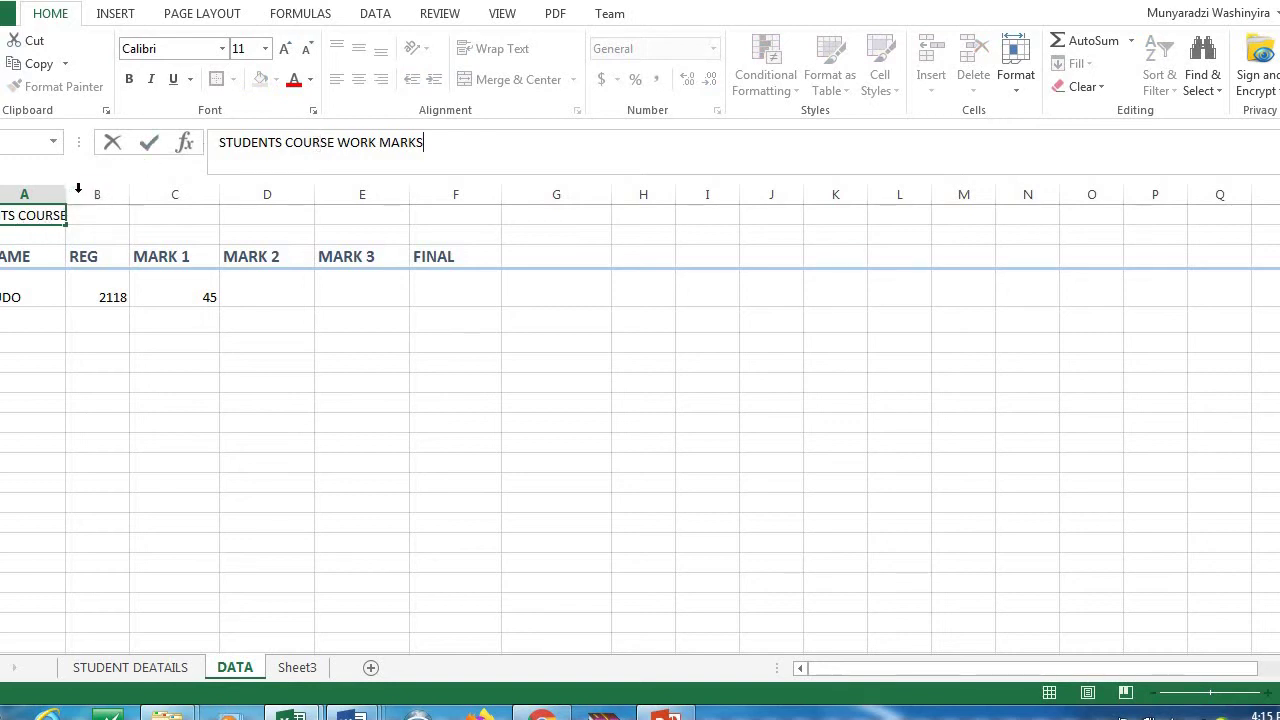
pyautogui.hotkey('ctrl', 'z')
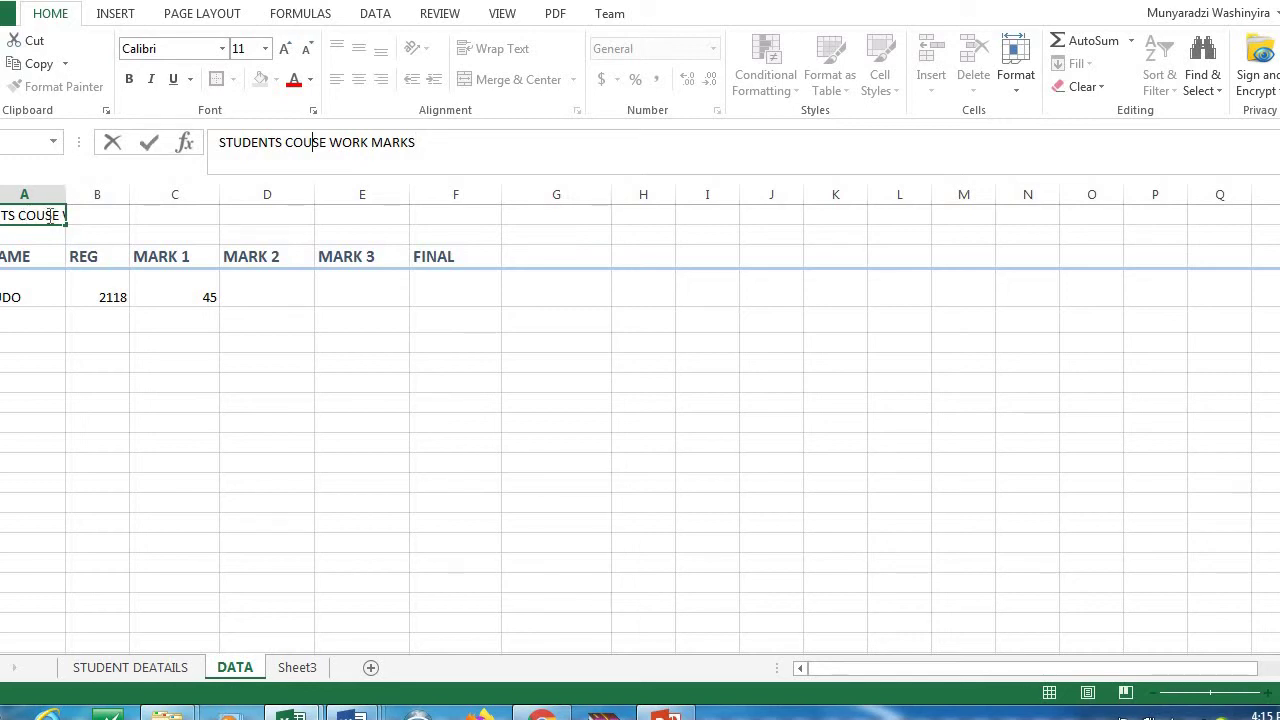
pyautogui.press('Return')
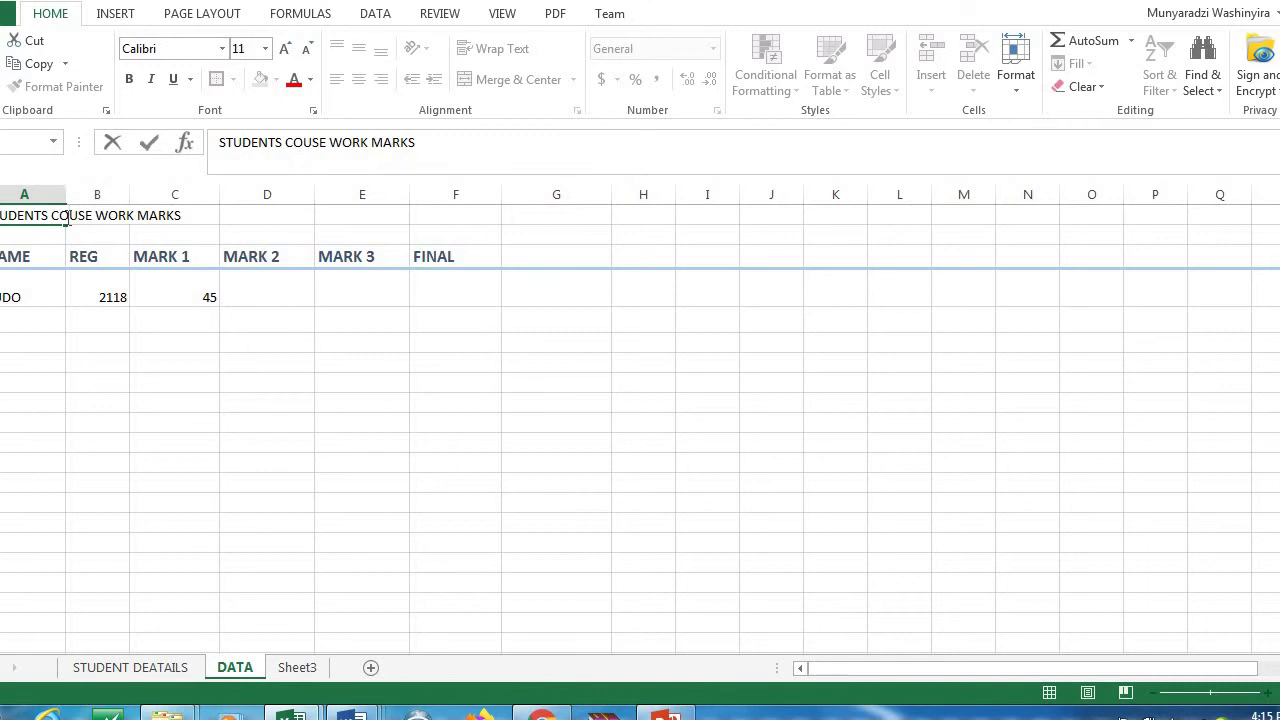
# - Edit the title directly in cell A1 so that it reads STUDENTS COURSE WORK MARKS
pyautogui.doubleClick(67, 218)
pyautogui.click(80, 218)
pyautogui.write('R')
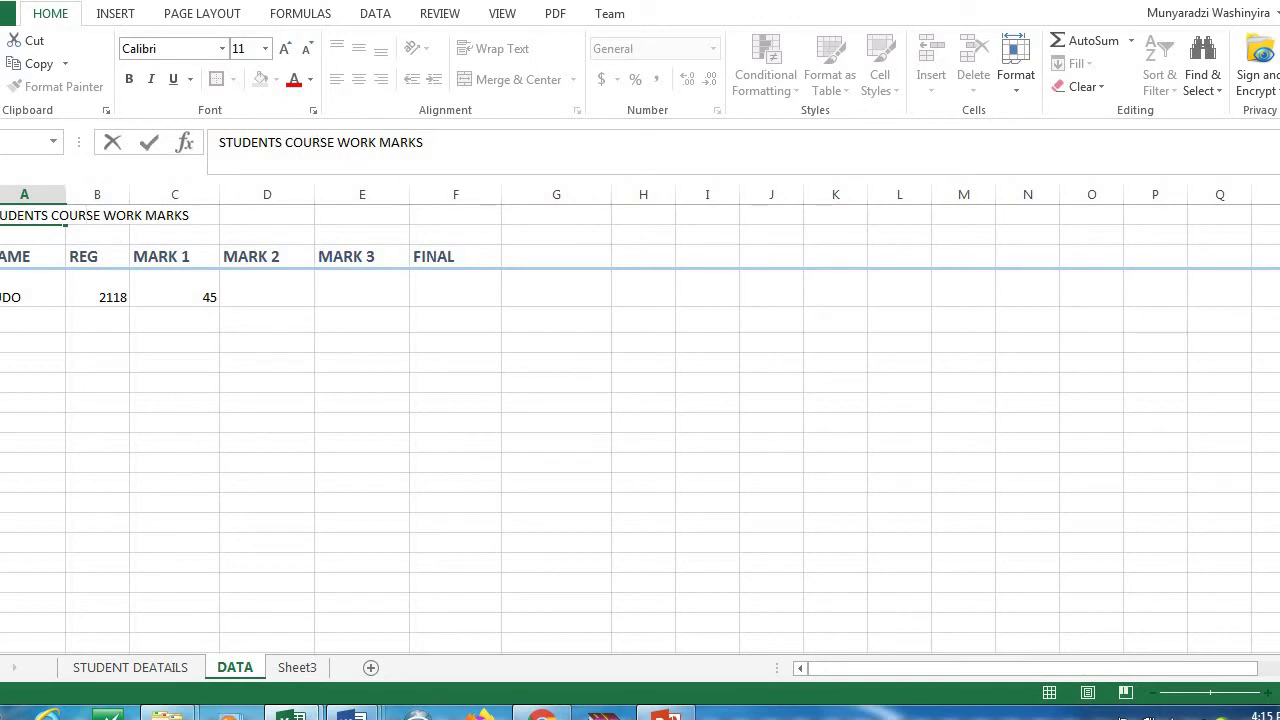
# - Apply the Heading 1 cell style to the whole of title row 1 and deselect the row
pyautogui.click(0, 215)
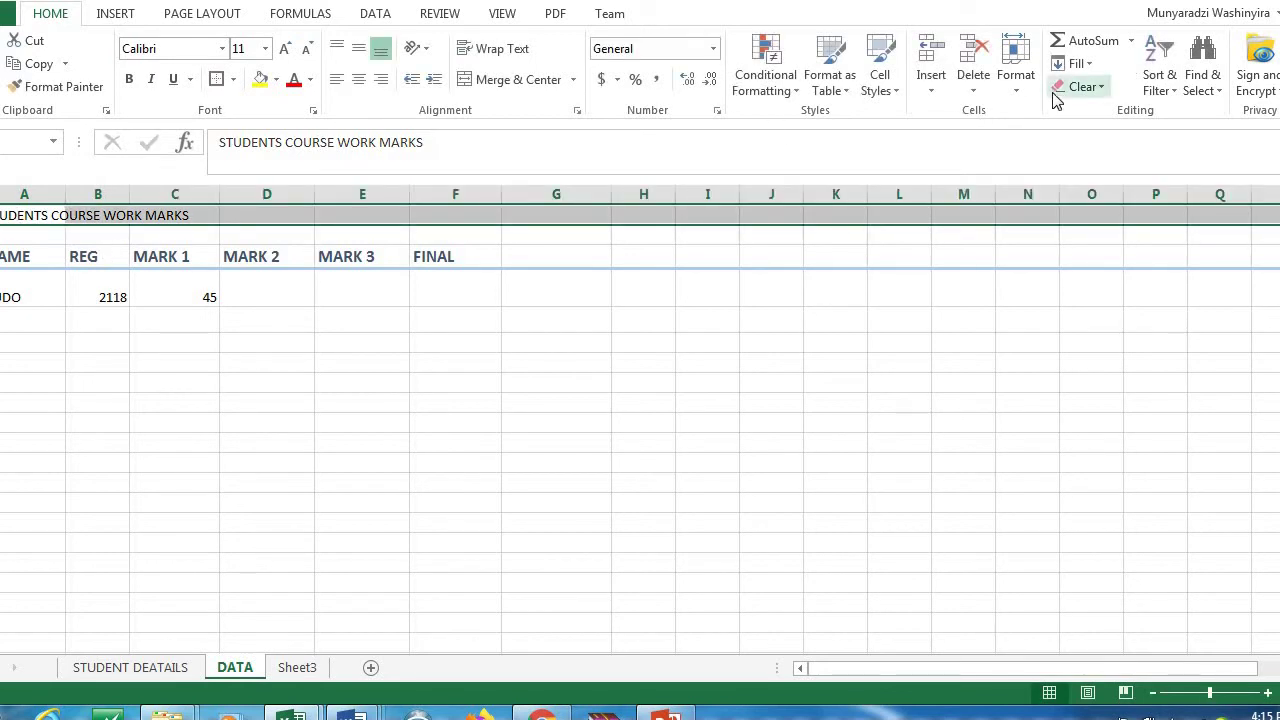
pyautogui.click(896, 92)
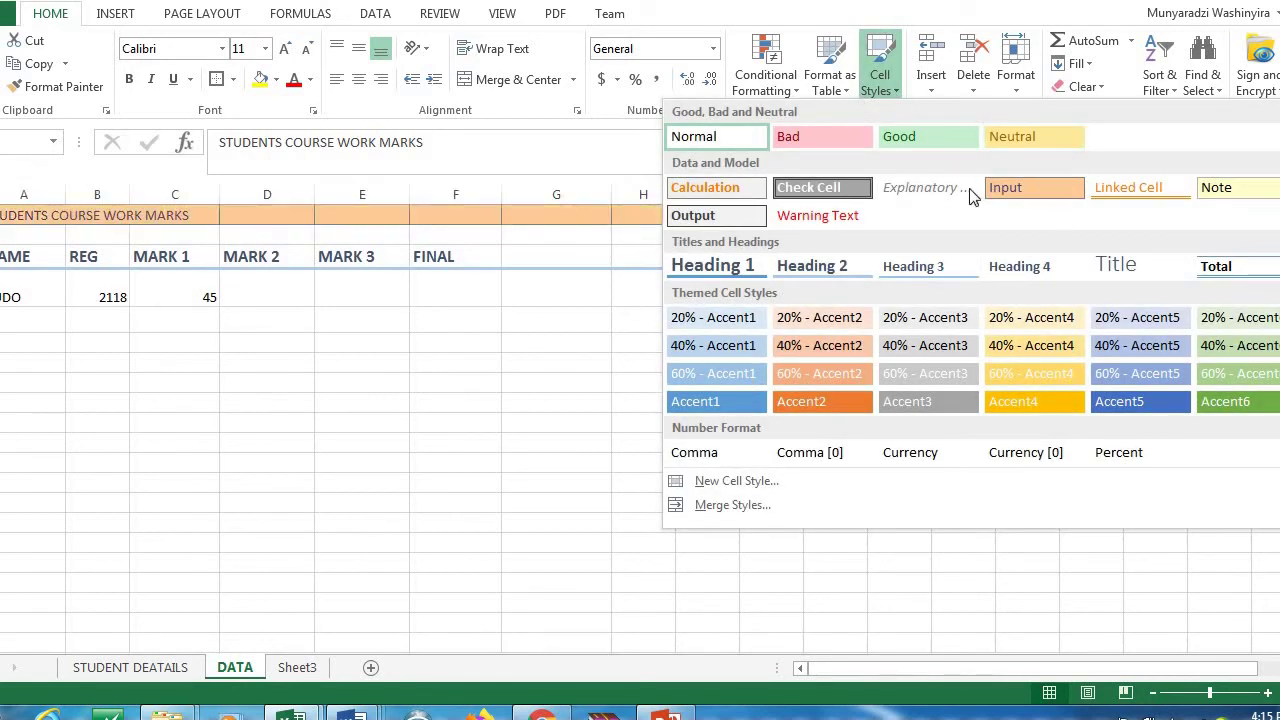
pyautogui.click(731, 276)
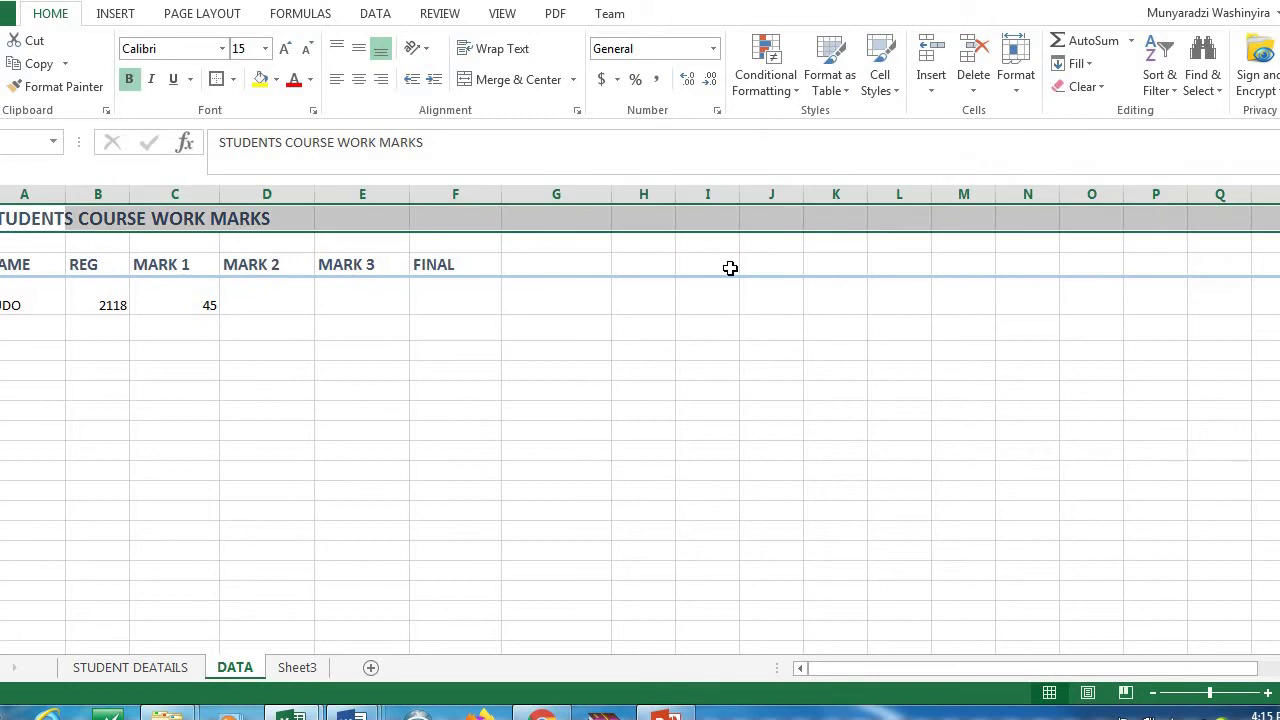
pyautogui.click(578, 310)
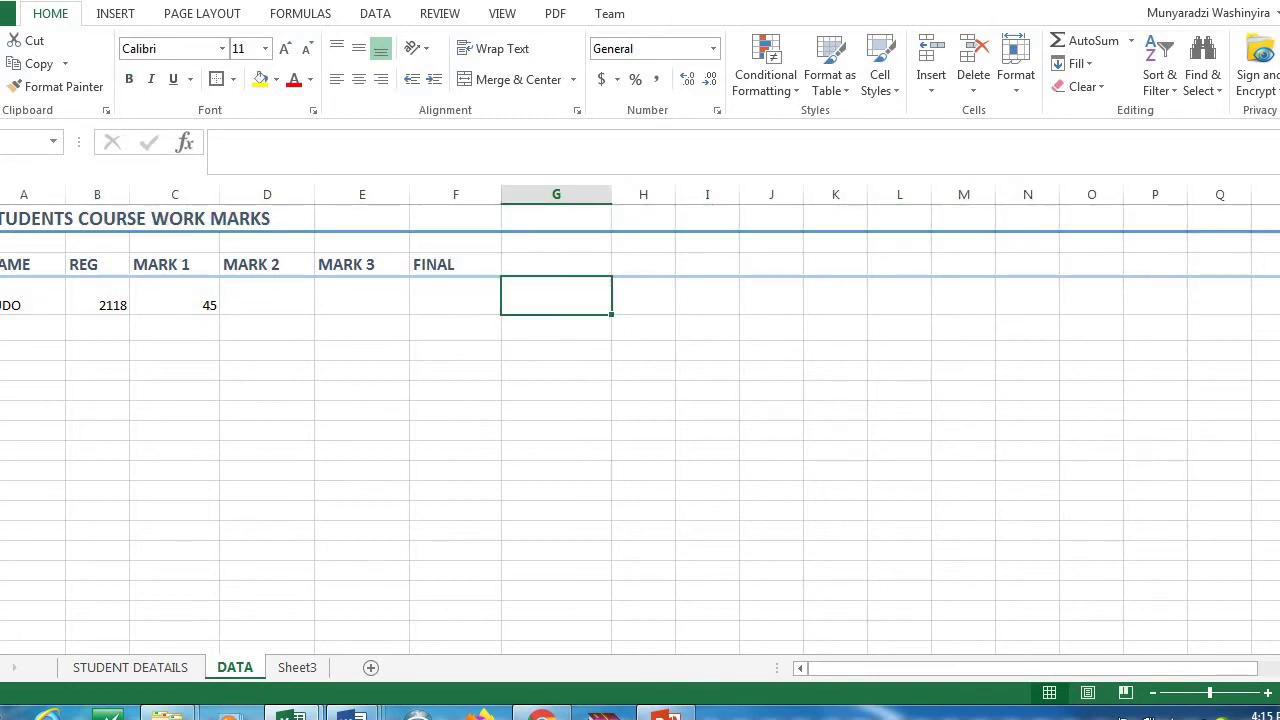
# - Select the whole title row and turn off its bold formatting
pyautogui.click(33, 218)
pyautogui.hotkey('ctrl', 'shift', 'Right')
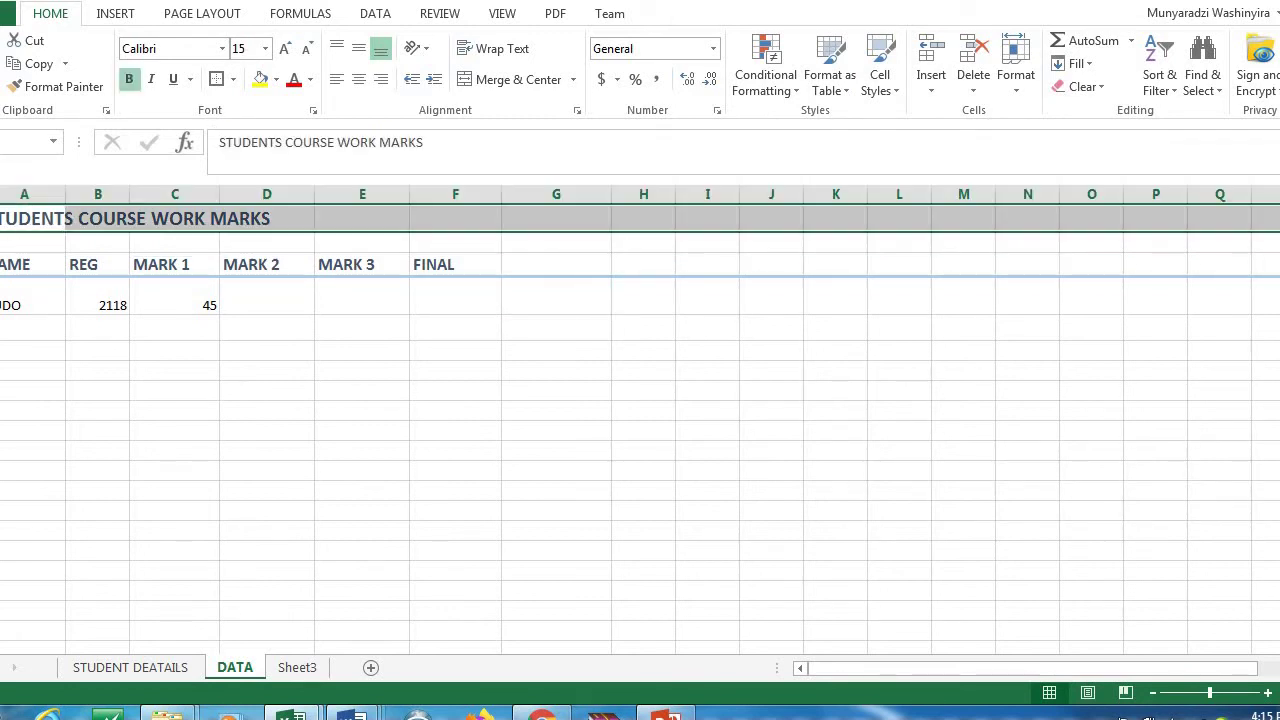
pyautogui.click(128, 79)
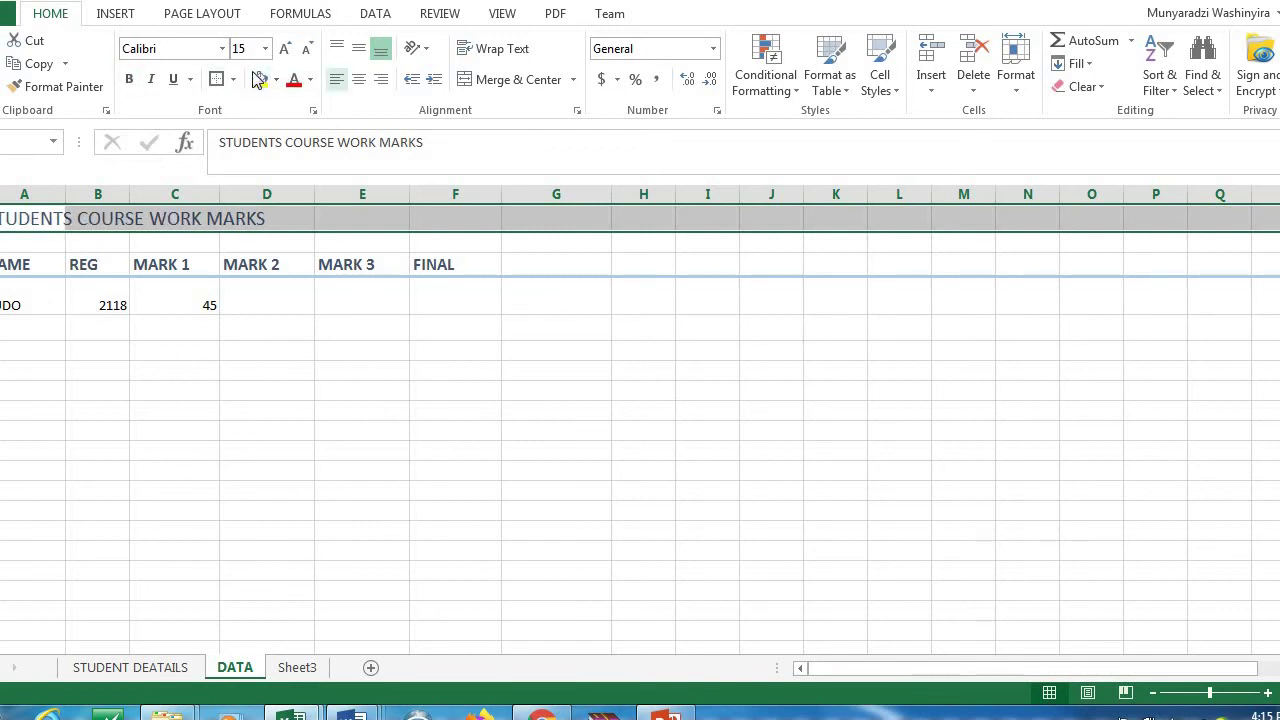
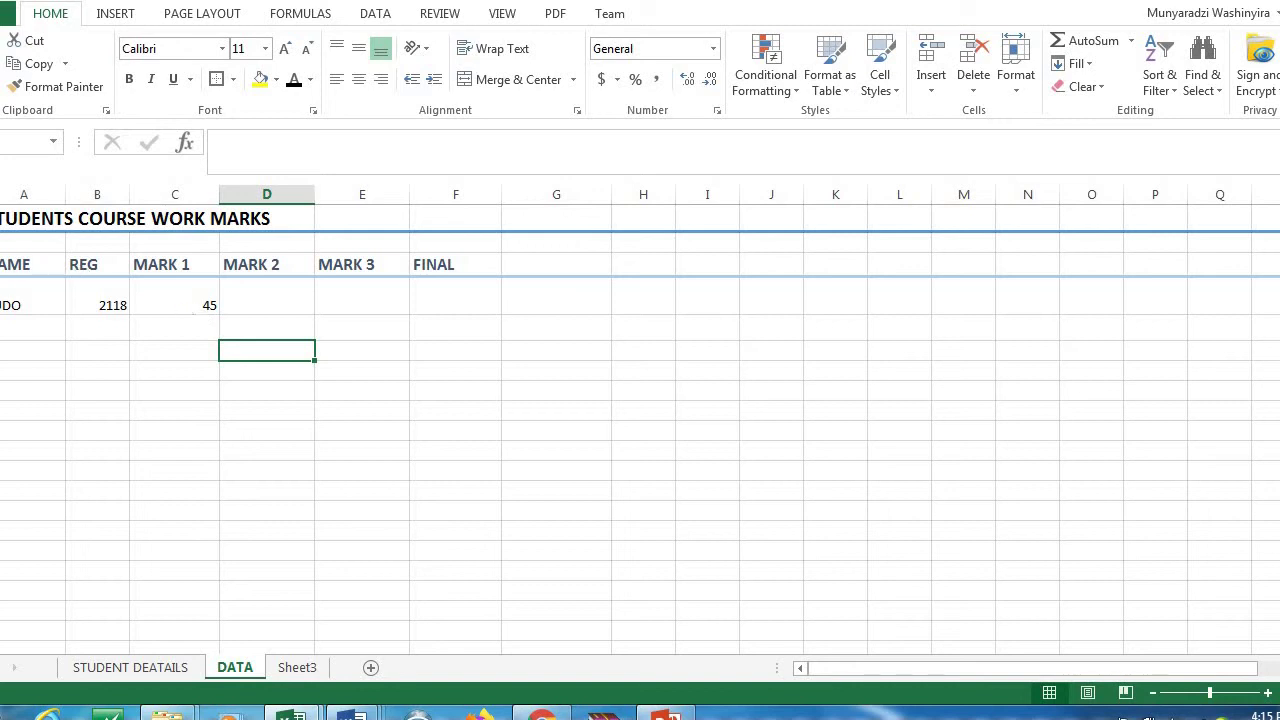
# - Clear the sample student's NAME, REG and MARK 1 entries from cells A4, B4 and C4
pyautogui.moveTo(20, 305); pyautogui.dragTo(210, 325)
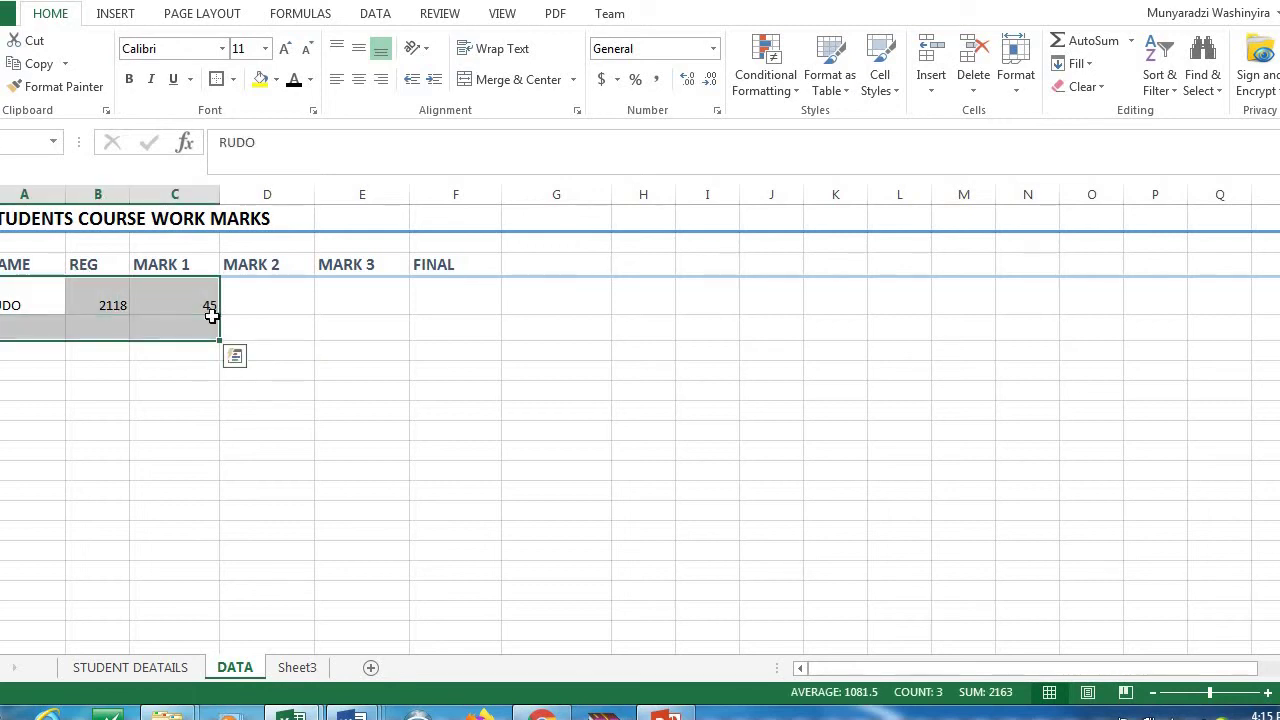
pyautogui.press('BackSpace')
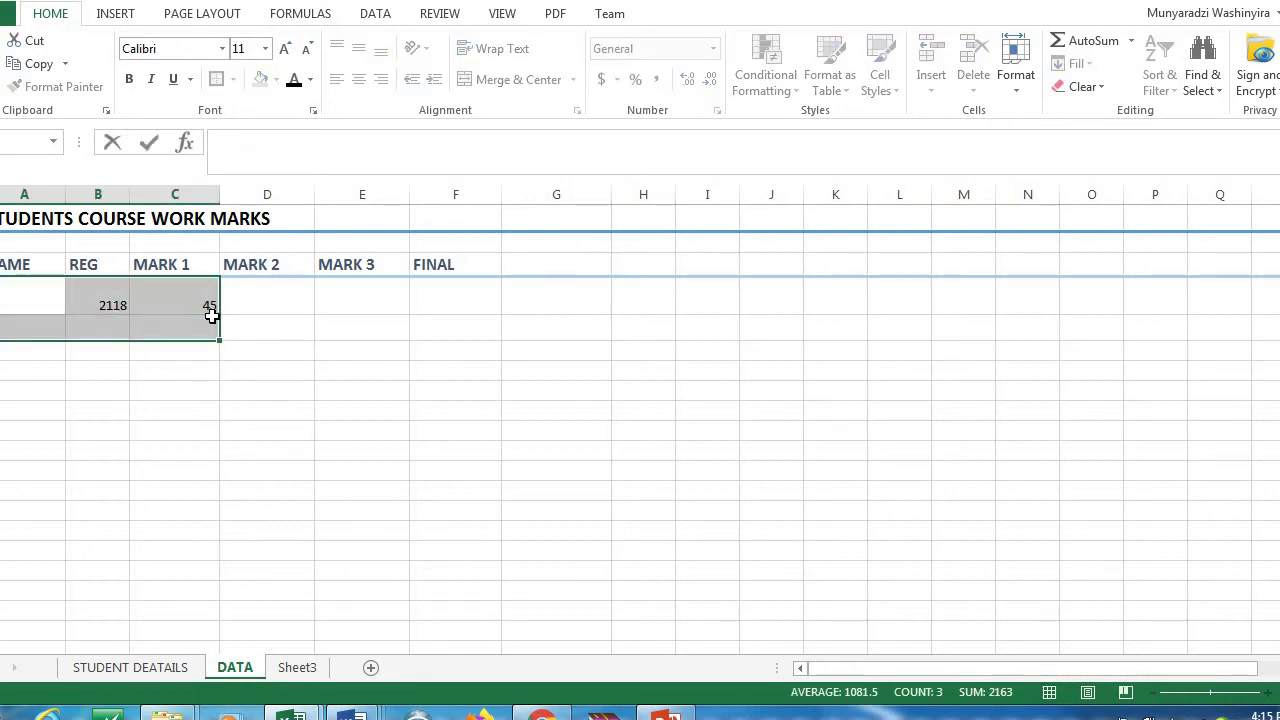
pyautogui.click(90, 306)
pyautogui.press('BackSpace')
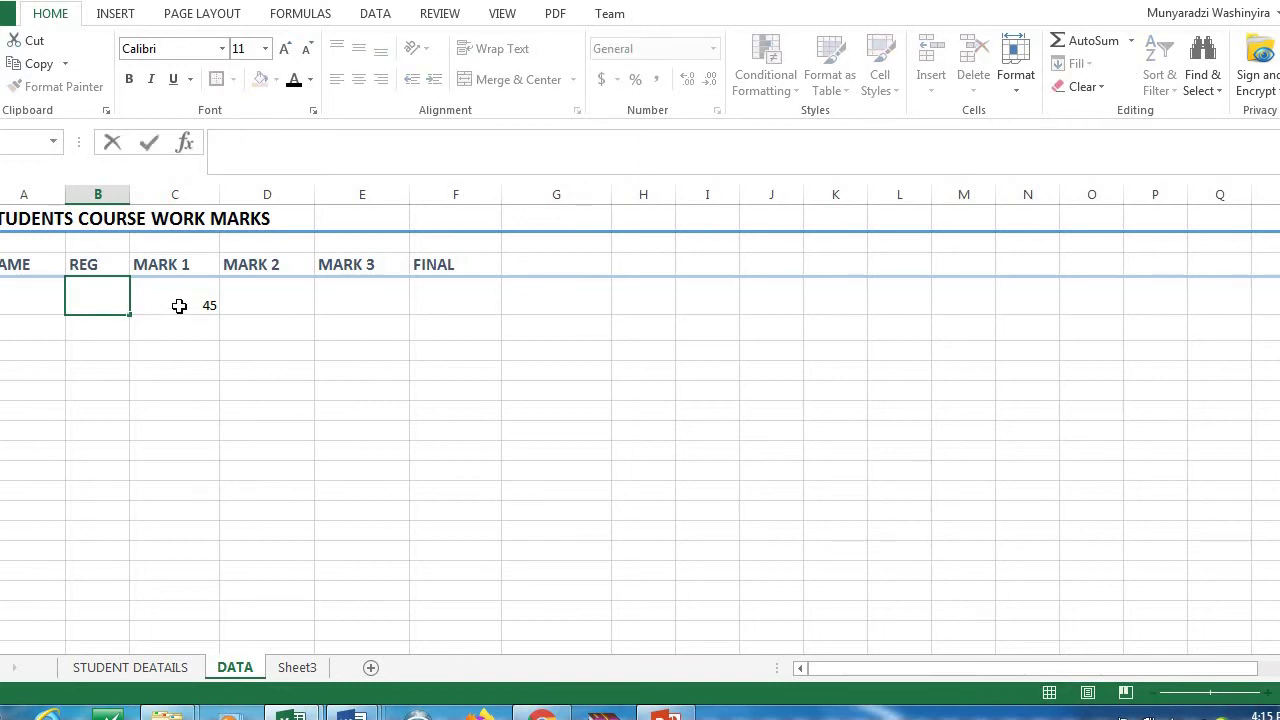
pyautogui.click(177, 304)
pyautogui.press('BackSpace')
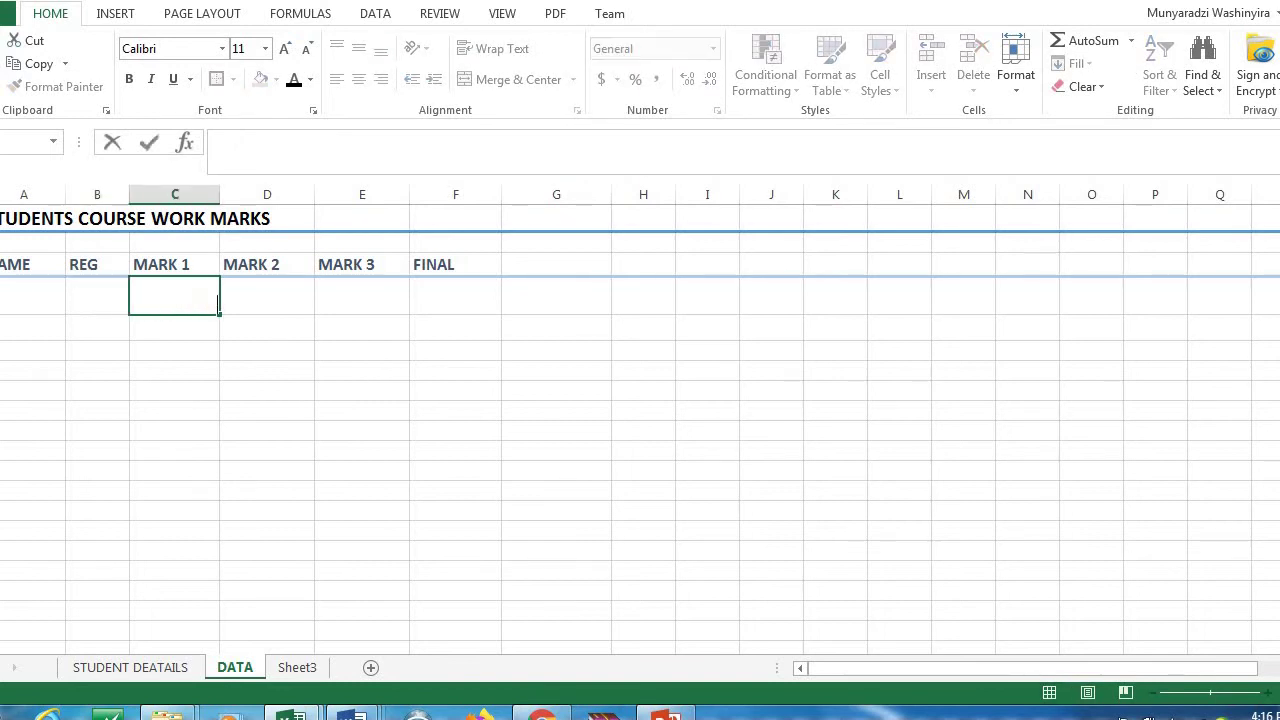
# - Reduce the height of empty row 4 to about that of row 5 and deselect the row
pyautogui.click(2, 295)
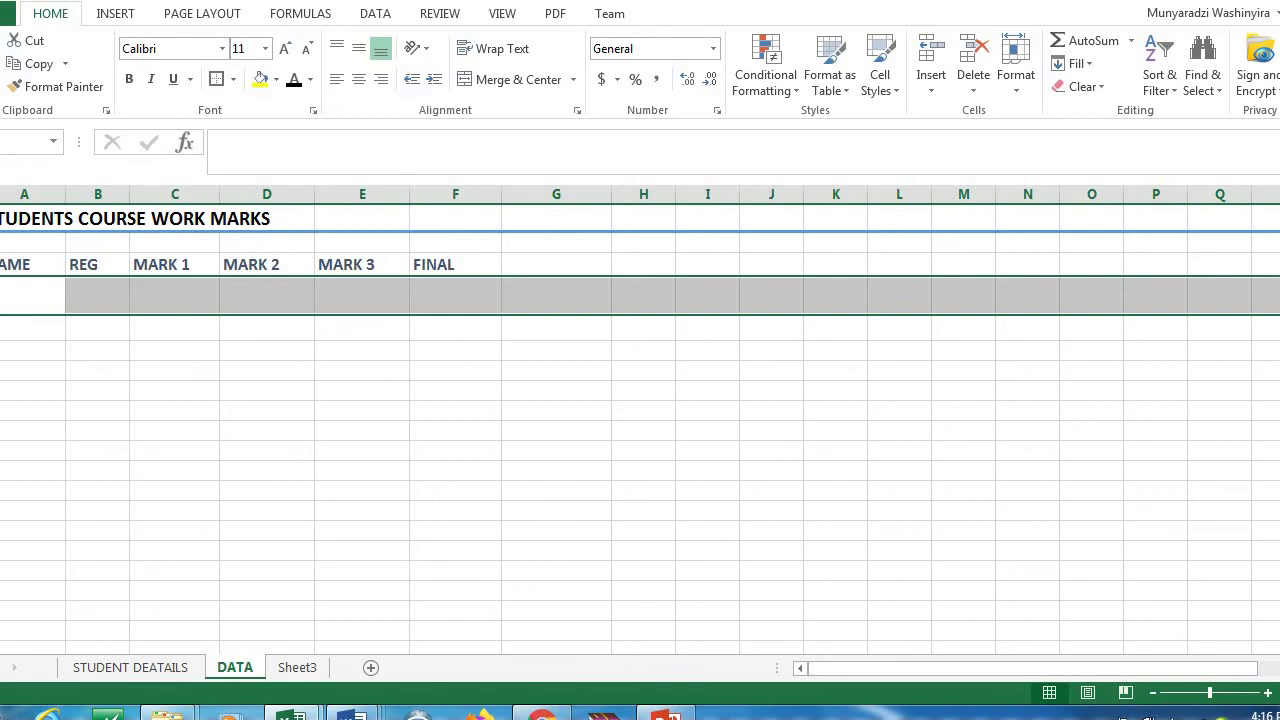
pyautogui.moveTo(2, 314); pyautogui.dragTo(2, 301)
pyautogui.click(193, 481)
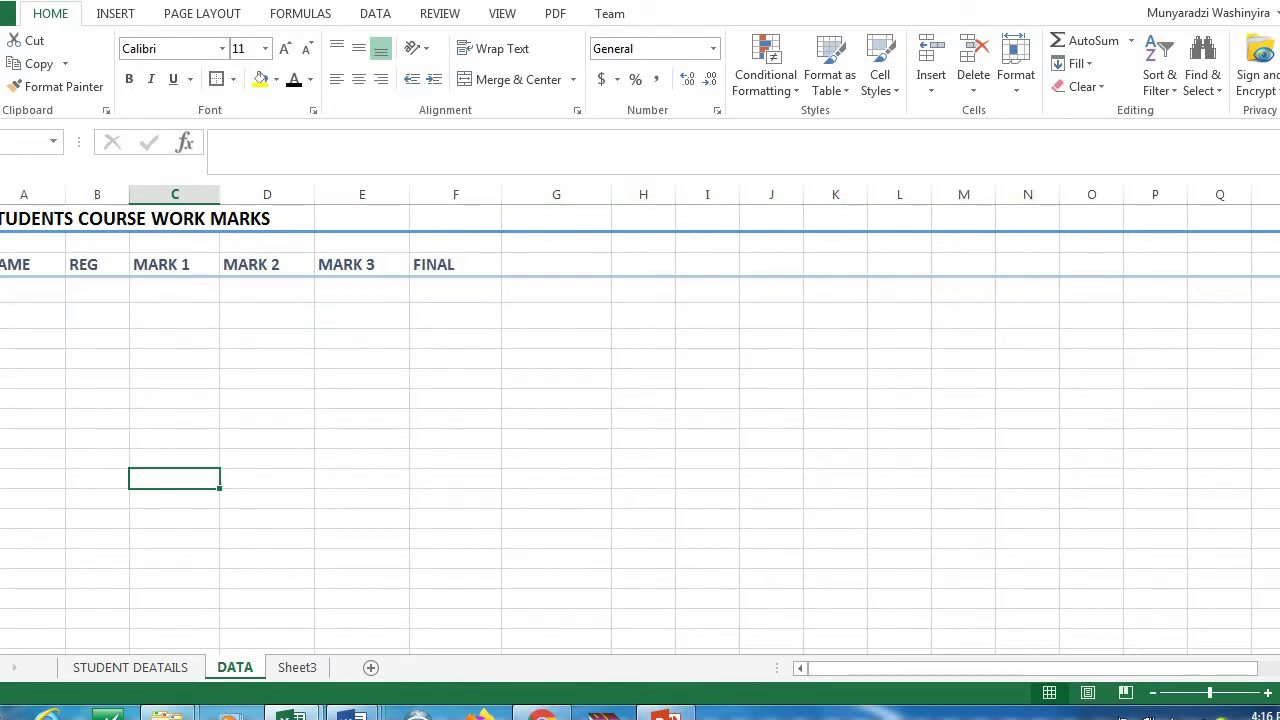
# - Copy all seven student records with their registration numbers and marks from Sheet1 of the other open workbook, and return to the DATA worksheet
pyautogui.moveTo(315, 712)
pyautogui.click(260, 631)
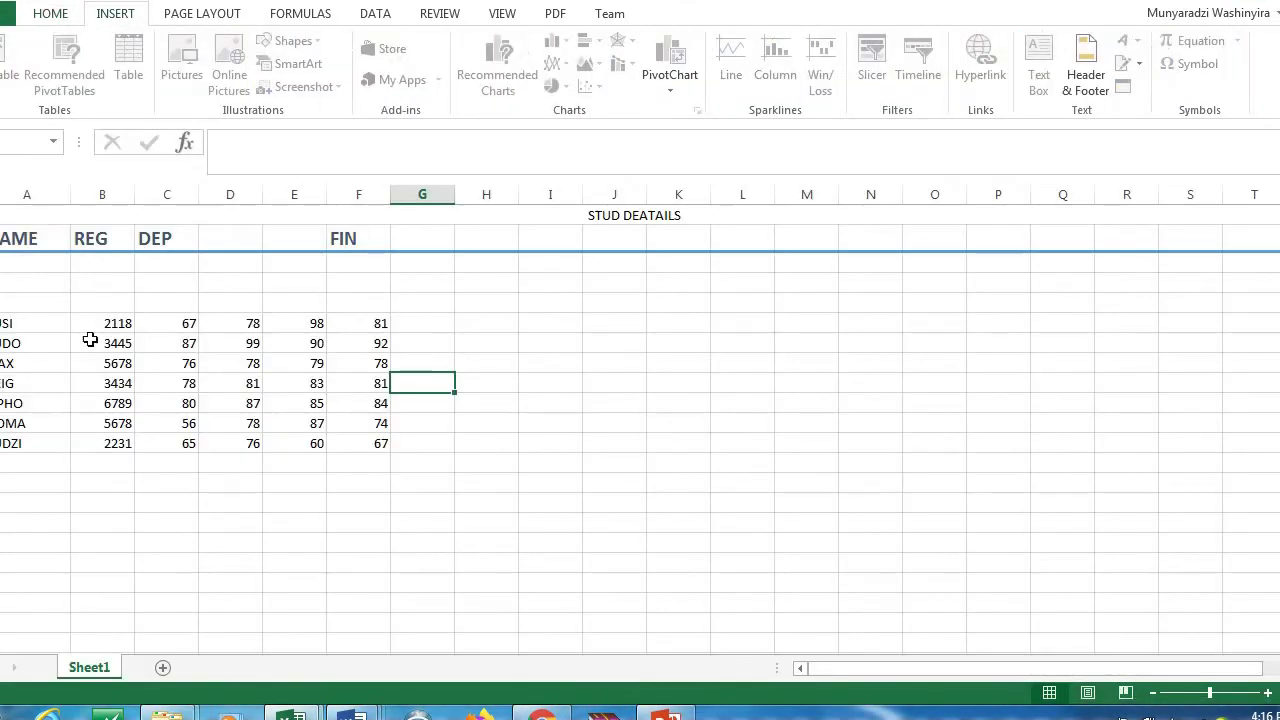
pyautogui.moveTo(30, 323); pyautogui.dragTo(341, 445)
pyautogui.hotkey('ctrl', 'c')
pyautogui.moveTo(292, 712)
pyautogui.click(400, 615)
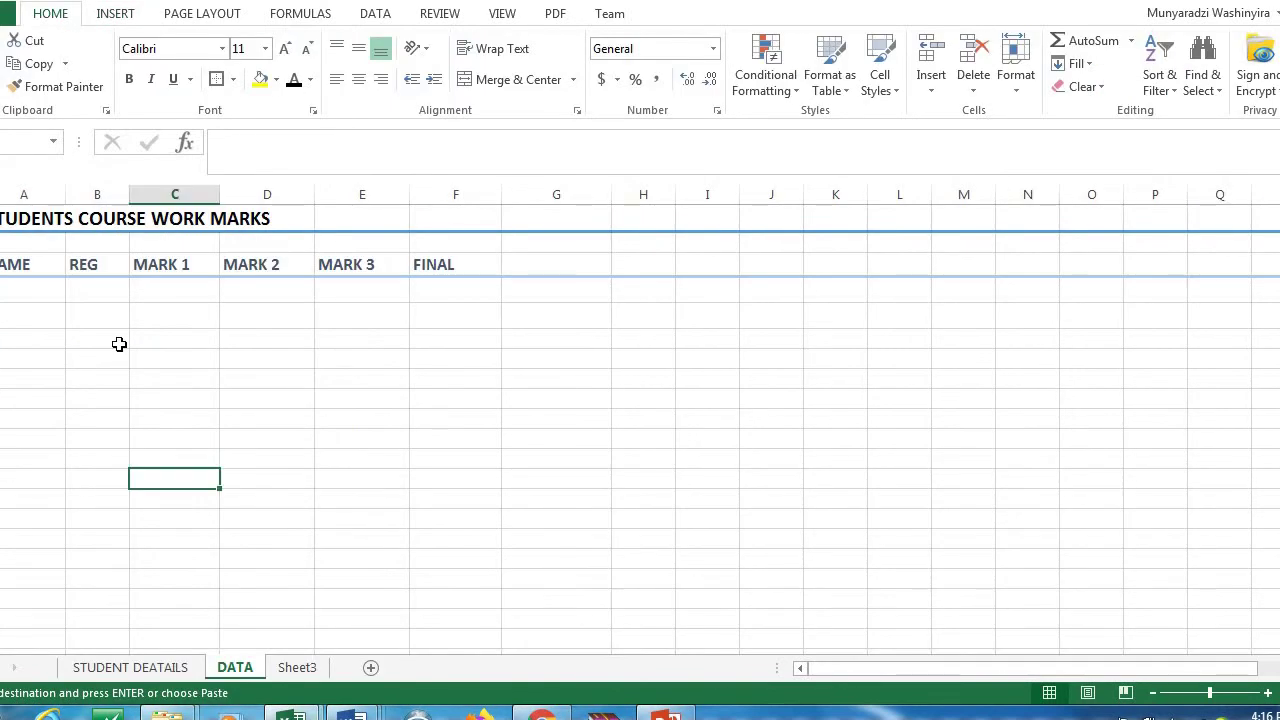
# - Paste the copied student records starting at cell A4, and clear the FINAL column entries in F4 through F10
pyautogui.click(29, 293)
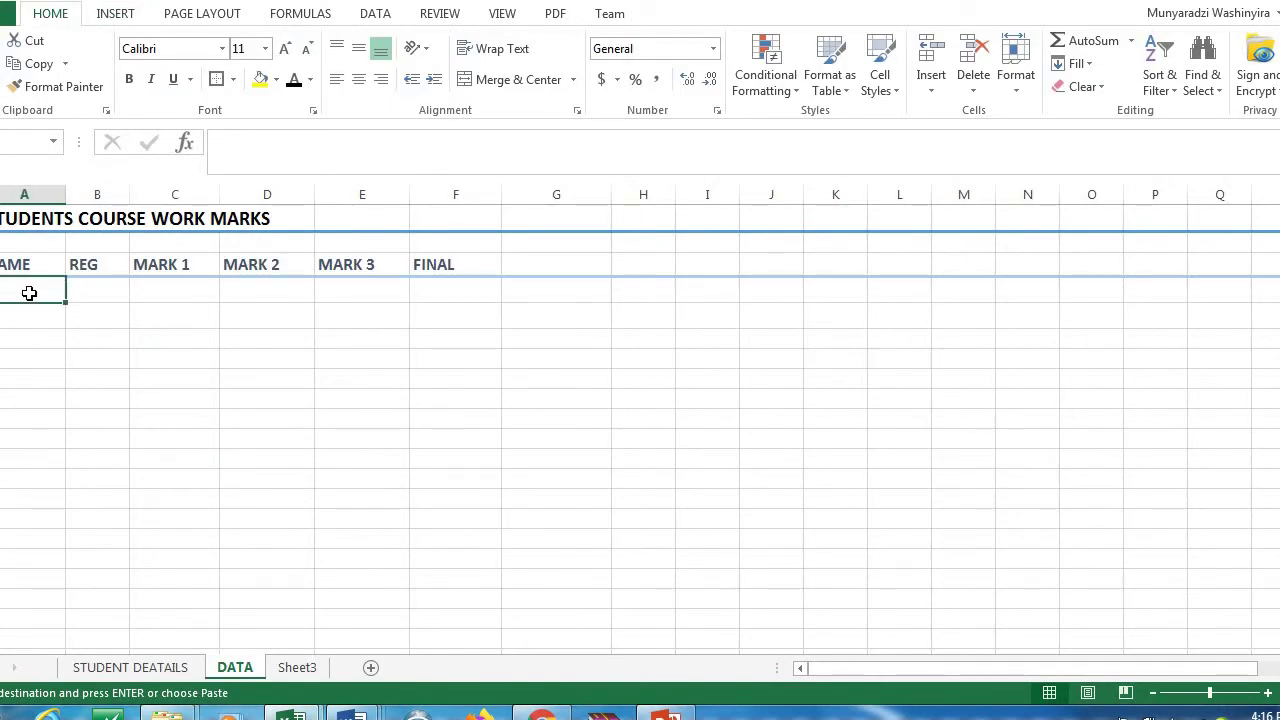
pyautogui.hotkey('ctrl', 'v')
pyautogui.moveTo(340, 266); pyautogui.dragTo(592, 268)
pyautogui.click(592, 268)
pyautogui.moveTo(480, 292); pyautogui.dragTo(490, 421)
pyautogui.press('Delete')
pyautogui.click(607, 399)
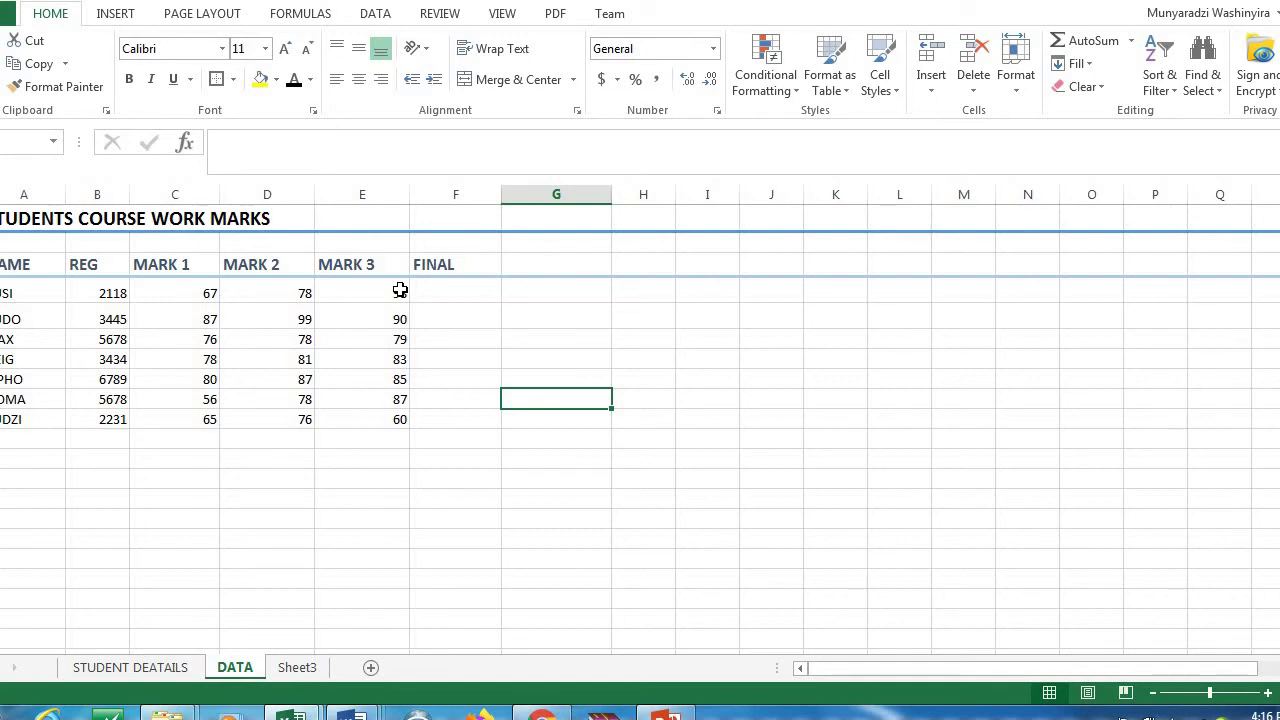
# - Enter the demonstration formula =2*2 in cell G5 and select the cell to view its formula
pyautogui.click(402, 150)
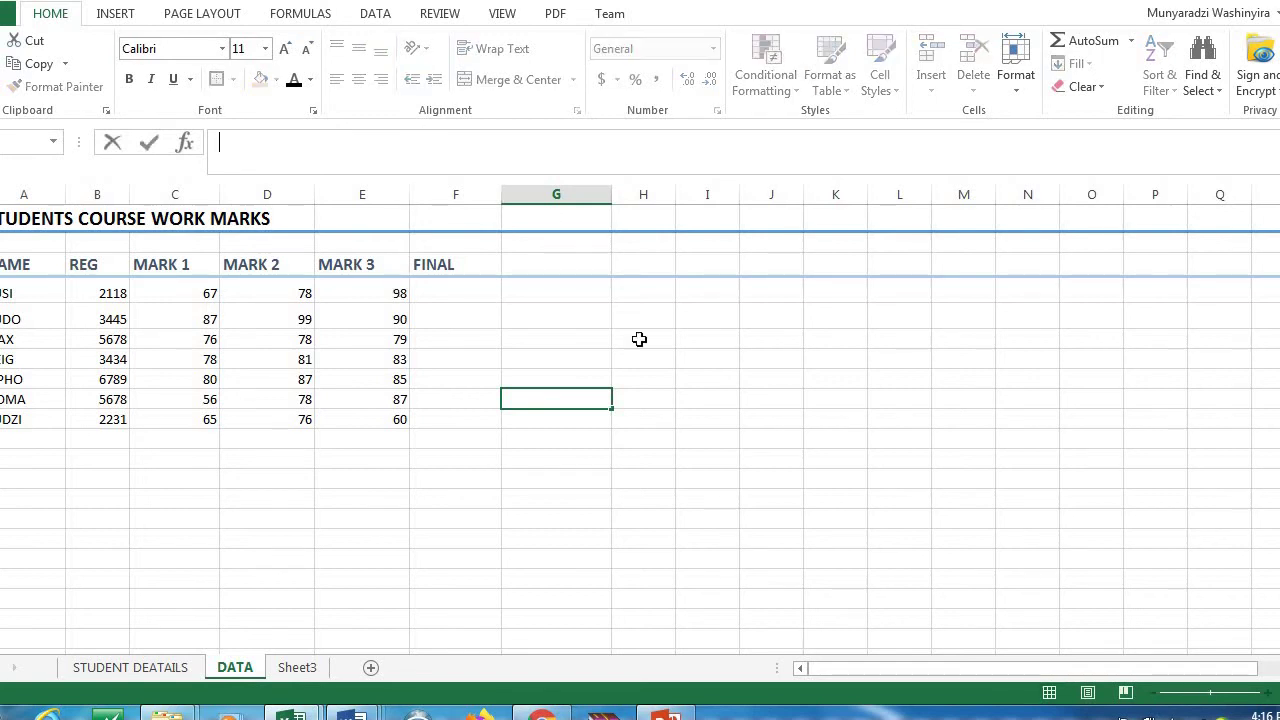
pyautogui.click(580, 316)
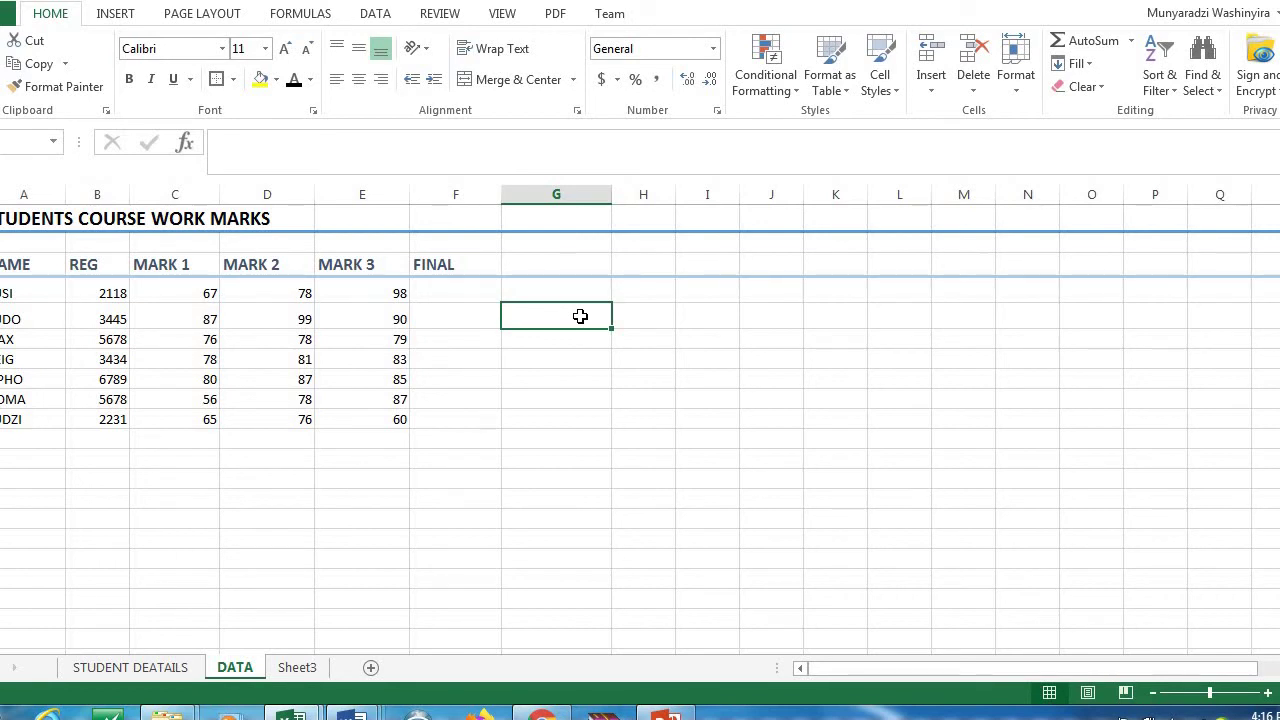
pyautogui.write('=')
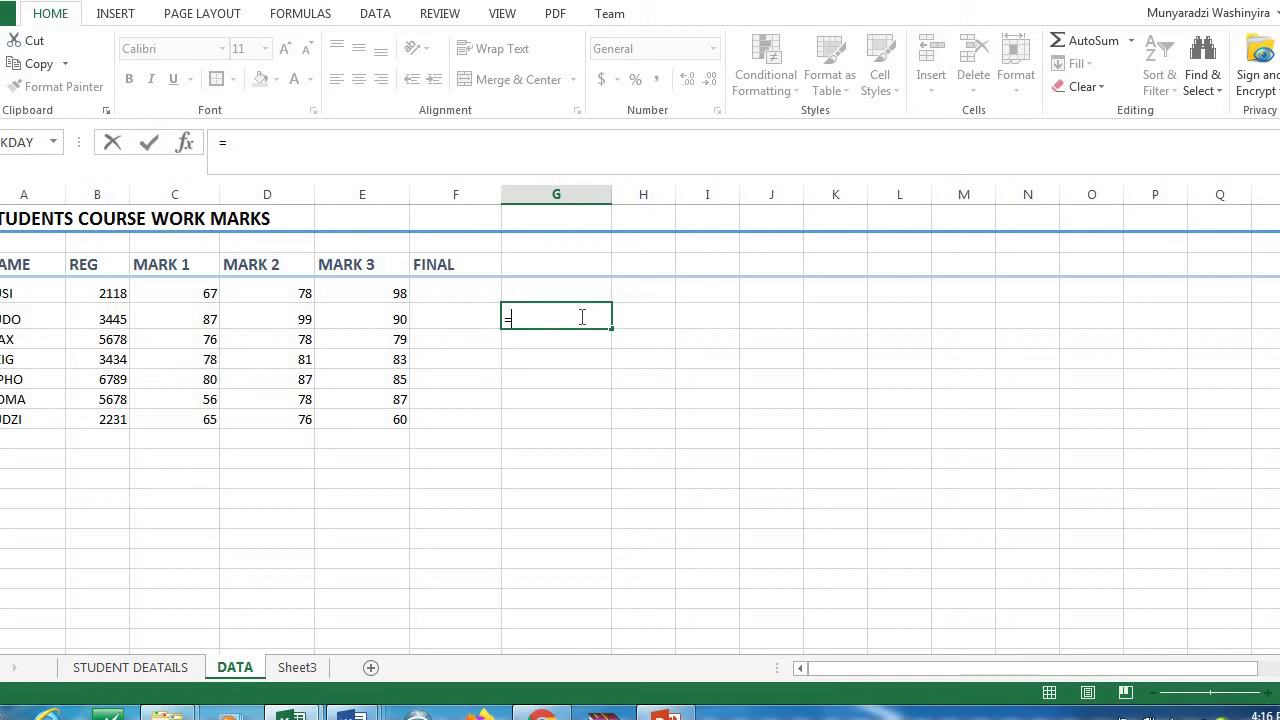
pyautogui.write('22')
pyautogui.press('BackSpace')
pyautogui.write('*2')
pyautogui.press('Return')
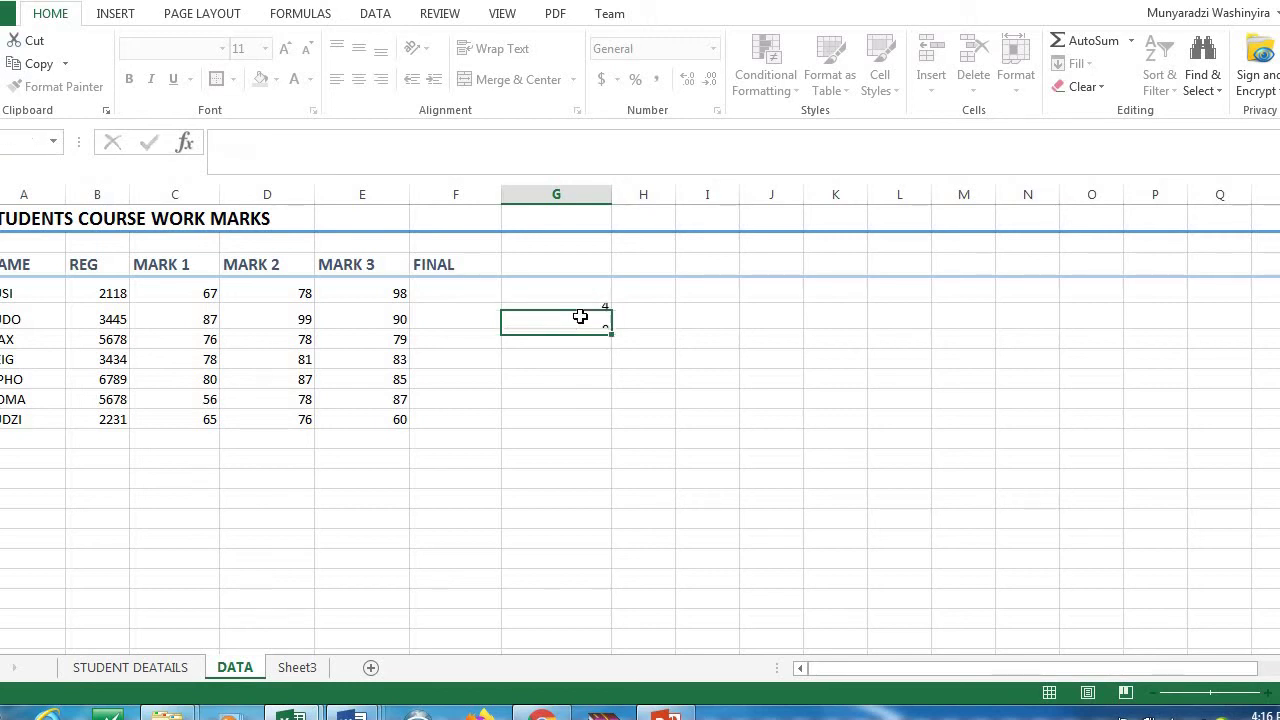
pyautogui.click(605, 316)
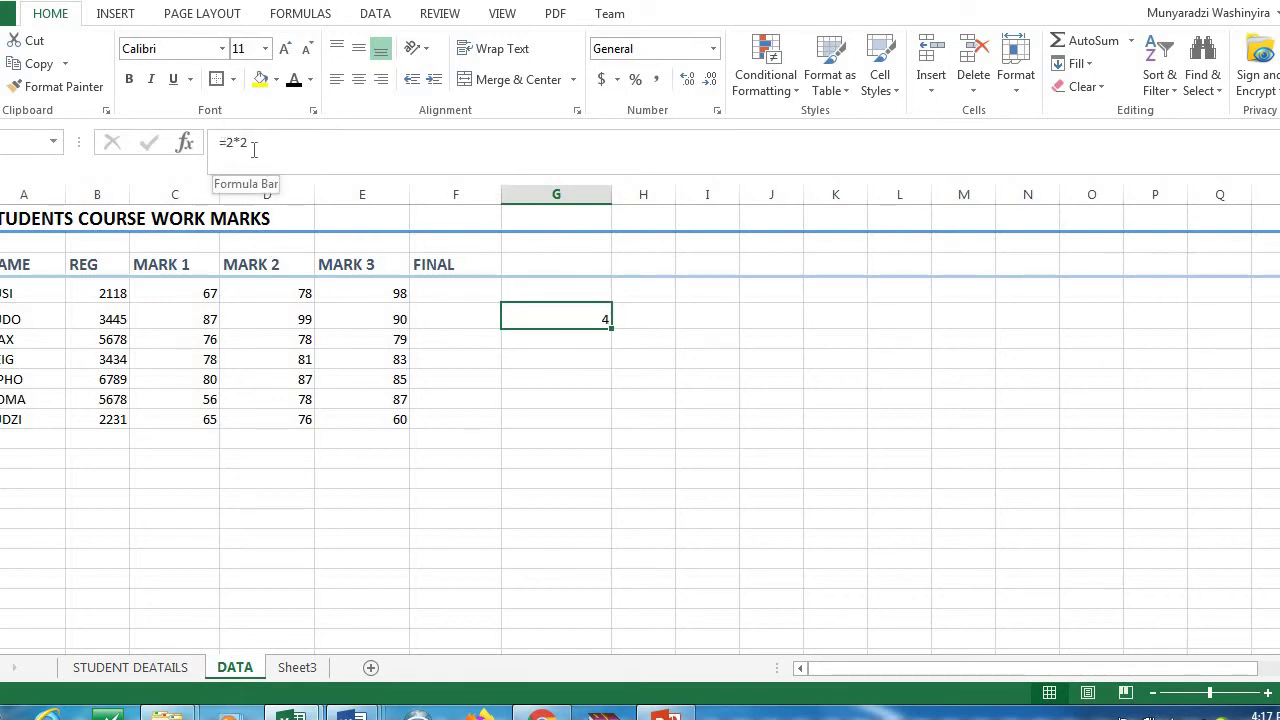
# - Delete the demonstration formula from cell G5
pyautogui.doubleClick(538, 318)
pyautogui.press('BackSpace')
pyautogui.press('BackSpace')
pyautogui.press('BackSpace')
pyautogui.press('BackSpace')
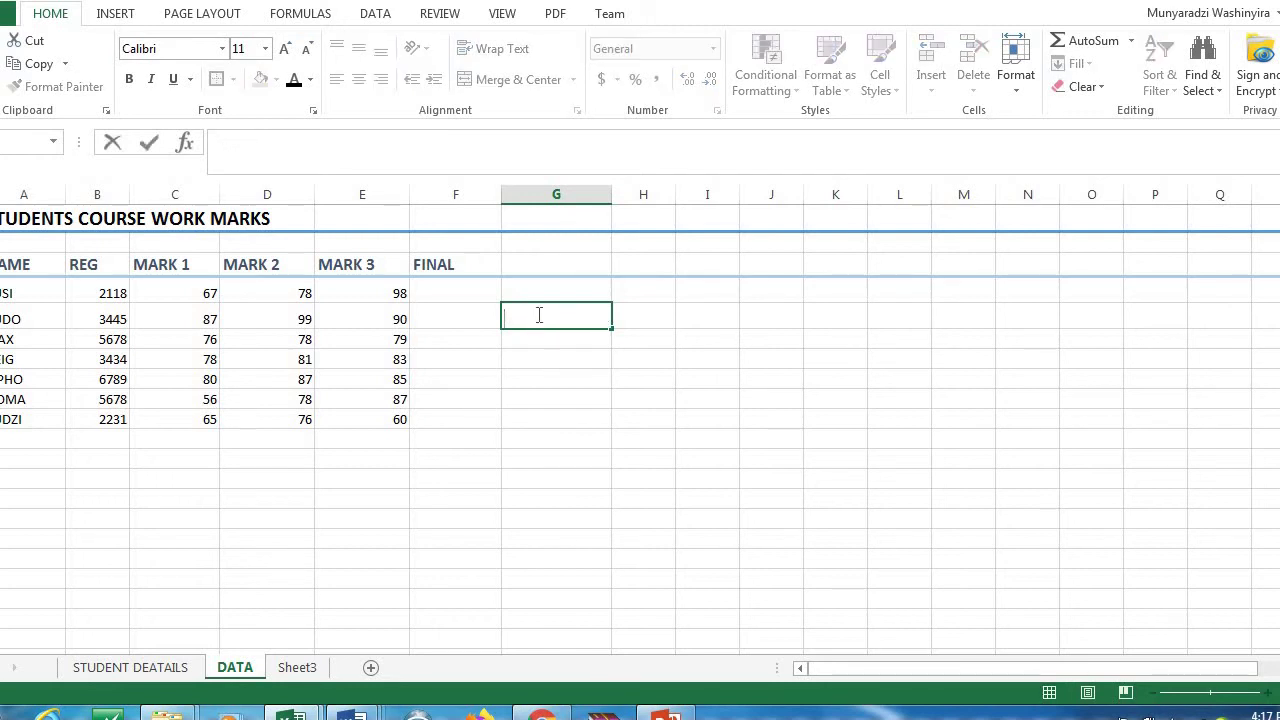
# - Enter the formula =SUM(C4+D4+E4)/3 in cell F4 to average the first student's three marks
pyautogui.doubleClick(480, 293)
pyautogui.press('Escape')
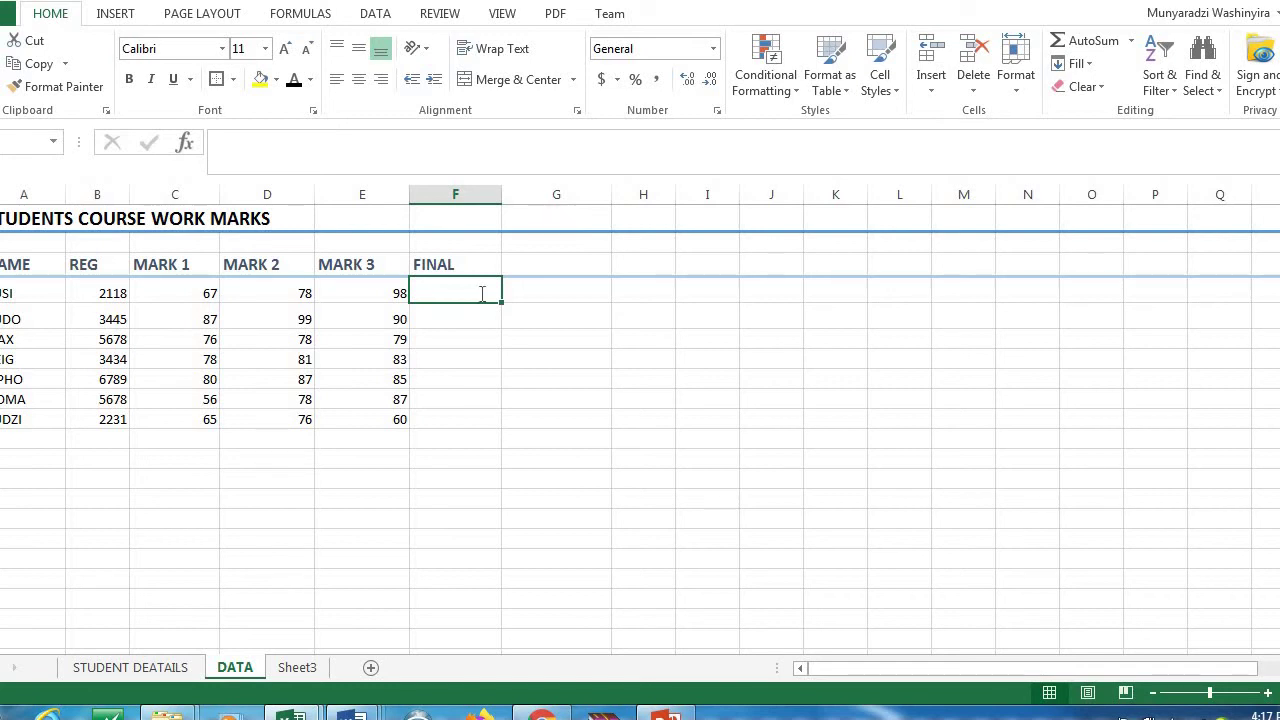
pyautogui.write('=')
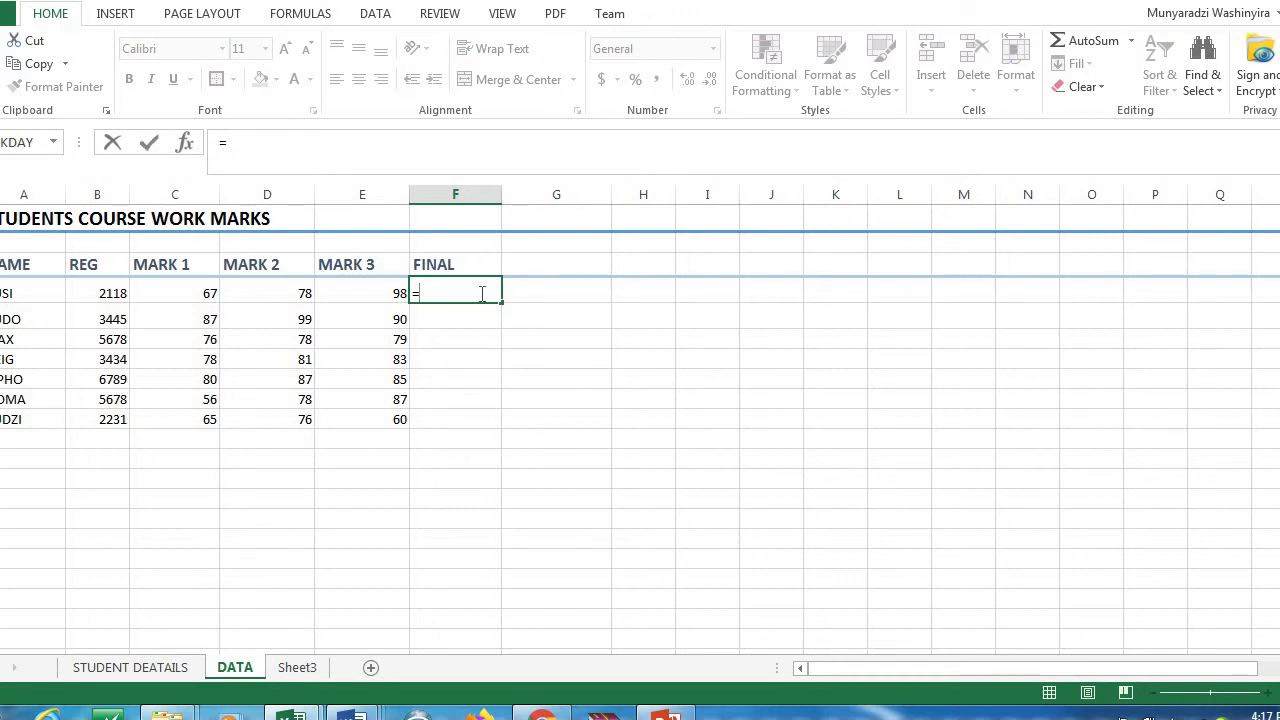
pyautogui.write('SUM')
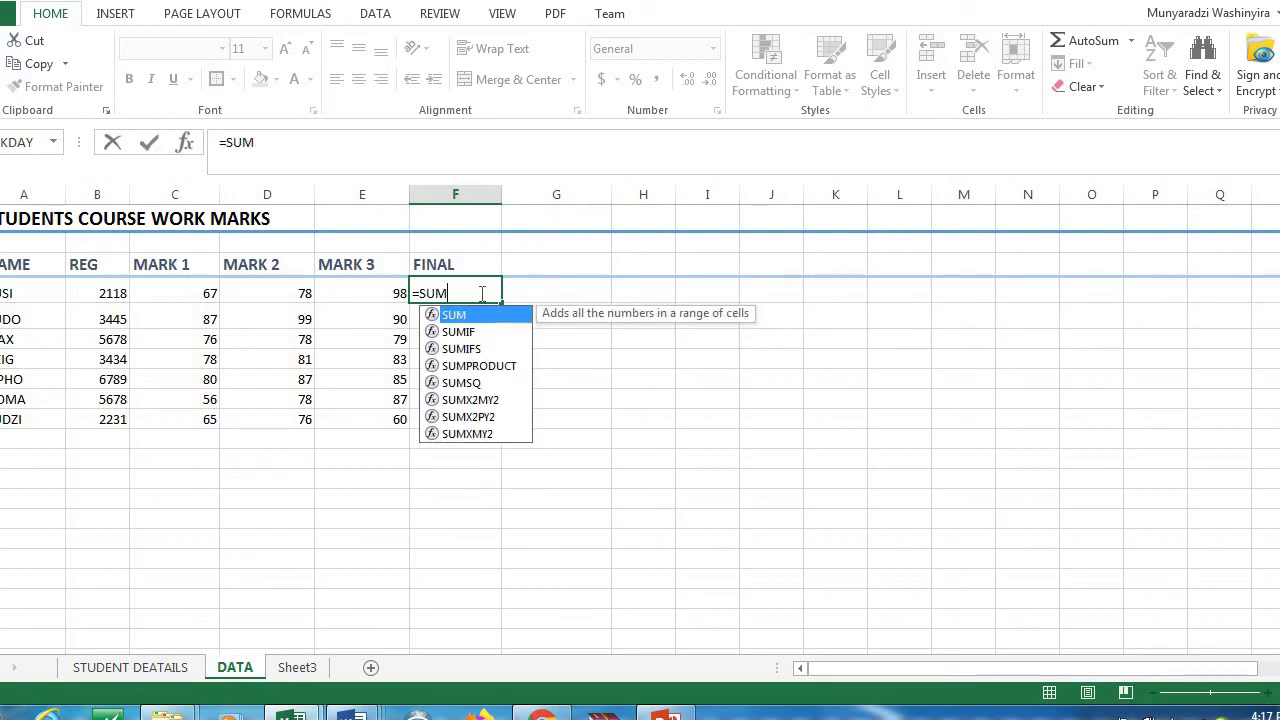
pyautogui.write('(')
pyautogui.click(211, 288)
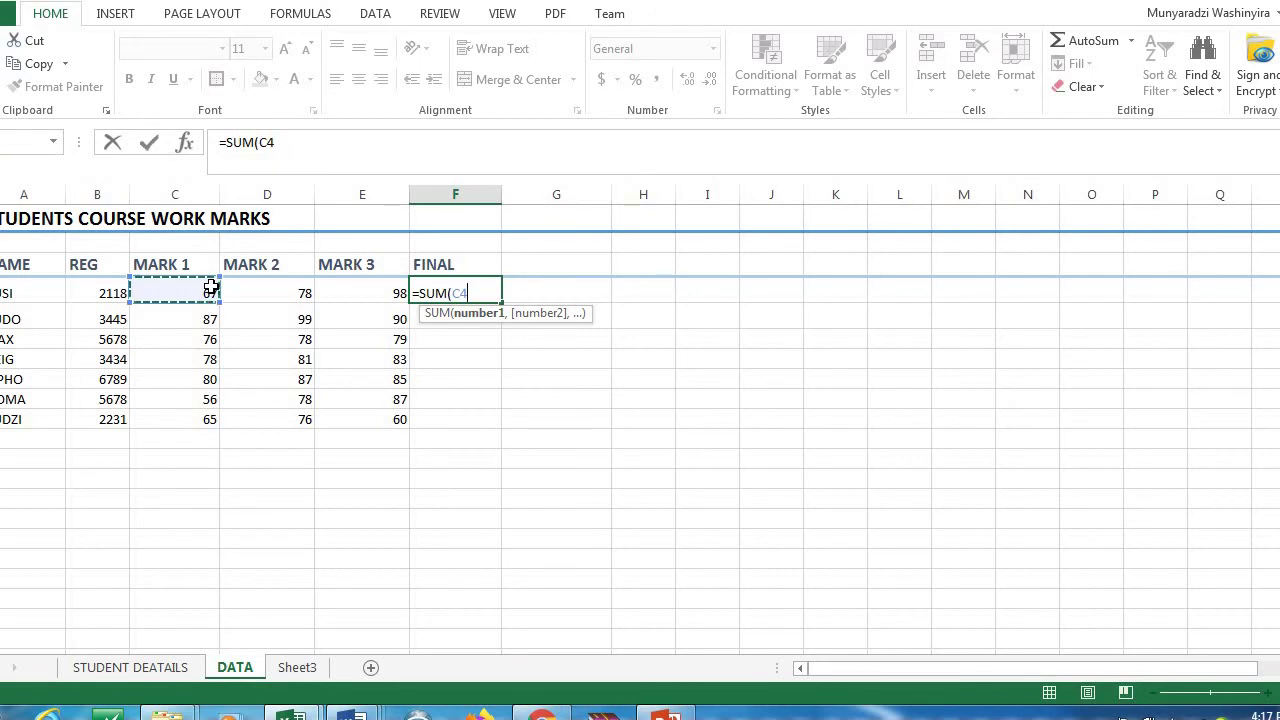
pyautogui.write('+')
pyautogui.click(299, 295)
pyautogui.write('+')
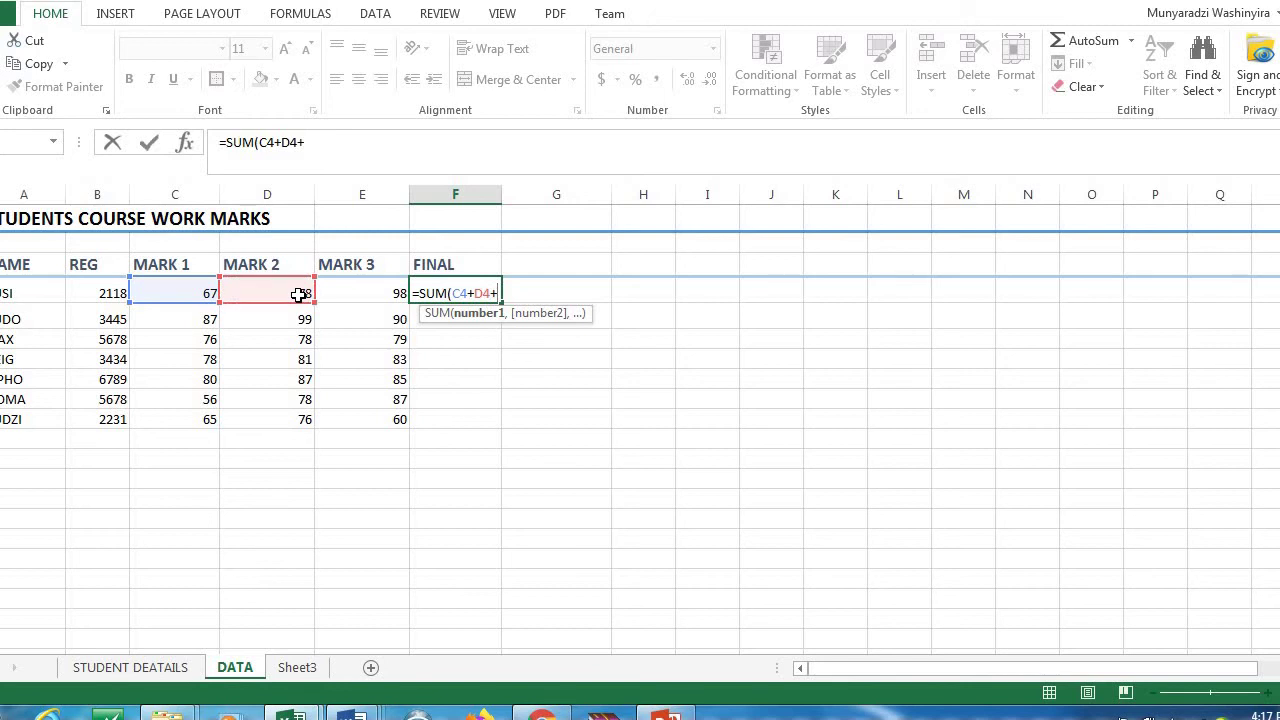
pyautogui.click(366, 308)
pyautogui.click(368, 294)
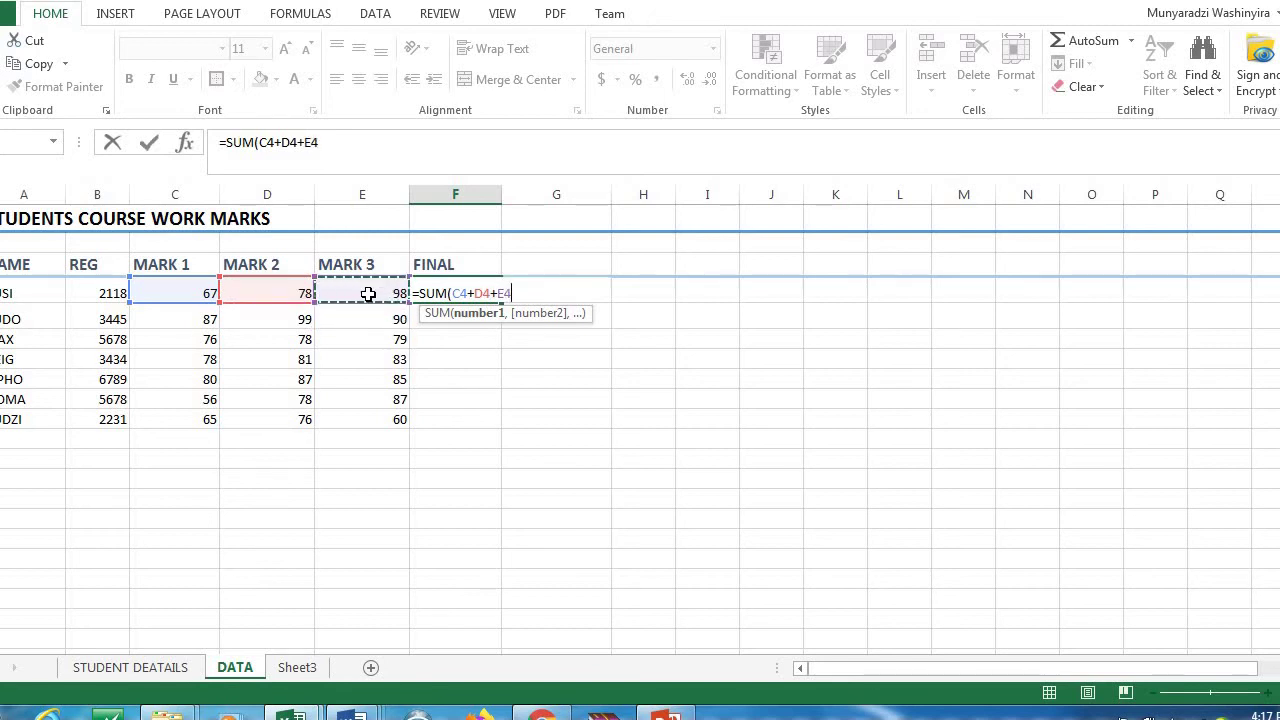
pyautogui.write(')/')
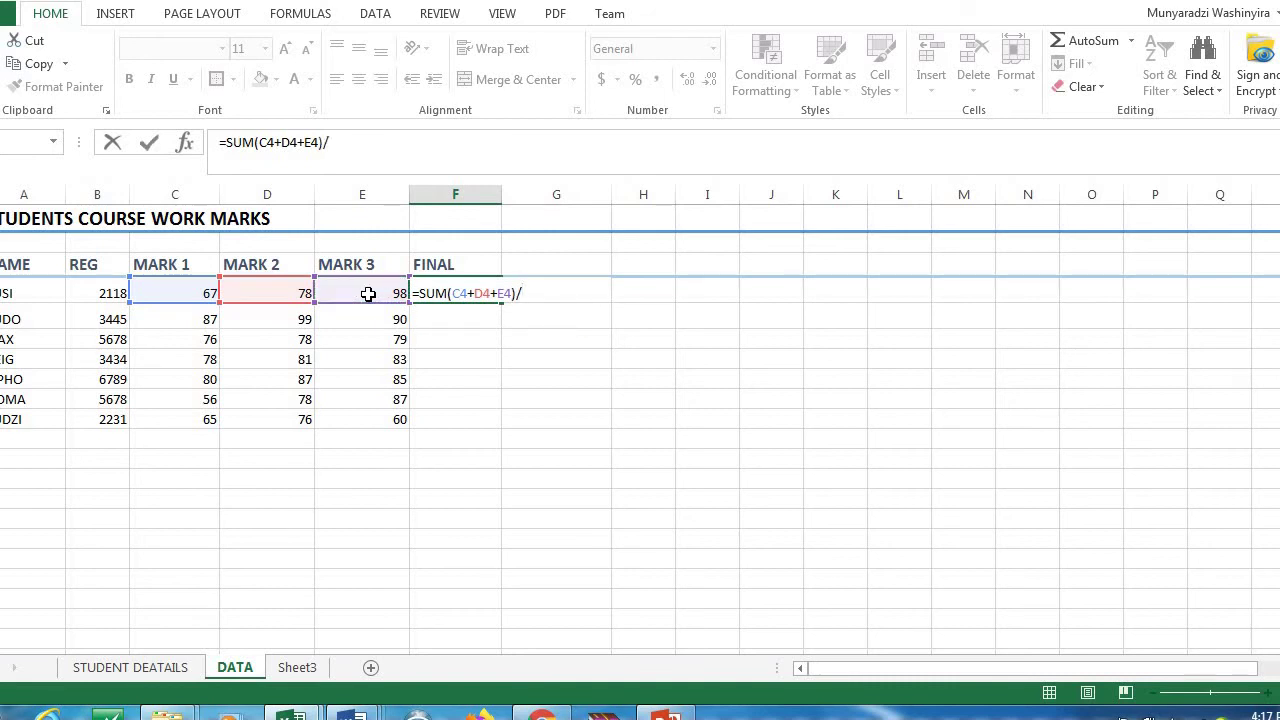
pyautogui.write('2')
pyautogui.press('BackSpace')
pyautogui.write('3')
pyautogui.press('Return')
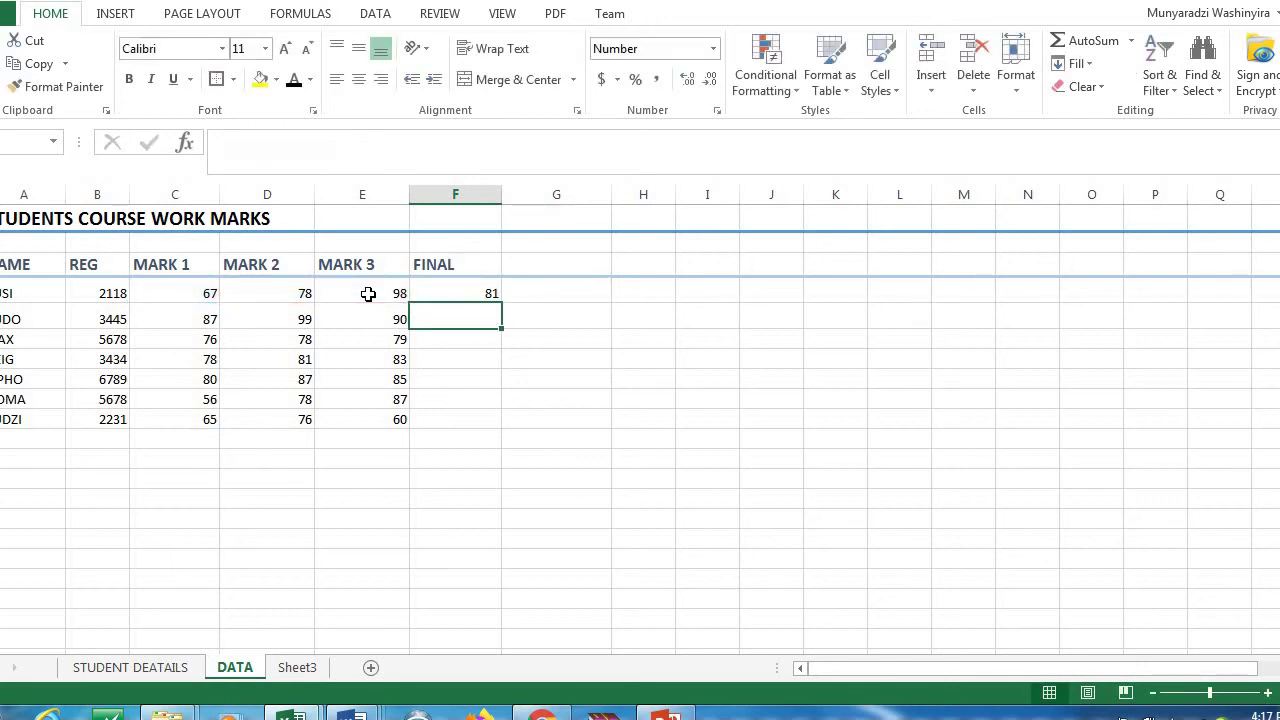
# - Fill the FINAL formula from F4 down through F10 for all remaining students and deselect the range
pyautogui.click(460, 297)
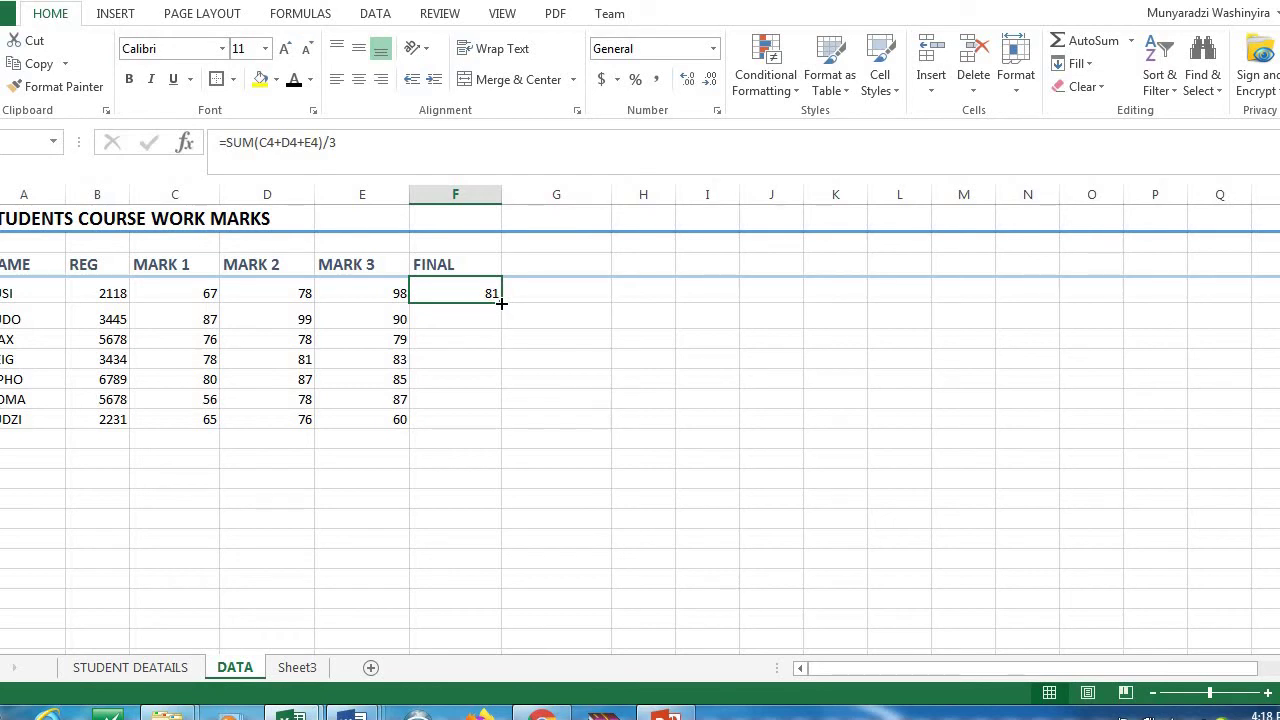
pyautogui.moveTo(501, 302); pyautogui.dragTo(501, 422)
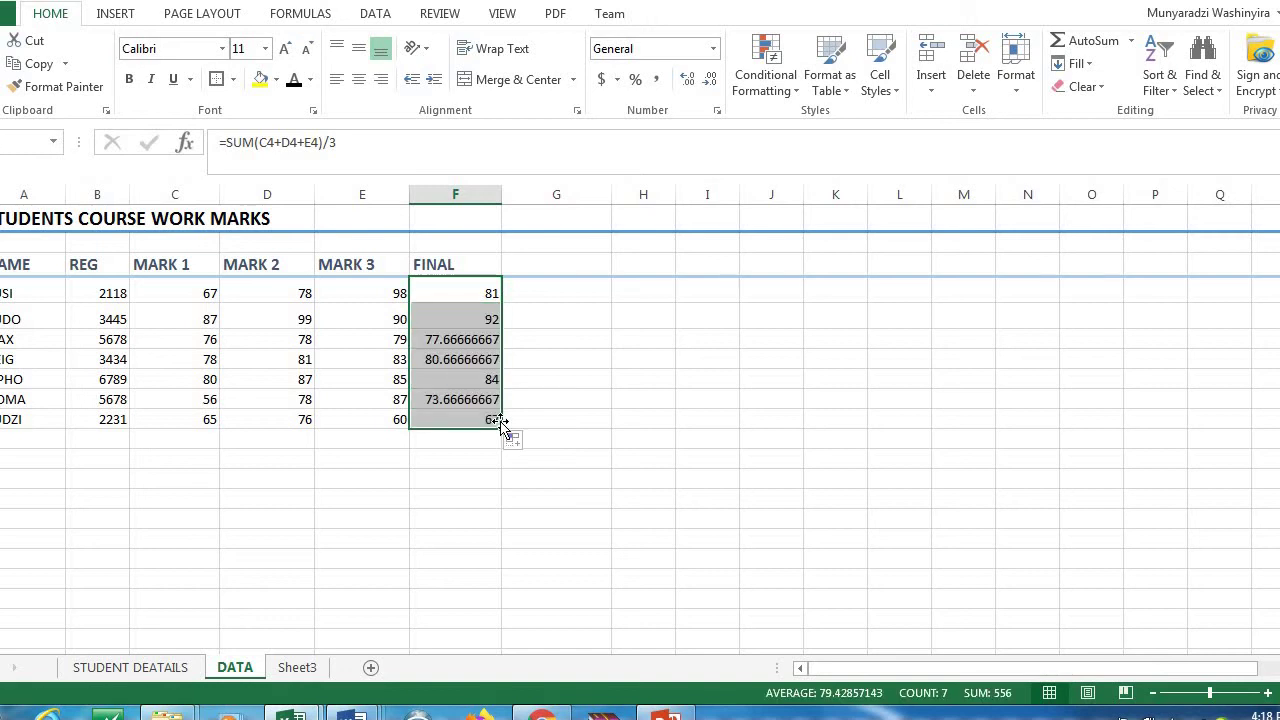
pyautogui.click(570, 339)
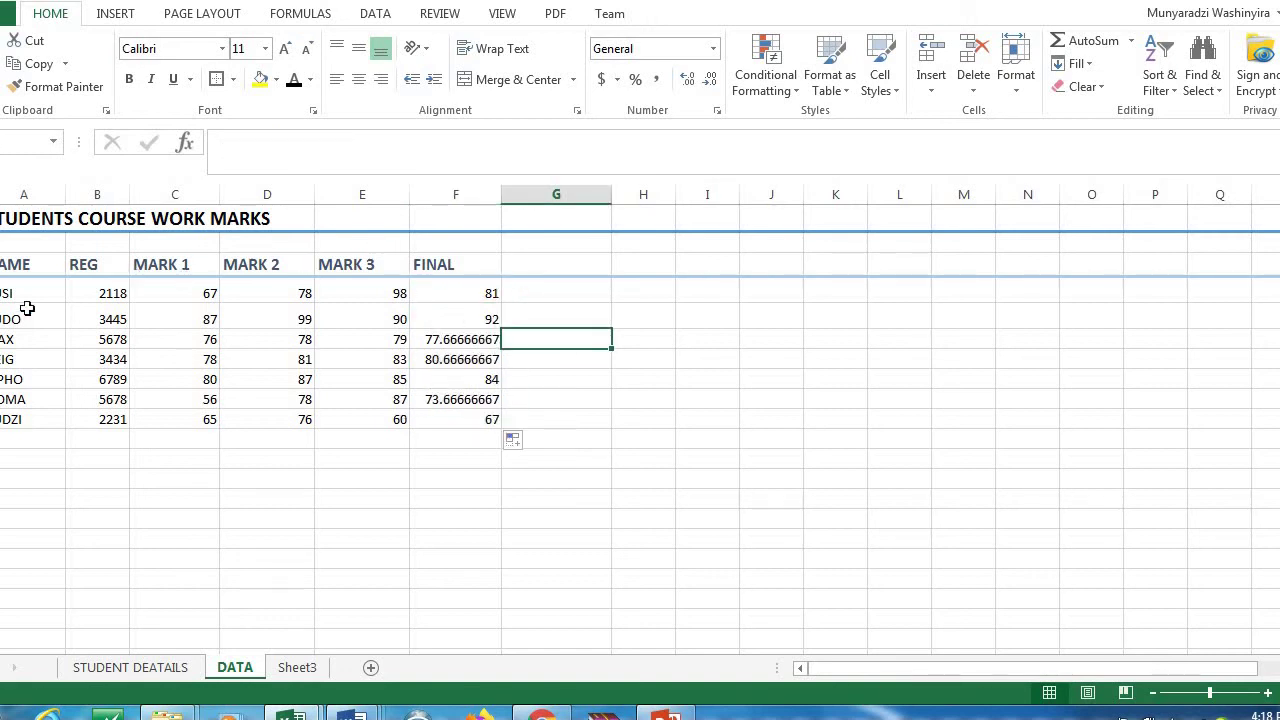
pyautogui.click(572, 293)
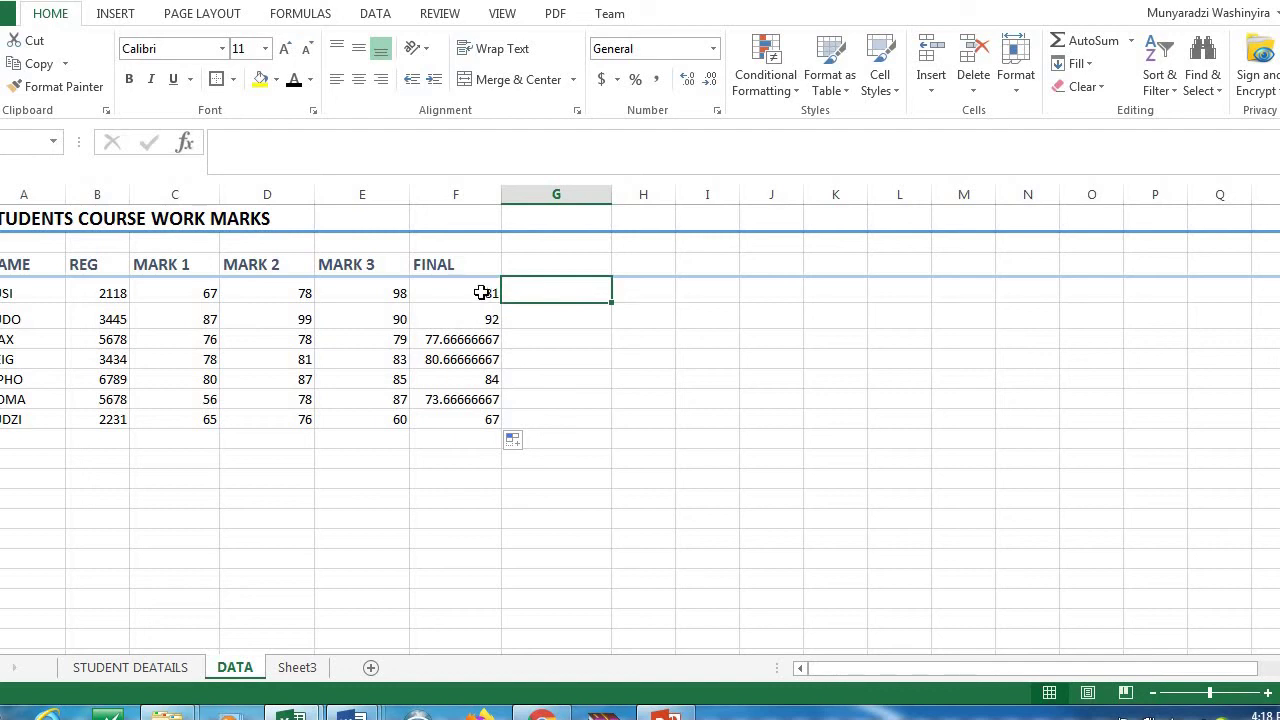
# - Reduce the decimal places of the FINAL marks in F4 through F10 until they display as whole numbers
pyautogui.click(482, 292)
pyautogui.moveTo(482, 292); pyautogui.dragTo(492, 417)
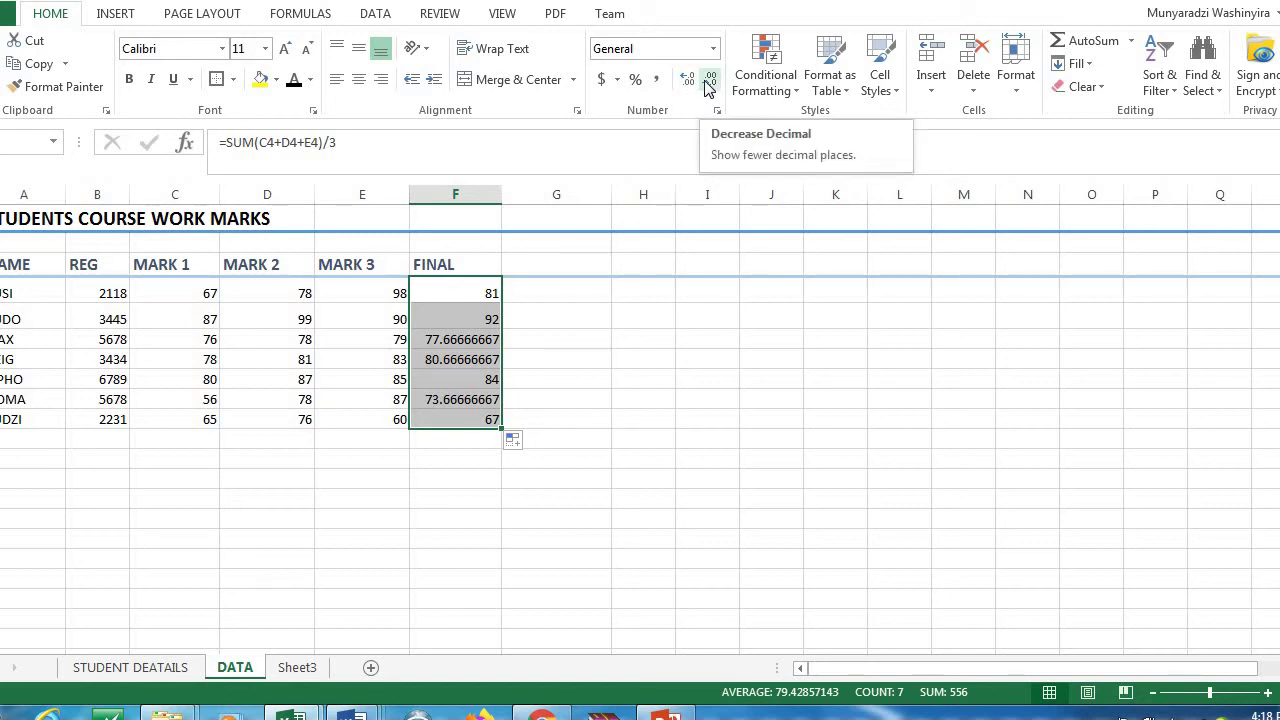
pyautogui.click(708, 84)
pyautogui.click(708, 84)
pyautogui.click(708, 84)
pyautogui.click(708, 84)
pyautogui.click(708, 84)
pyautogui.click(708, 84)
pyautogui.click(708, 84)
pyautogui.click(708, 84)
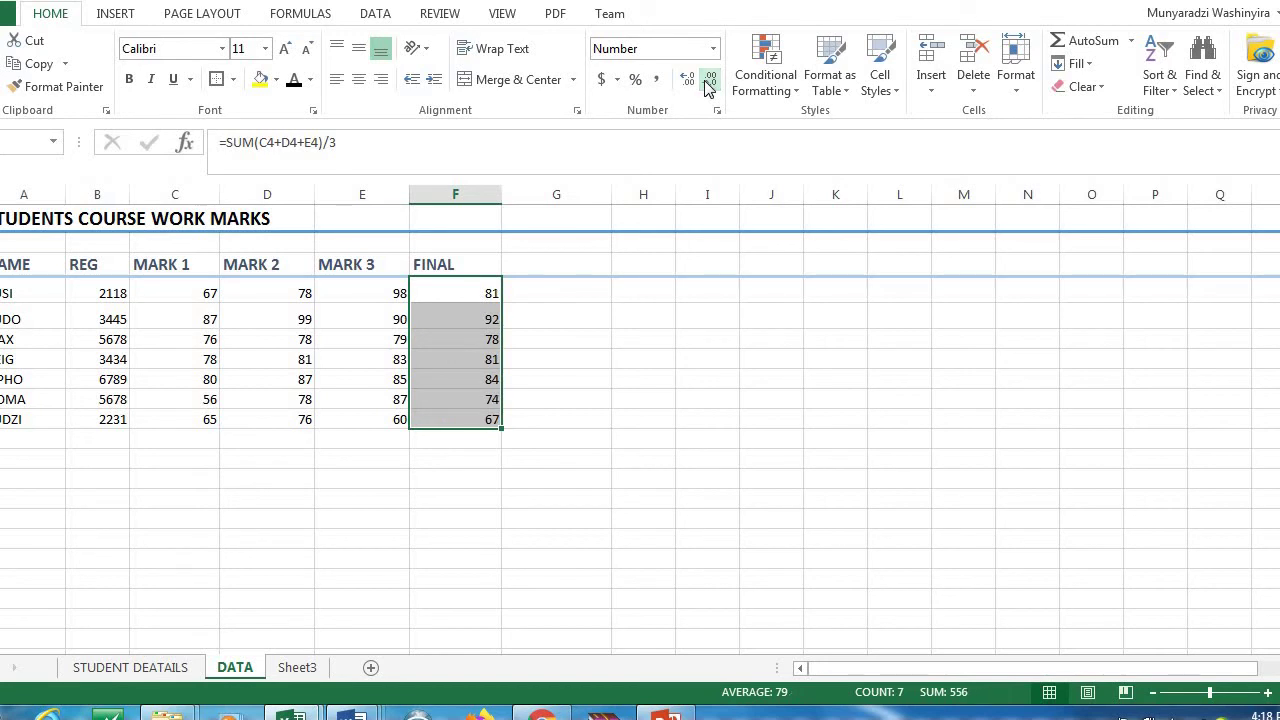
# - Enter the sample amounts 20, 45, 30, 23 and 12 in cells G4 through G8
pyautogui.click(568, 293)
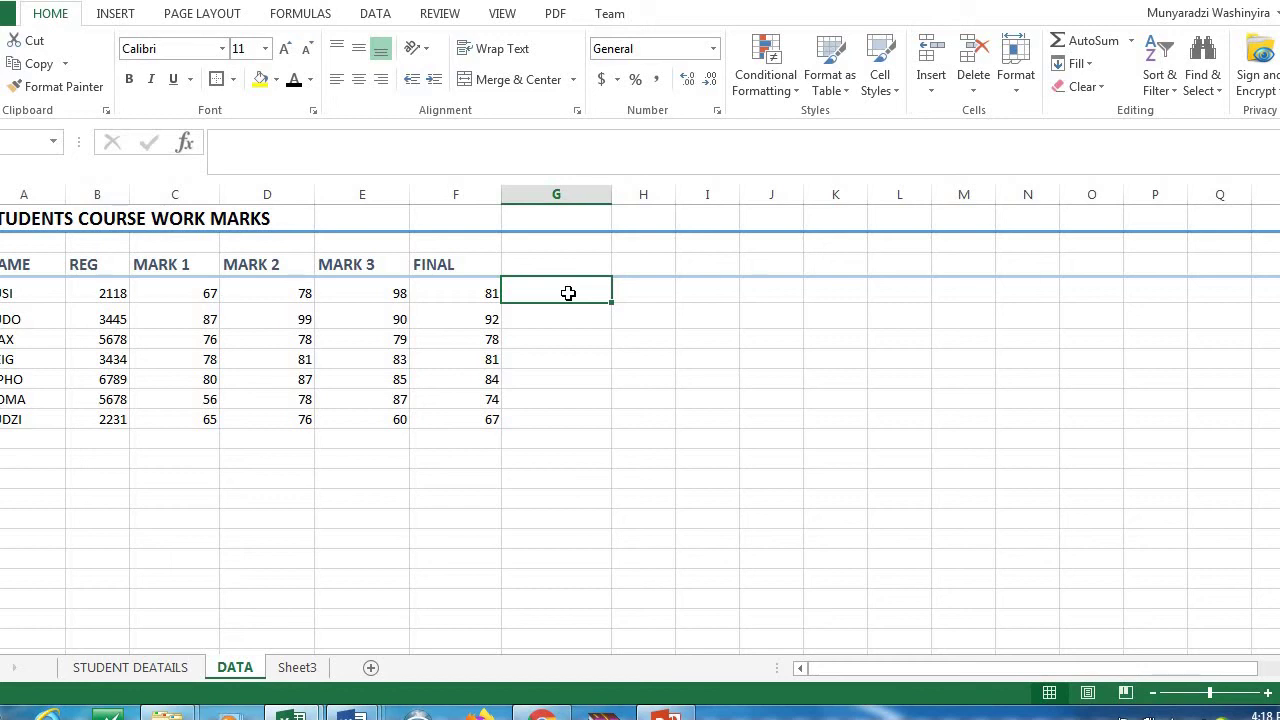
pyautogui.write('20')
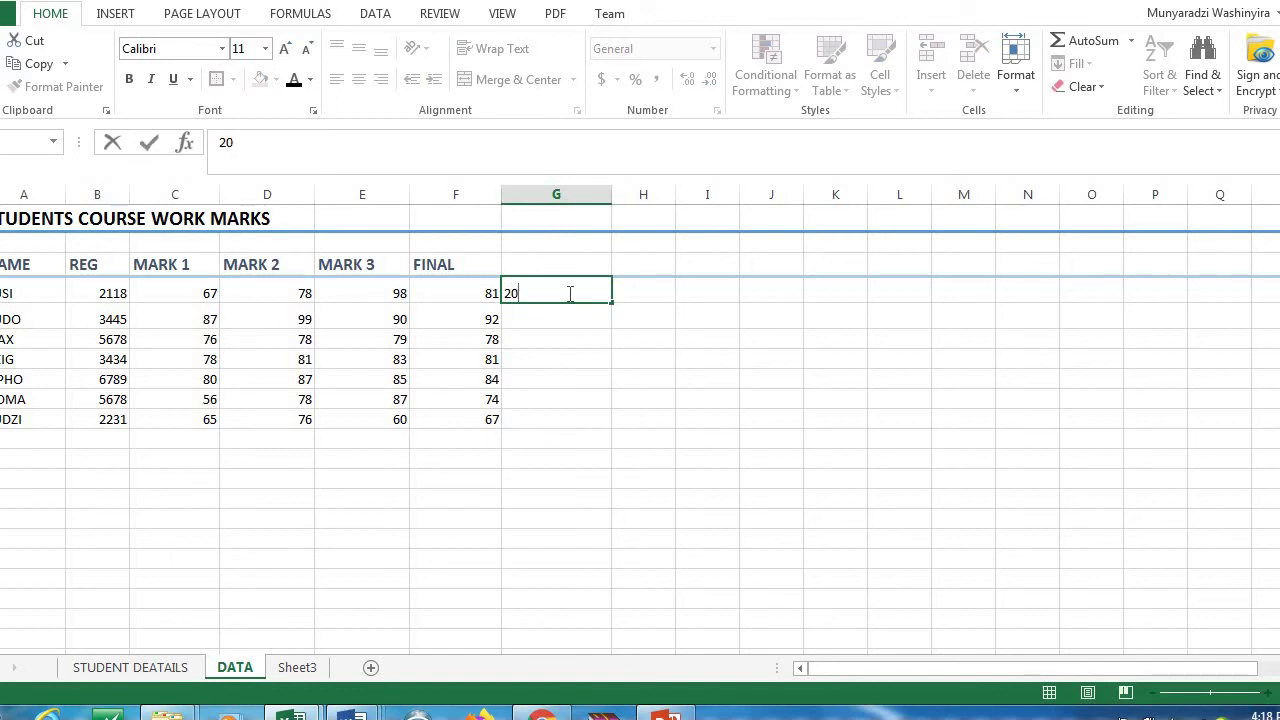
pyautogui.press('Return')
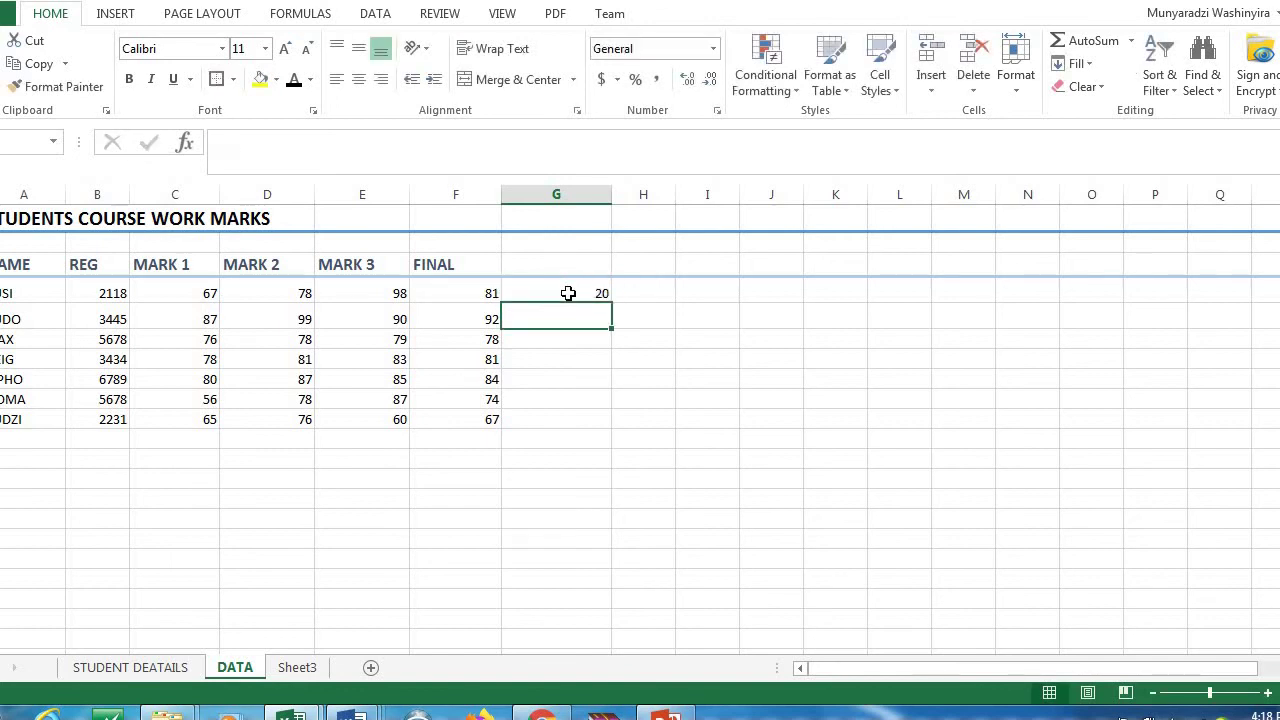
pyautogui.write('45')
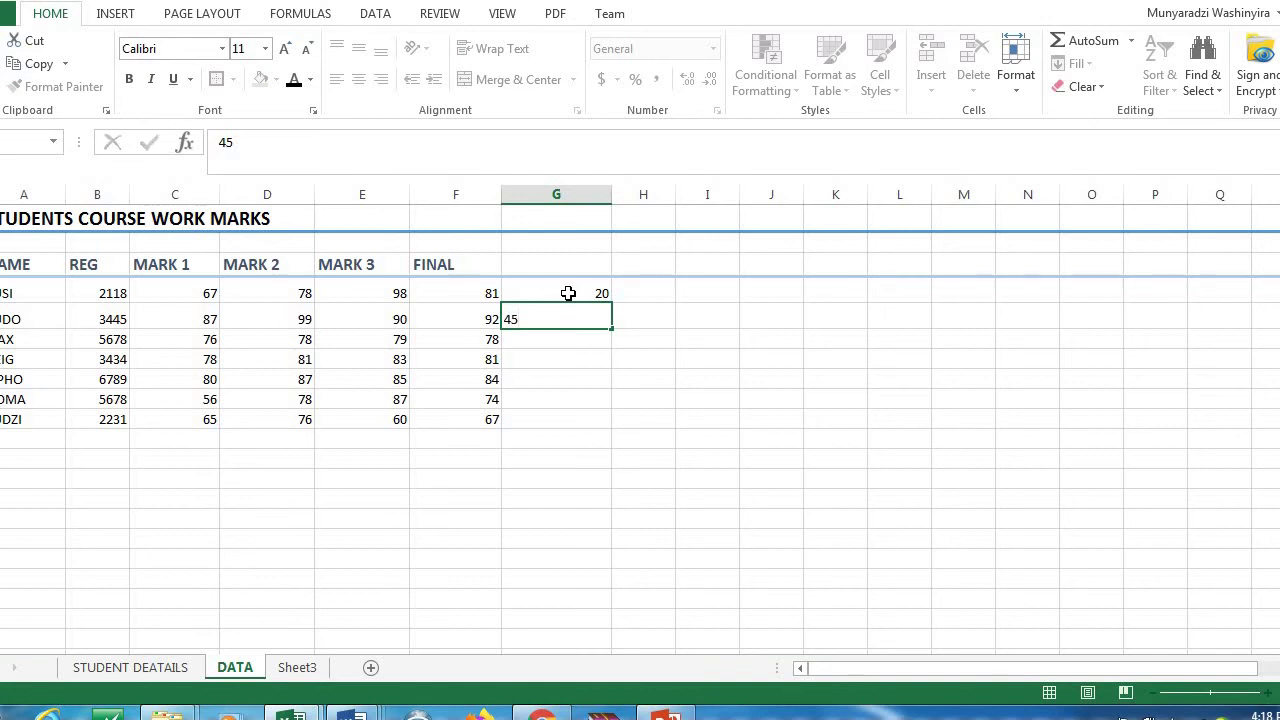
pyautogui.press('Return')
pyautogui.write('30')
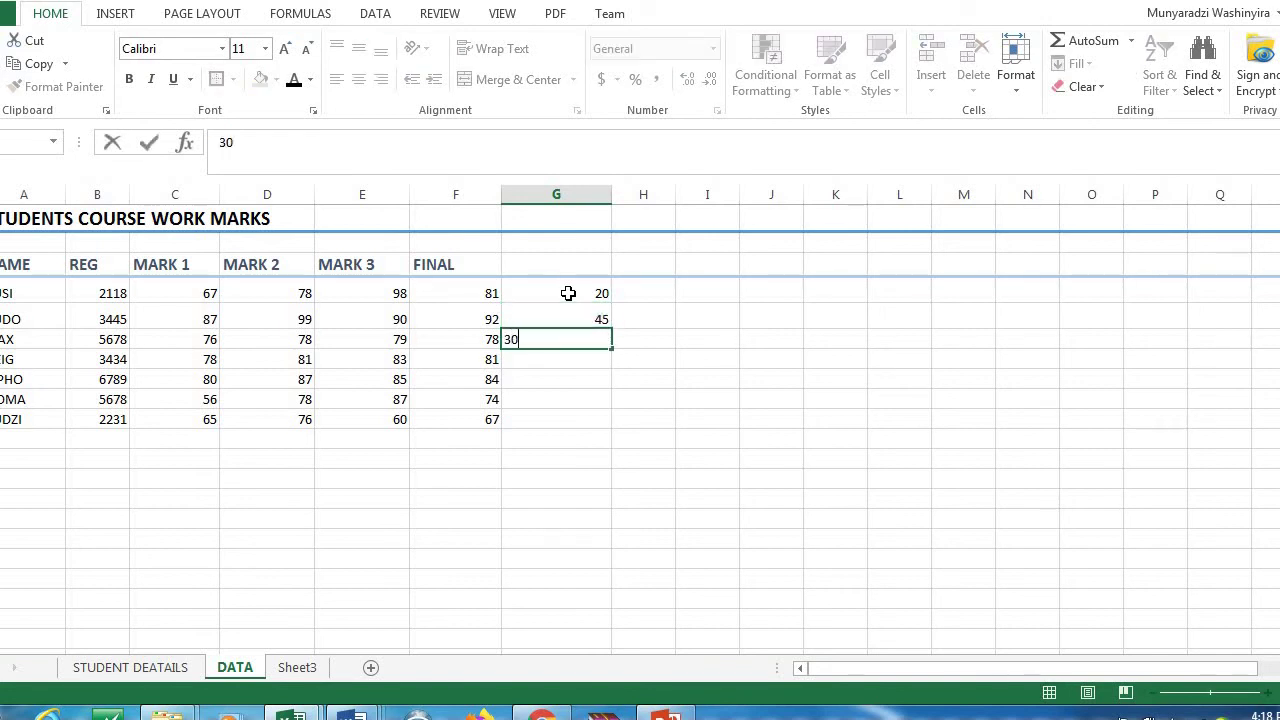
pyautogui.press('Return')
pyautogui.write('23')
pyautogui.press('Return')
pyautogui.write('12')
pyautogui.click(691, 335)
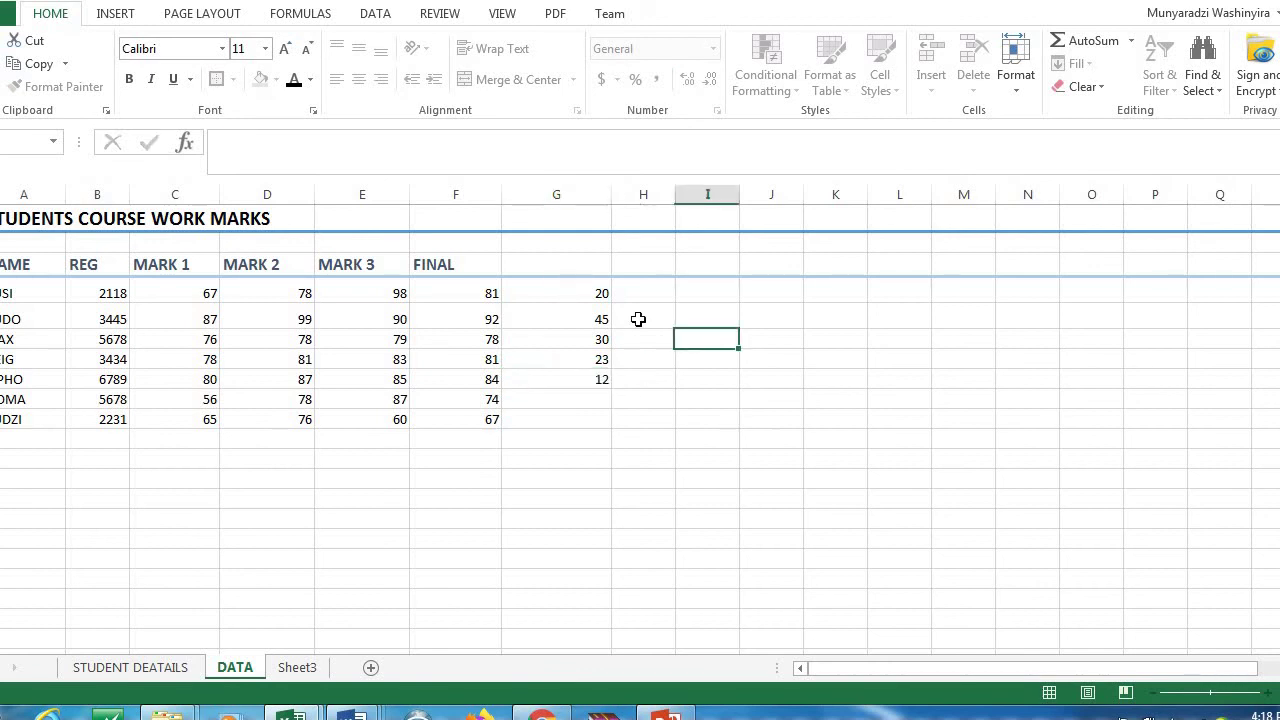
# - Apply the English (United States) dollar accounting format to the amount in cell G4
pyautogui.click(588, 292)
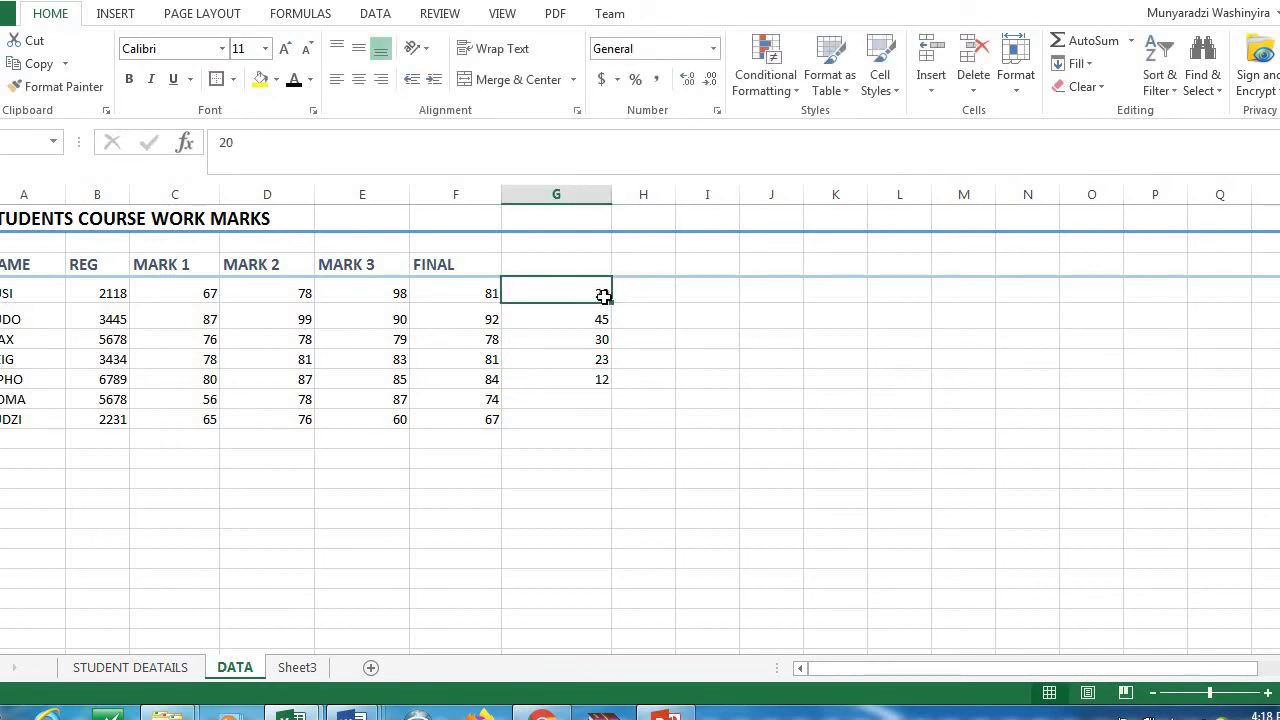
pyautogui.click(619, 84)
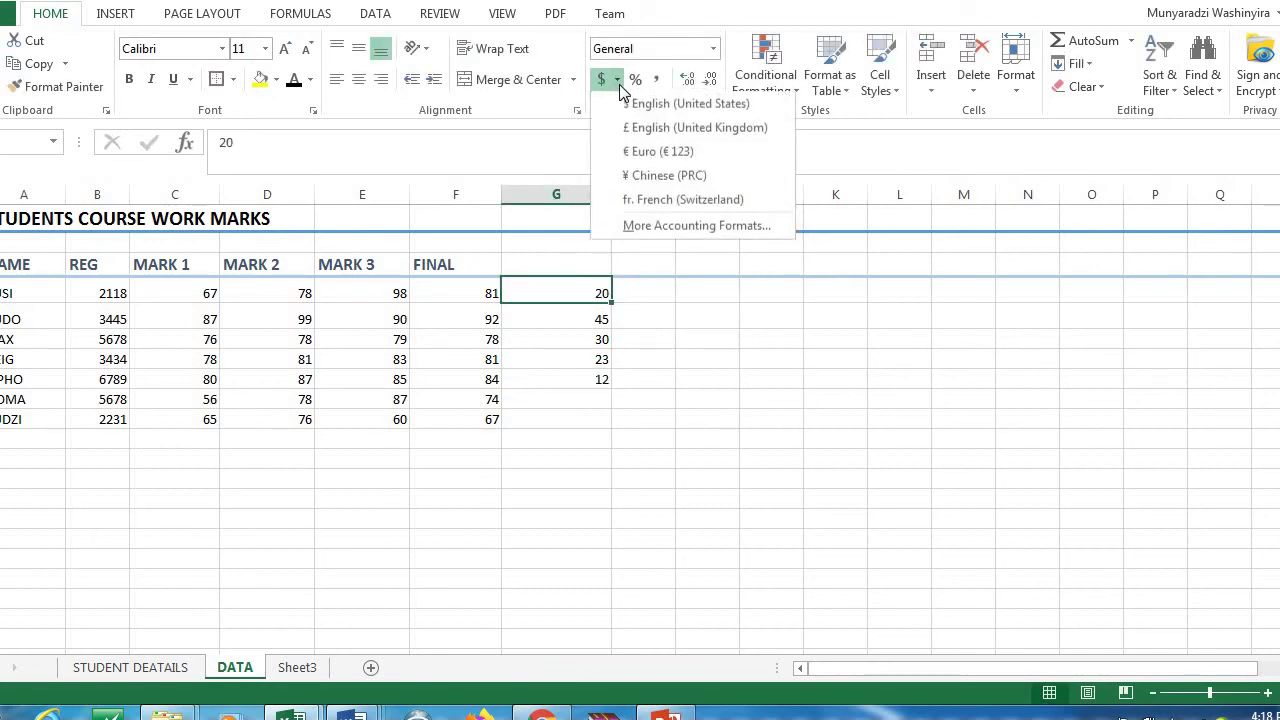
pyautogui.click(646, 109)
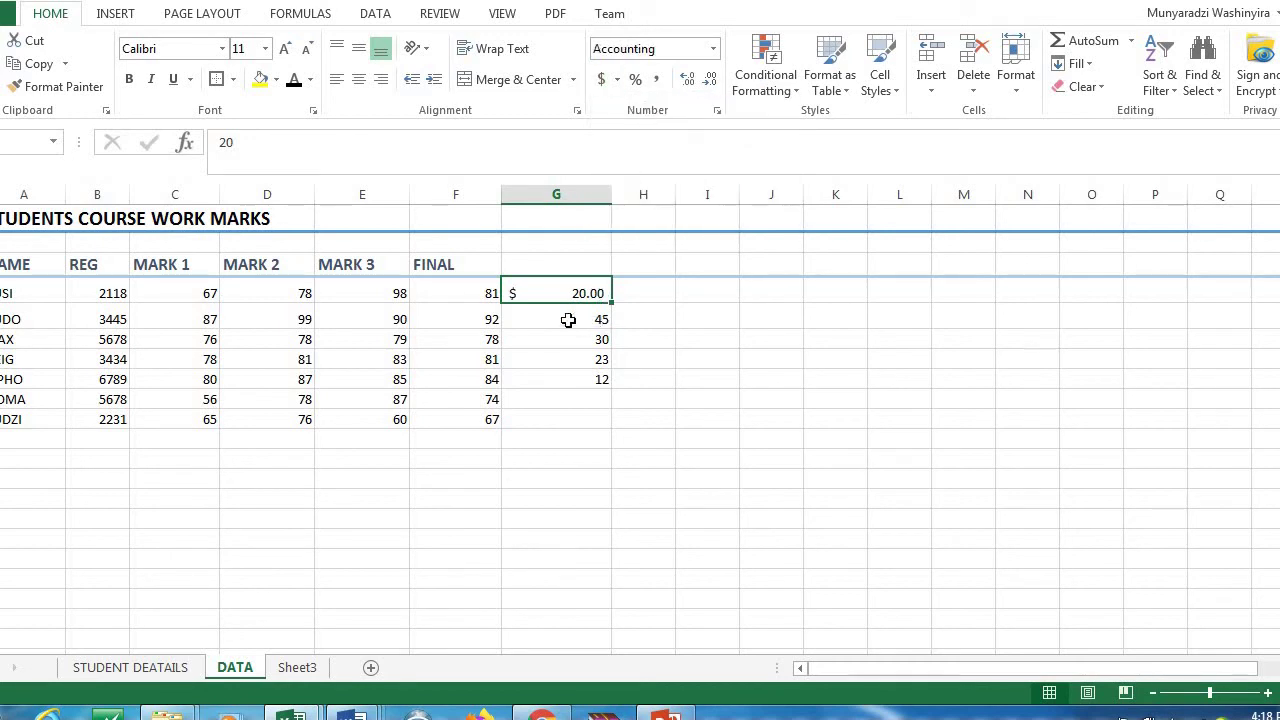
# - Try to extend the dollar format by filling cell G4 down through G9, and undo the latest changes in column G
pyautogui.moveTo(611, 300); pyautogui.dragTo(598, 402)
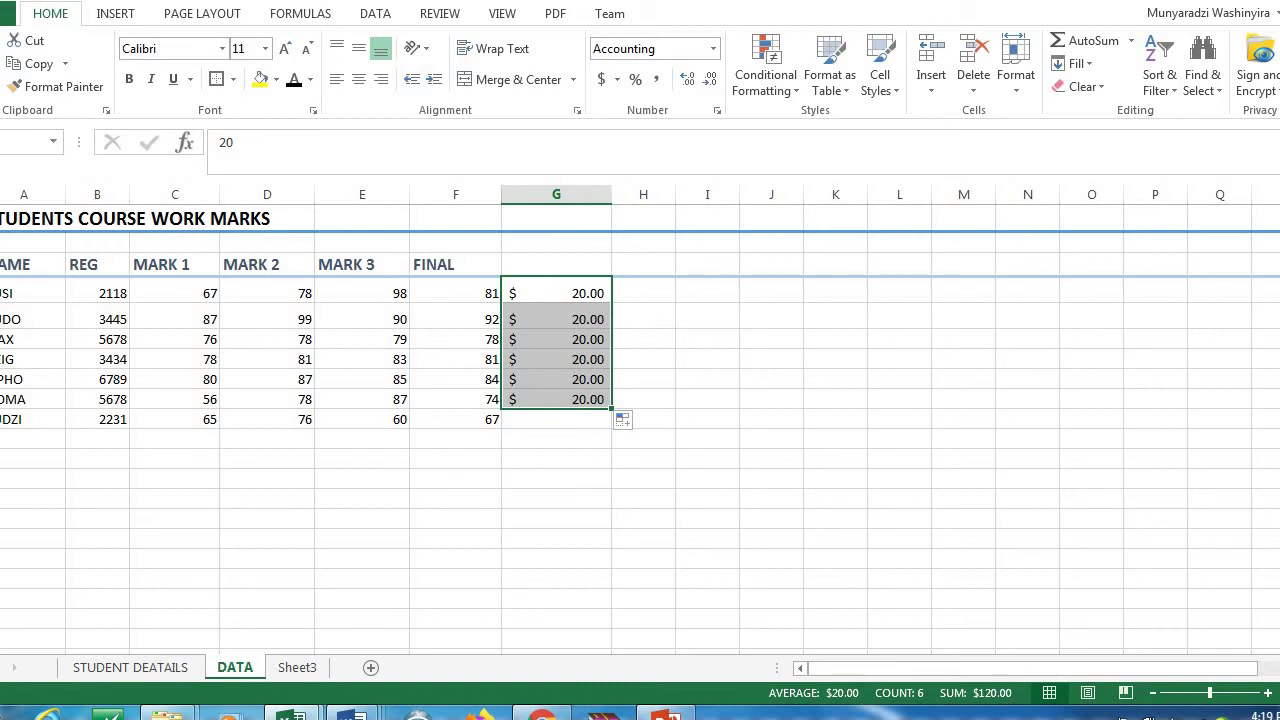
pyautogui.hotkey('ctrl', 'z')
pyautogui.hotkey('ctrl', 'z')
# - Apply the dollar accounting format individually to the amounts in cells G4 through G7
pyautogui.click(586, 300)
pyautogui.click(602, 80)
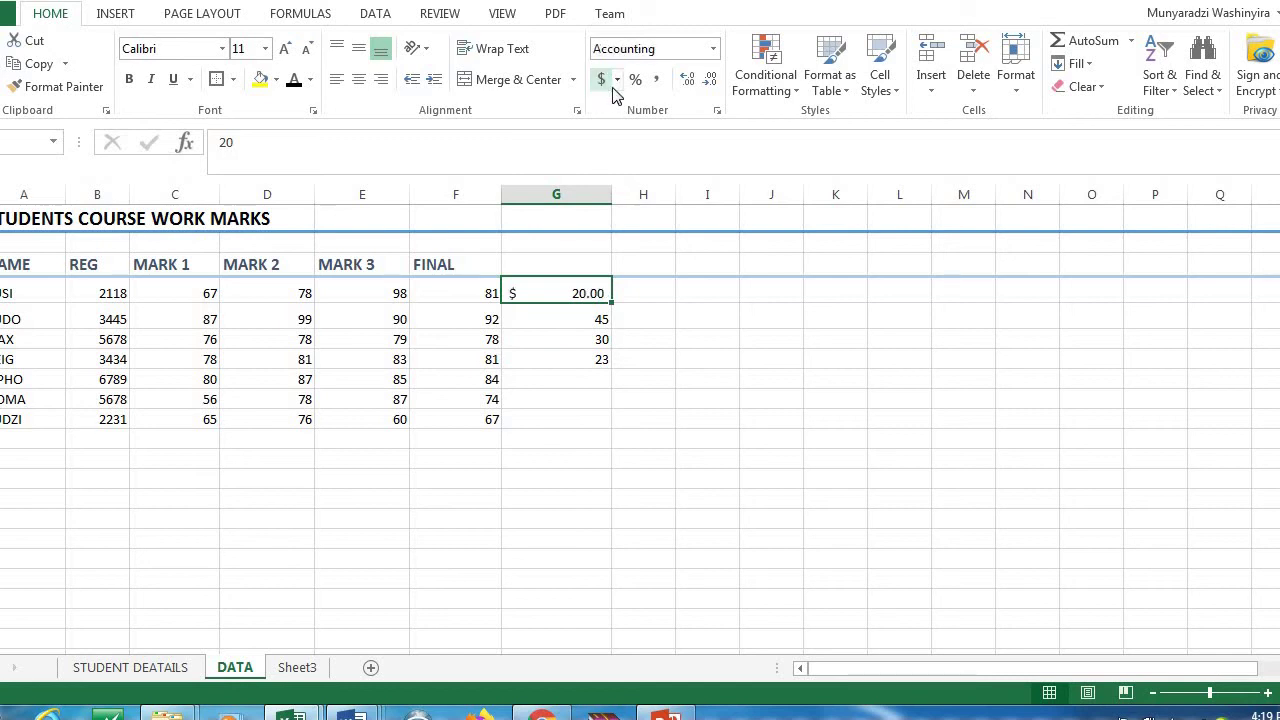
pyautogui.moveTo(585, 309); pyautogui.dragTo(616, 324)
pyautogui.click(604, 320)
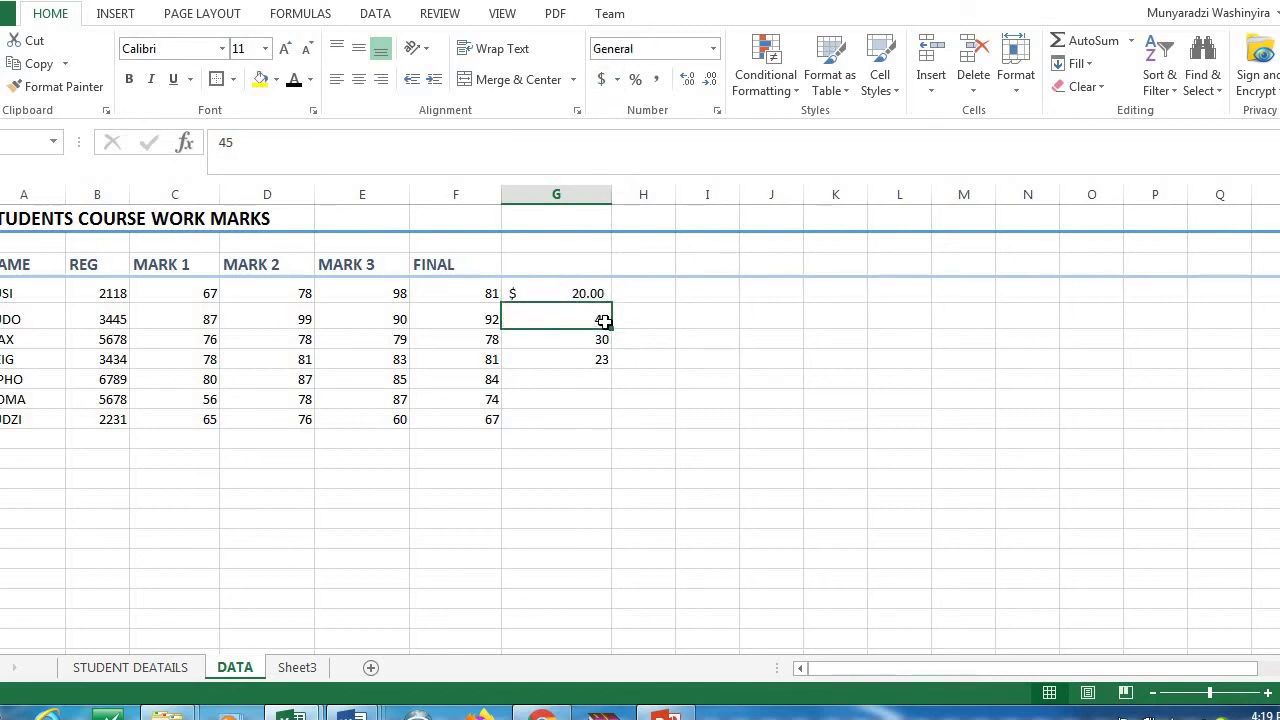
pyautogui.click(603, 80)
pyautogui.click(550, 347)
pyautogui.click(600, 79)
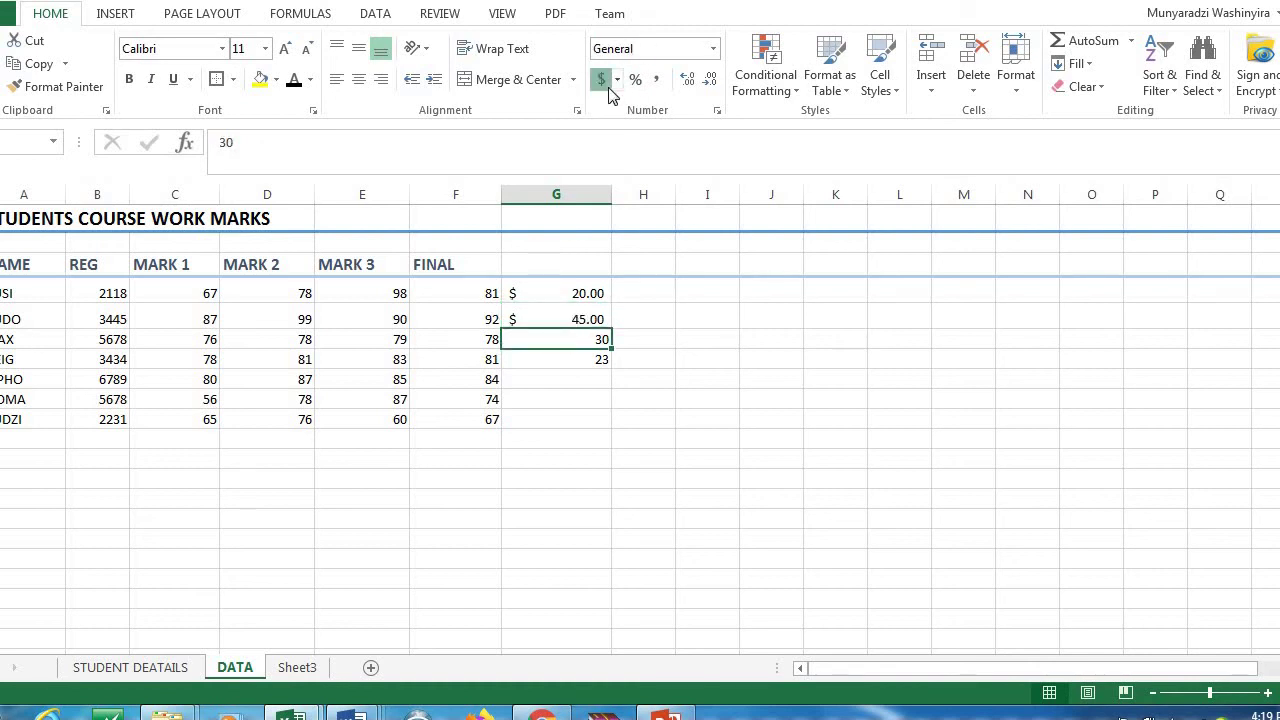
pyautogui.click(606, 360)
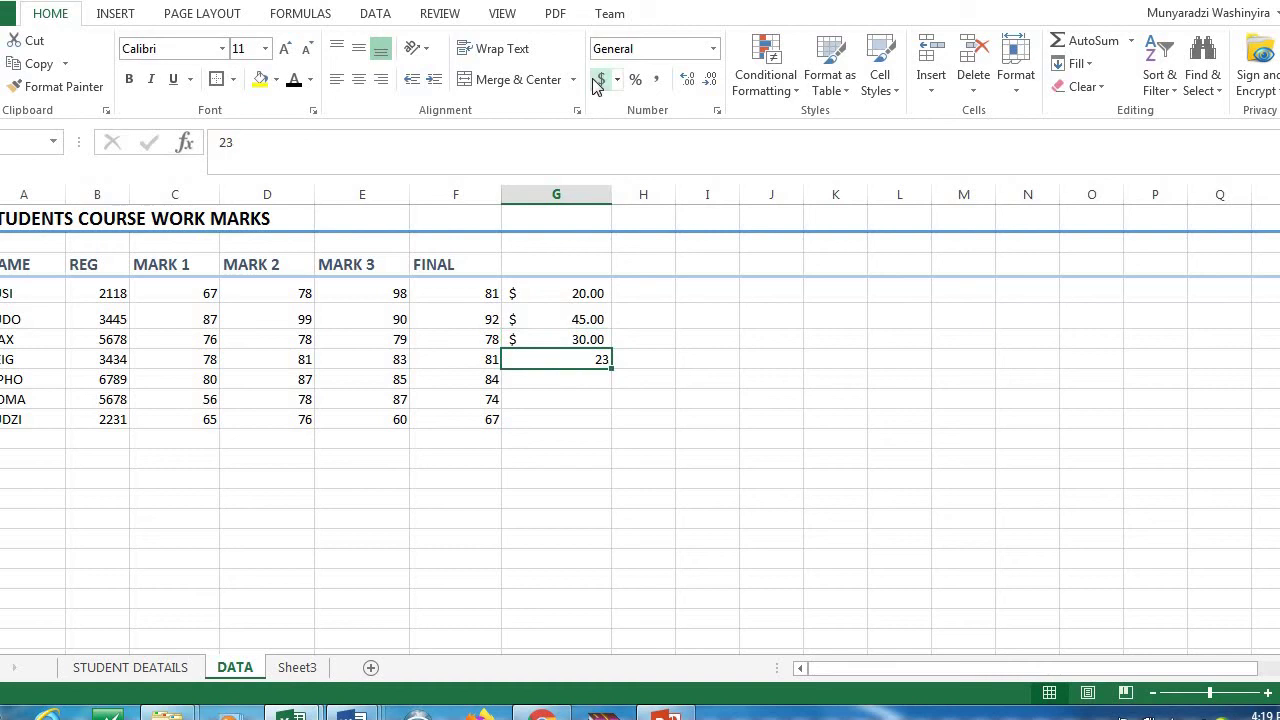
pyautogui.click(600, 79)
# - Undo the dollar formatting and all the sample amounts entered in column G
pyautogui.hotkey('ctrl', 'z')
pyautogui.hotkey('ctrl', 'z')
pyautogui.hotkey('ctrl', 'z')
pyautogui.hotkey('ctrl', 'z')
pyautogui.hotkey('ctrl', 'z')
pyautogui.hotkey('ctrl', 'z')
pyautogui.hotkey('ctrl', 'z')
pyautogui.hotkey('ctrl', 'z')
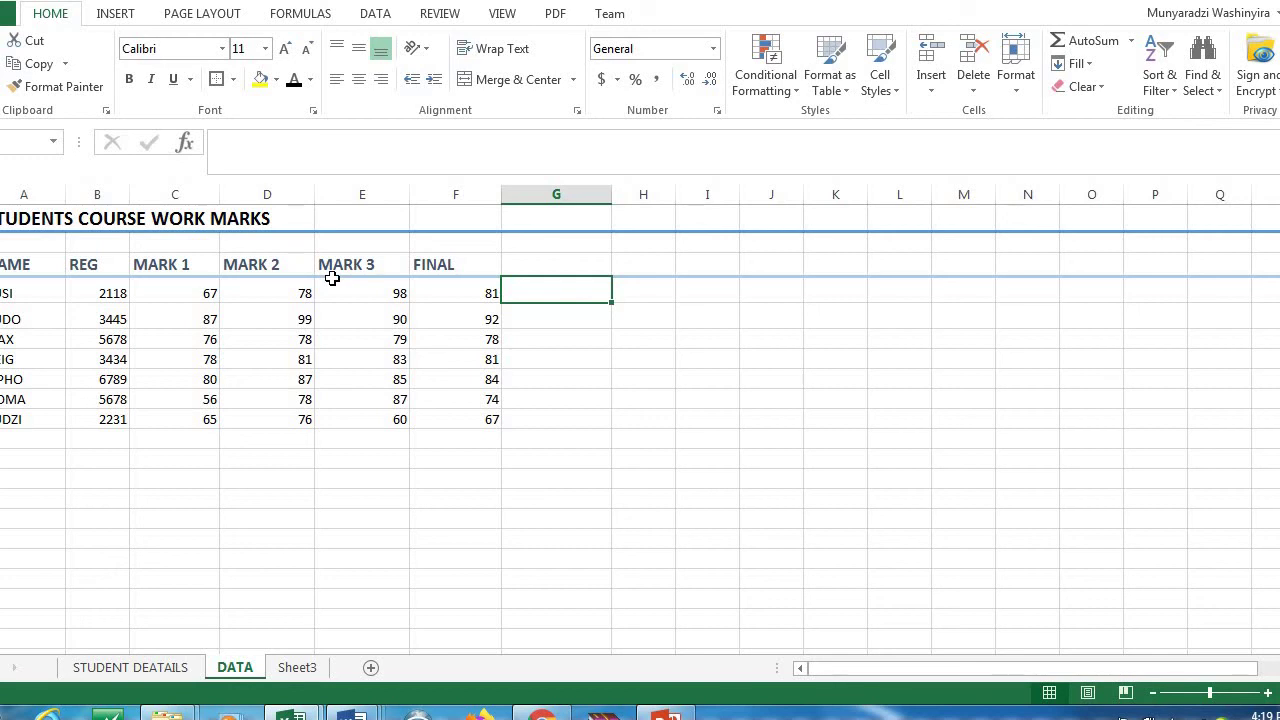
# - Hide columns B through E so only the student names and FINAL marks are shown
pyautogui.click(111, 195)
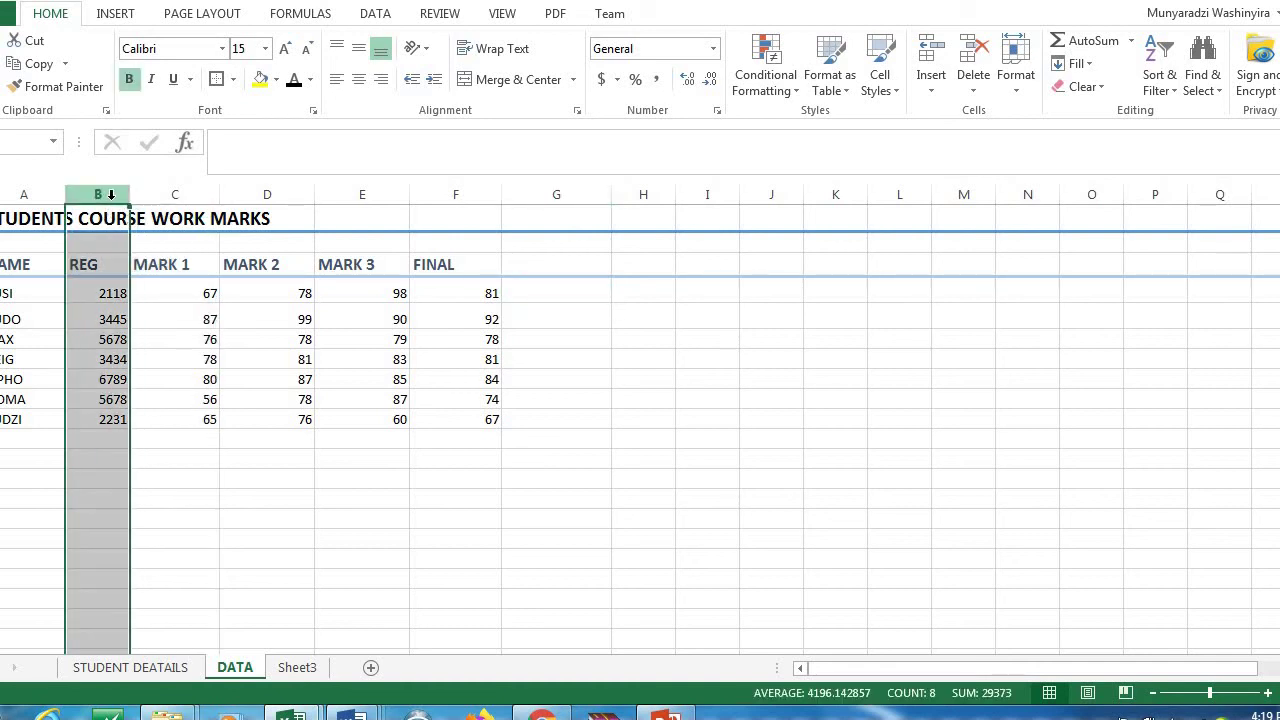
pyautogui.moveTo(111, 195); pyautogui.dragTo(371, 216)
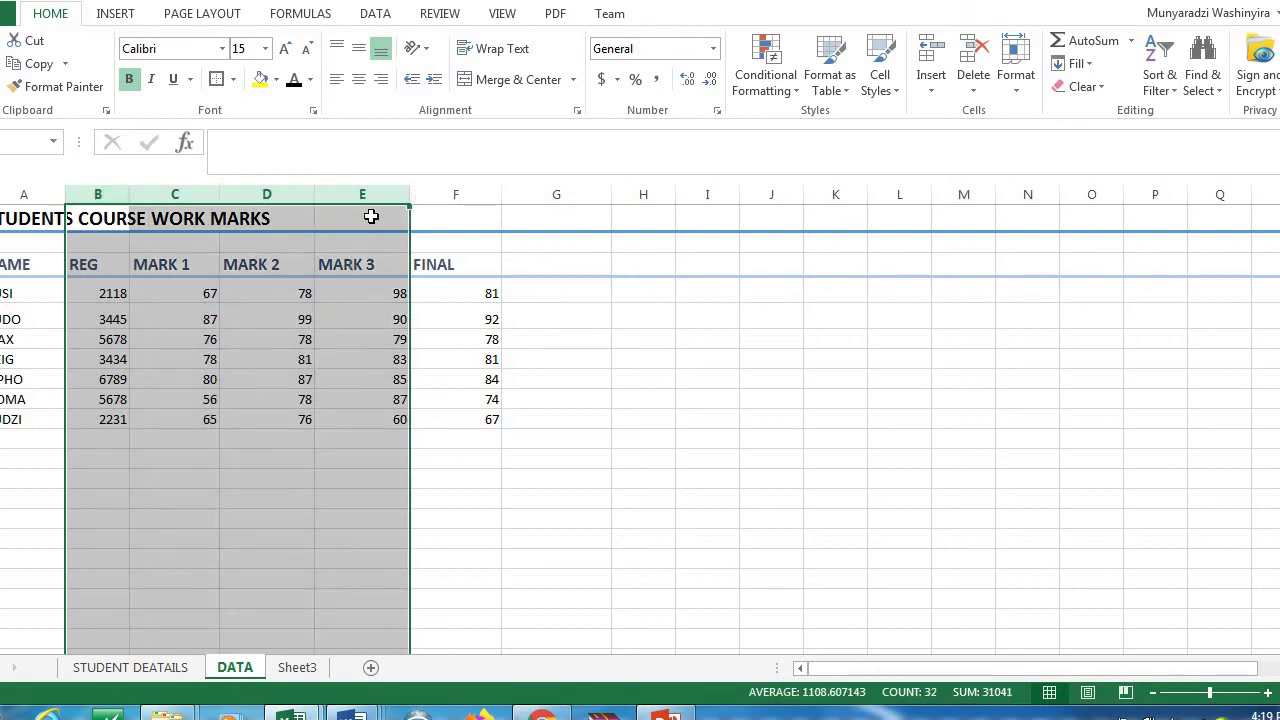
pyautogui.rightClick(295, 236)
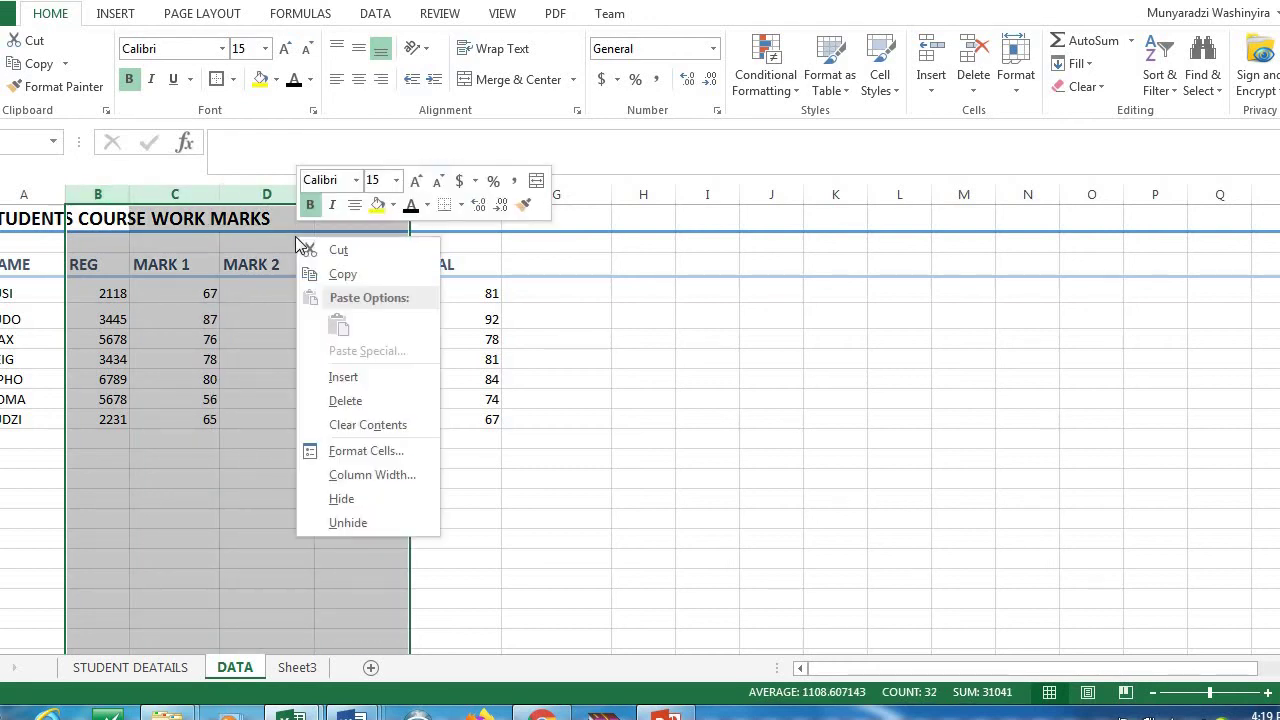
pyautogui.click(366, 498)
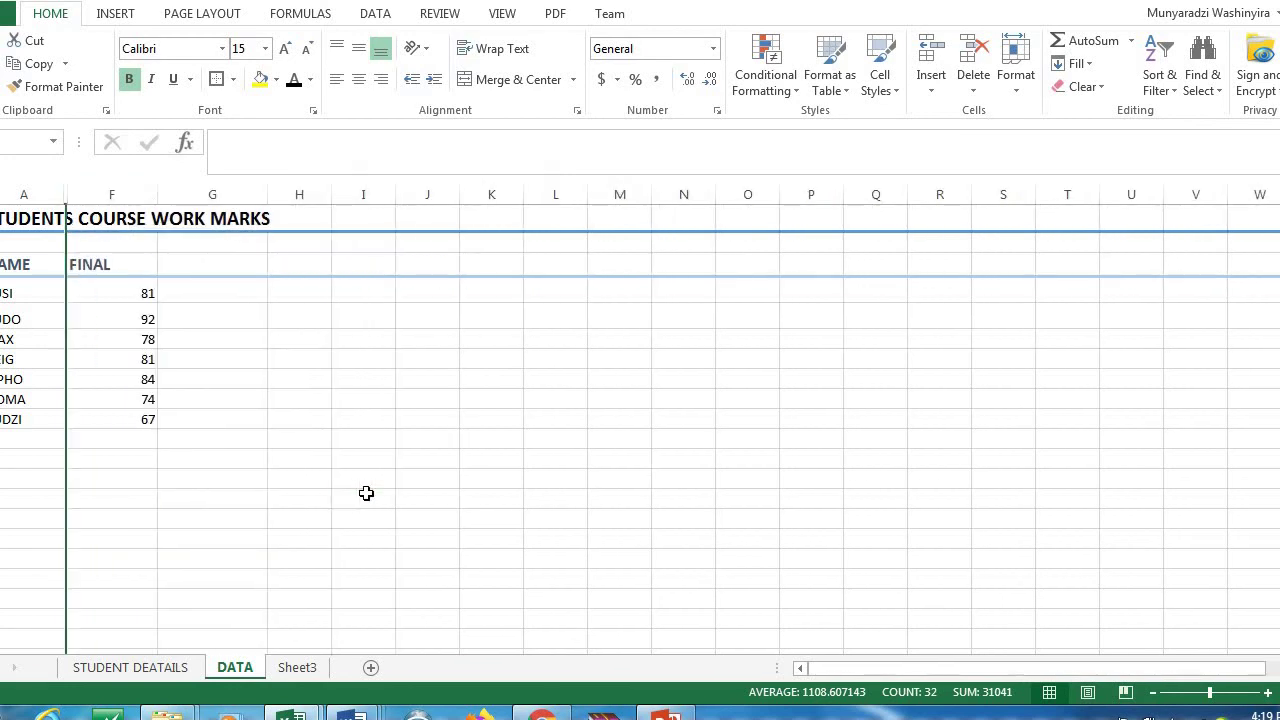
pyautogui.click(263, 338)
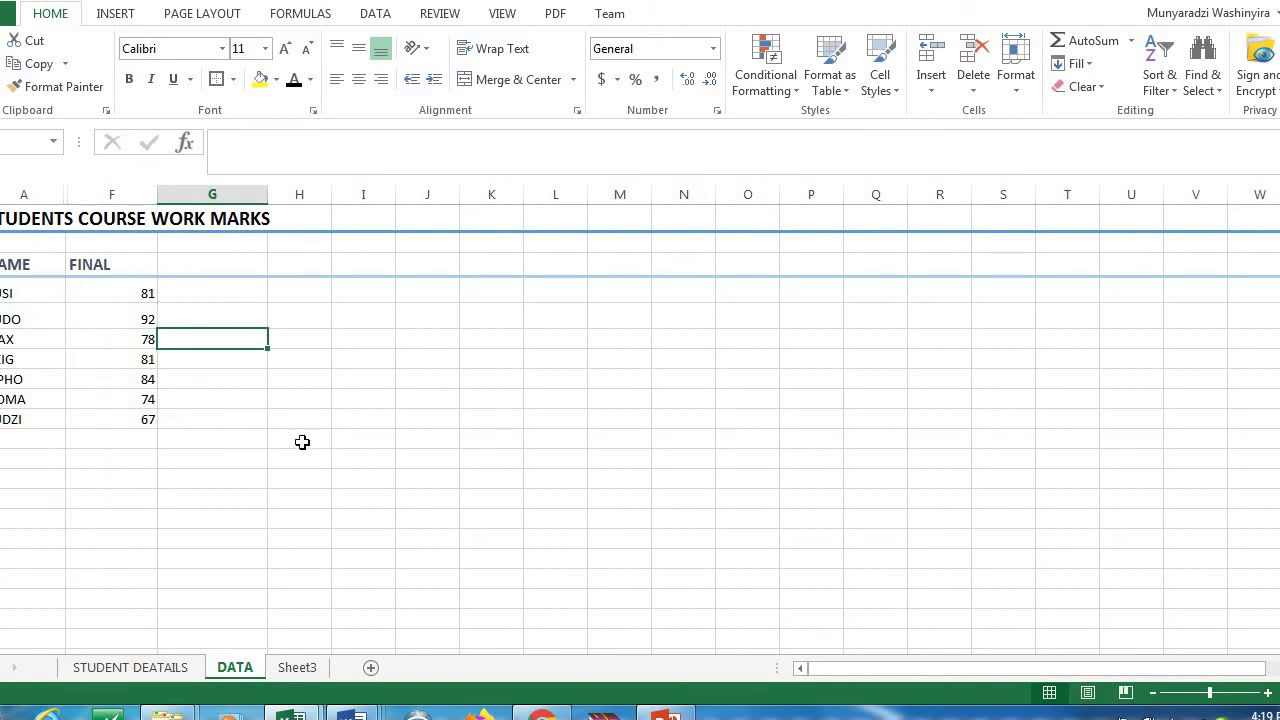
pyautogui.click(194, 483)
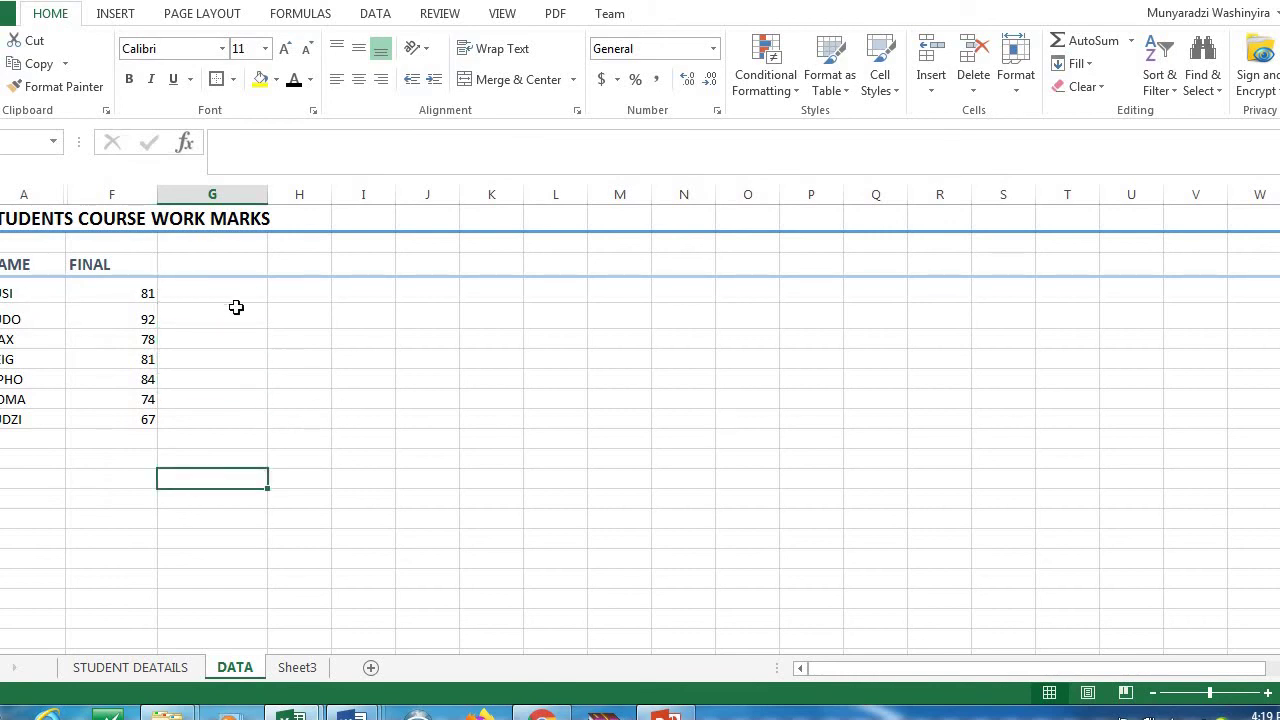
# - Insert a 2-D clustered column chart from the title, names and FINAL marks in A1 through G10
pyautogui.moveTo(192, 218); pyautogui.dragTo(191, 423)
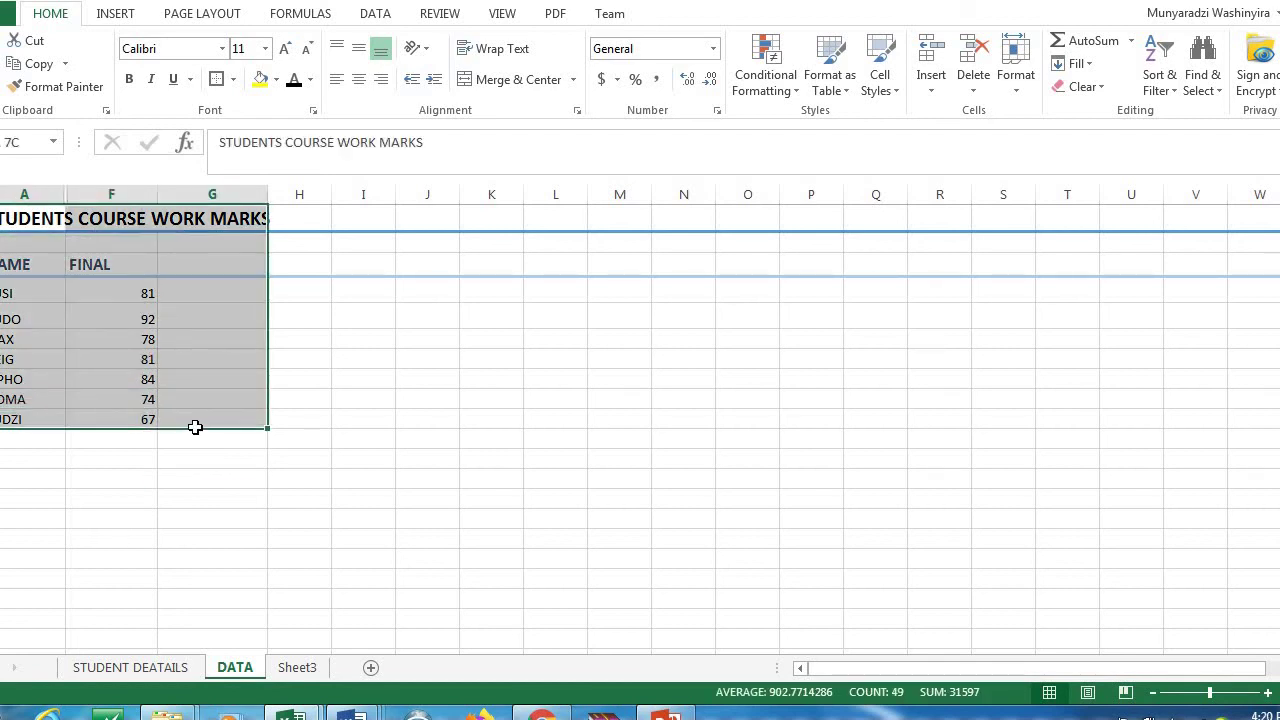
pyautogui.click(123, 13)
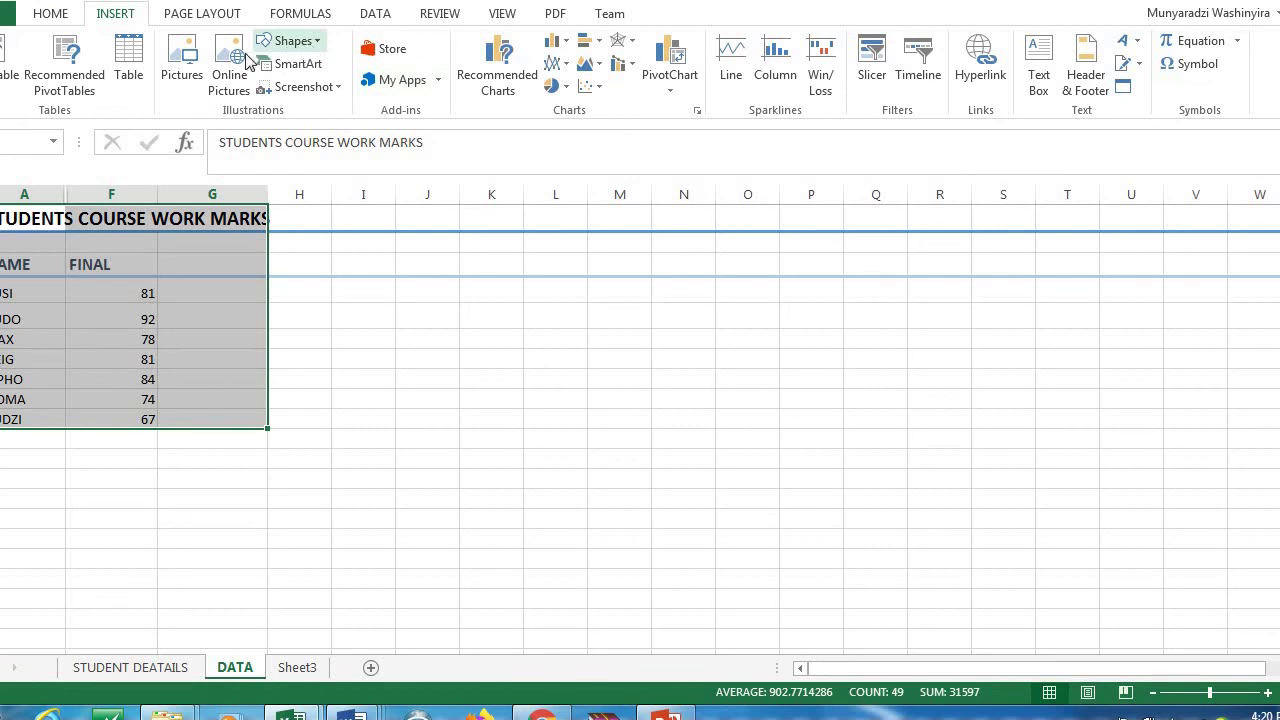
pyautogui.click(563, 50)
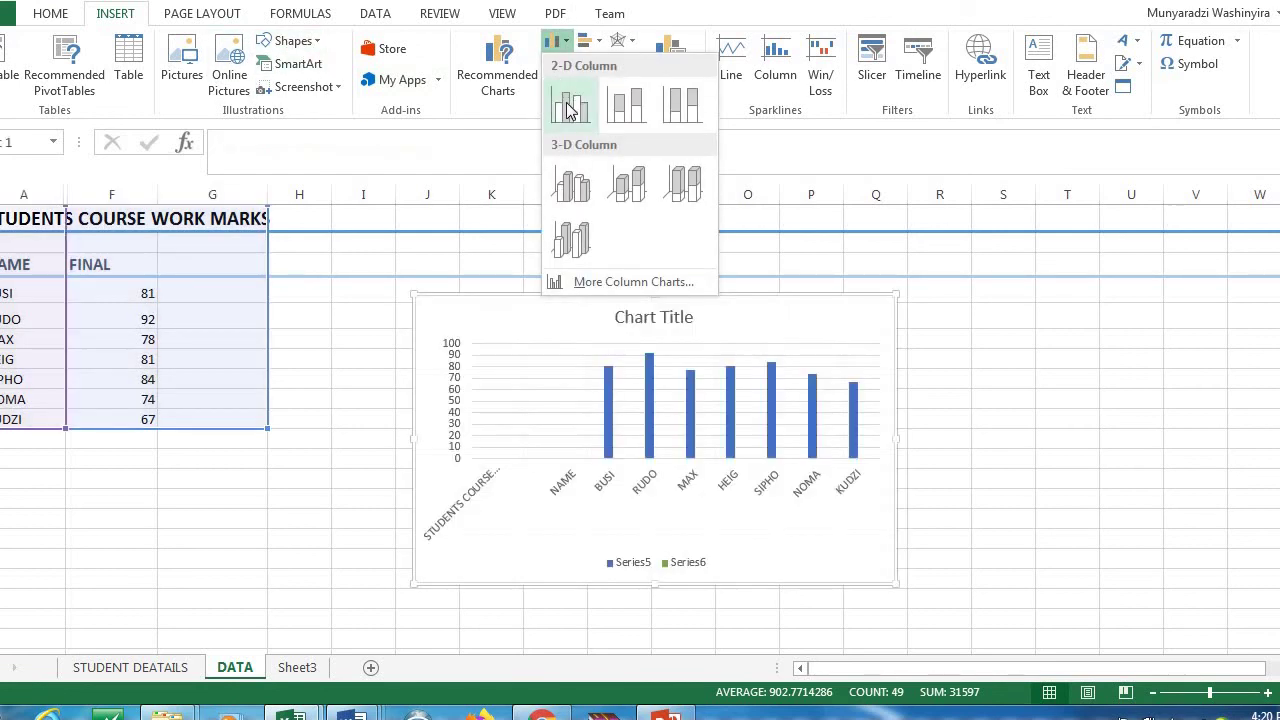
pyautogui.click(570, 108)
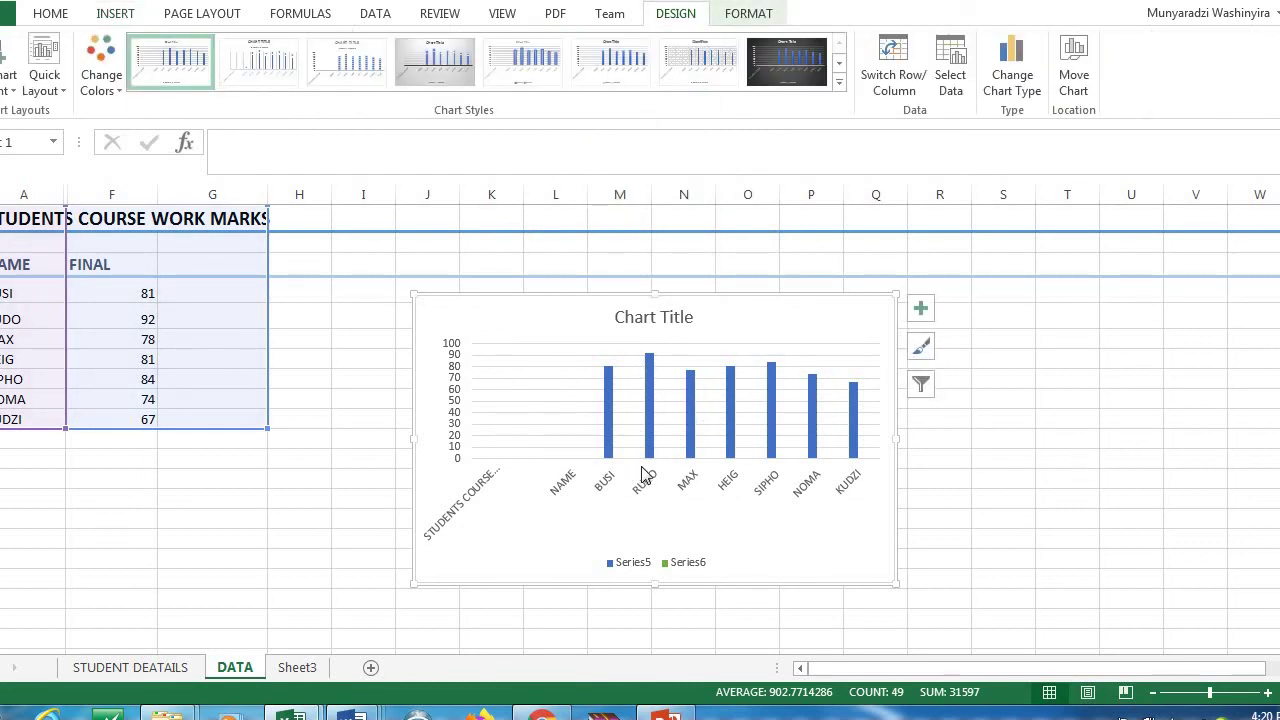
# - Fill only the tallest column in the chart, the one for the highest FINAL mark, with solid standard green
pyautogui.moveTo(656, 368)
pyautogui.click(645, 367)
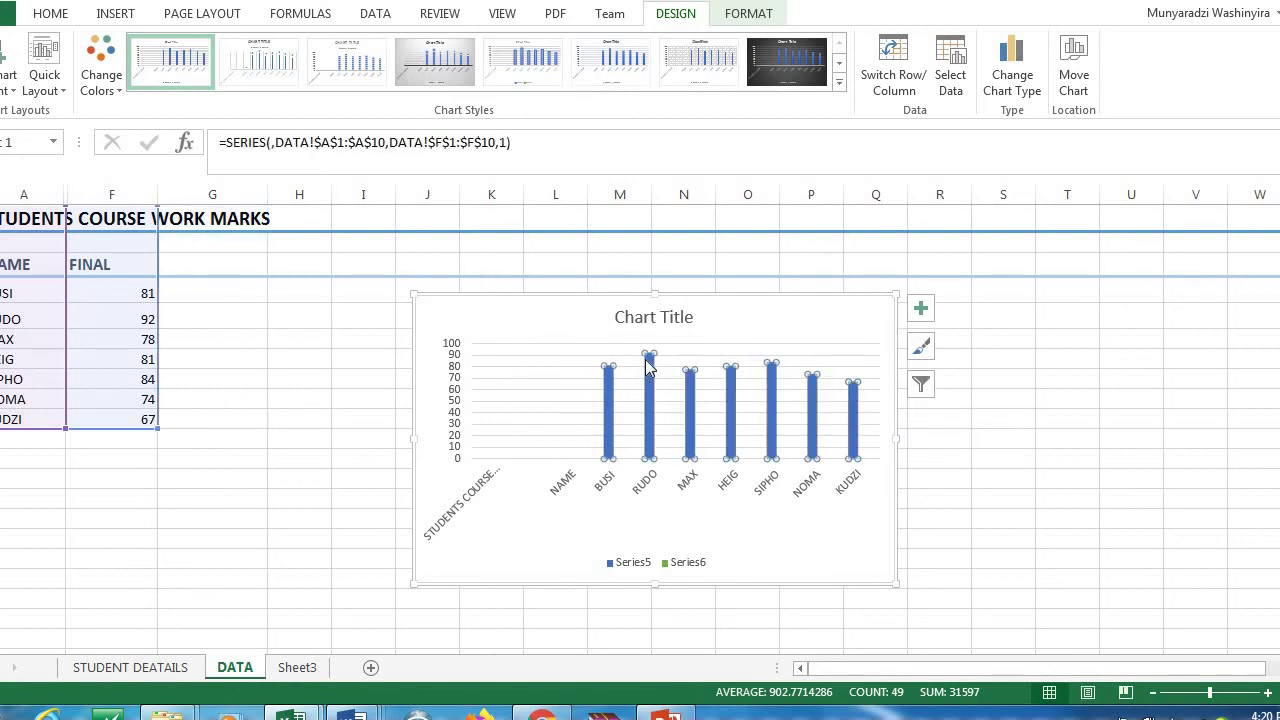
pyautogui.doubleClick(645, 367)
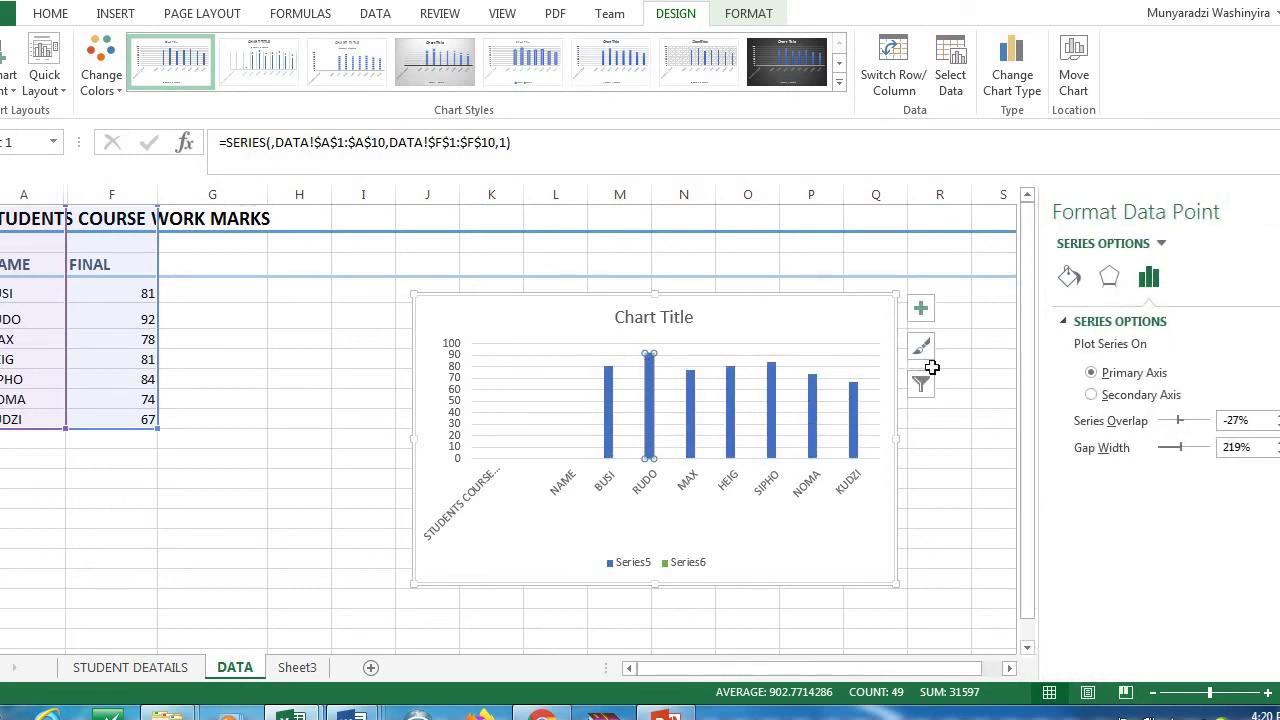
pyautogui.click(921, 386)
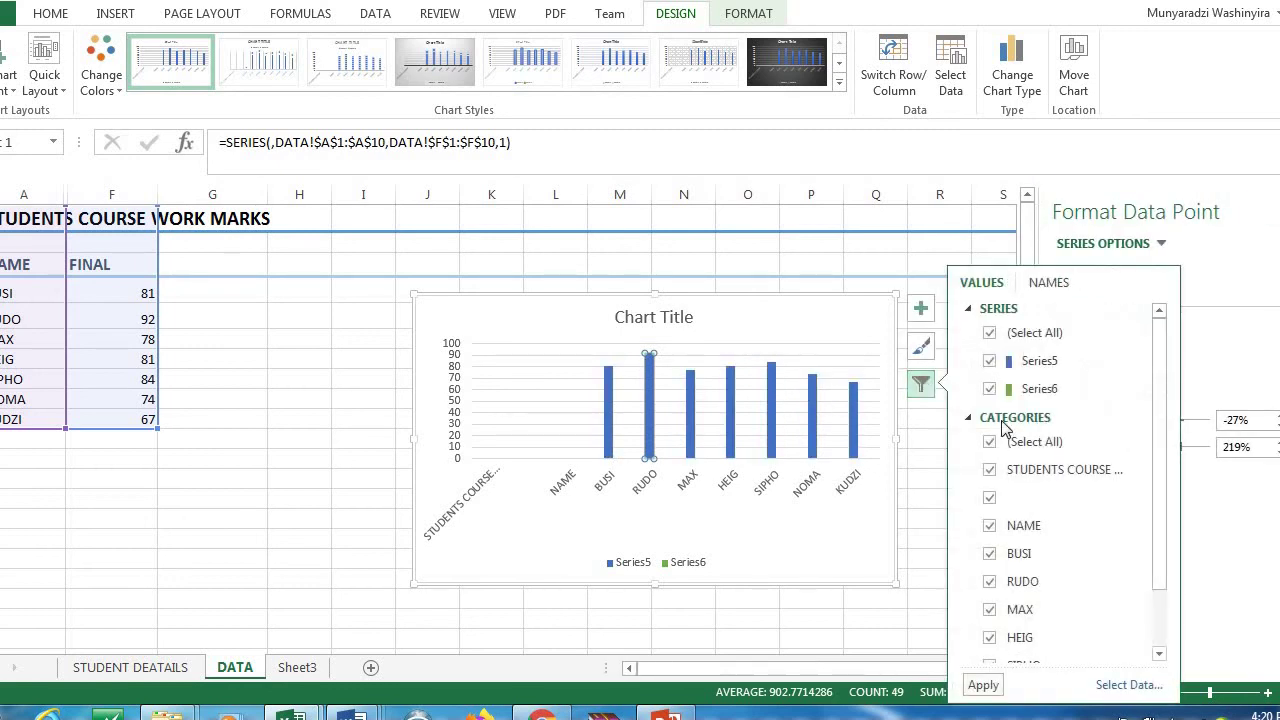
pyautogui.click(921, 348)
pyautogui.click(939, 398)
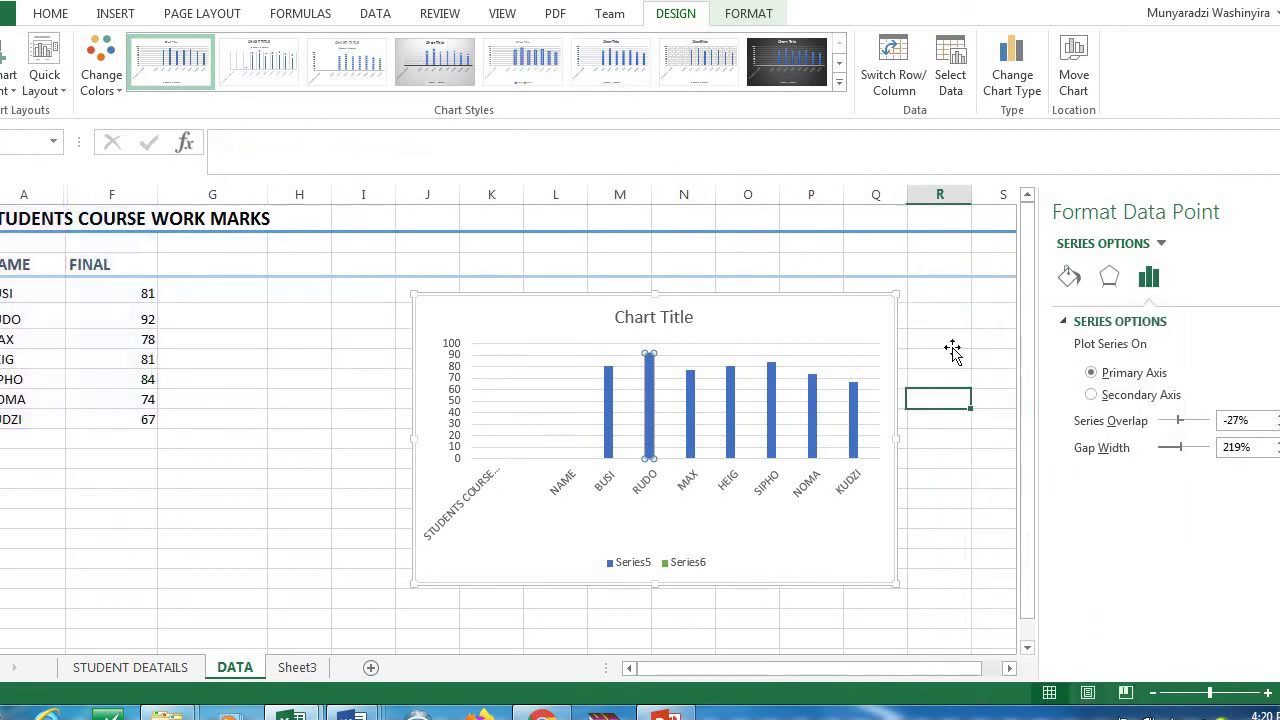
pyautogui.click(649, 375)
pyautogui.click(652, 365)
pyautogui.click(1070, 278)
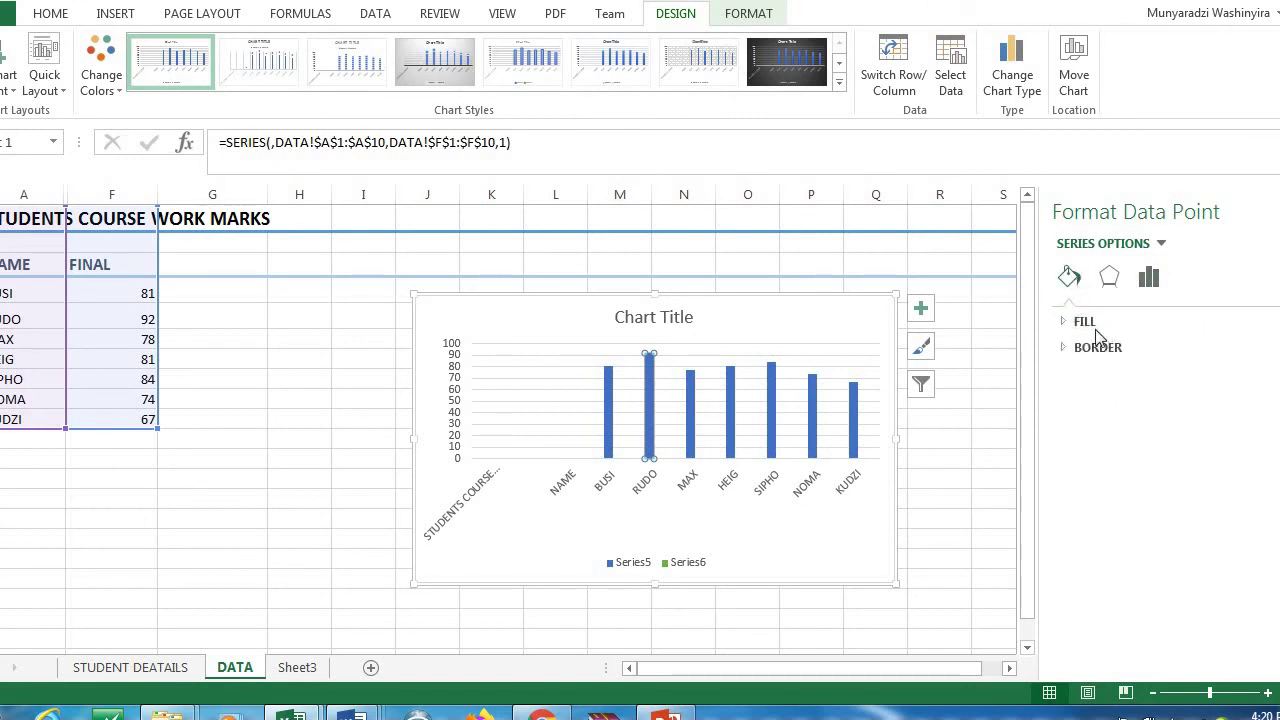
pyautogui.click(1085, 322)
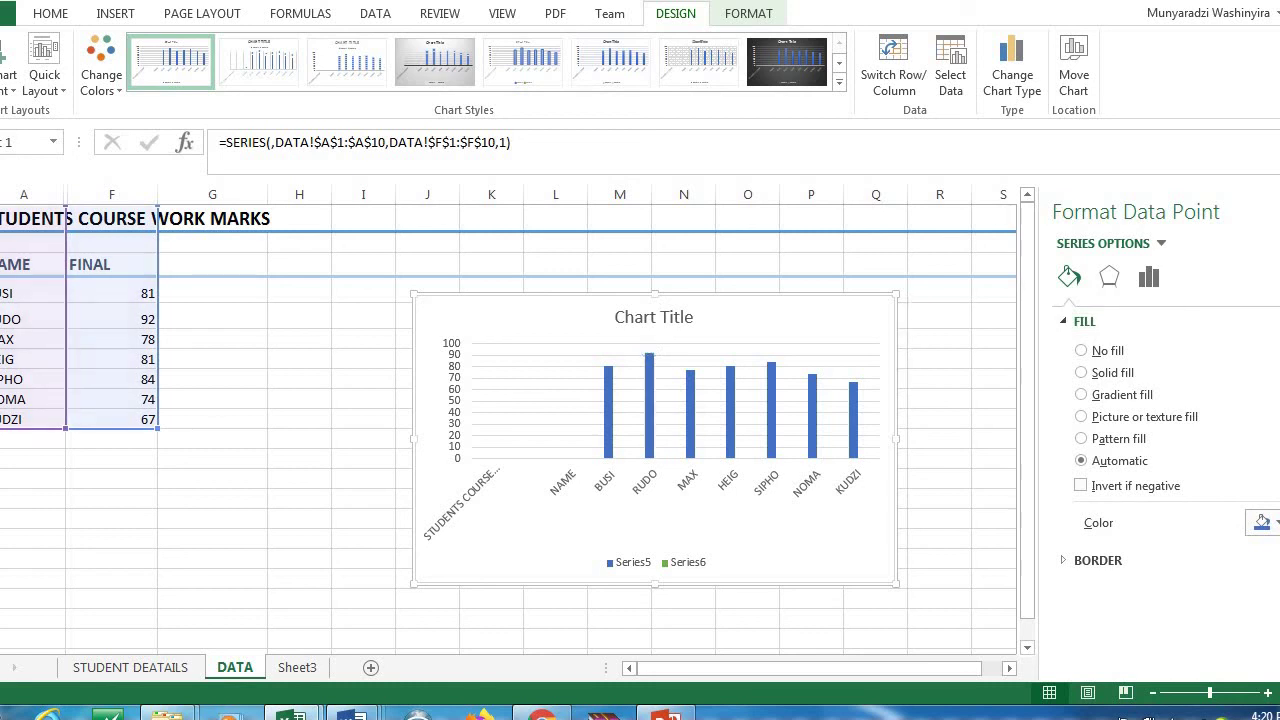
pyautogui.click(1263, 523)
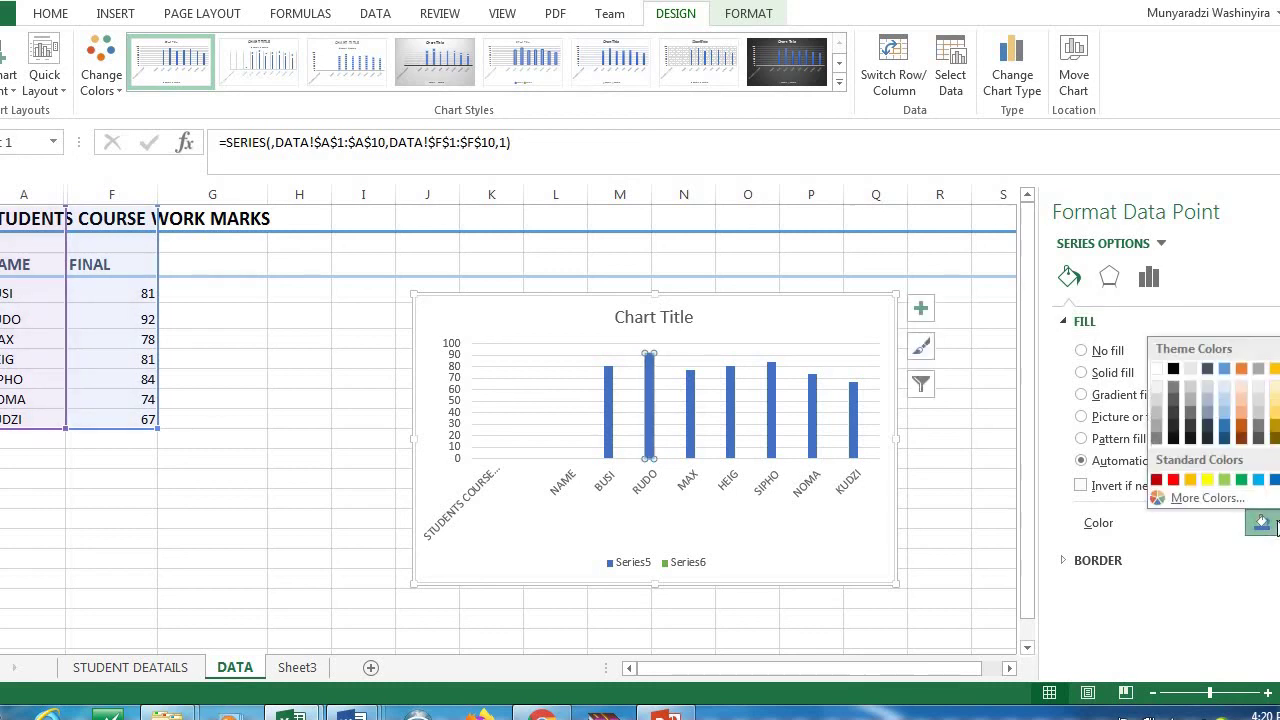
pyautogui.click(1240, 481)
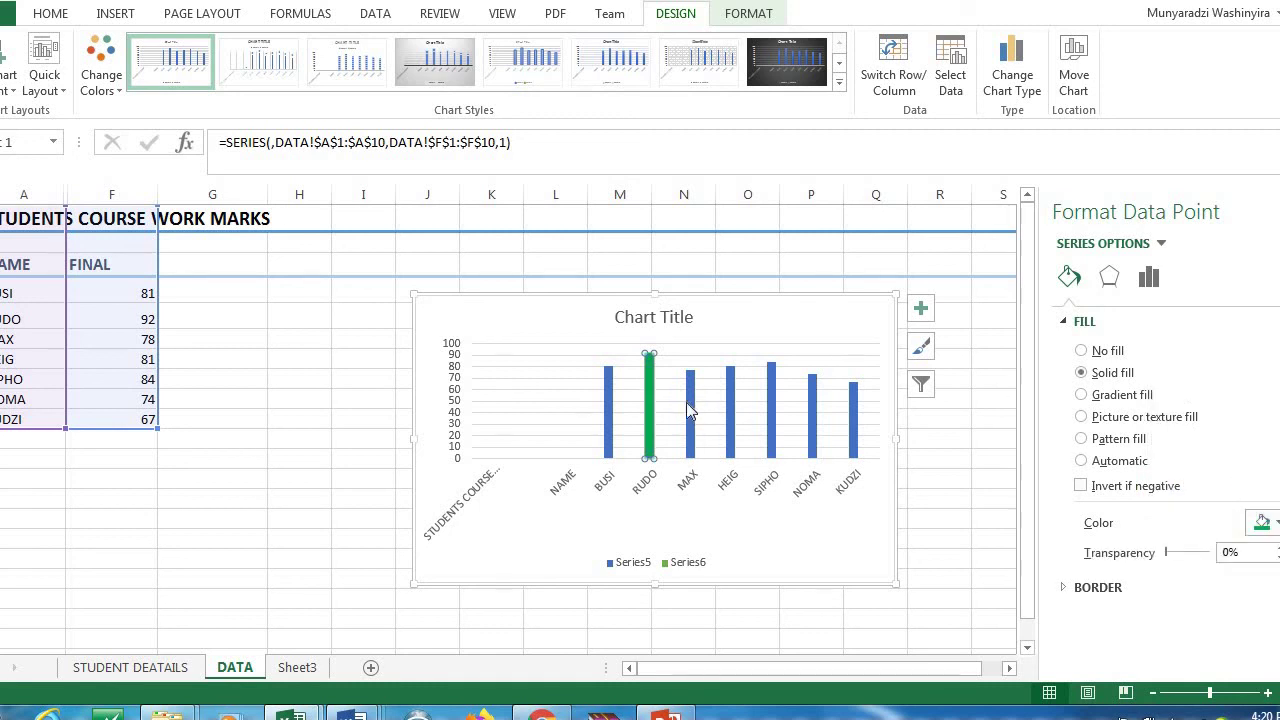
# - Fill the chart column for the lowest FINAL mark with solid standard red
pyautogui.click(853, 416)
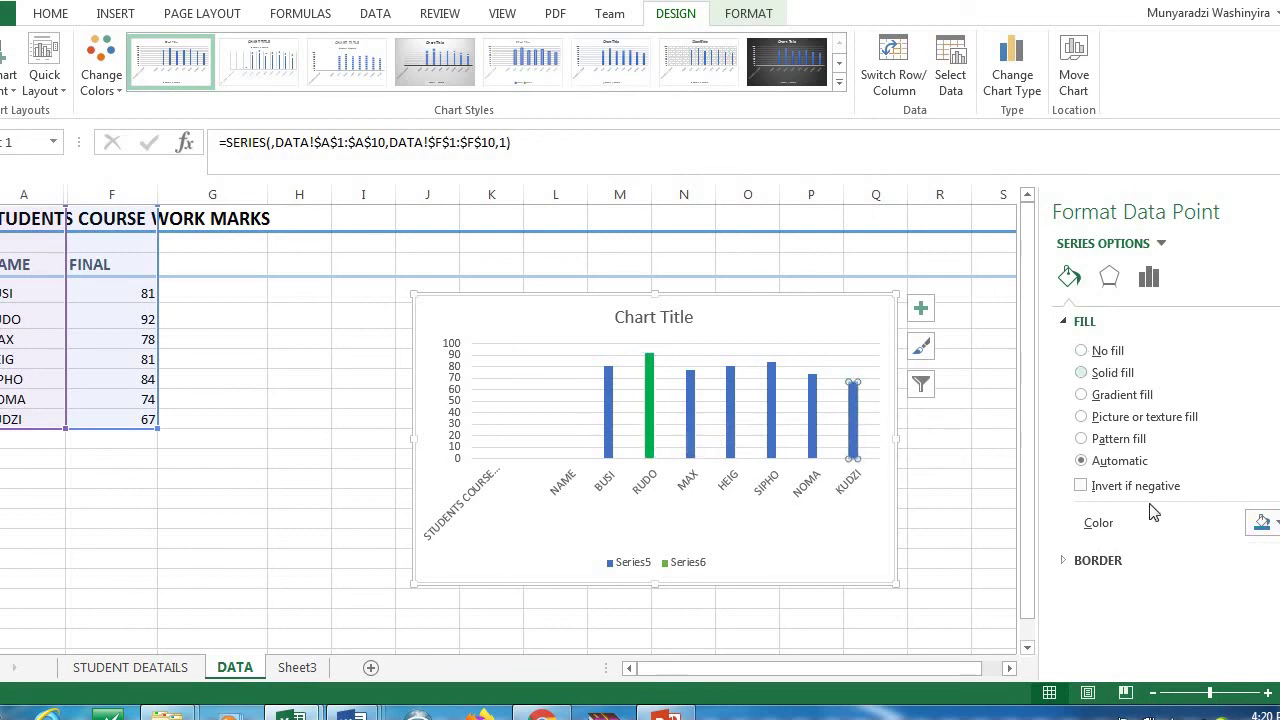
pyautogui.click(1275, 525)
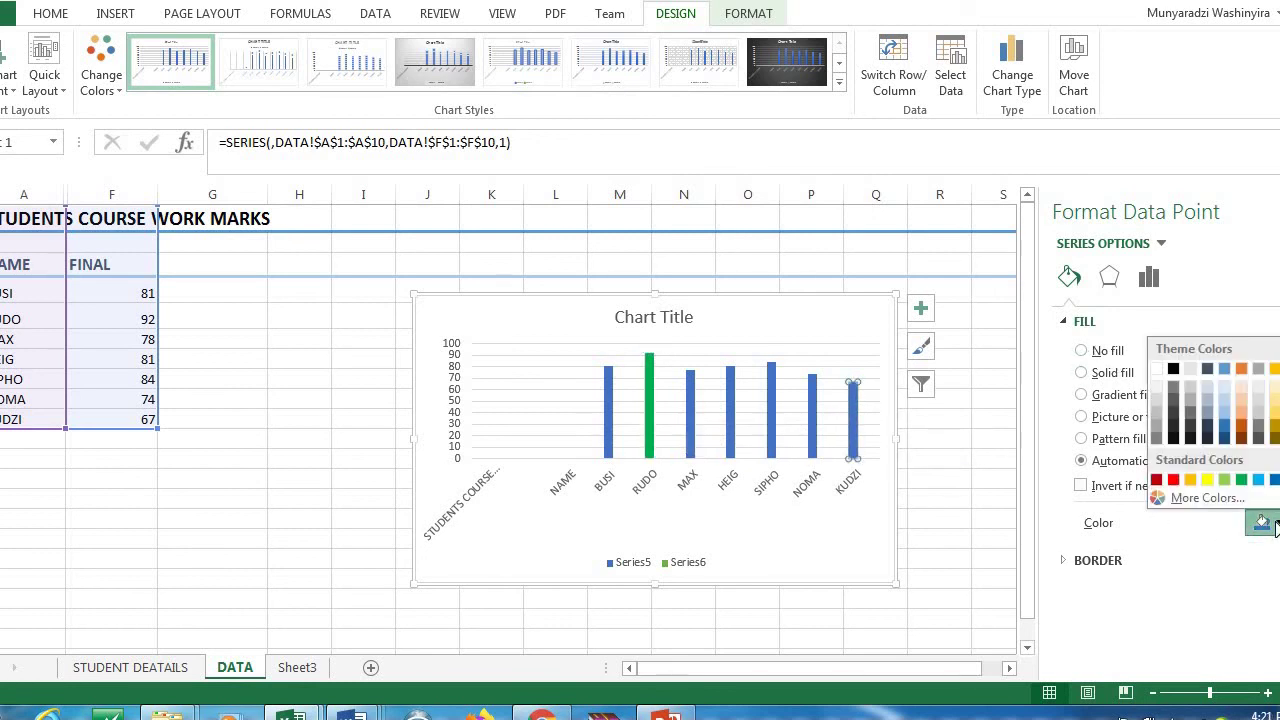
pyautogui.click(1173, 481)
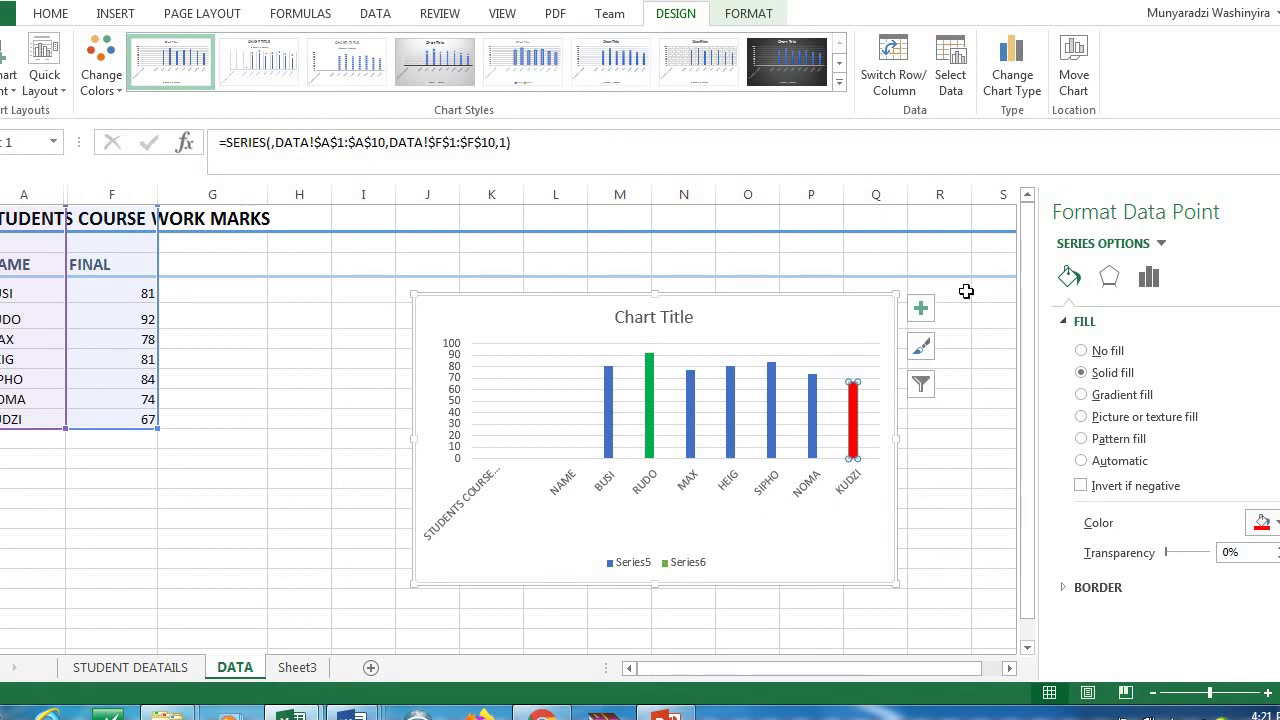
pyautogui.click(1027, 647)
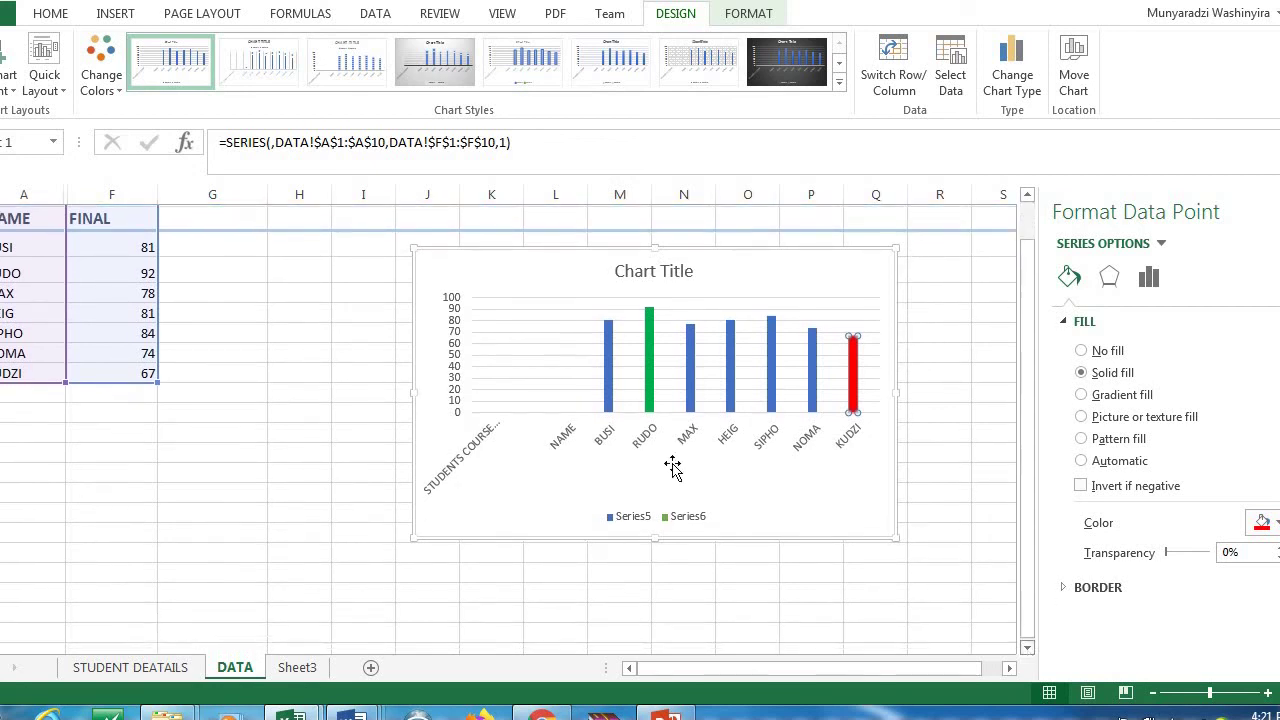
pyautogui.click(86, 330)
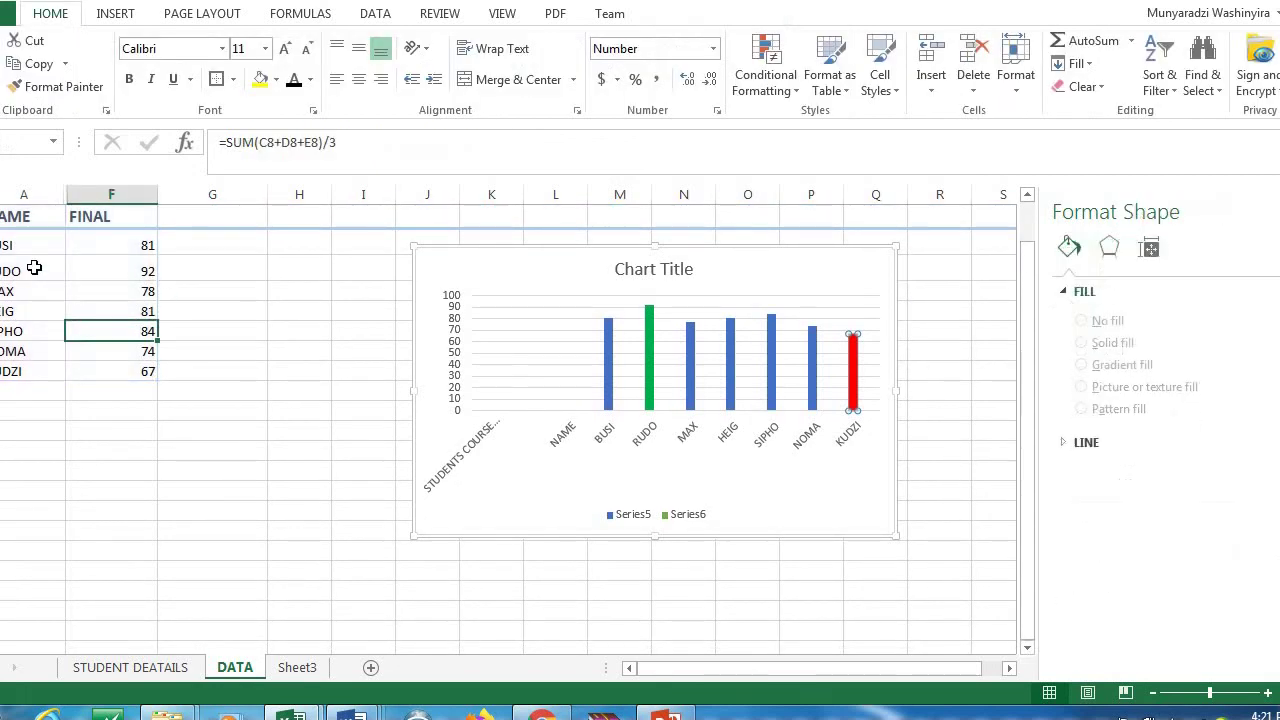
pyautogui.click(106, 232)
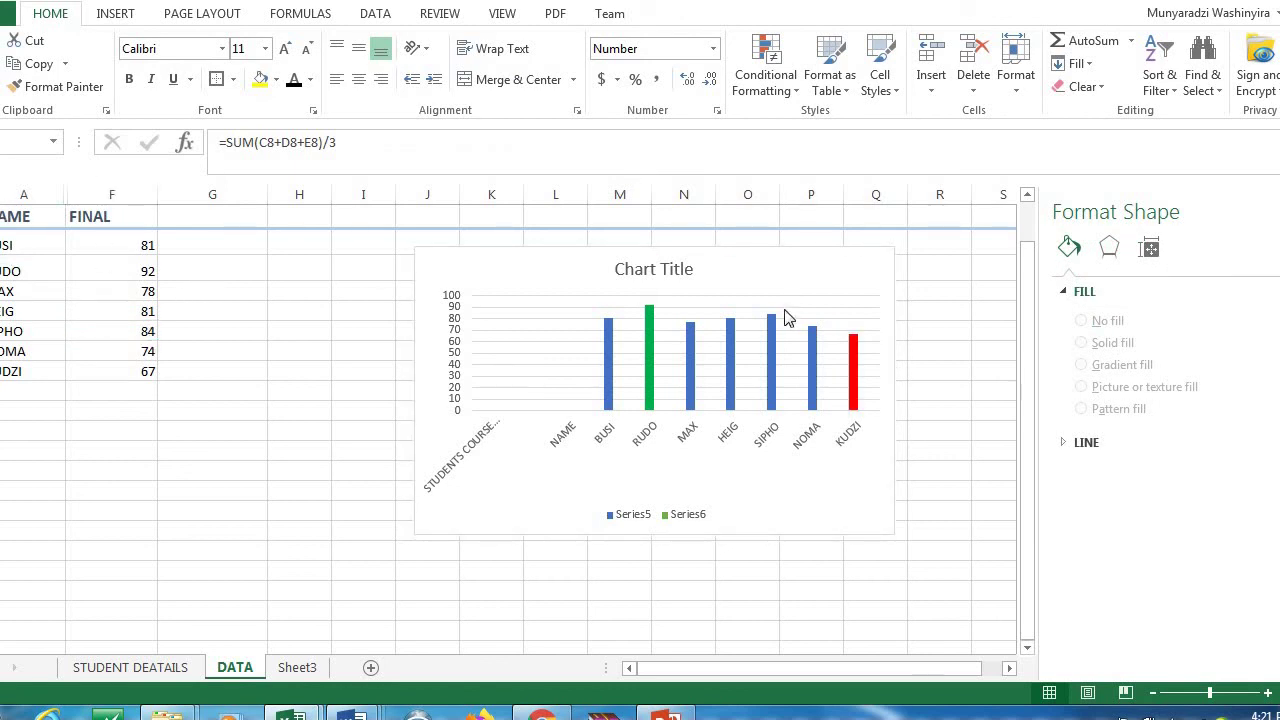
pyautogui.click(1027, 432)
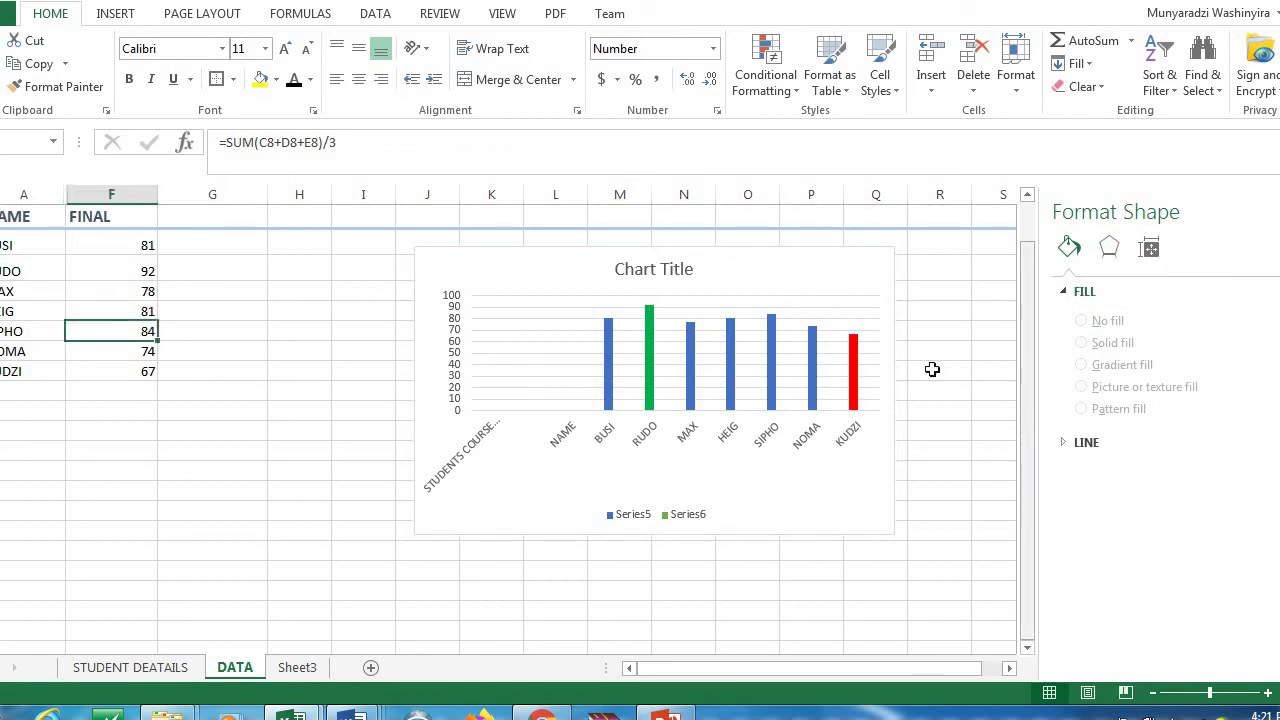
# - Change the column chart's title to STUDENTS DETAILS
pyautogui.click(630, 279)
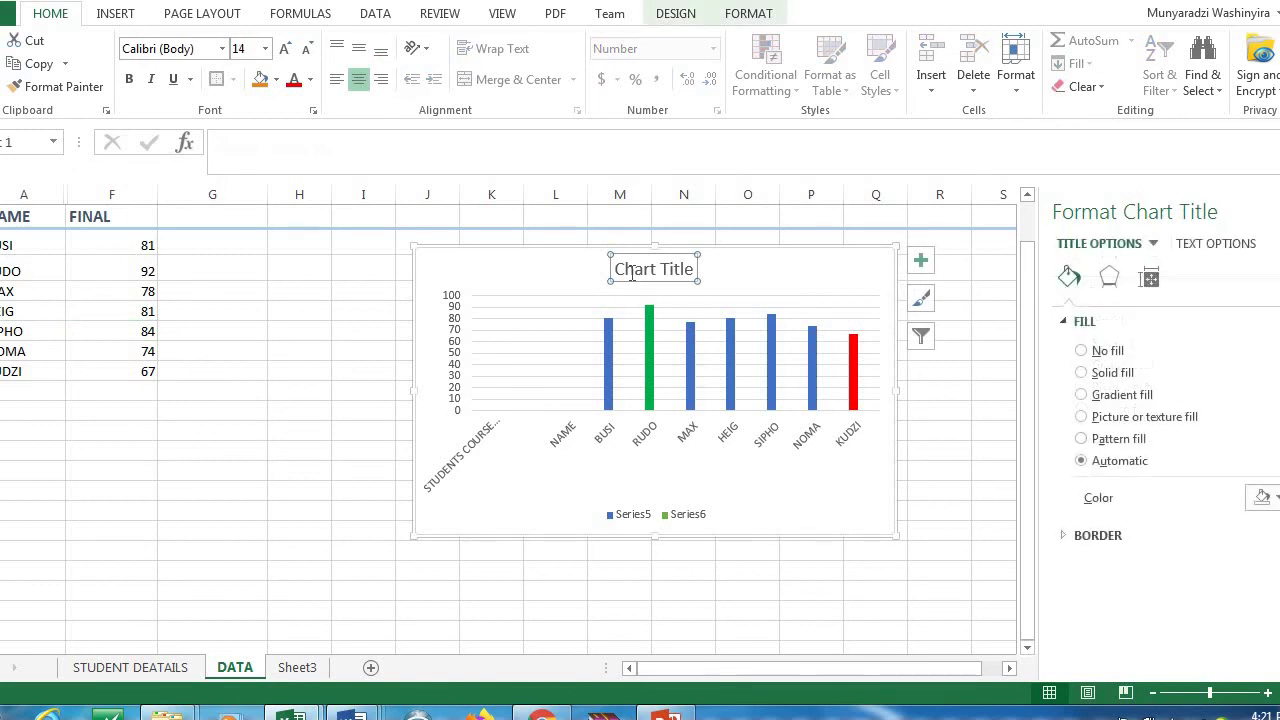
pyautogui.write('S')
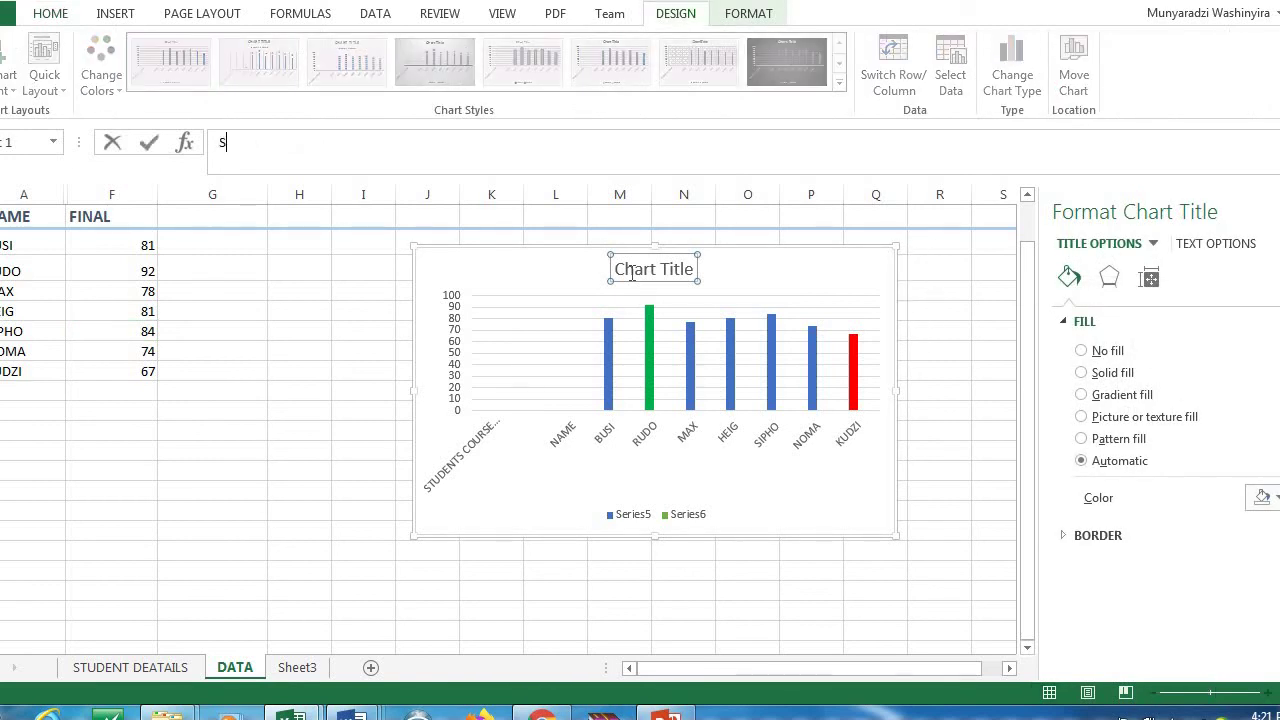
pyautogui.press('Return')
pyautogui.moveTo(668, 271); pyautogui.dragTo(626, 272)
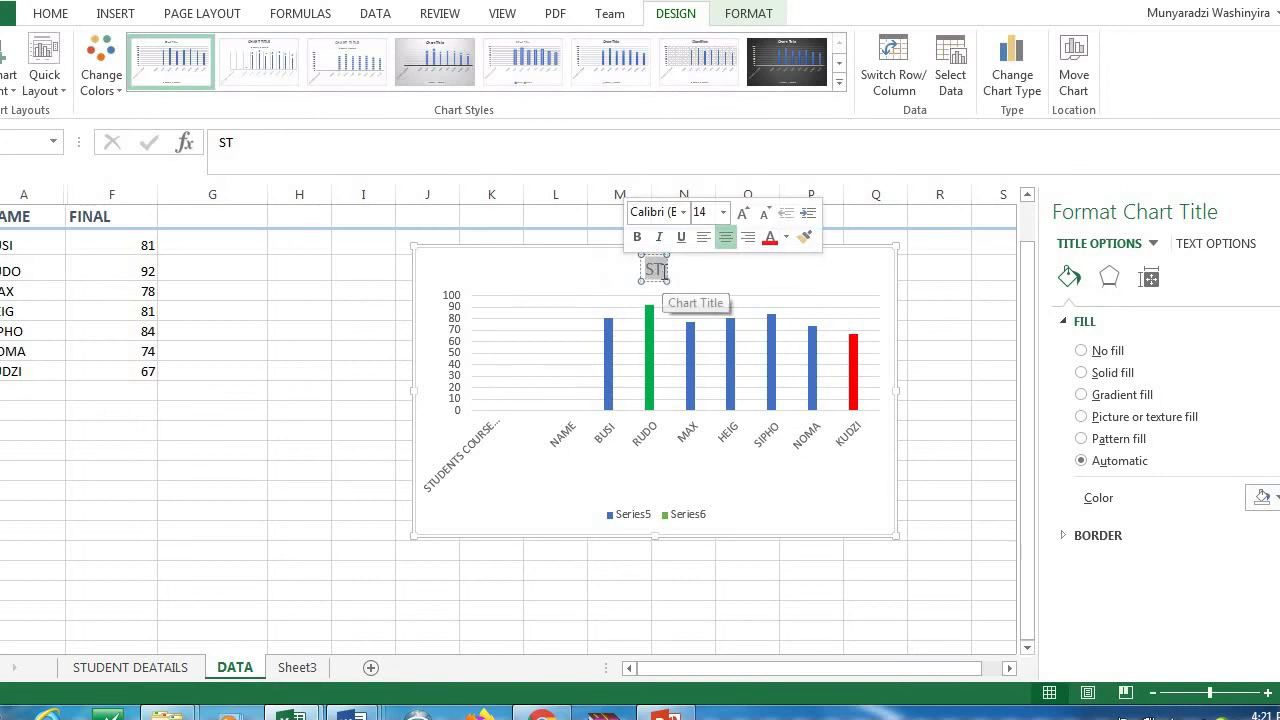
pyautogui.click(663, 270)
pyautogui.write('UDE')
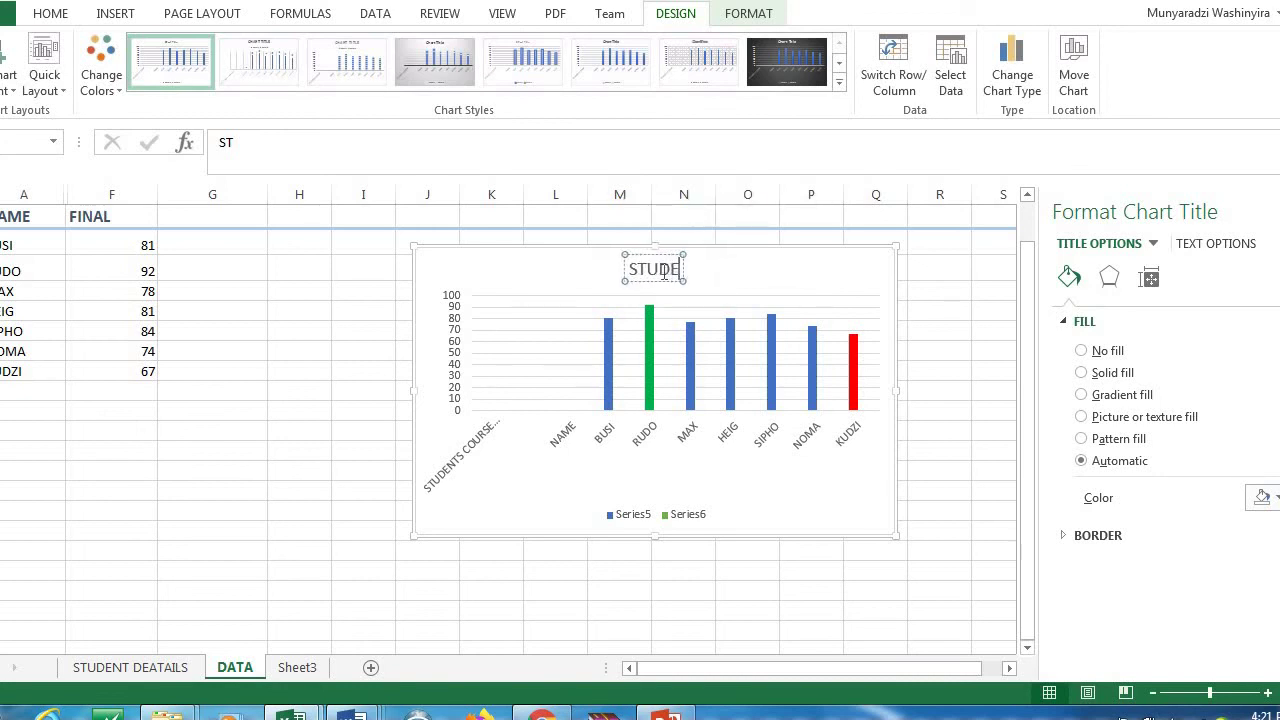
pyautogui.write('NTS D')
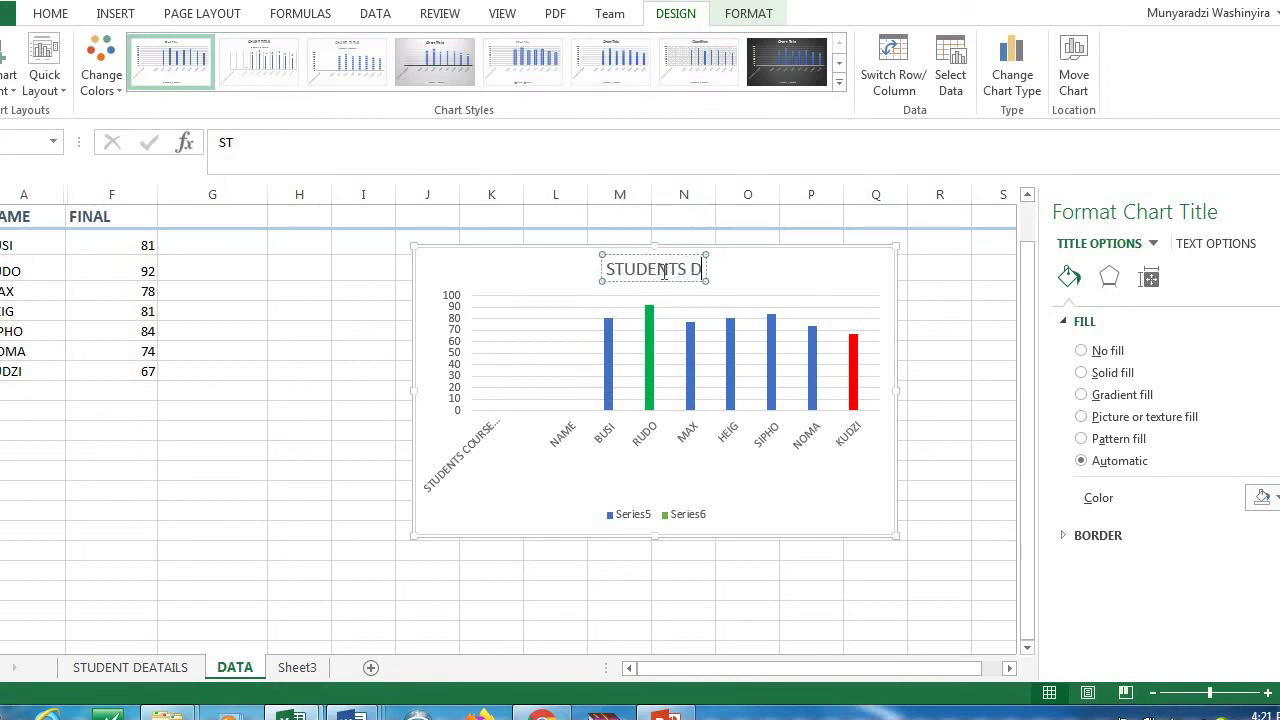
pyautogui.write('EY')
pyautogui.press('BackSpace')
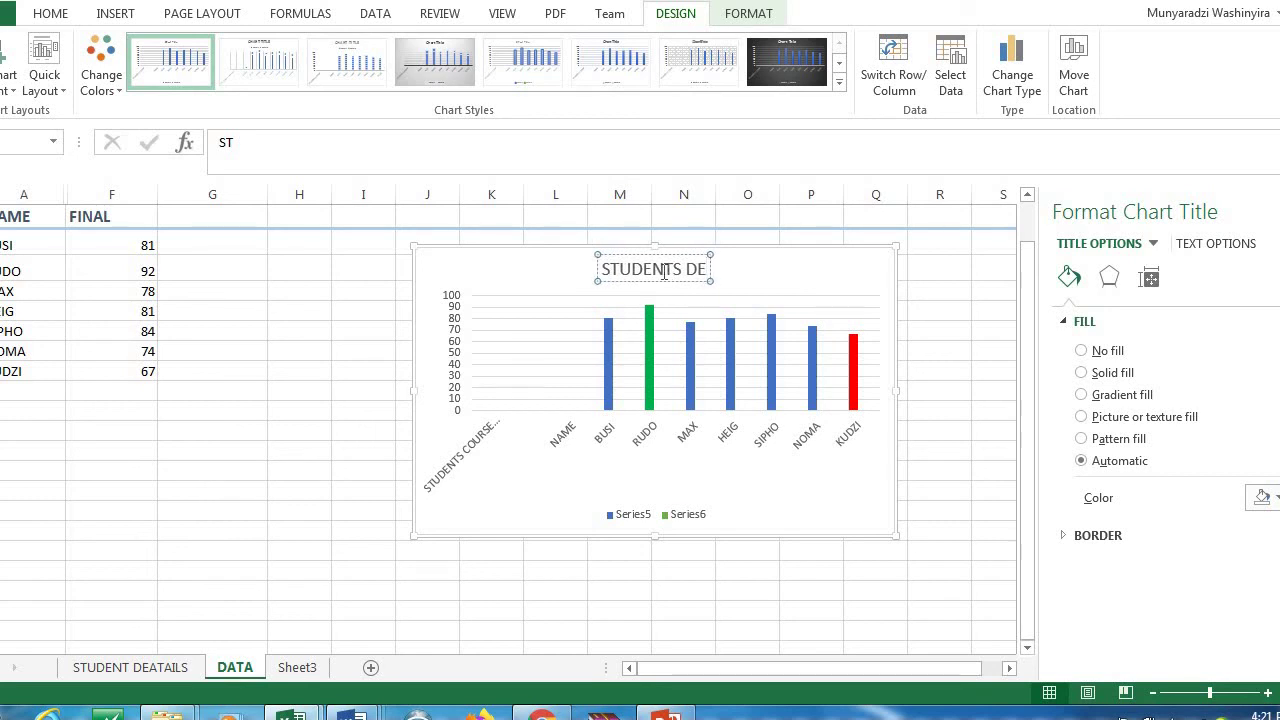
pyautogui.write('TAILS')
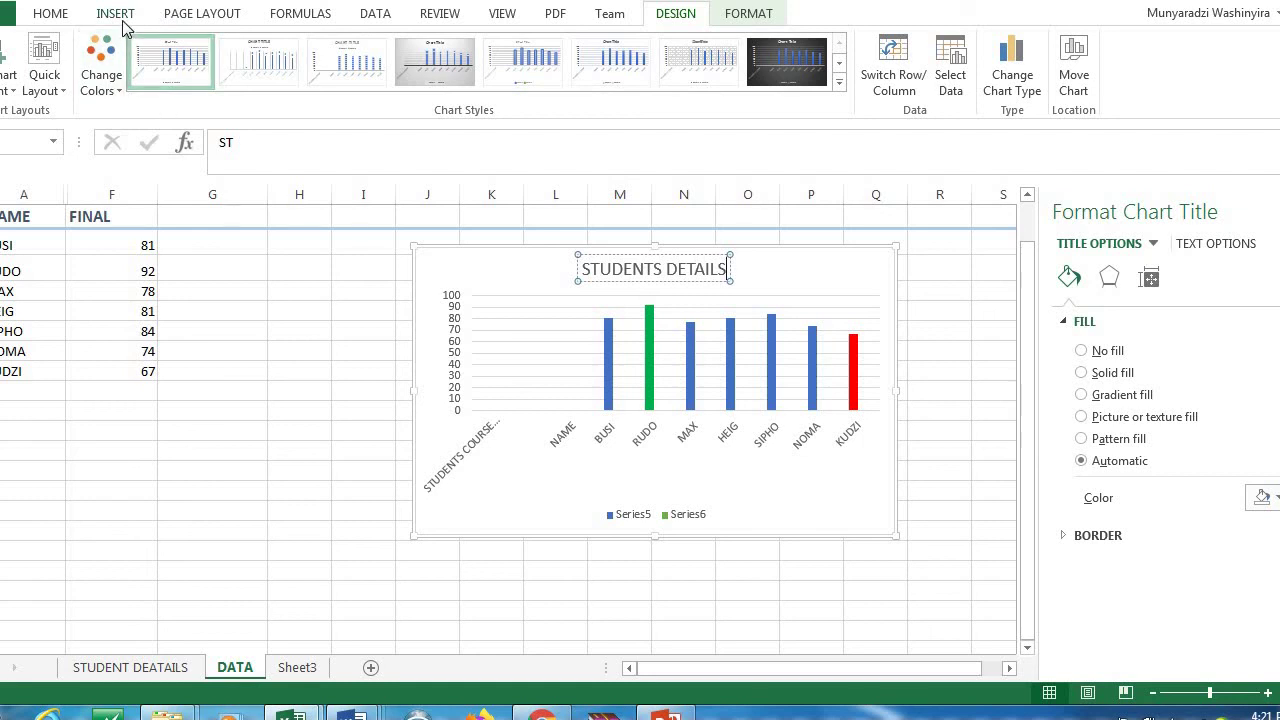
pyautogui.press('Escape')
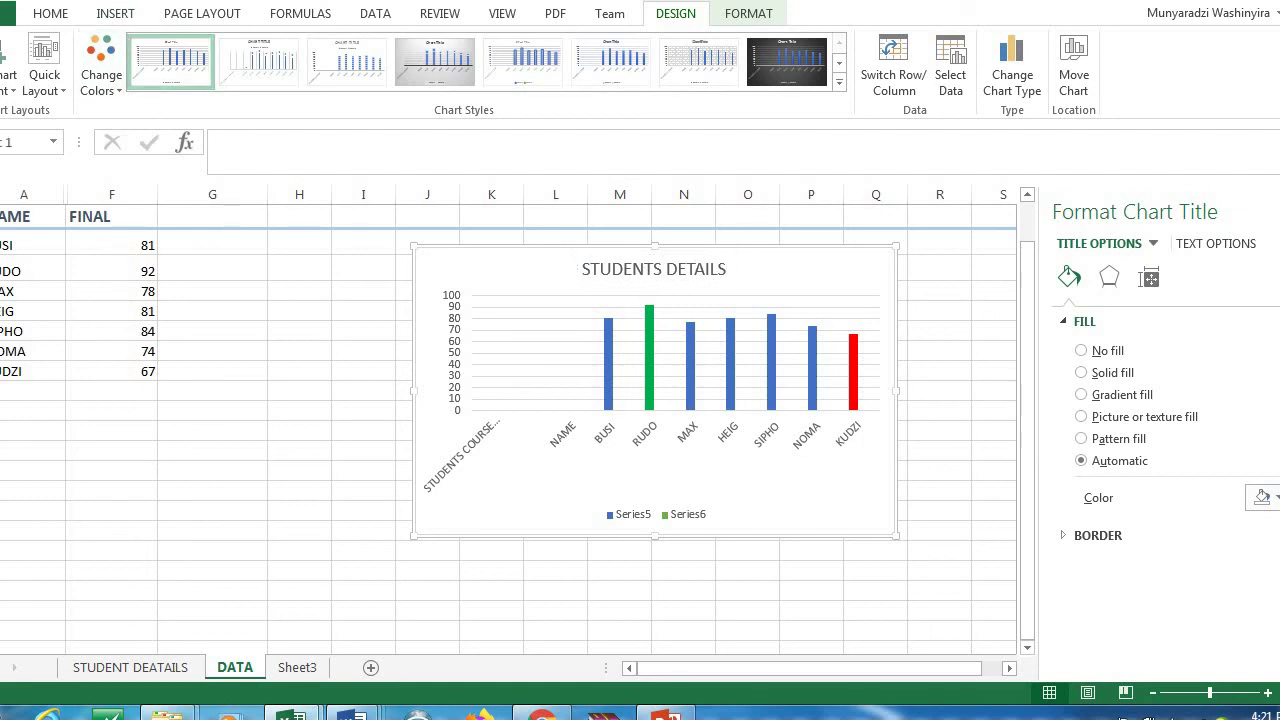
# - Insert a 3-D pie chart from the names and FINAL marks in A3 through F10 and place it below the marks table
pyautogui.click(36, 216)
pyautogui.keyDown('shift'); pyautogui.click(146, 371); pyautogui.keyUp('shift')
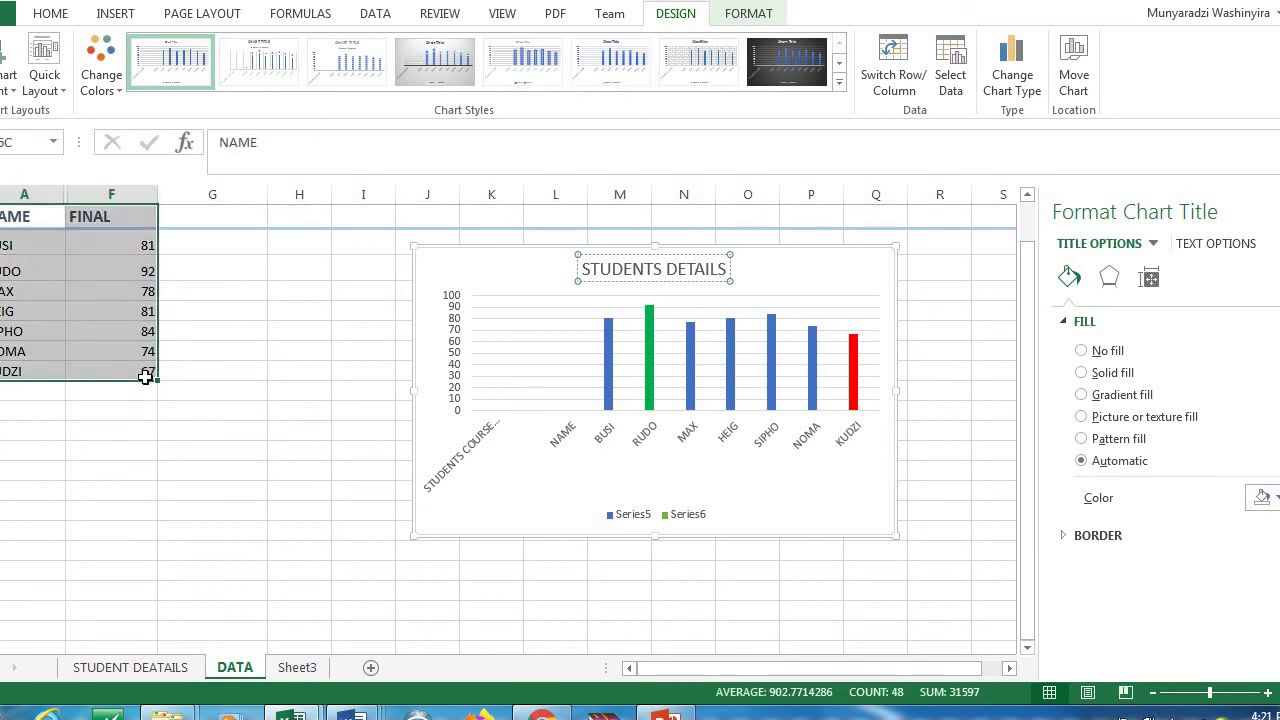
pyautogui.click(115, 14)
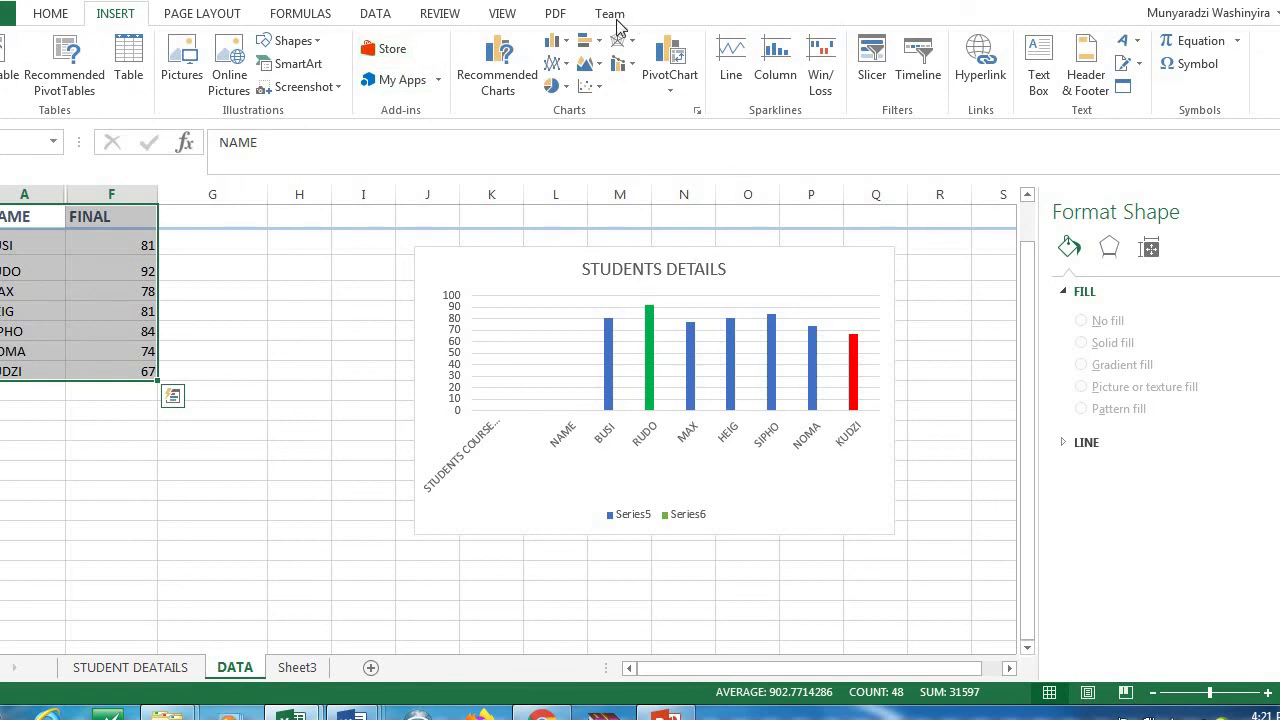
pyautogui.click(558, 87)
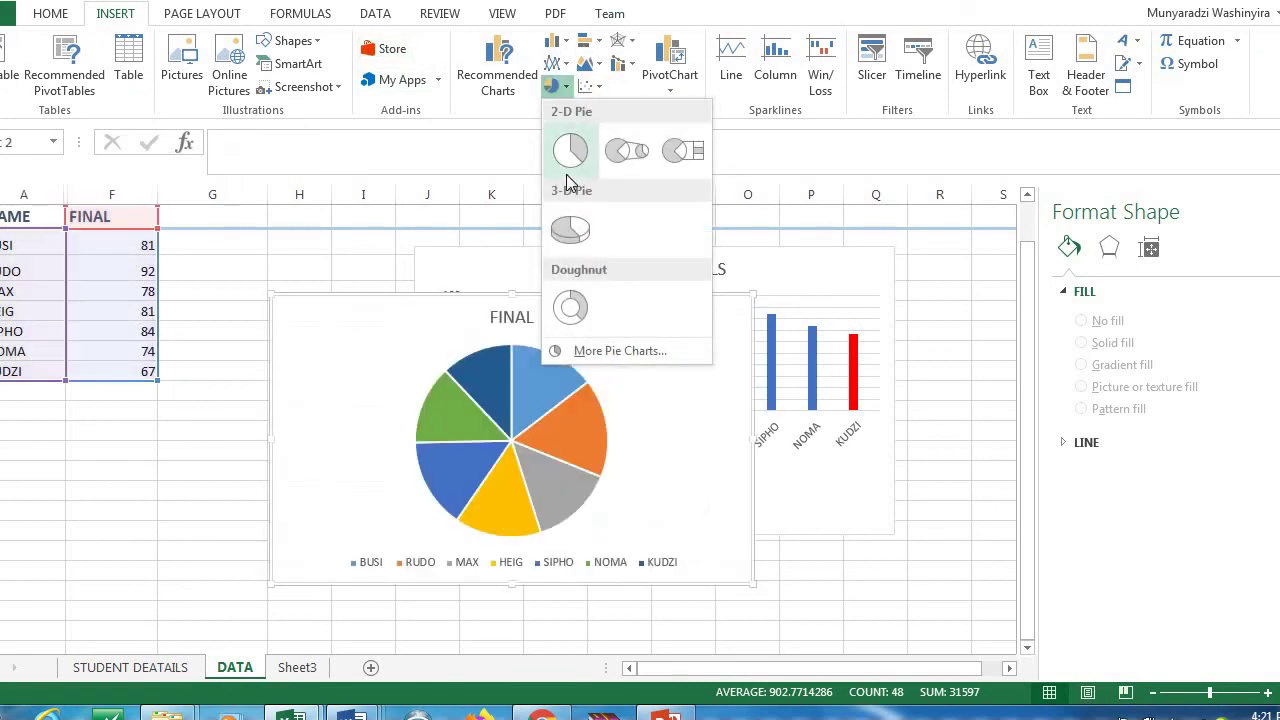
pyautogui.click(568, 228)
pyautogui.moveTo(500, 307); pyautogui.dragTo(252, 588)
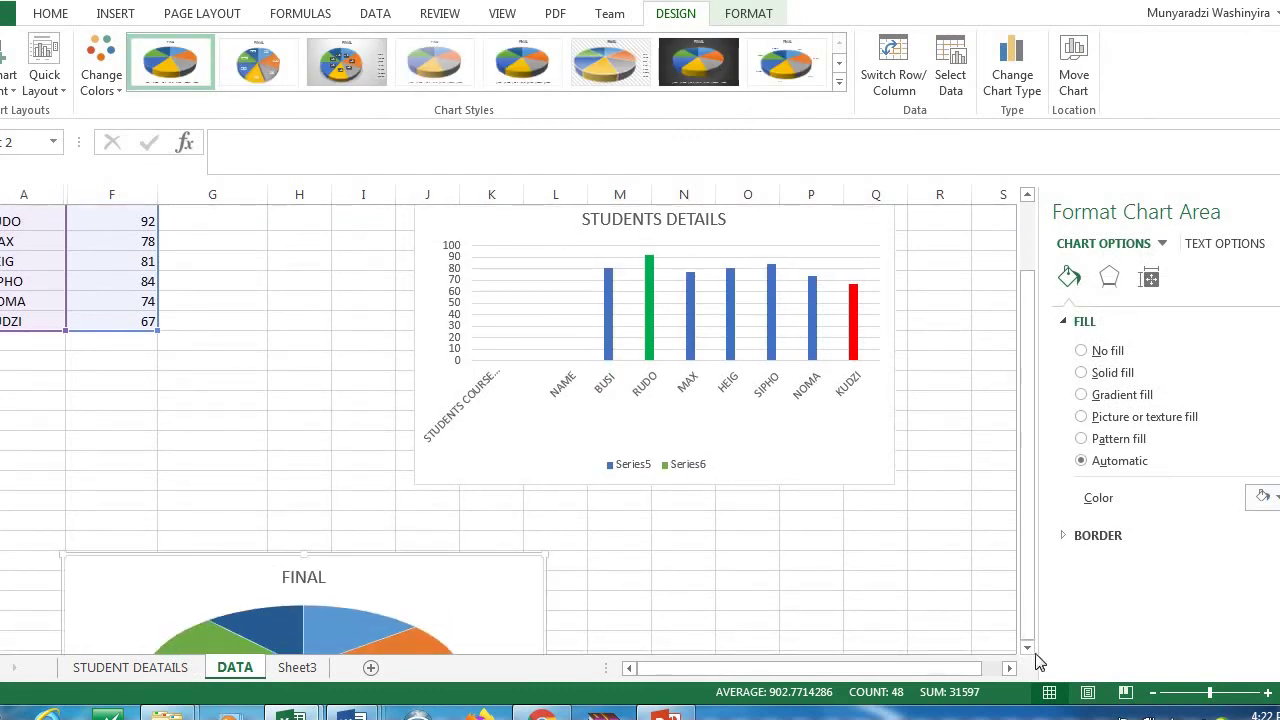
pyautogui.scroll(-4, 1030, 655)
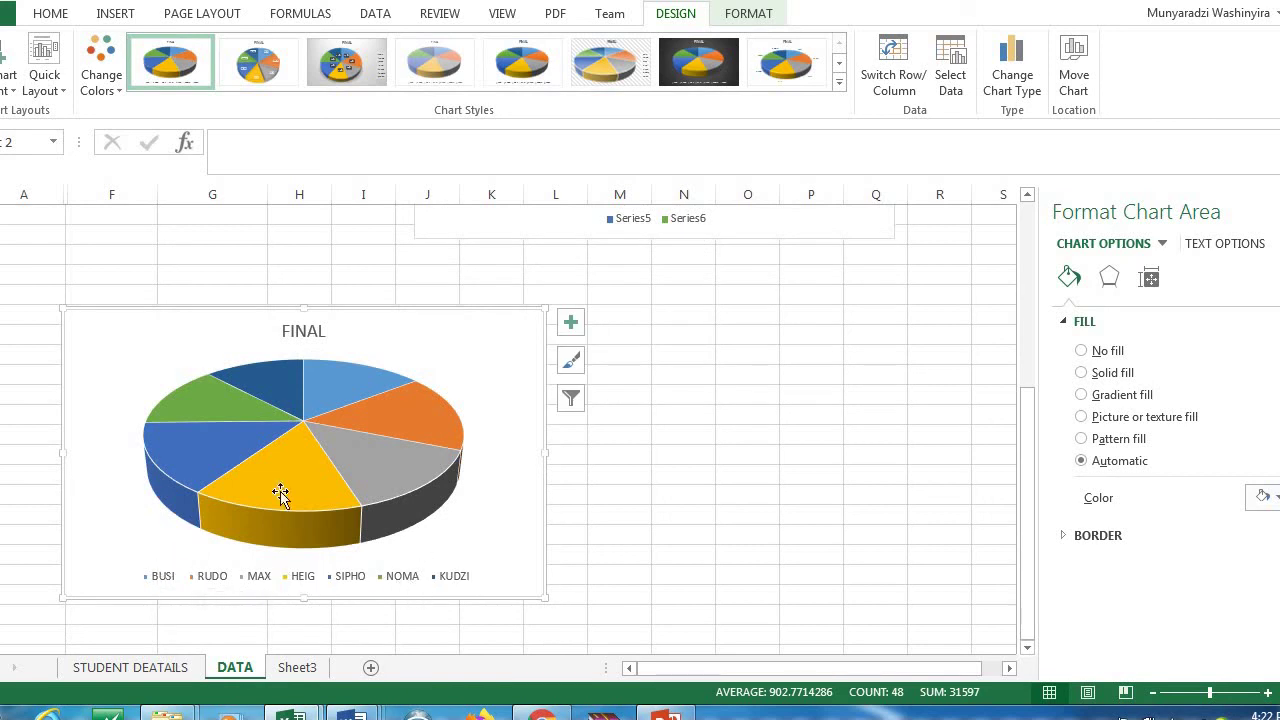
# - Fill only the grey slice of the pie chart with solid standard light blue
pyautogui.moveTo(369, 470)
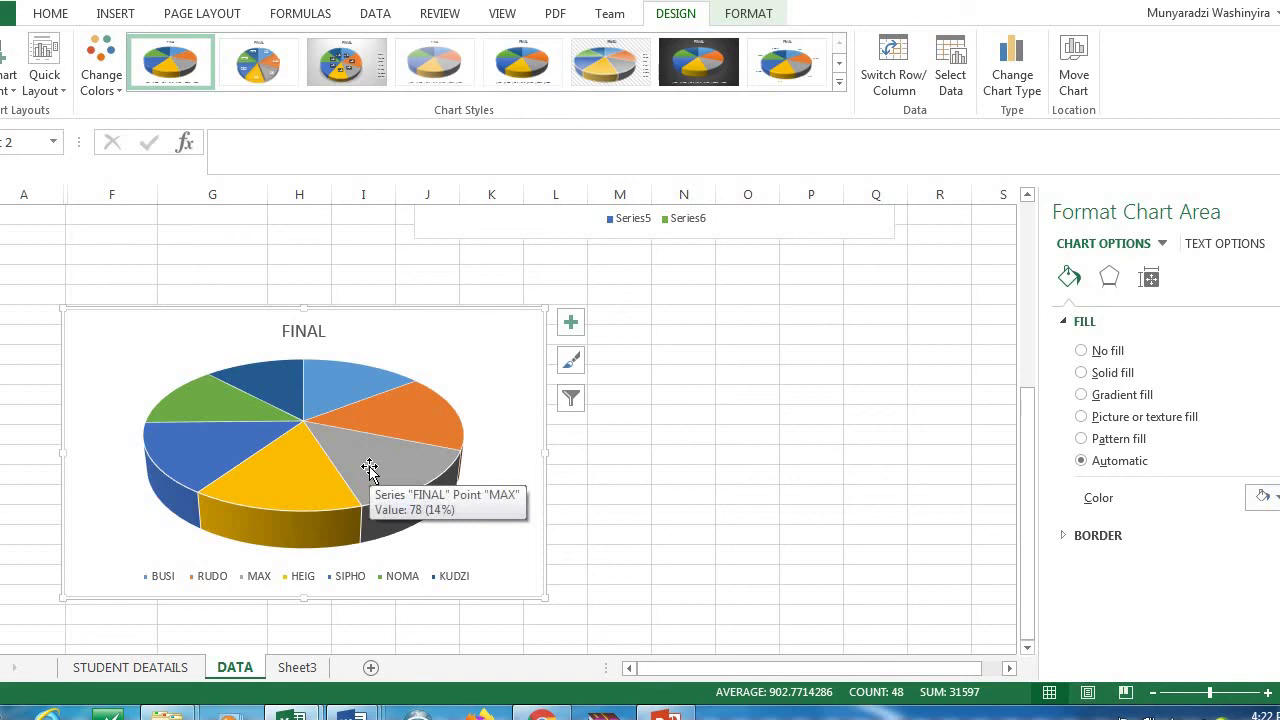
pyautogui.click(369, 466)
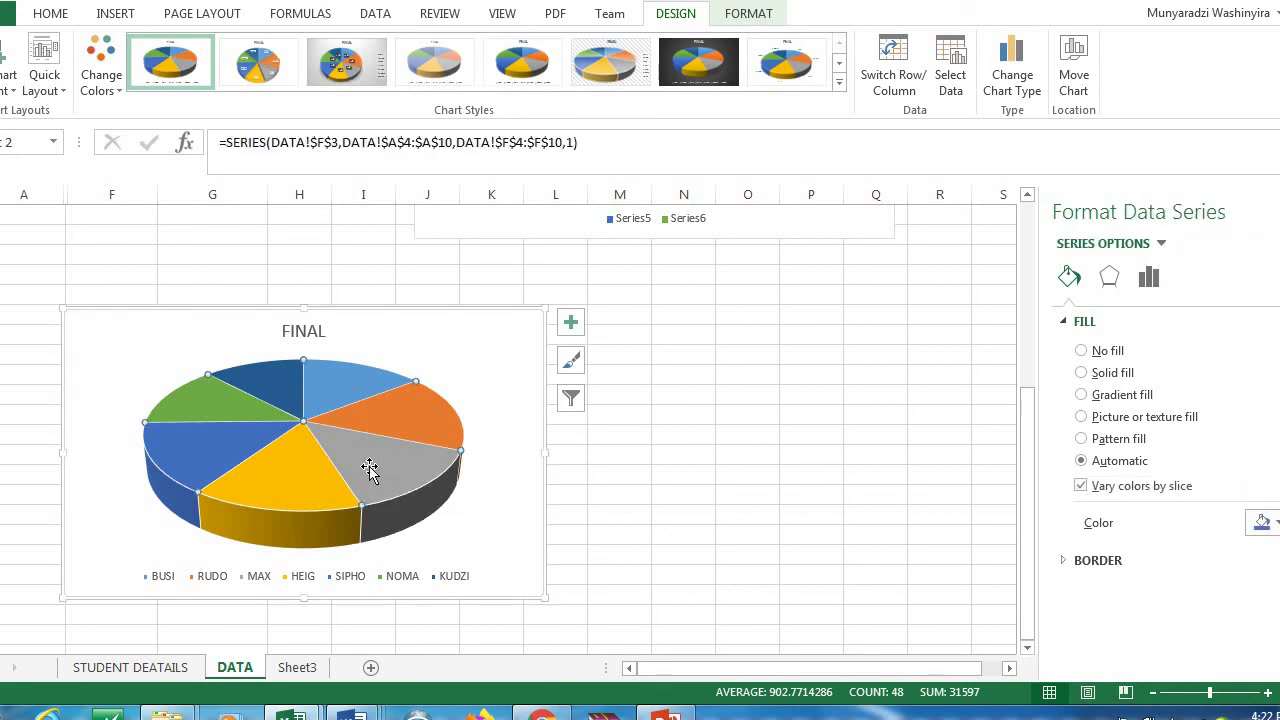
pyautogui.rightClick(369, 466)
pyautogui.press('Escape')
pyautogui.click(368, 468)
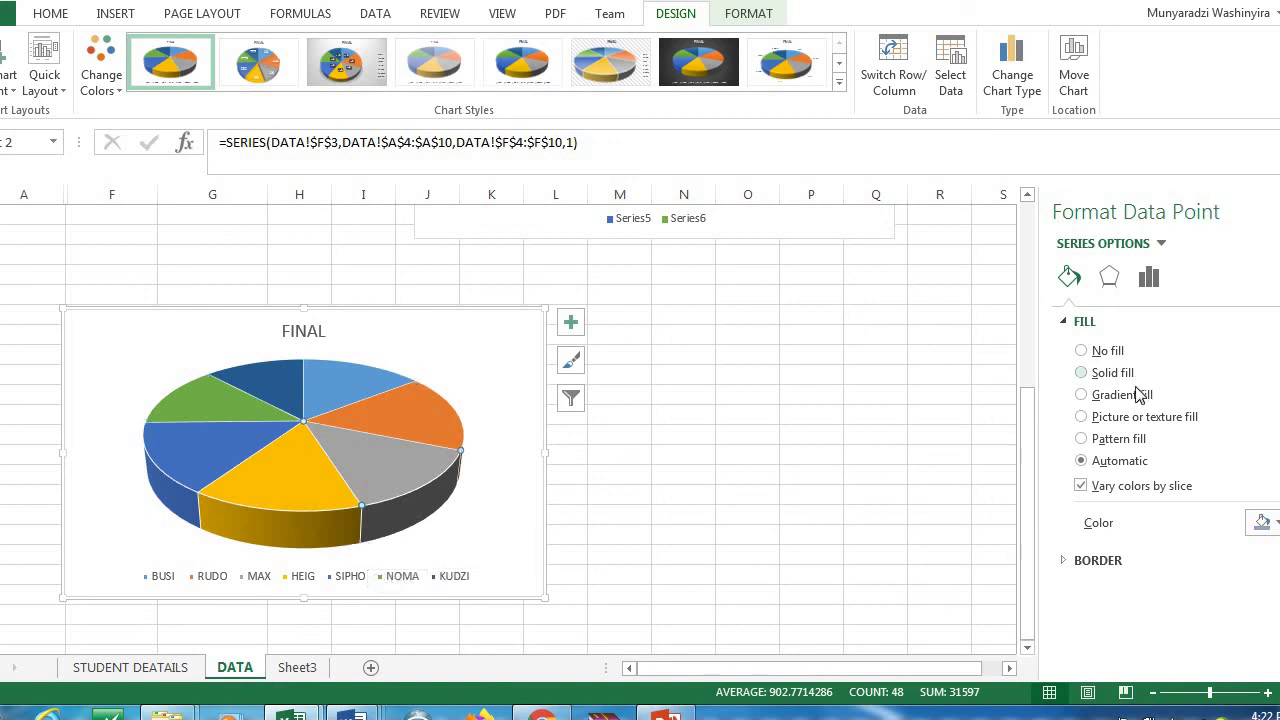
pyautogui.click(1265, 523)
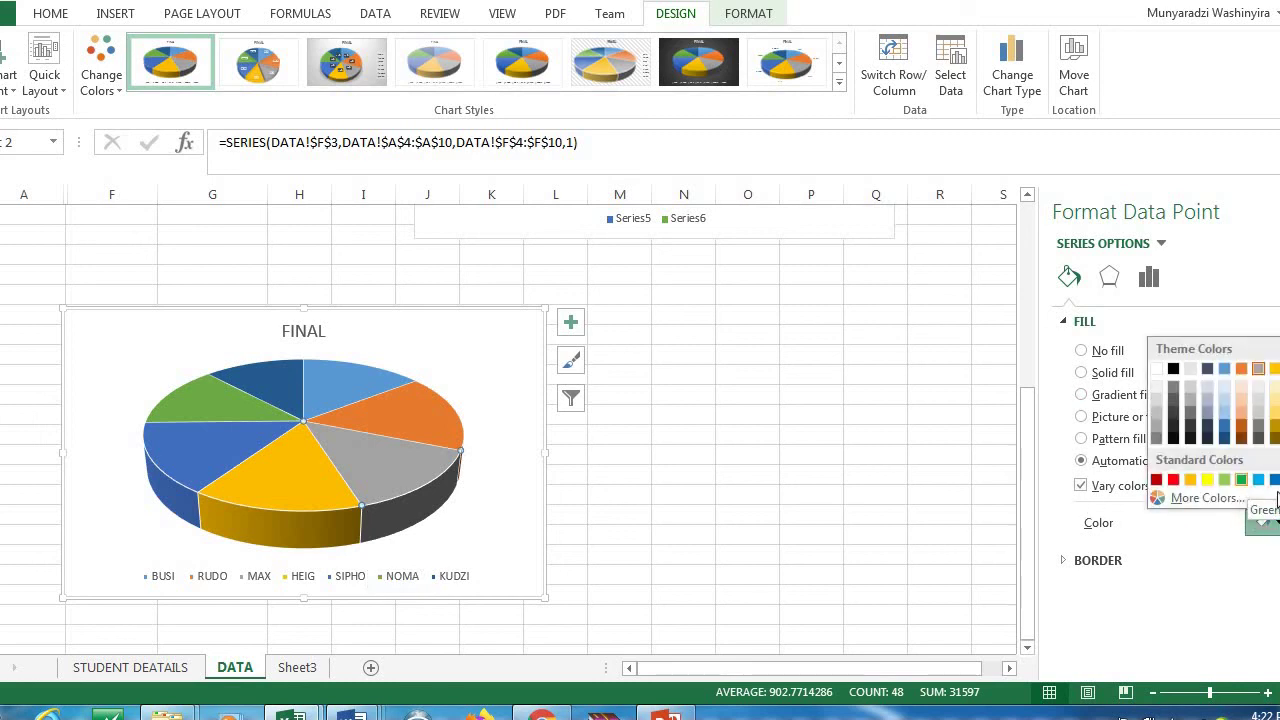
pyautogui.press('Escape')
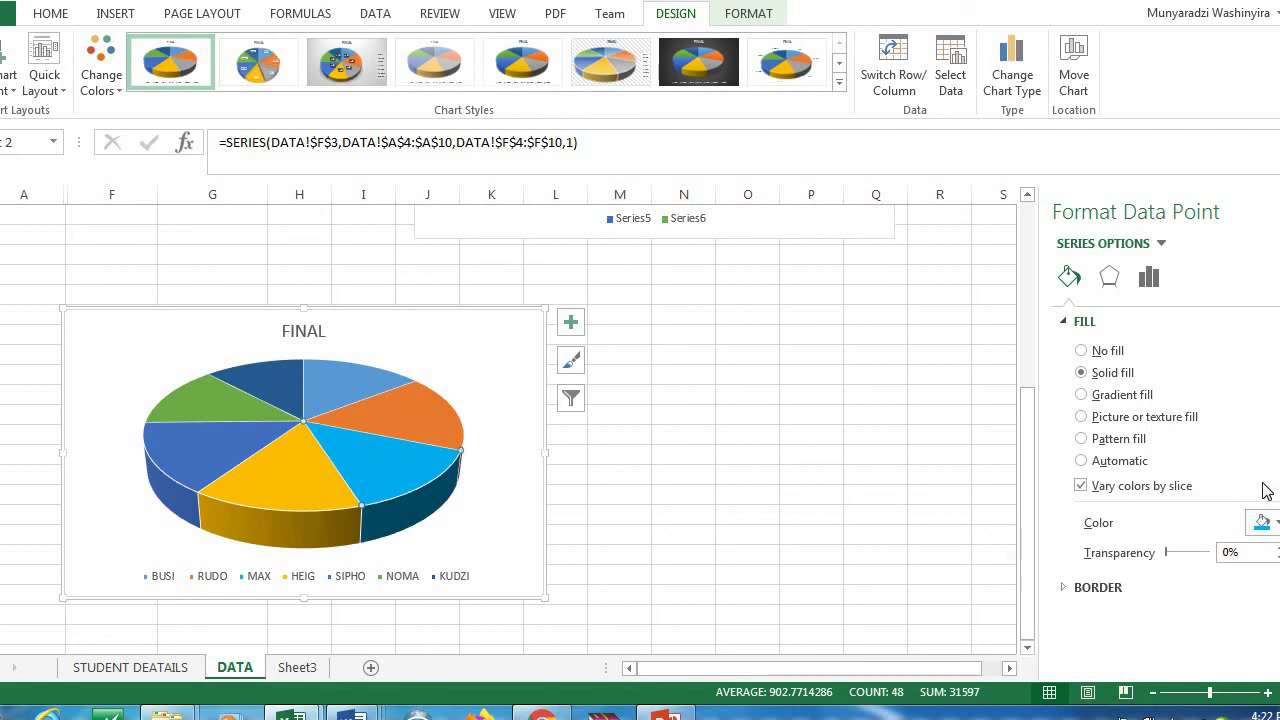
# - Fill the yellow slice of the pie chart with solid standard red
pyautogui.click(315, 463)
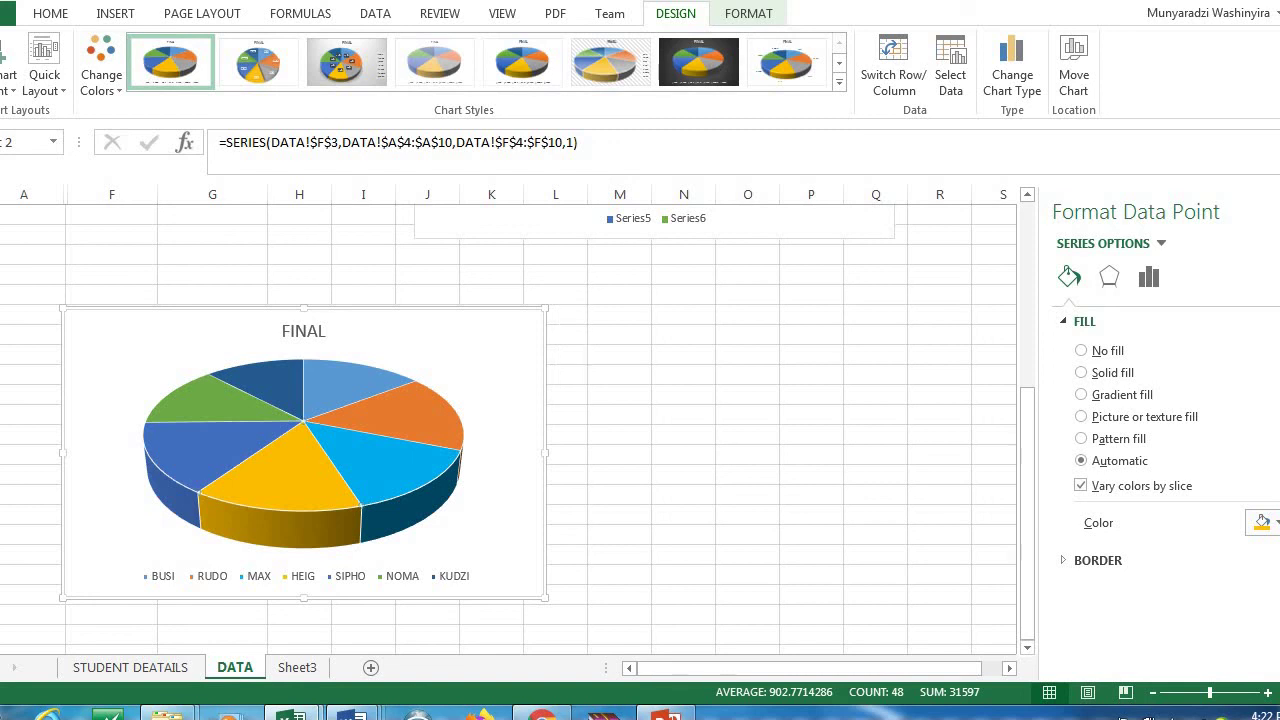
pyautogui.click(1272, 526)
pyautogui.click(1173, 480)
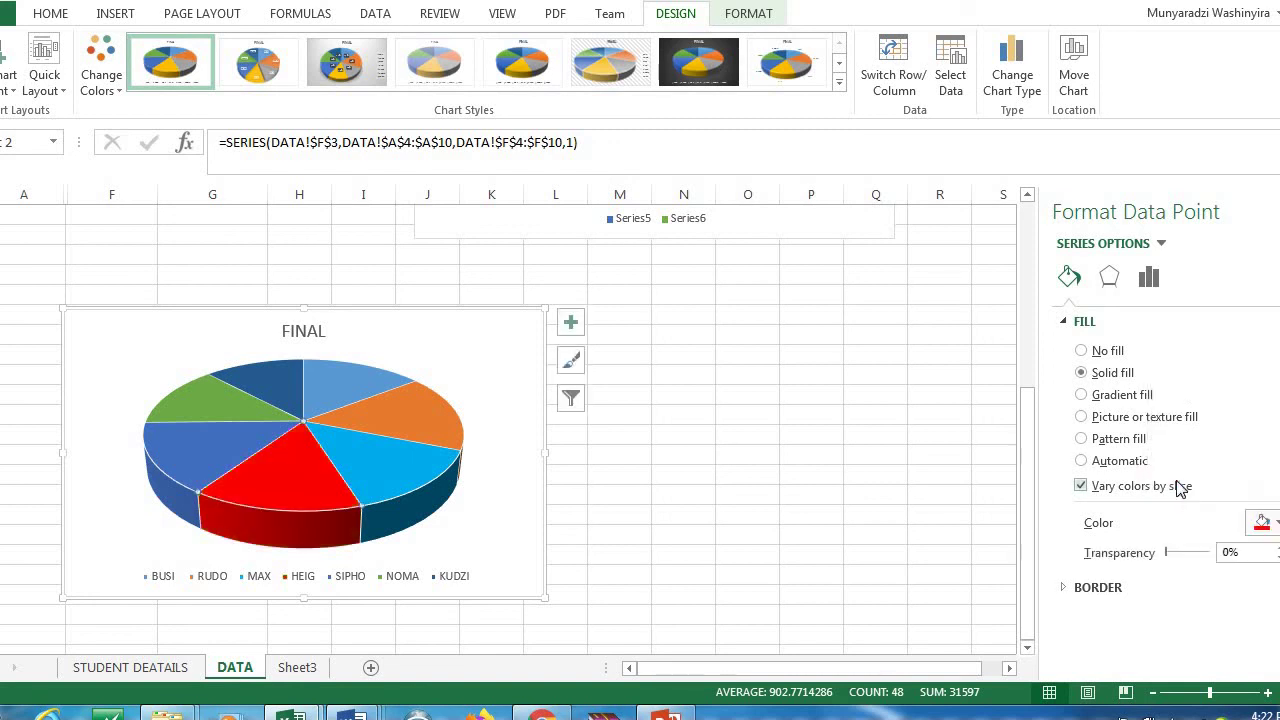
# - Set the worksheet magnification to 200% to enlarge the pie chart, and select the pie's data series
pyautogui.click(352, 584)
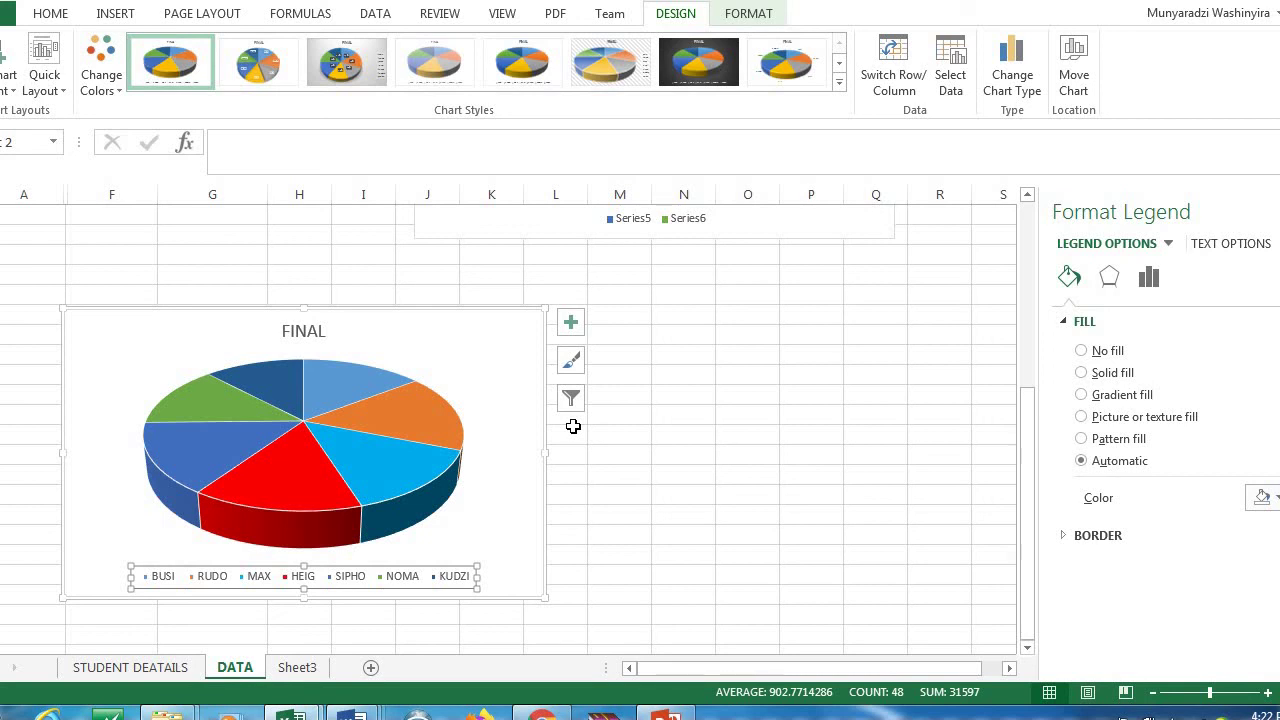
pyautogui.click(502, 14)
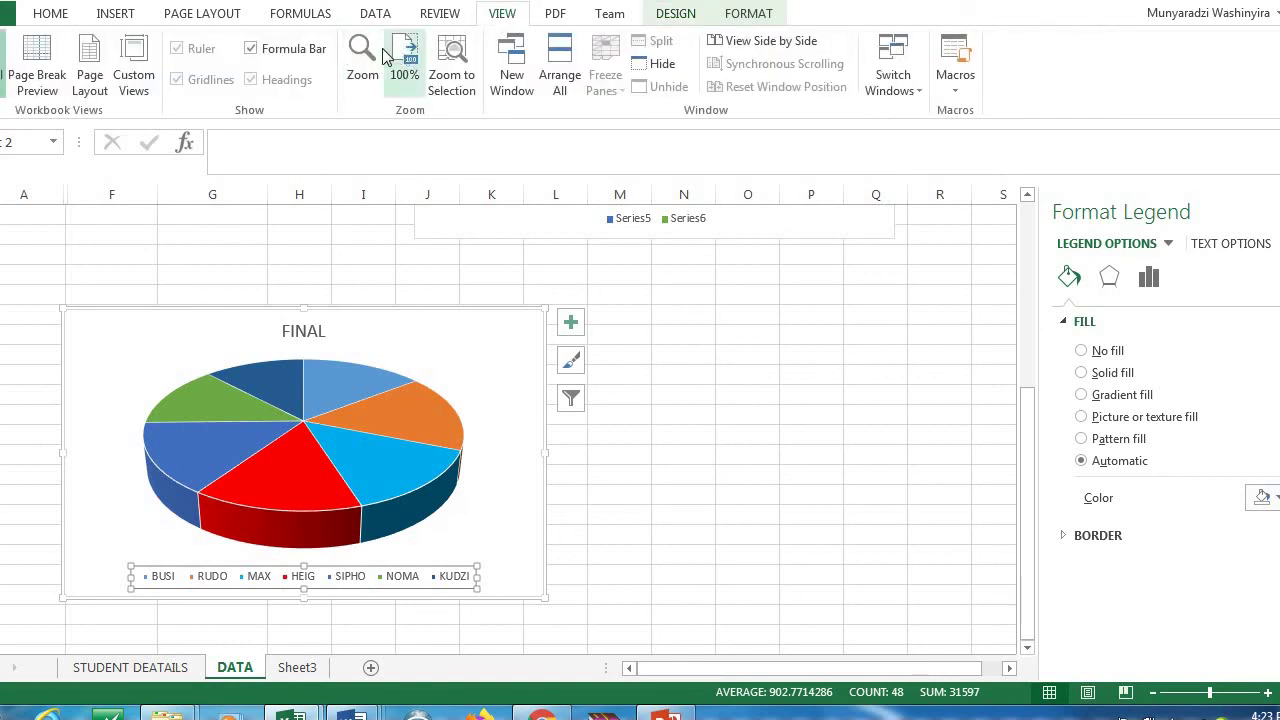
pyautogui.click(370, 50)
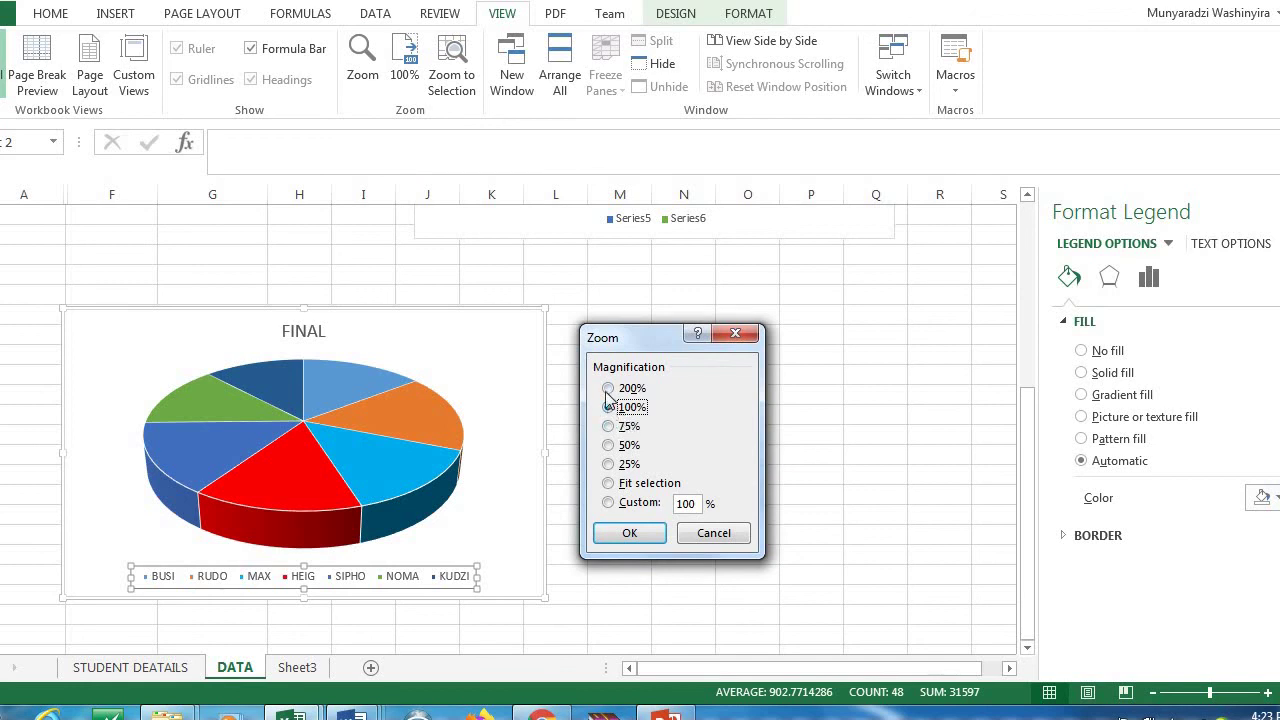
pyautogui.click(608, 388)
pyautogui.click(610, 532)
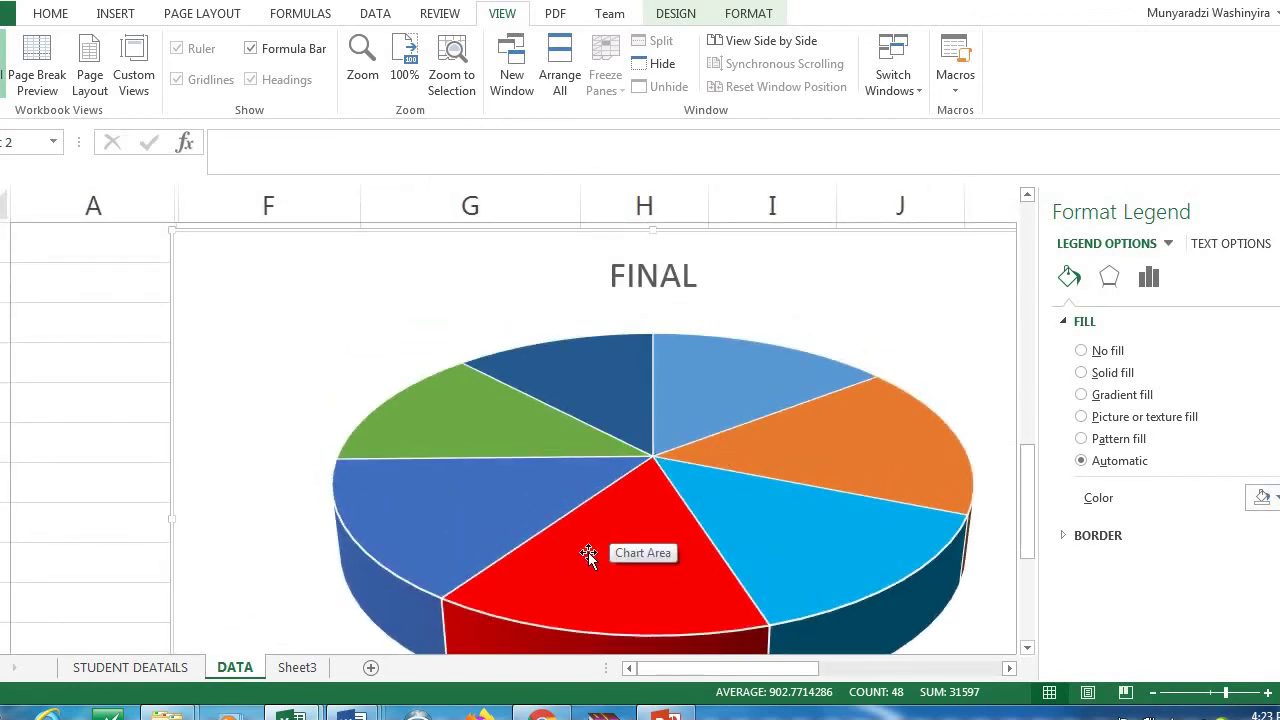
pyautogui.click(593, 554)
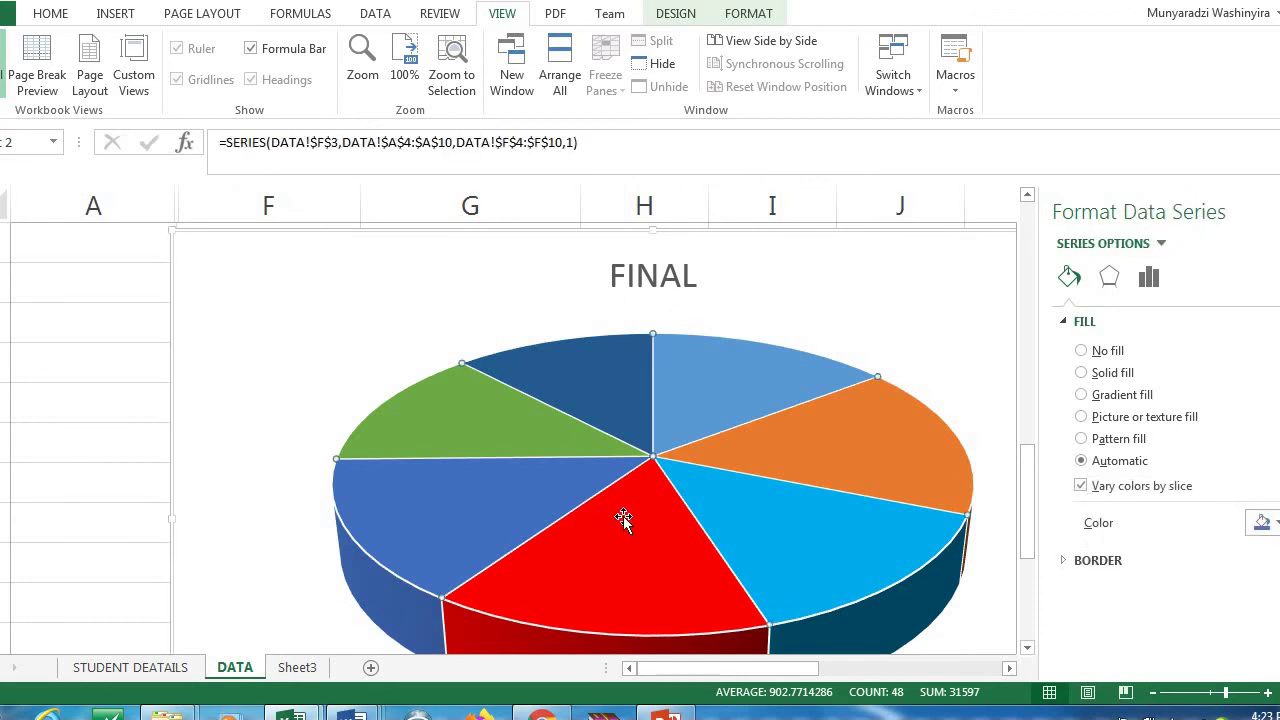